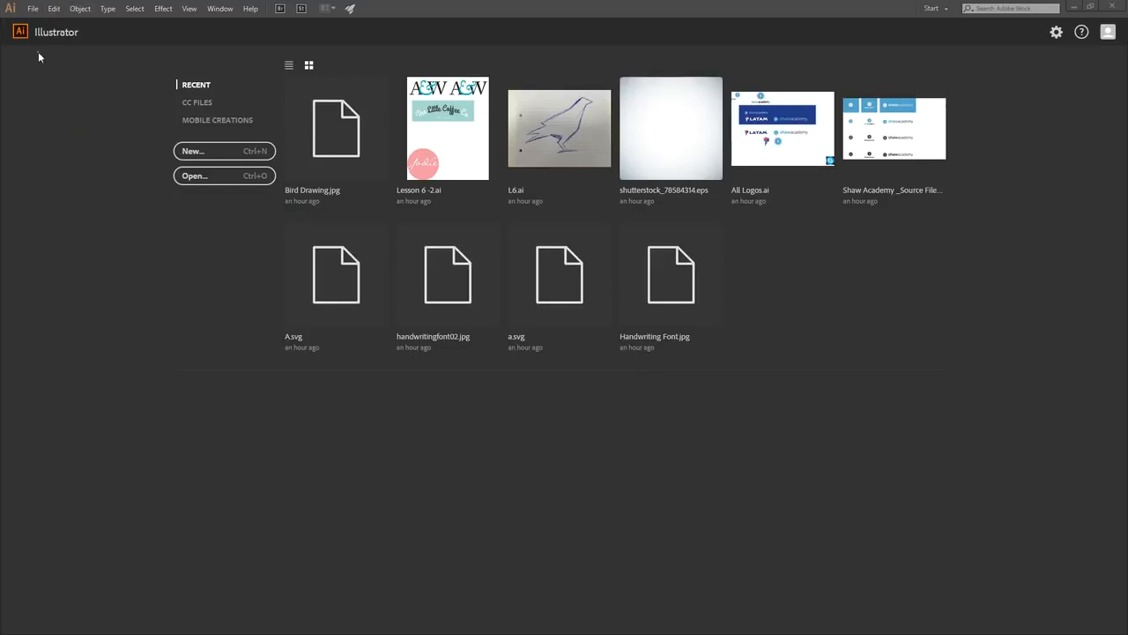
# Step: Start a new document and name it Lesson 5
pyautogui.click(35, 10)
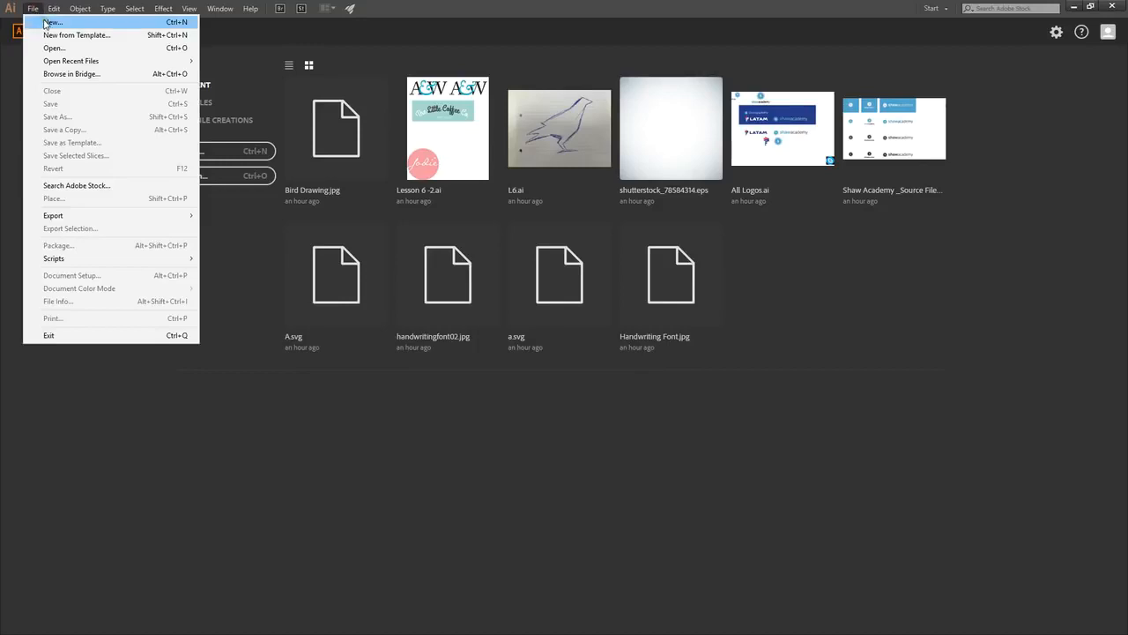
pyautogui.click(45, 23)
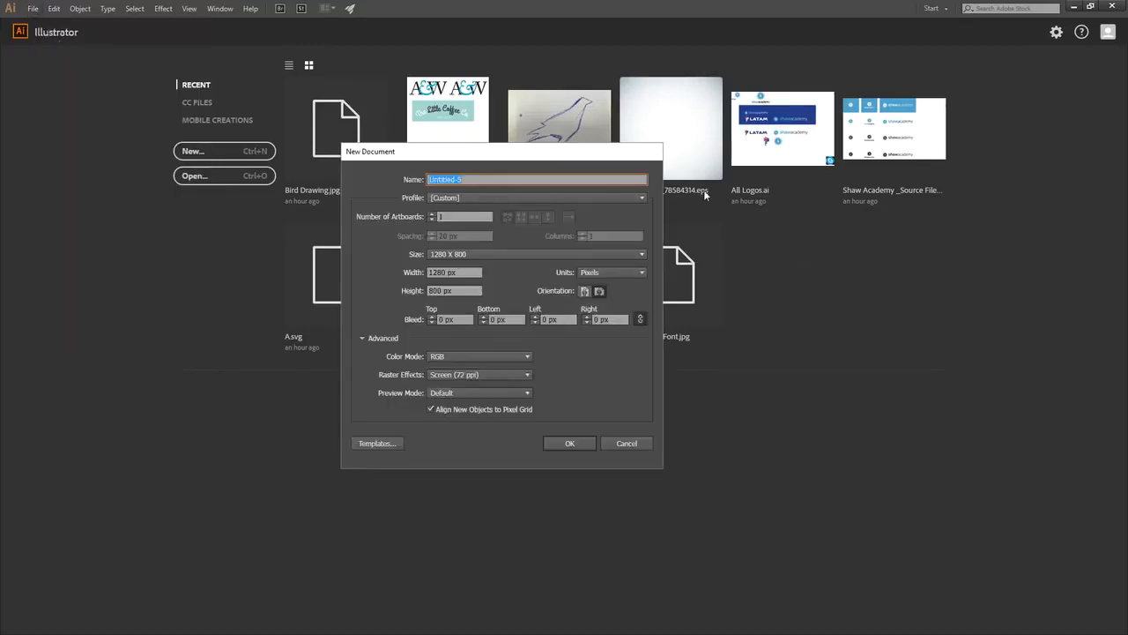
pyautogui.moveTo(565, 154); pyautogui.dragTo(584, 152)
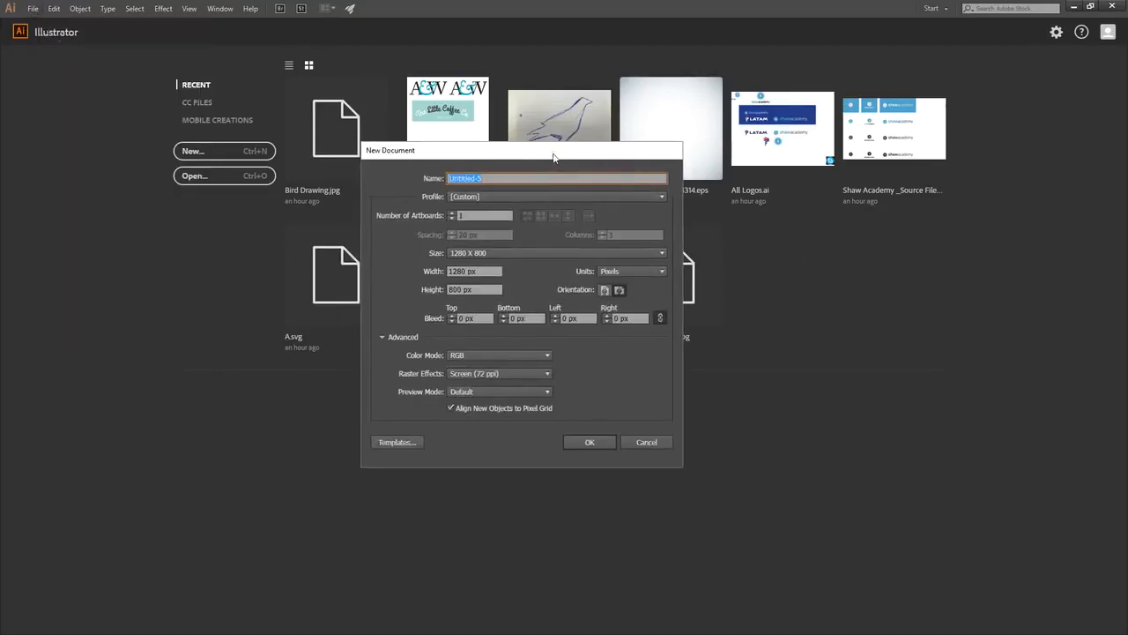
pyautogui.write('Lesson 5')
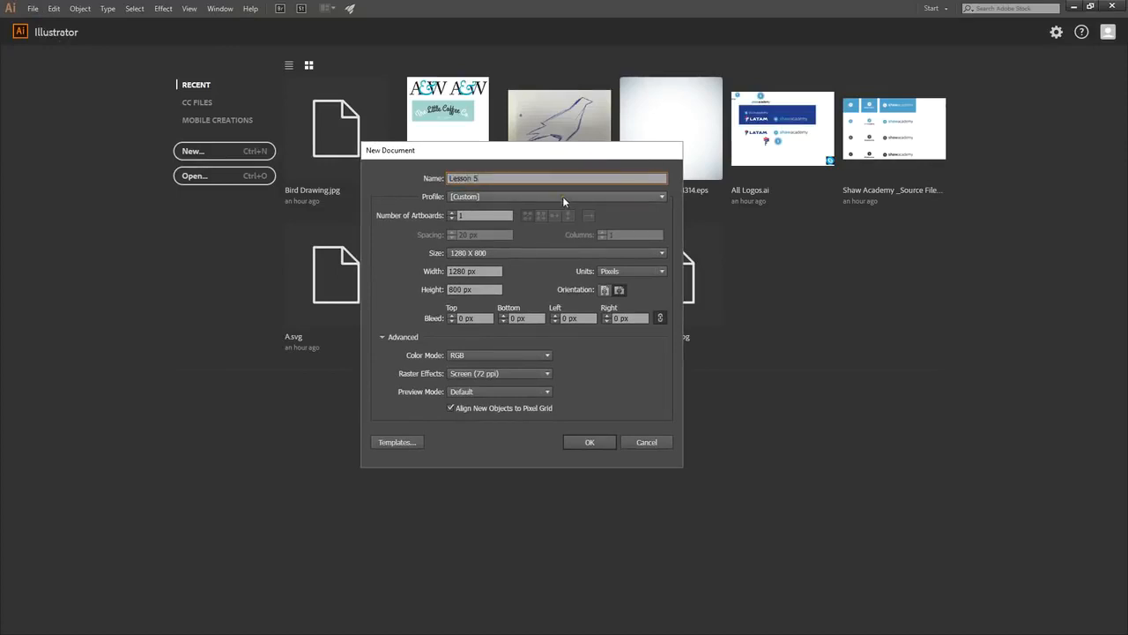
# Step: Try the Print and Web profiles on the new document to compare their settings
pyautogui.click(563, 195)
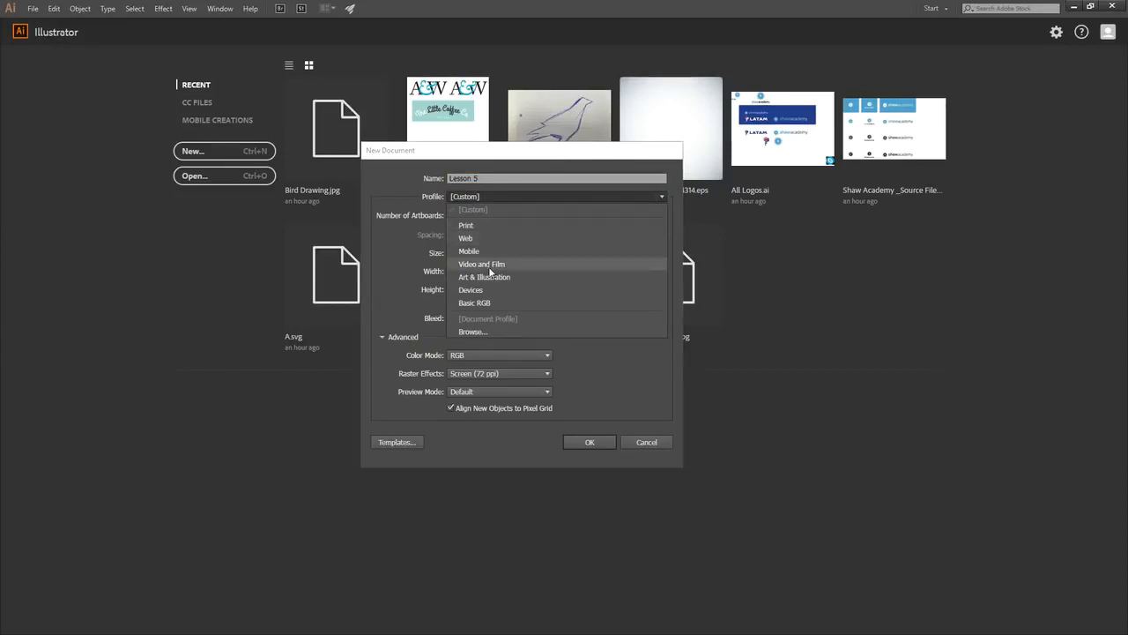
pyautogui.click(469, 227)
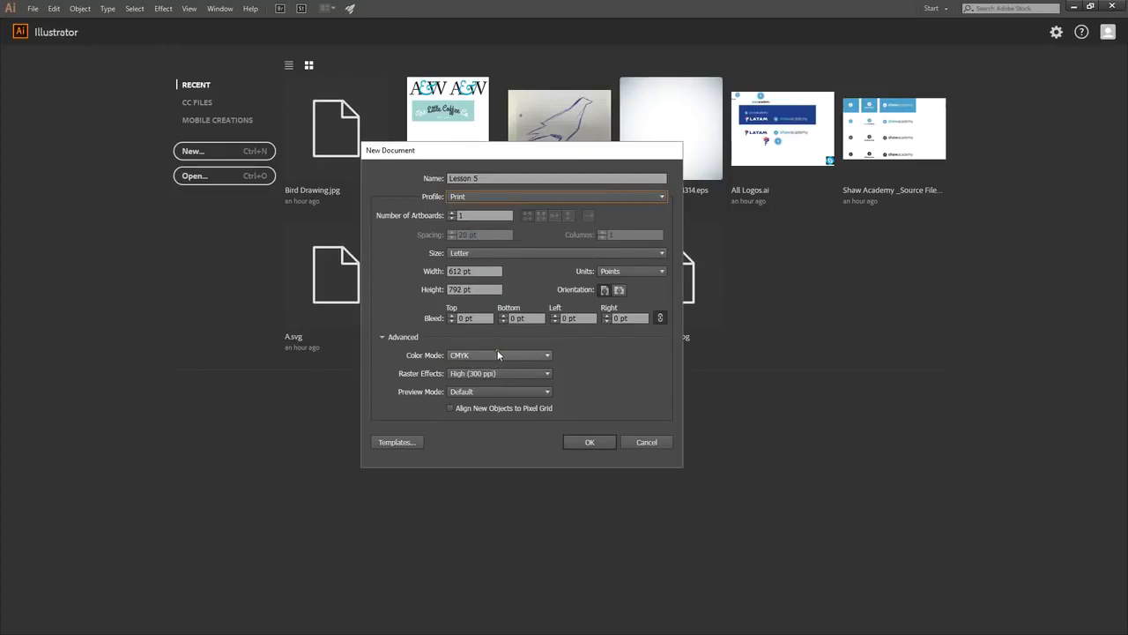
pyautogui.click(497, 198)
pyautogui.click(476, 239)
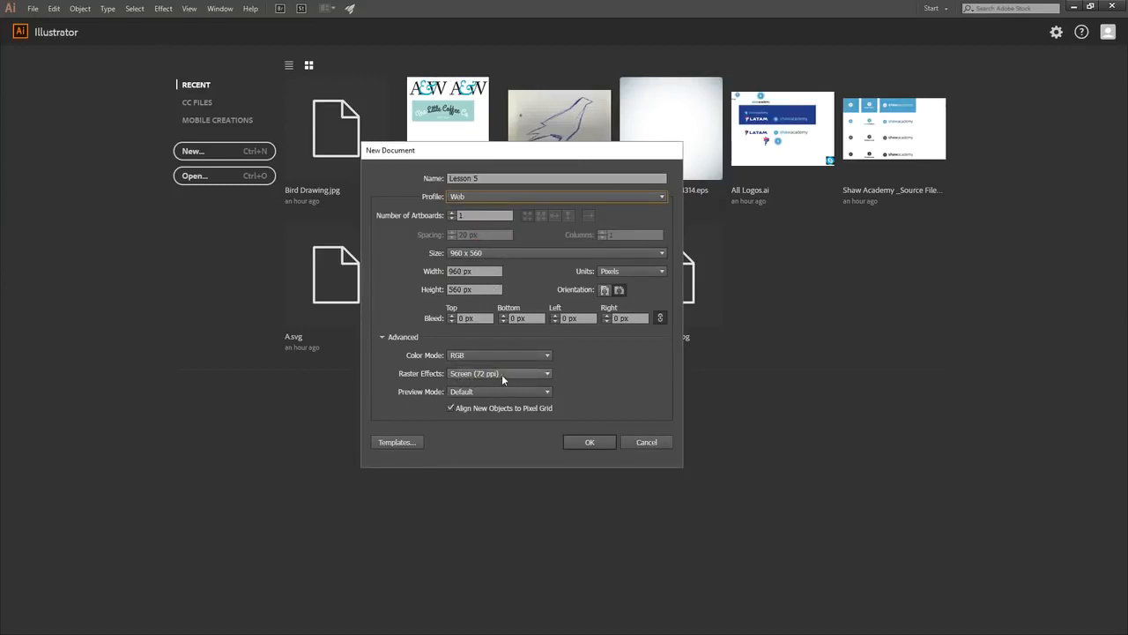
# Step: Set the new document's profile to Print and its page size to A4
pyautogui.click(496, 197)
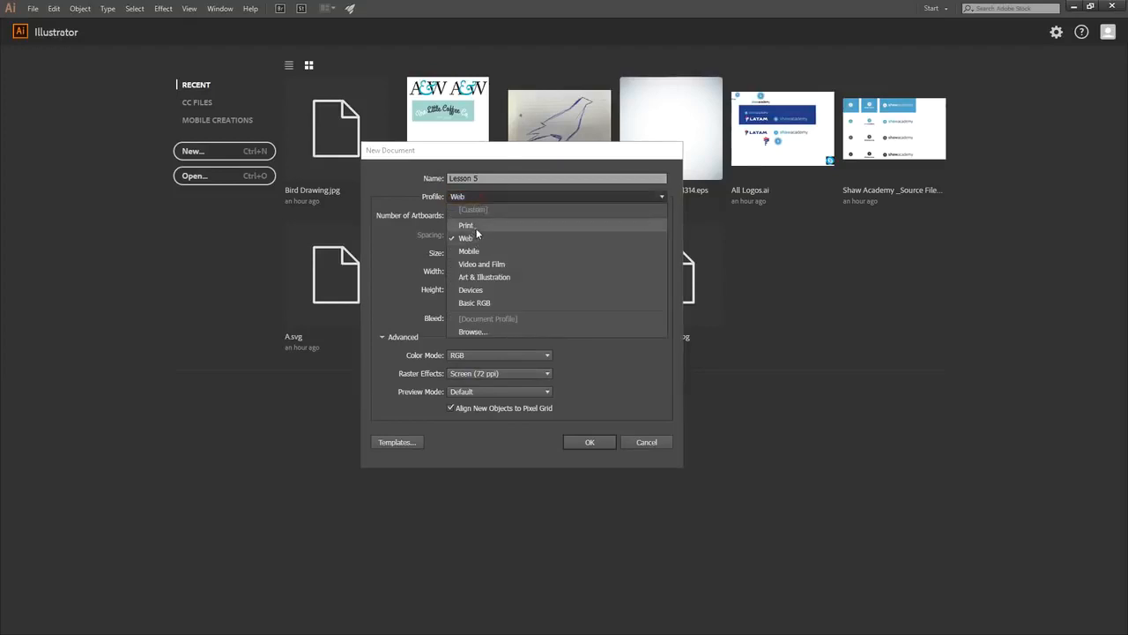
pyautogui.click(475, 226)
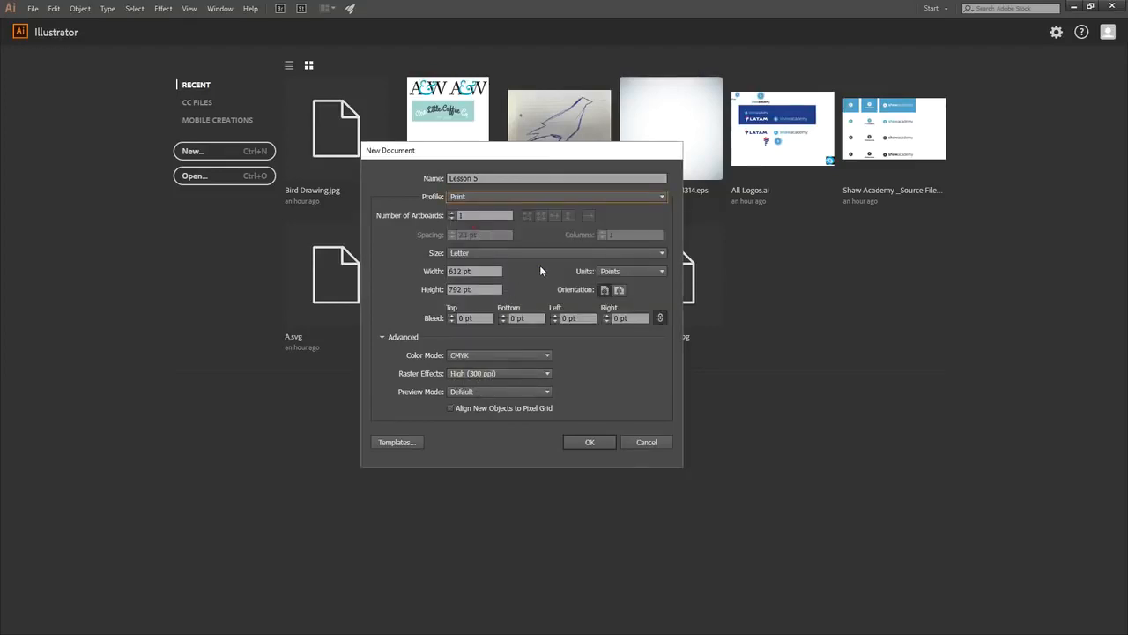
pyautogui.click(514, 253)
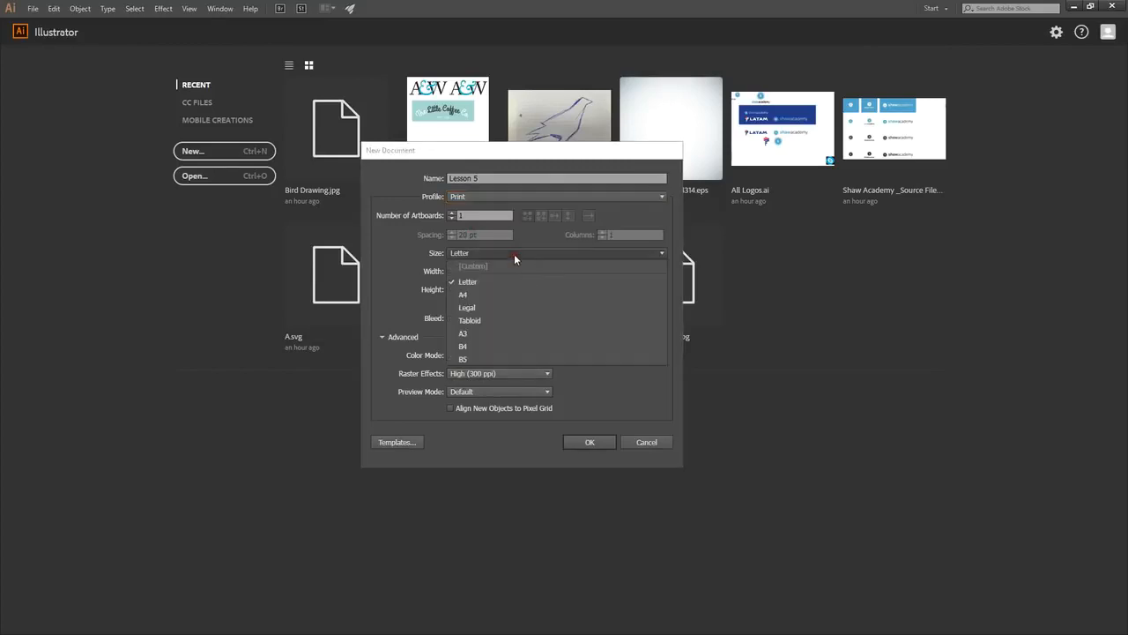
pyautogui.click(497, 298)
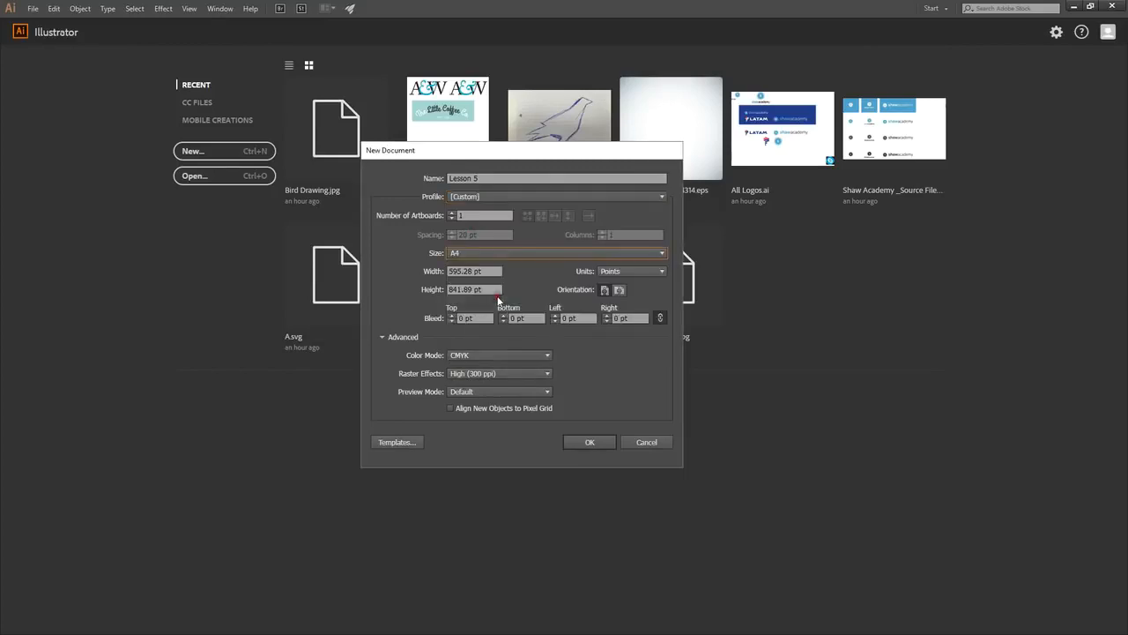
# Step: Set the units to Millimeters and the orientation to landscape, and create the document
pyautogui.click(628, 273)
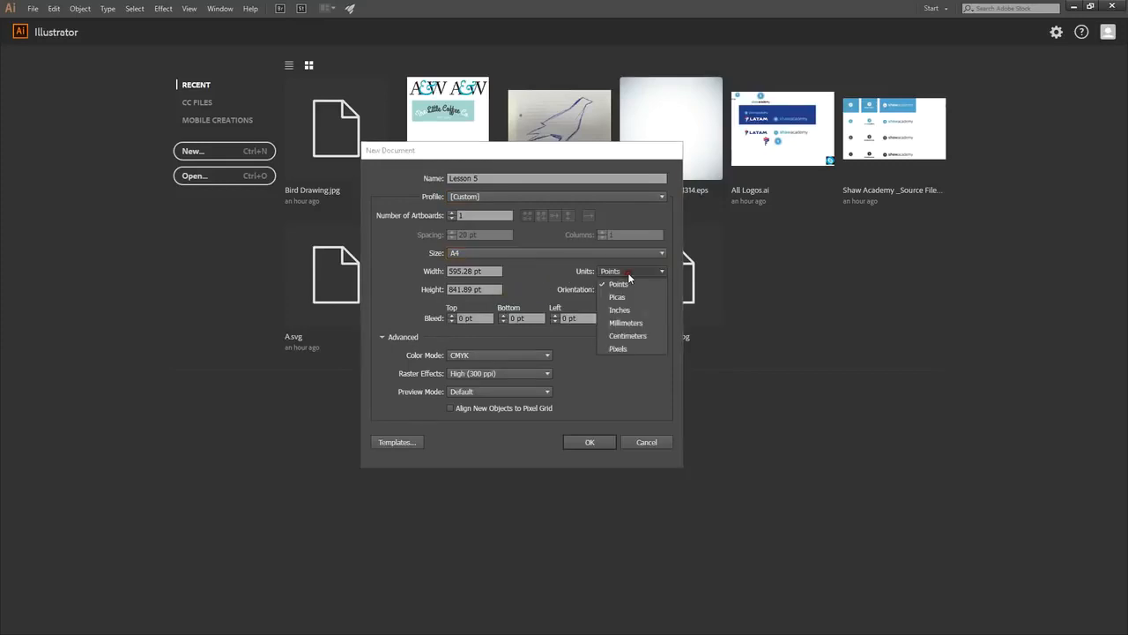
pyautogui.click(622, 323)
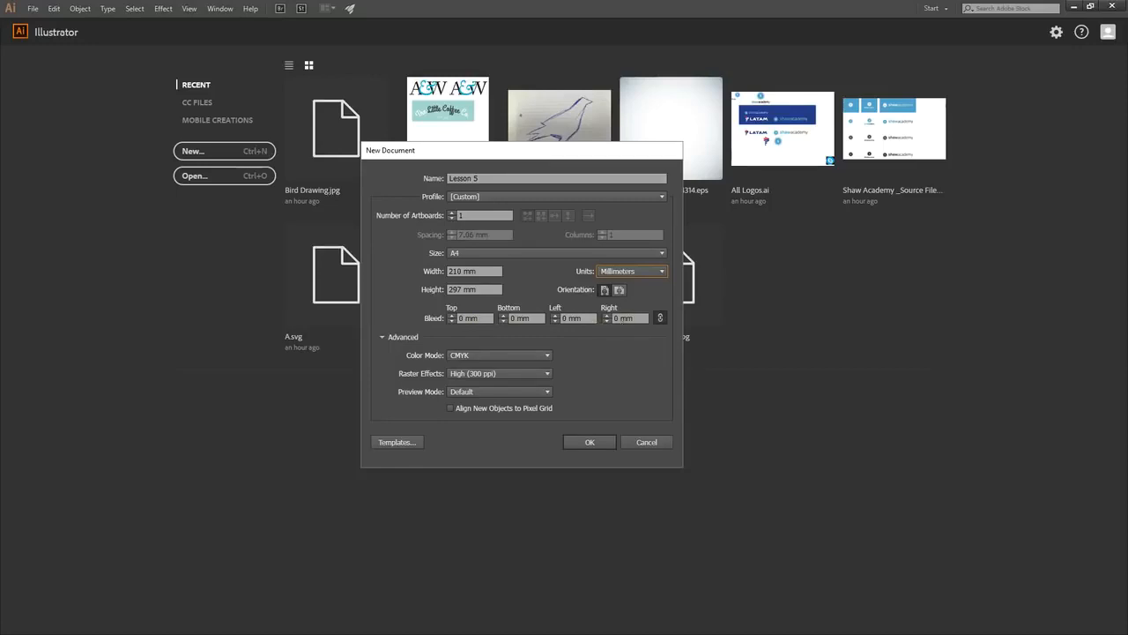
pyautogui.click(621, 292)
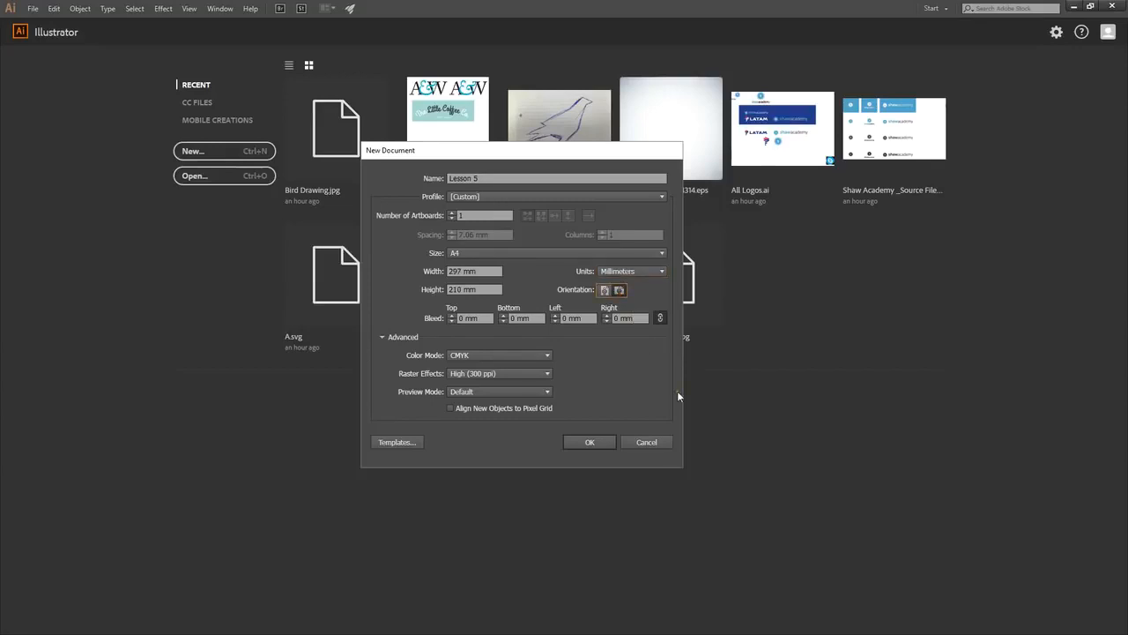
pyautogui.click(589, 439)
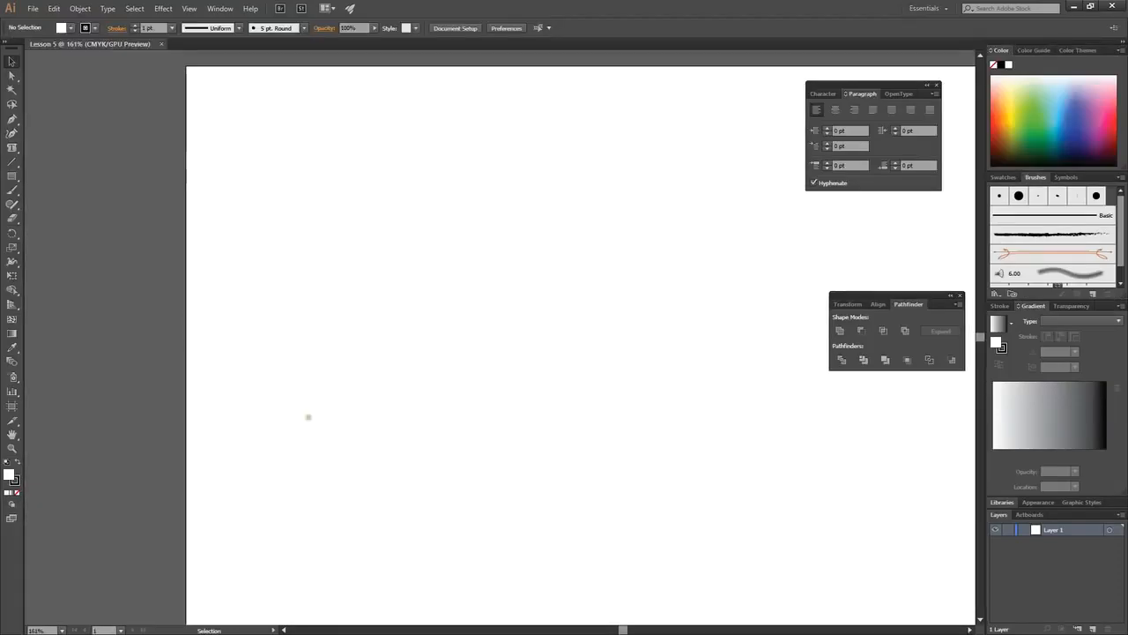
# Step: Show the Character settings and arrange the Character and Pathfinder panels beside the artboard, clear of the page
pyautogui.press('z')
pyautogui.keyDown('alt'); pyautogui.click(520, 389); pyautogui.keyUp('alt')
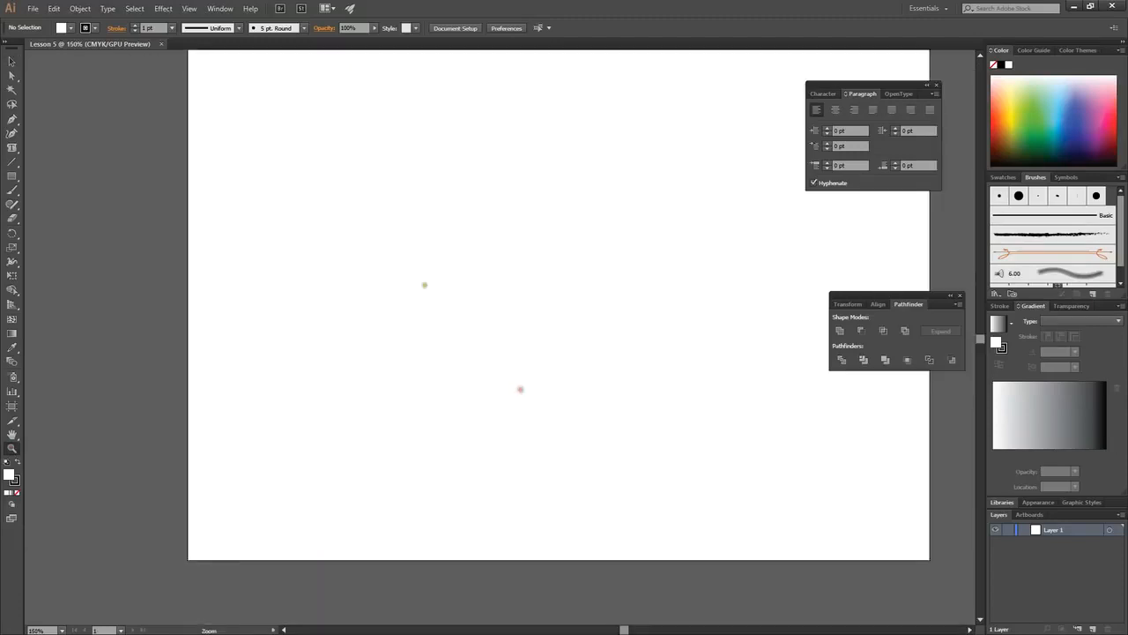
pyautogui.click(33, 9)
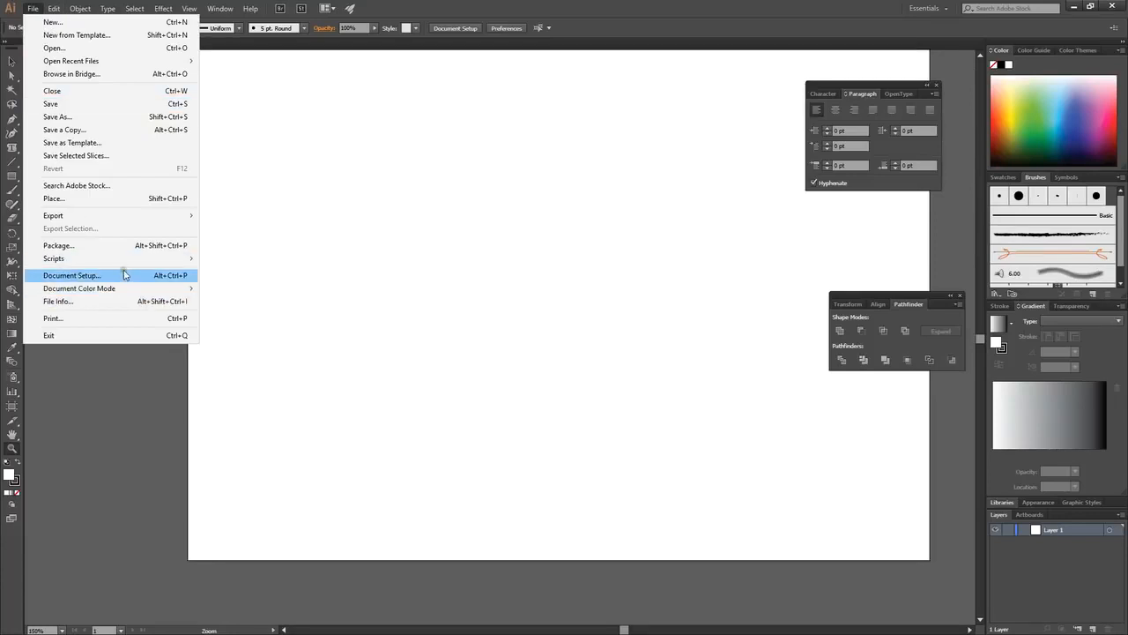
pyautogui.click(548, 14)
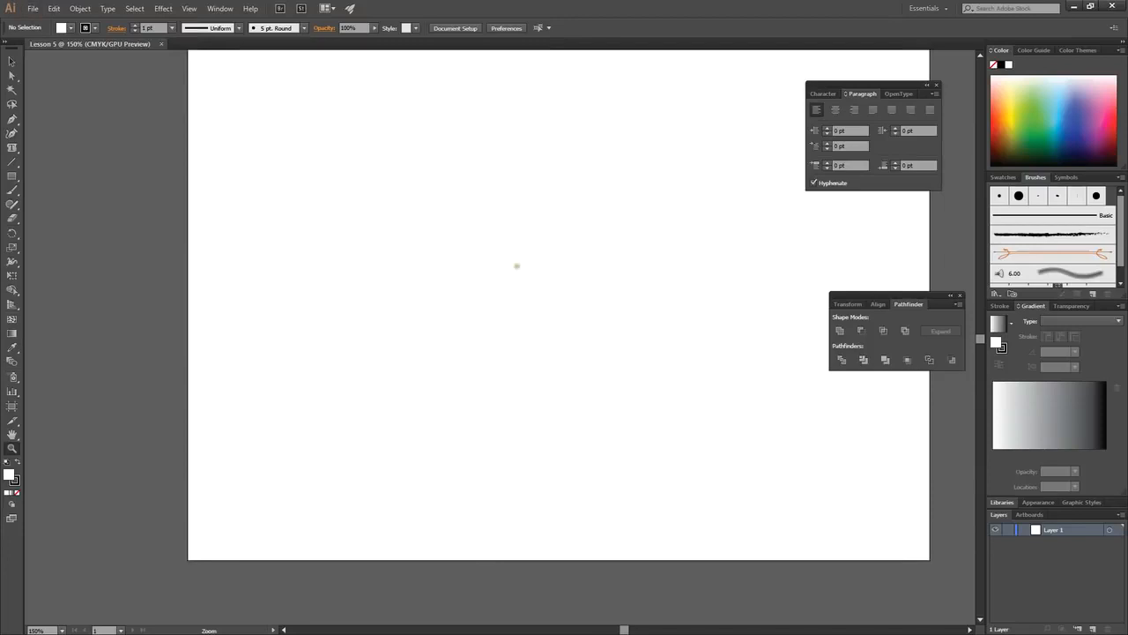
pyautogui.keyDown('alt'); pyautogui.click(499, 304); pyautogui.keyUp('alt')
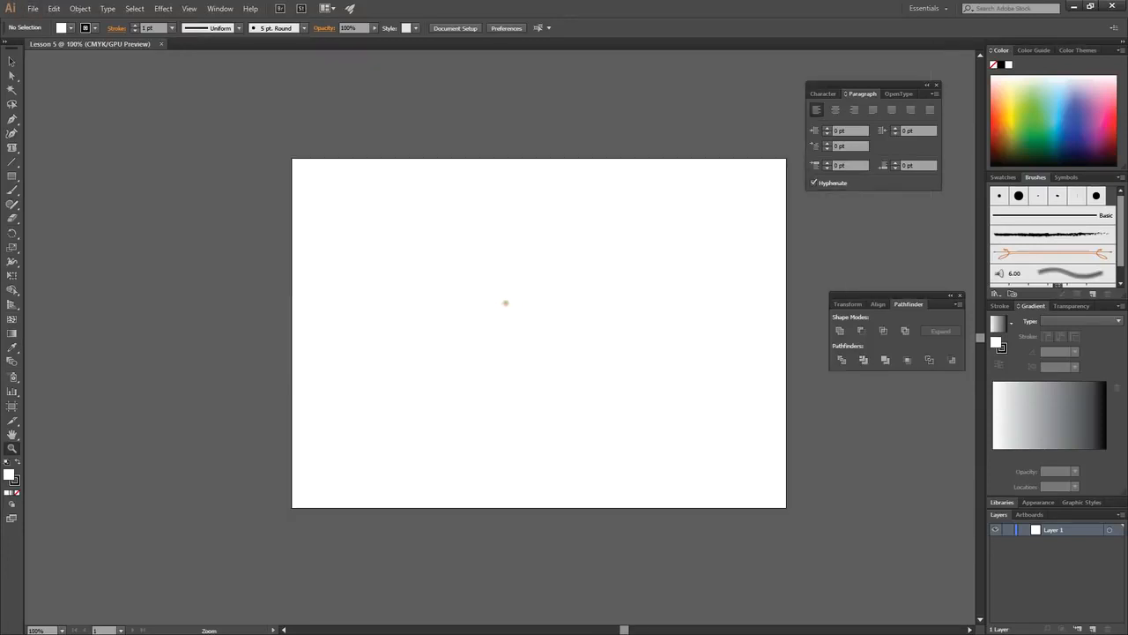
pyautogui.click(506, 303)
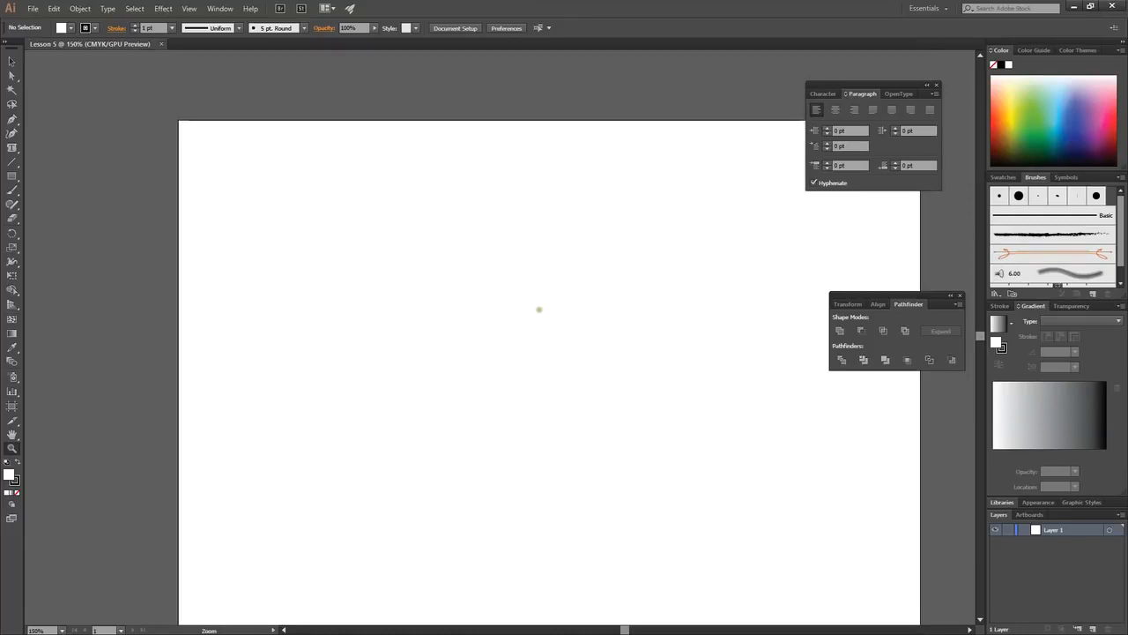
pyautogui.moveTo(567, 317); pyautogui.dragTo(482, 332)
pyautogui.click(11, 61)
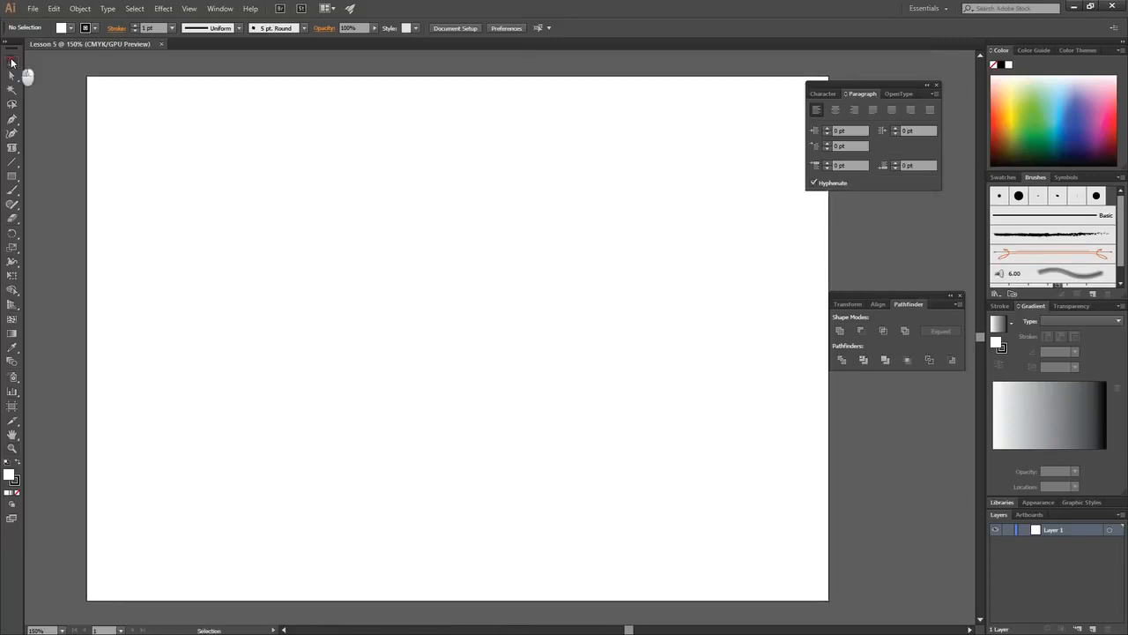
pyautogui.click(827, 93)
pyautogui.moveTo(840, 86); pyautogui.dragTo(867, 70)
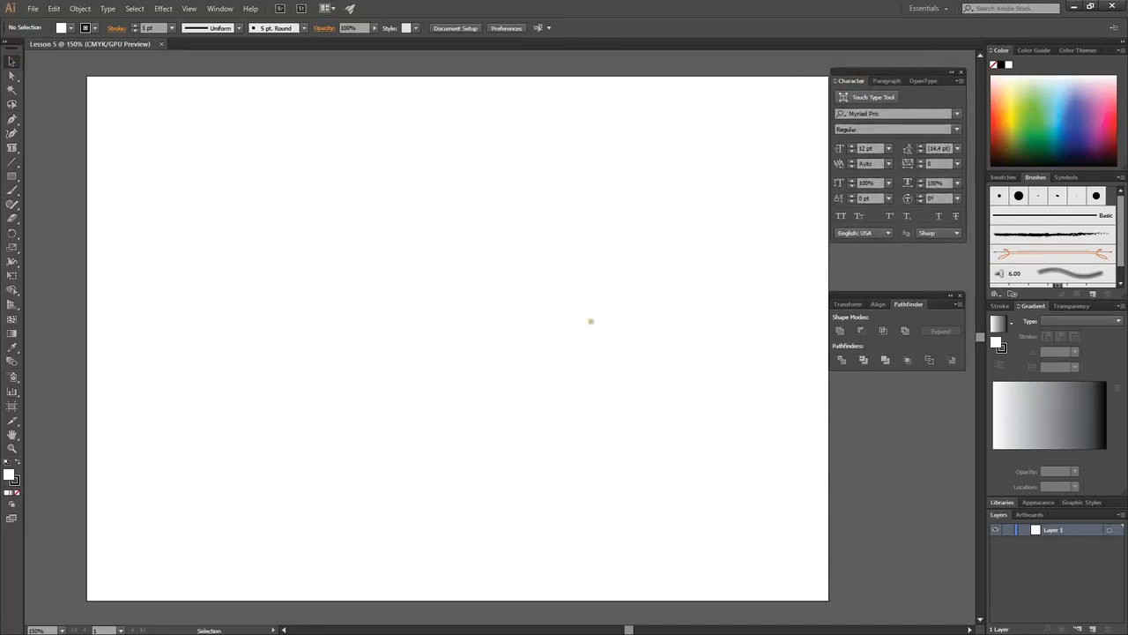
pyautogui.moveTo(889, 295); pyautogui.dragTo(892, 258)
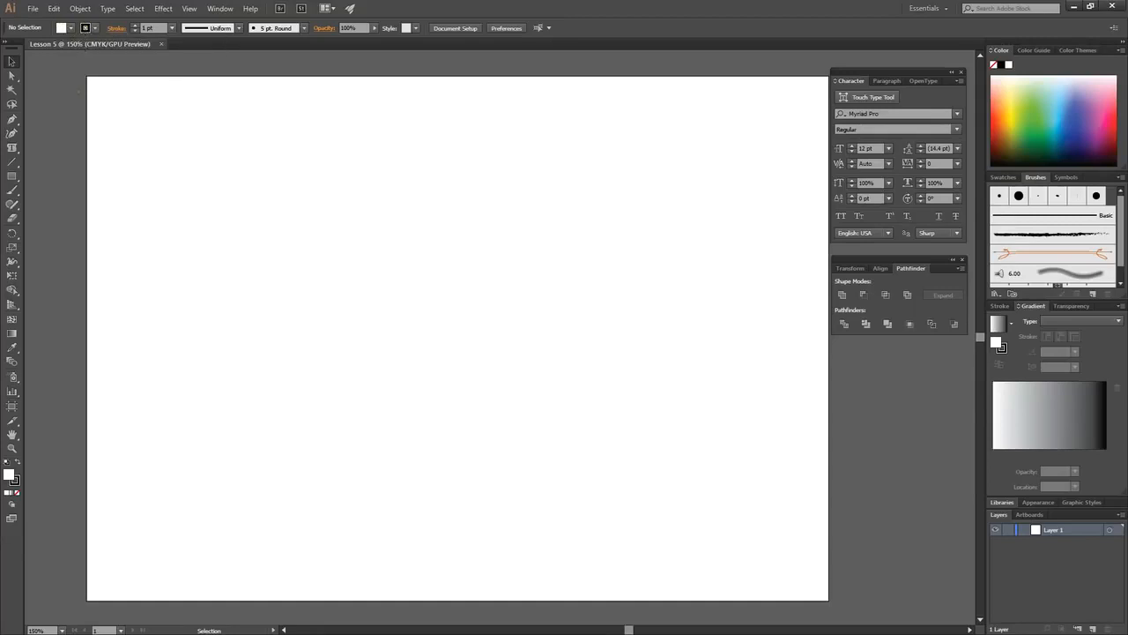
# Step: Choose the Rectangle tool and set its fill to red and its stroke to light blue
pyautogui.click(12, 176)
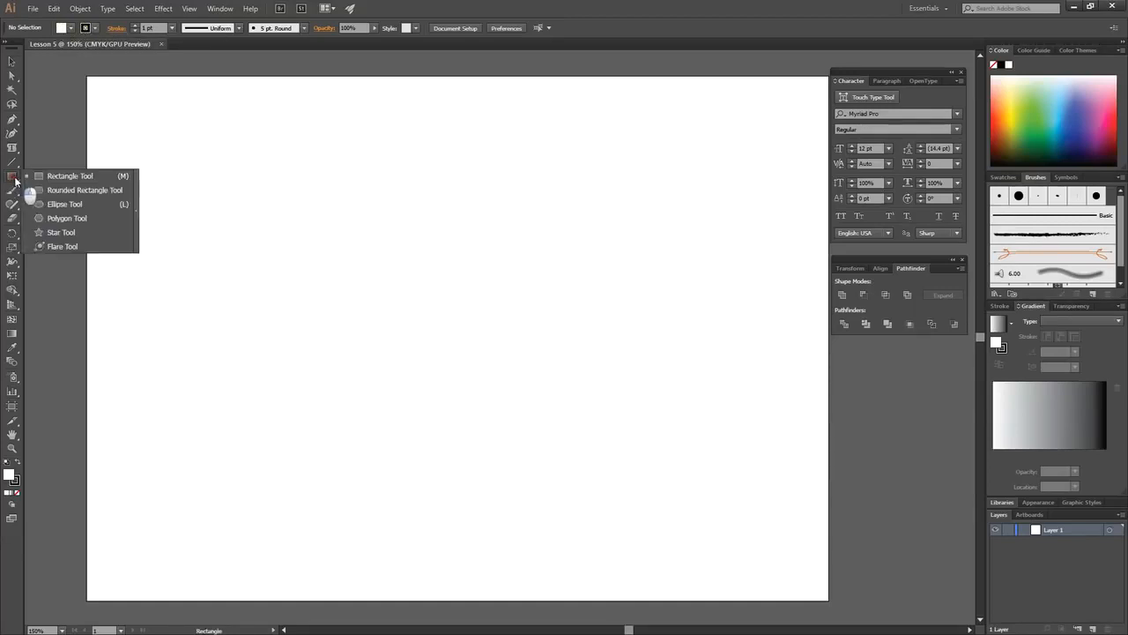
pyautogui.click(71, 177)
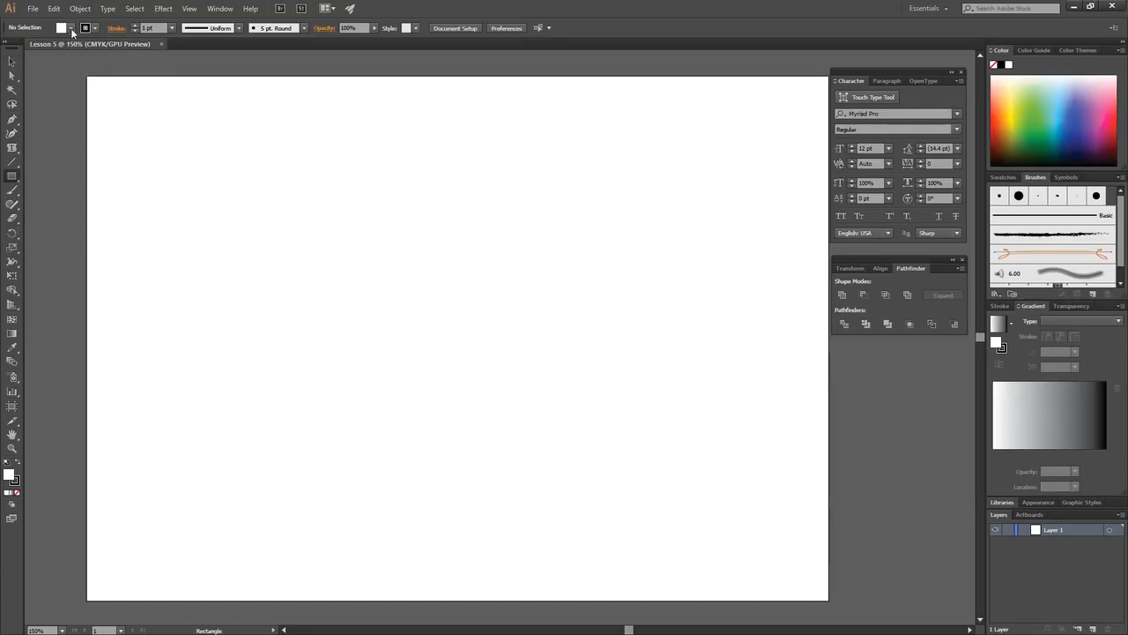
pyautogui.click(72, 32)
pyautogui.click(41, 47)
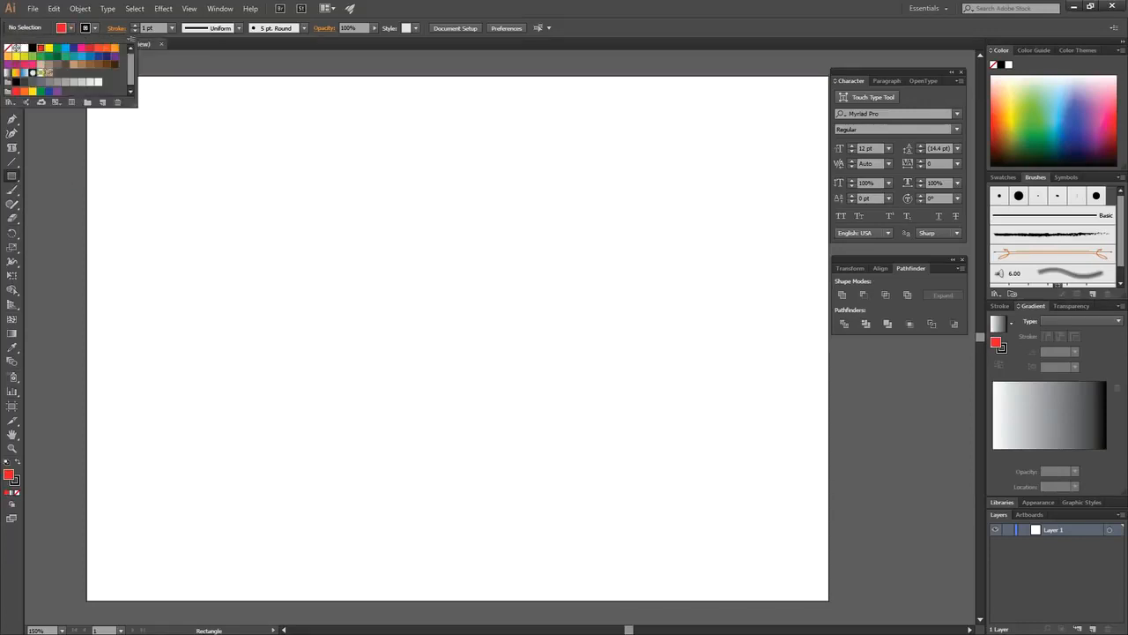
pyautogui.click(95, 28)
pyautogui.click(95, 28)
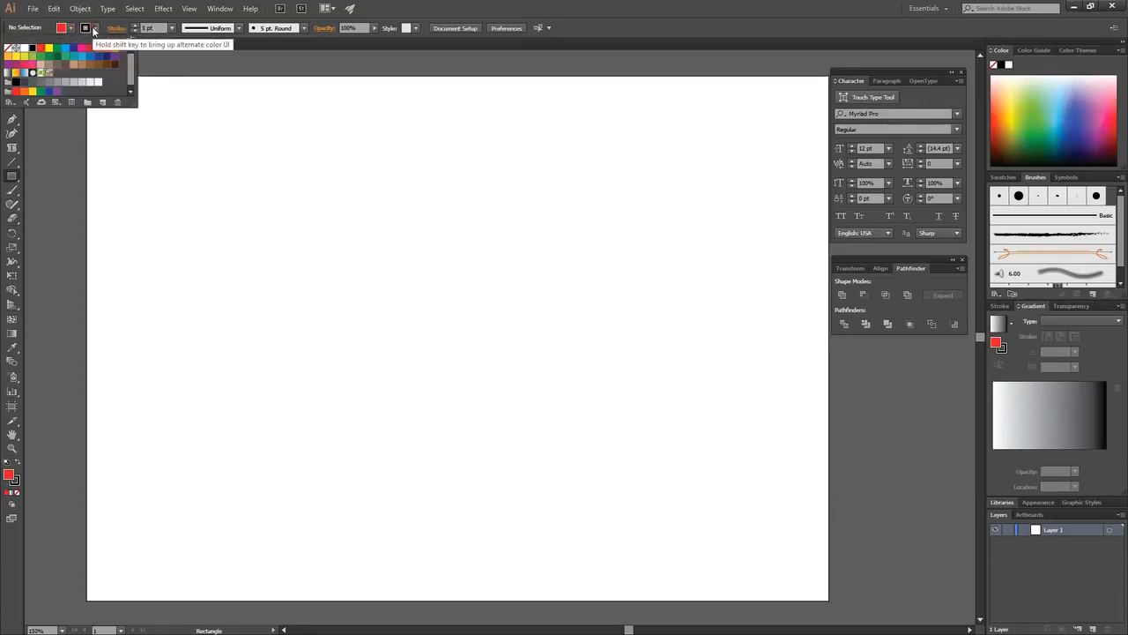
pyautogui.click(62, 48)
pyautogui.click(445, 10)
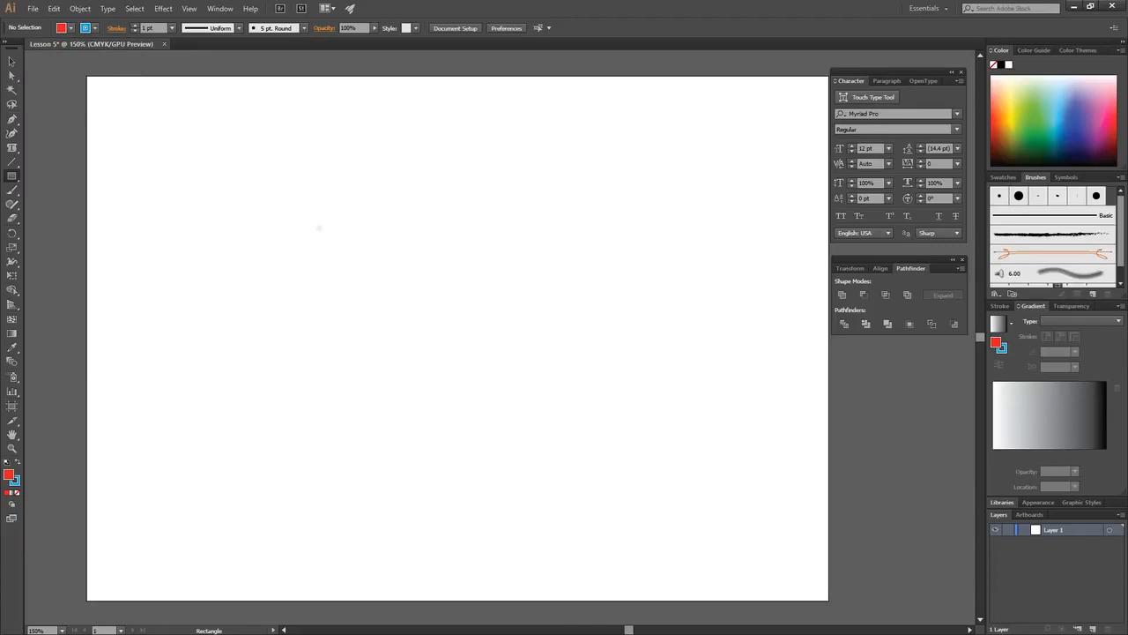
# Step: Draw a square about 81 mm wide in the artboard's upper-left area and shift it slightly up and to the right
pyautogui.moveTo(224, 185); pyautogui.dragTo(432, 316)
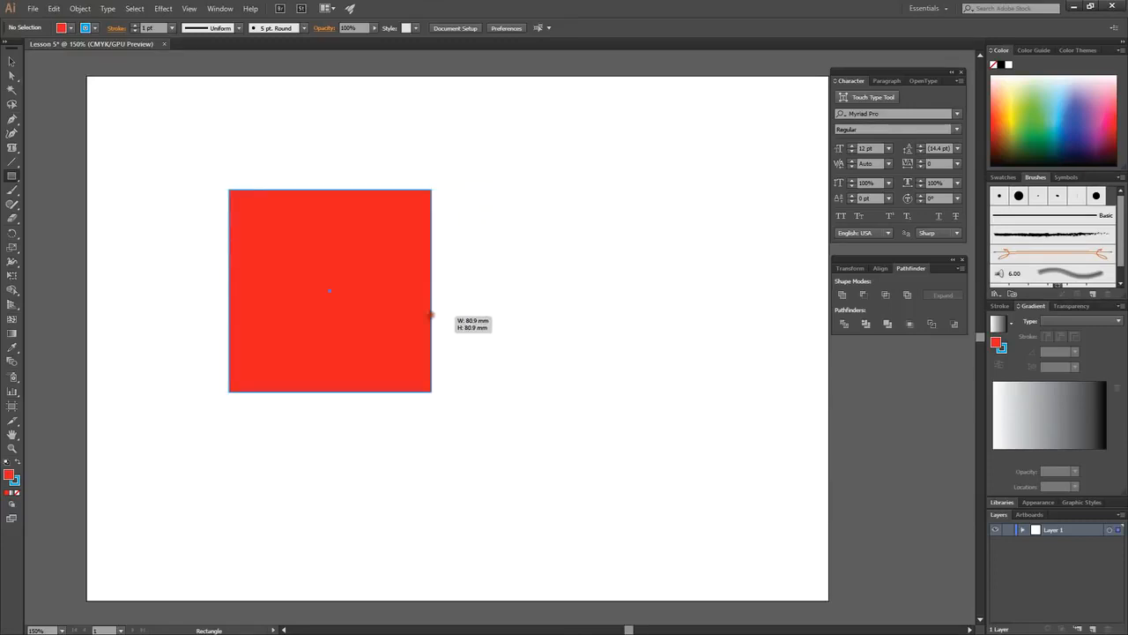
pyautogui.click(11, 62)
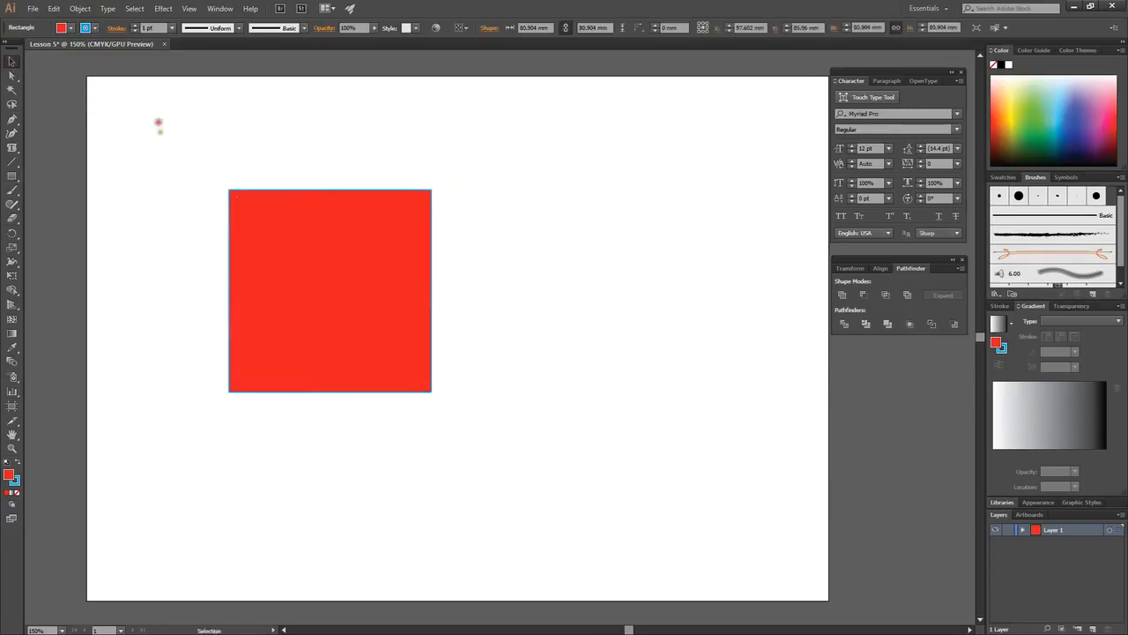
pyautogui.click(158, 121)
pyautogui.moveTo(306, 263); pyautogui.dragTo(341, 234)
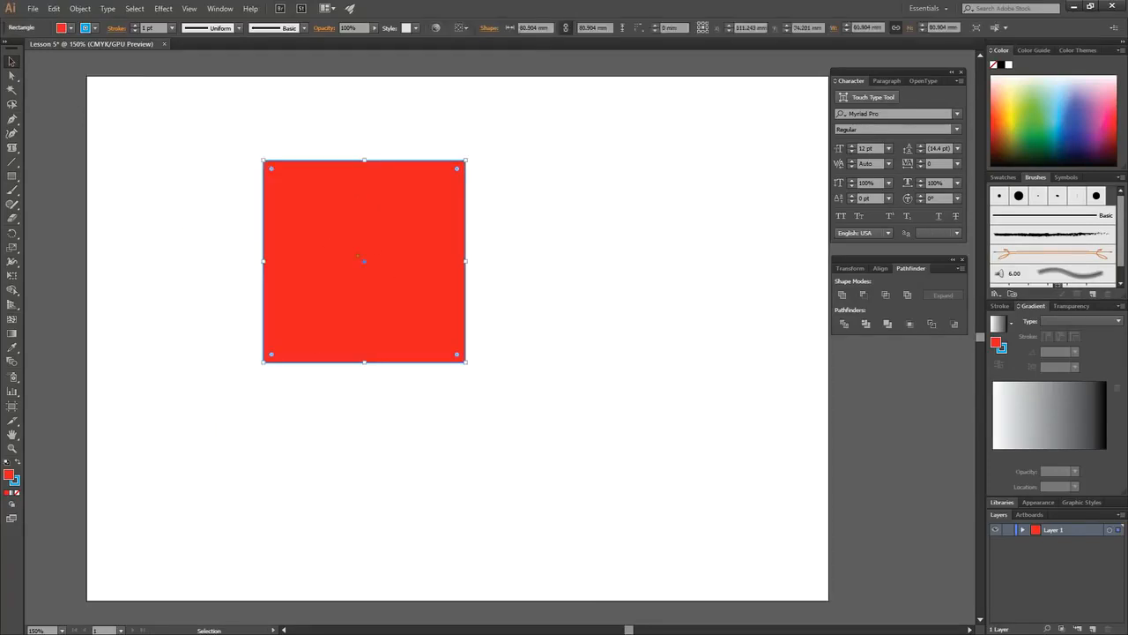
# Step: Thicken the square's blue outline to a stroke weight of 6 pt
pyautogui.click(137, 25)
pyautogui.click(137, 25)
pyautogui.click(136, 25)
pyautogui.click(136, 24)
pyautogui.click(136, 24)
pyautogui.click(137, 25)
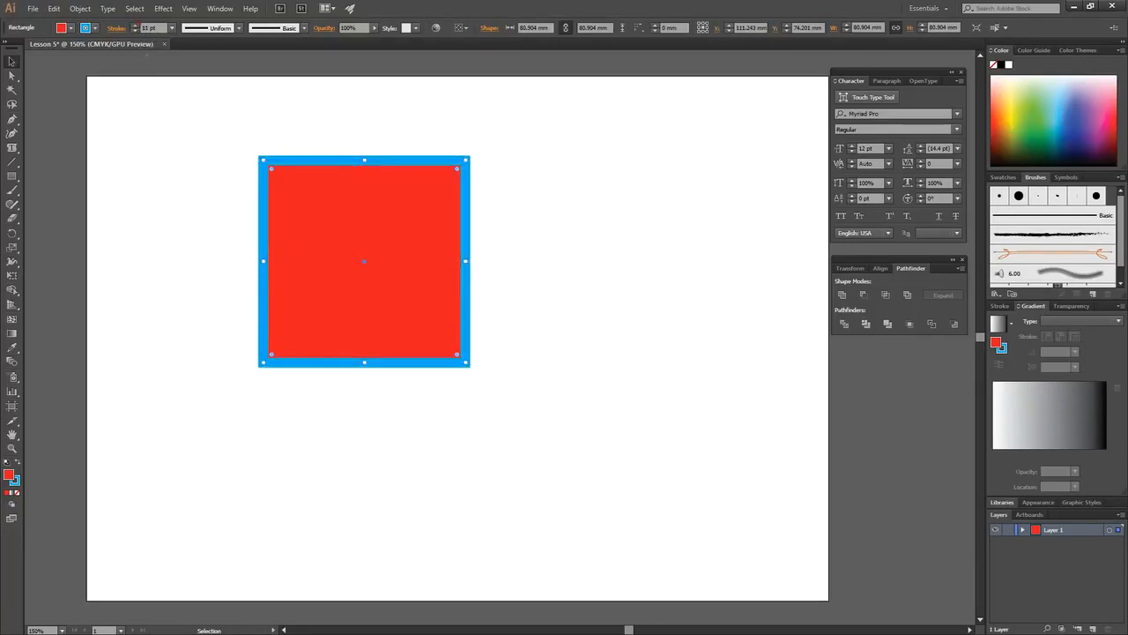
pyautogui.click(135, 32)
pyautogui.click(135, 31)
pyautogui.click(135, 31)
pyautogui.click(135, 32)
# Step: Try a tapered elliptical width profile on the square's outline and return it to Uniform
pyautogui.click(237, 28)
pyautogui.click(213, 65)
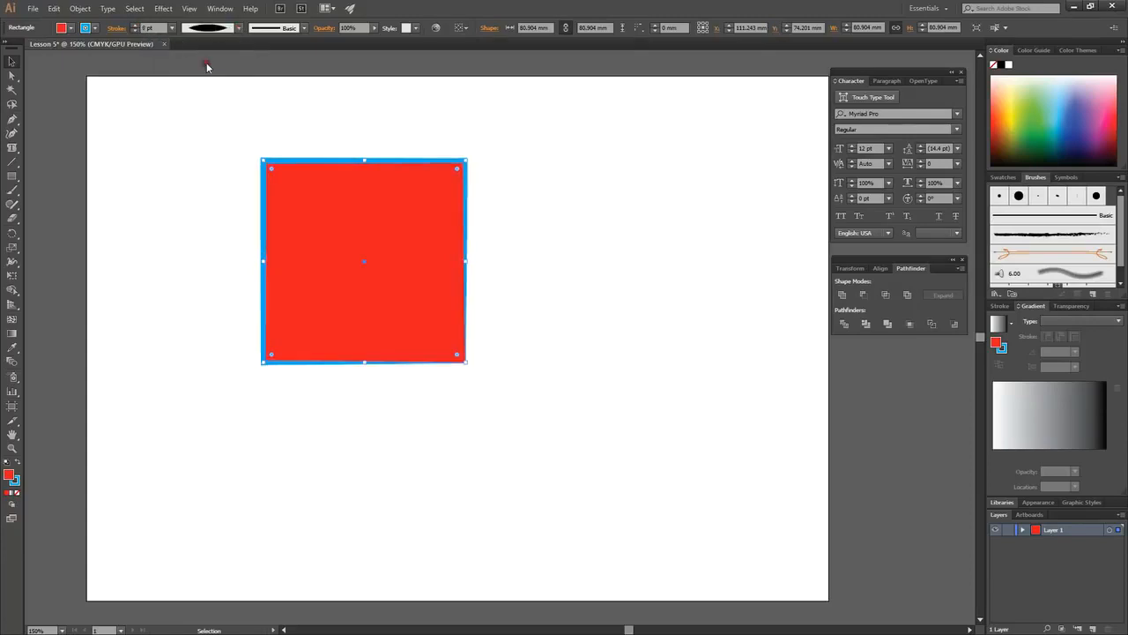
pyautogui.click(237, 28)
pyautogui.click(218, 47)
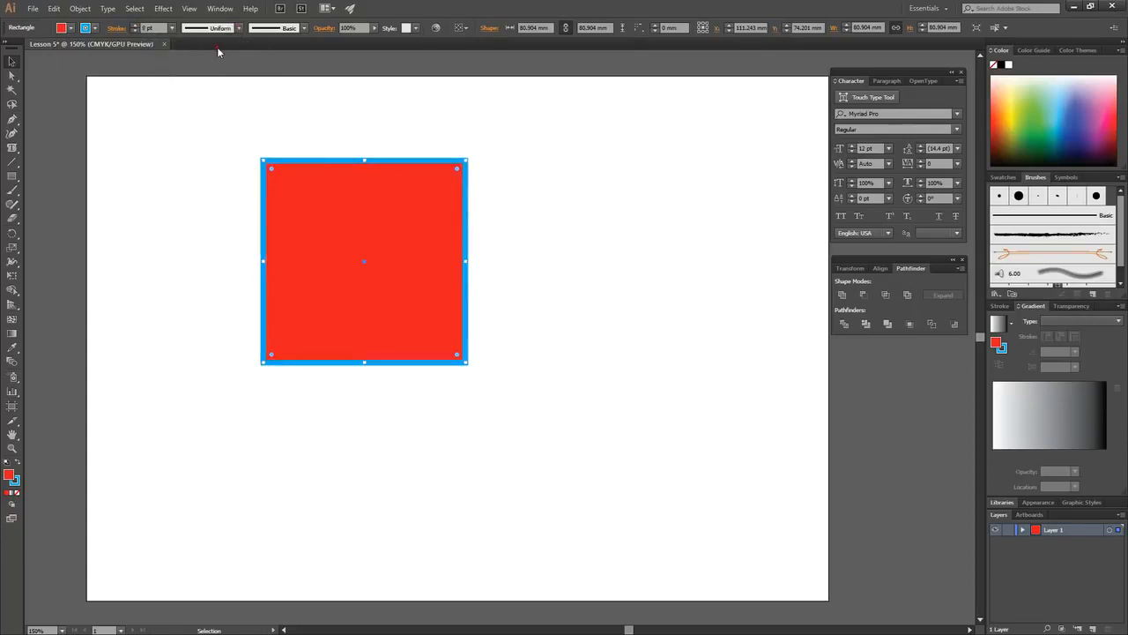
# Step: Move the red square to the left and slightly up on the artboard
pyautogui.moveTo(396, 248); pyautogui.dragTo(350, 236)
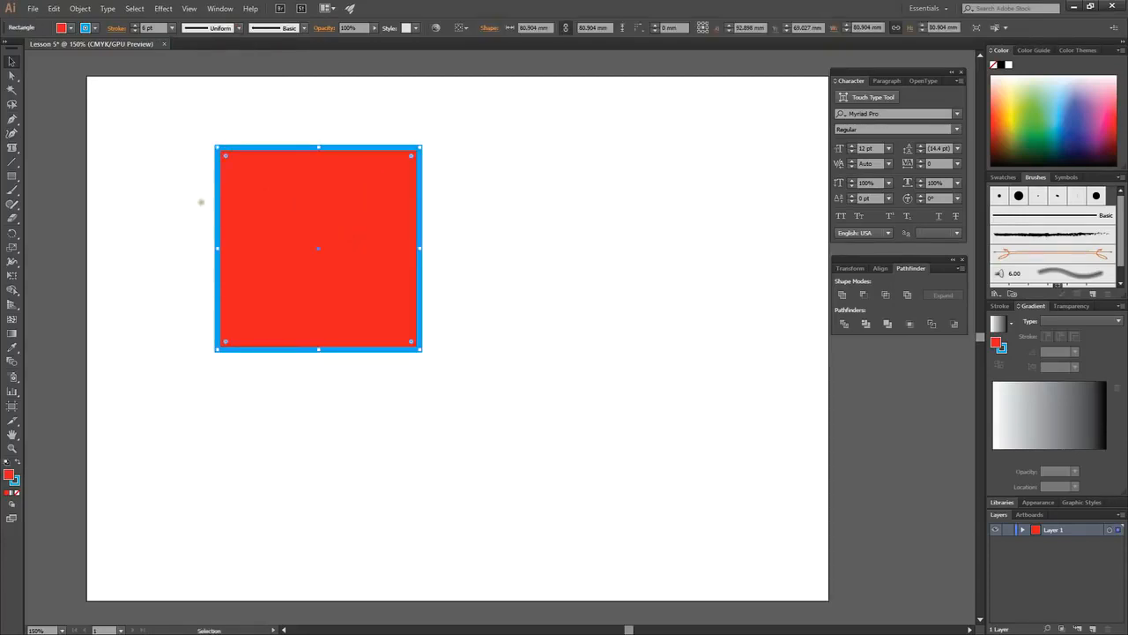
# Step: Try a yellow fill on the selected red square and undo the change
pyautogui.click(13, 177)
pyautogui.moveTo(12, 179); pyautogui.dragTo(48, 212)
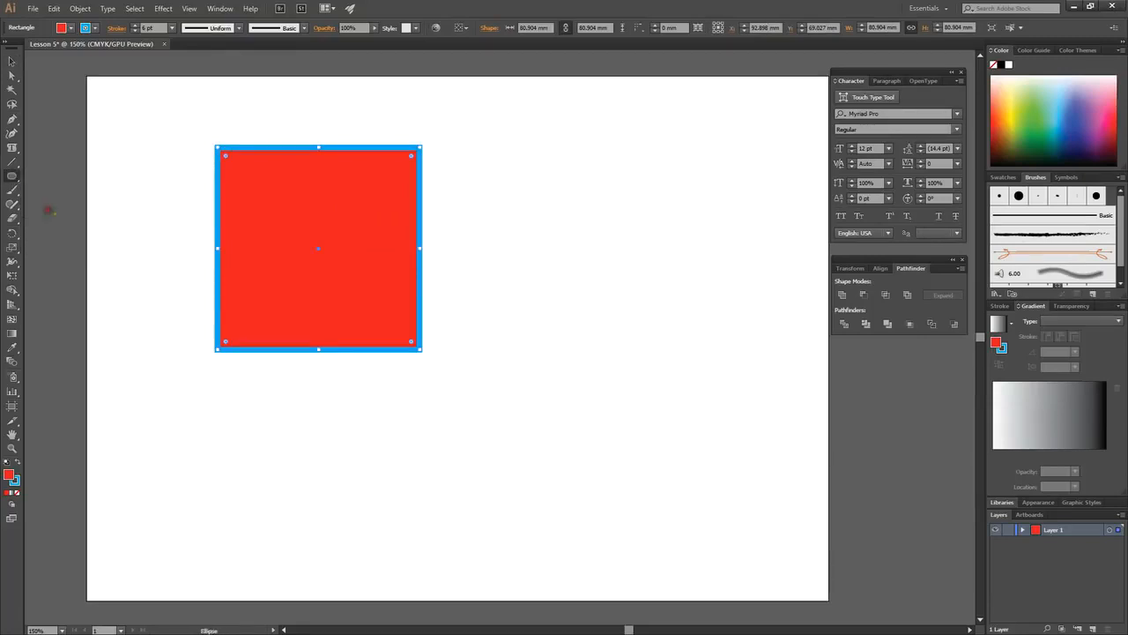
pyautogui.click(15, 173)
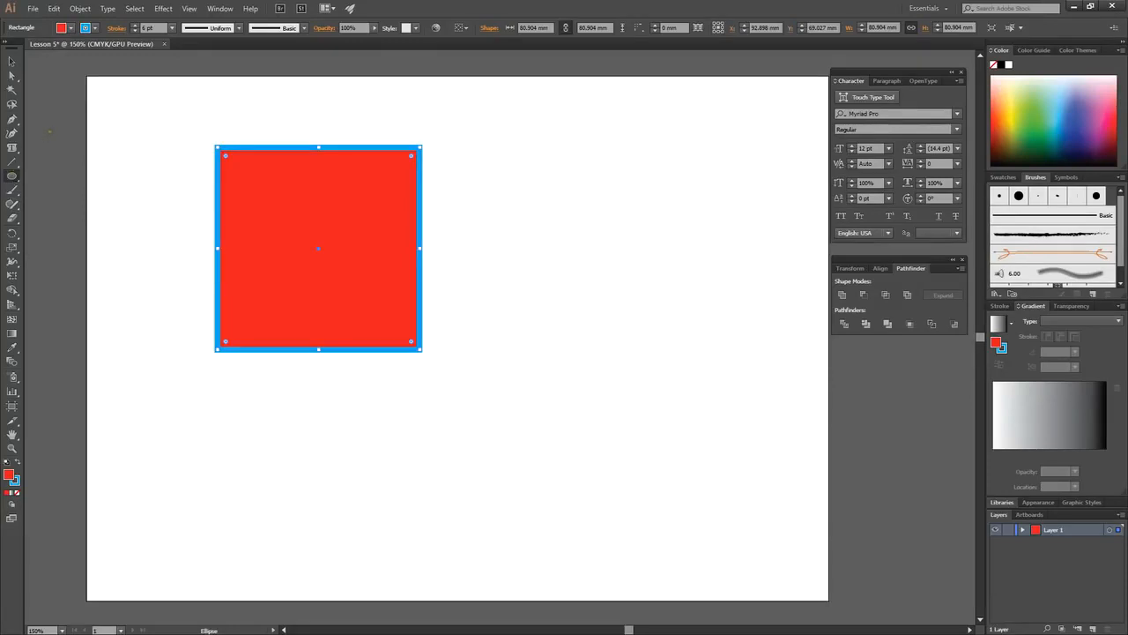
pyautogui.click(73, 30)
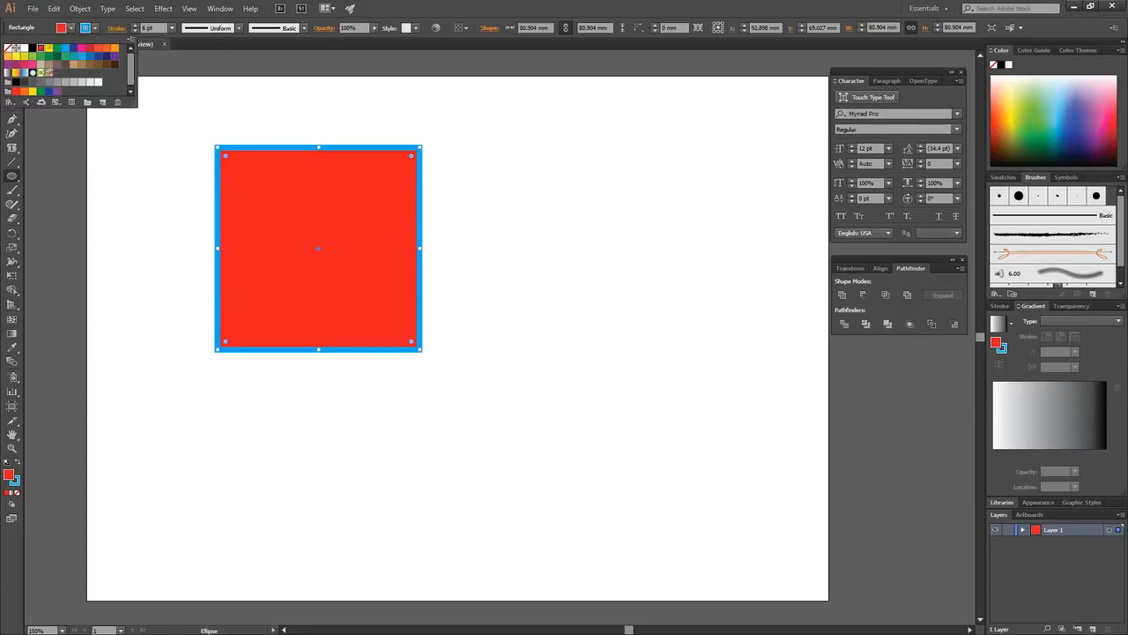
pyautogui.click(44, 49)
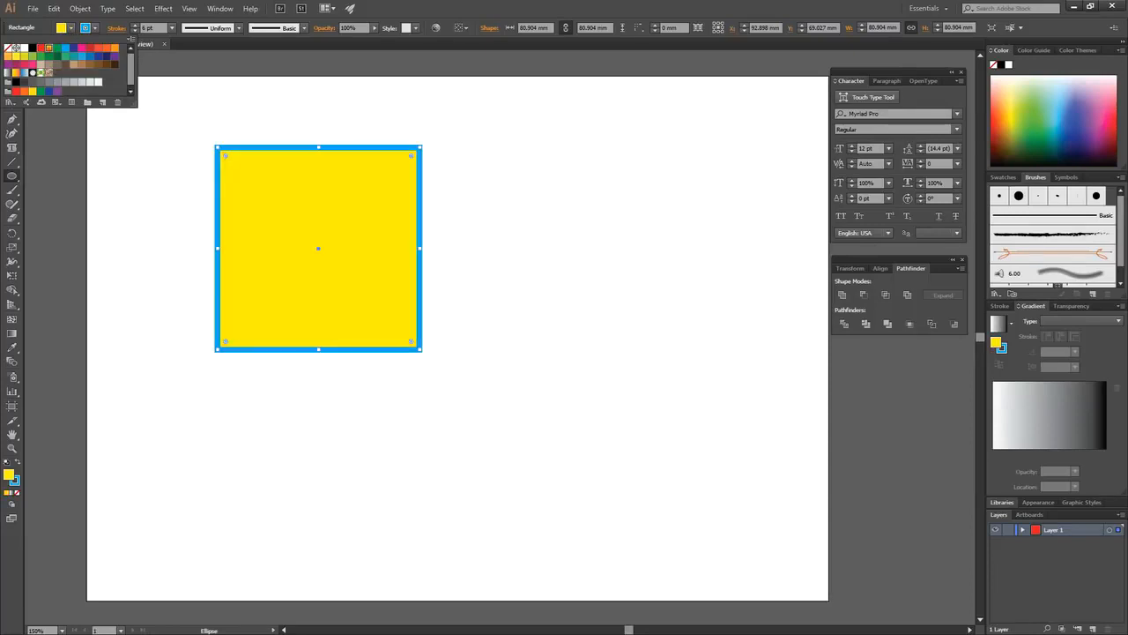
pyautogui.press('Escape')
pyautogui.press('v')
pyautogui.hotkey('ctrl', 'z')
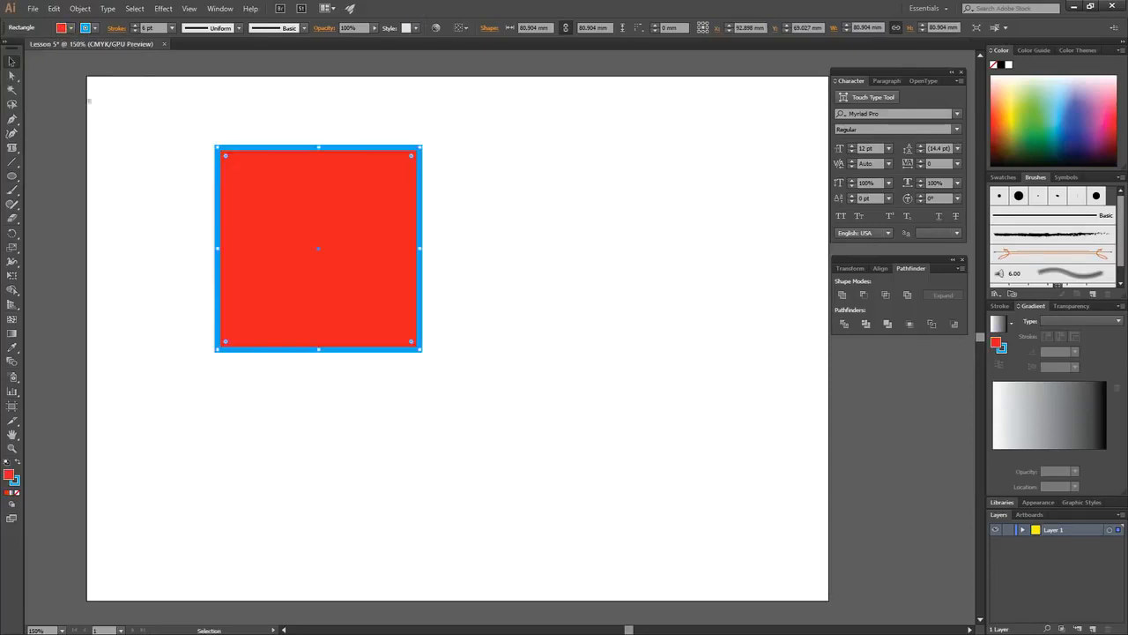
# Step: With nothing selected, draw a circle about 82 mm wide with yellow fill and green stroke, to the square's lower right
pyautogui.click(74, 197)
pyautogui.click(13, 179)
pyautogui.moveTo(16, 181); pyautogui.dragTo(49, 210)
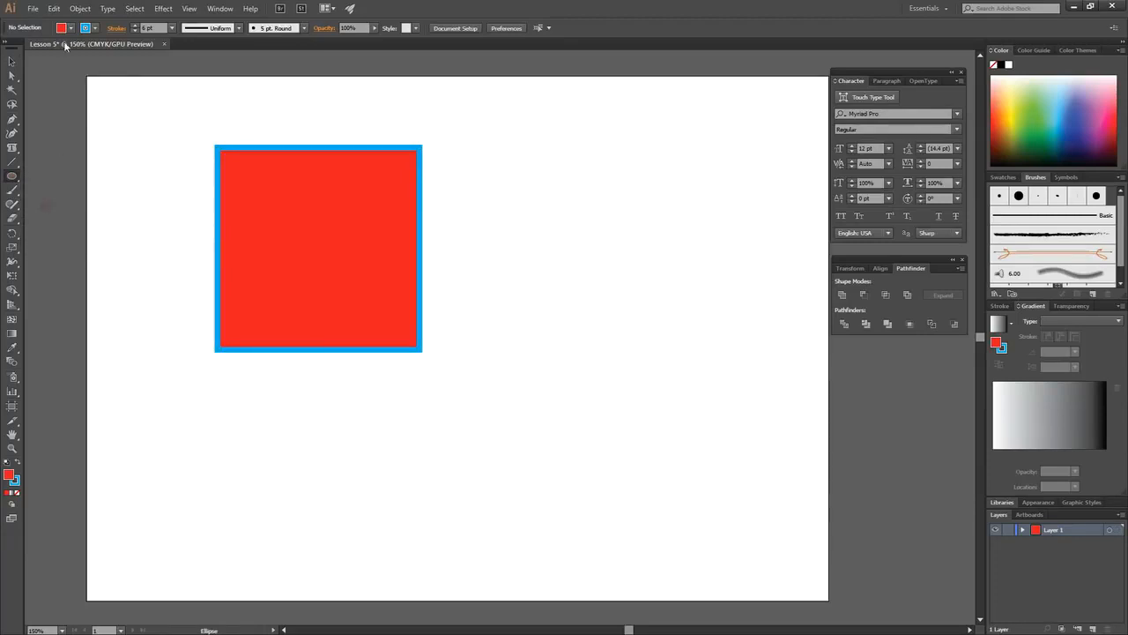
pyautogui.click(72, 29)
pyautogui.click(51, 47)
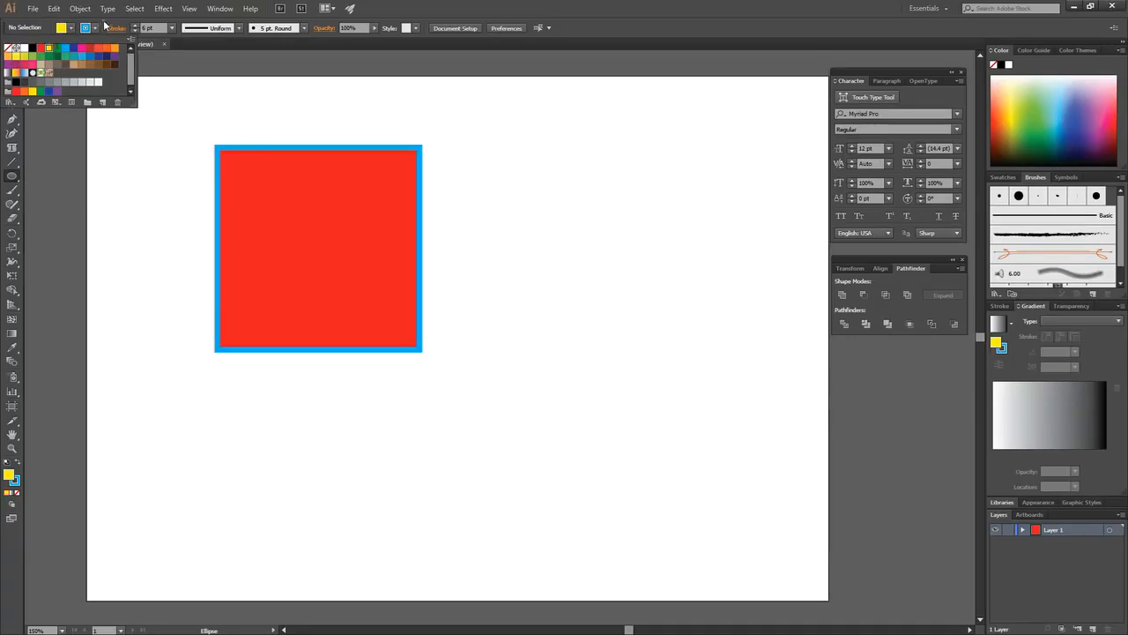
pyautogui.click(96, 28)
pyautogui.click(58, 48)
pyautogui.press('Escape')
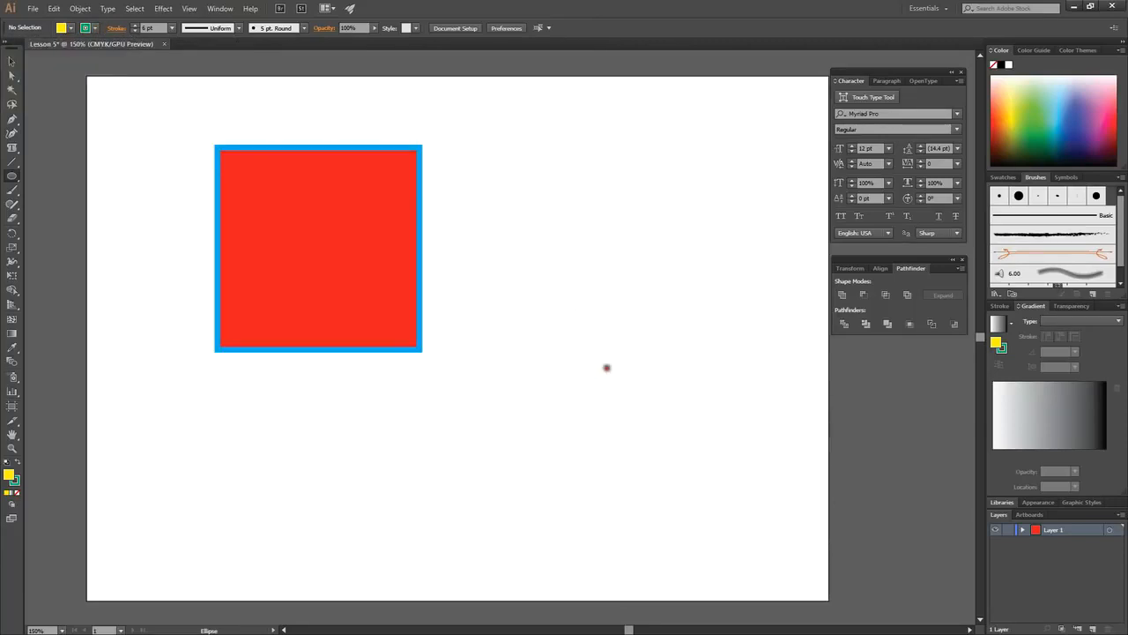
pyautogui.moveTo(480, 254)
pyautogui.mouseDown()
pyautogui.moveTo(658, 428)
pyautogui.moveTo(662, 417)
pyautogui.moveTo(712, 461)
pyautogui.moveTo(663, 414)
pyautogui.moveTo(684, 430)
pyautogui.mouseUp()
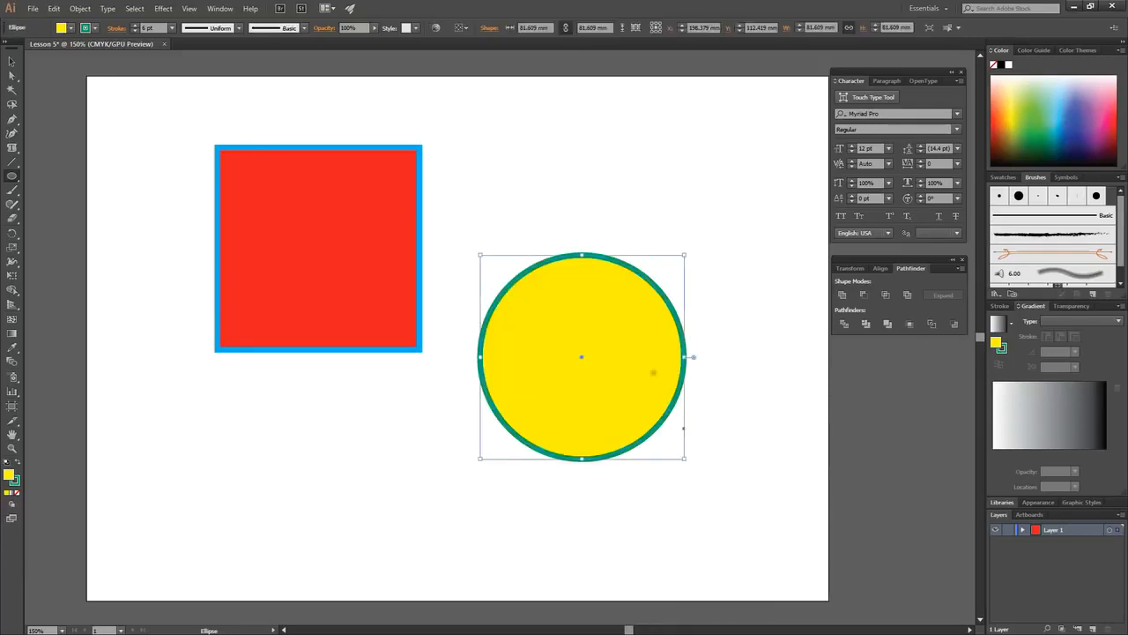
pyautogui.click(12, 61)
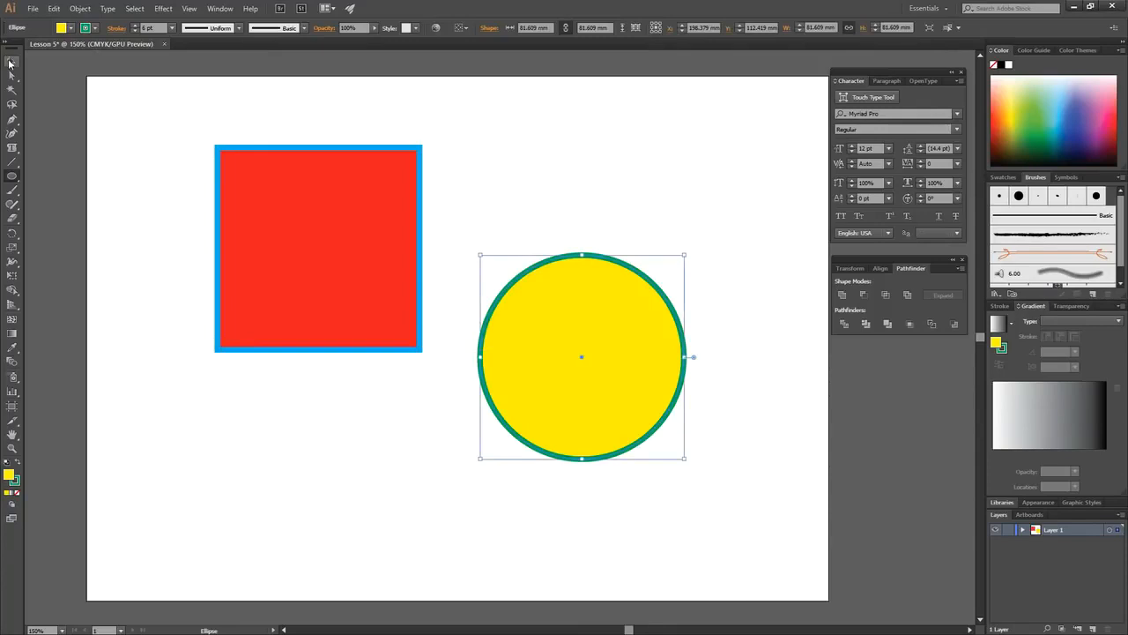
# Step: Move the yellow circle over the square's right side and shift both shapes toward the artboard's centre
pyautogui.click(586, 187)
pyautogui.moveTo(607, 362); pyautogui.dragTo(470, 279)
pyautogui.click(651, 315)
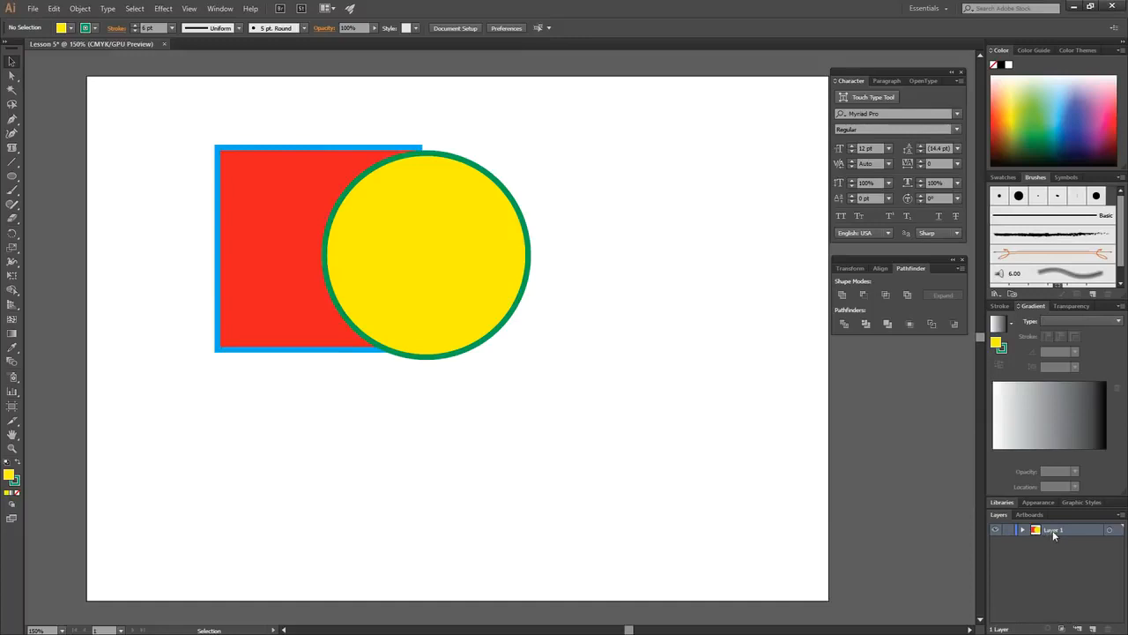
pyautogui.moveTo(398, 247); pyautogui.dragTo(480, 239)
pyautogui.moveTo(276, 219); pyautogui.dragTo(342, 220)
pyautogui.click(702, 359)
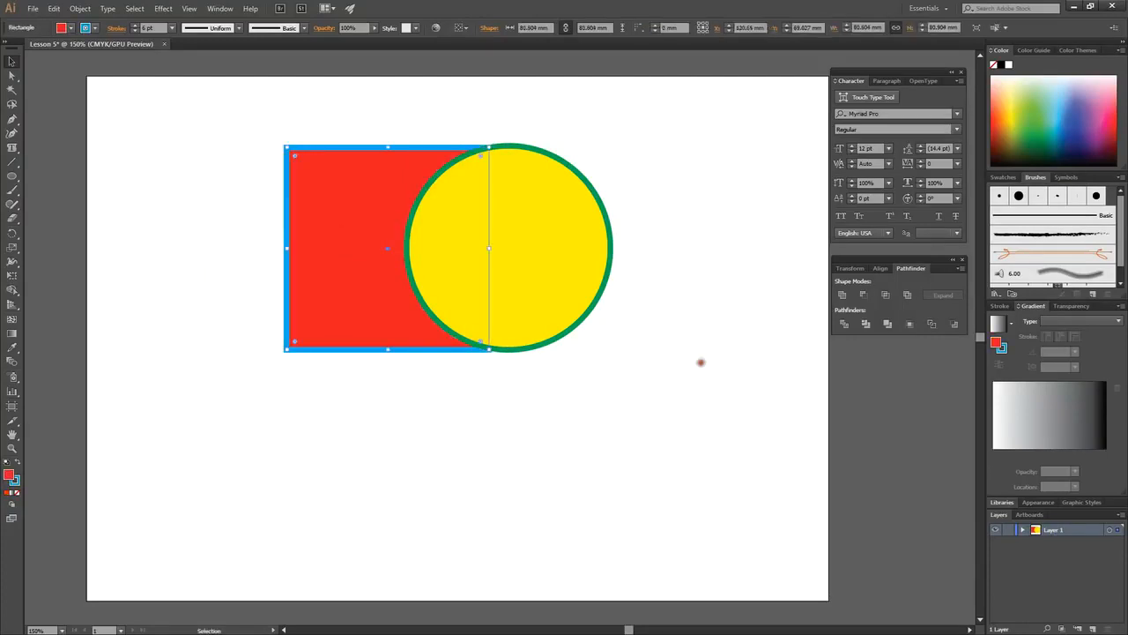
# Step: Expand Layer 1, stack the rectangle above the ellipse and return it beneath the ellipse
pyautogui.click(1022, 531)
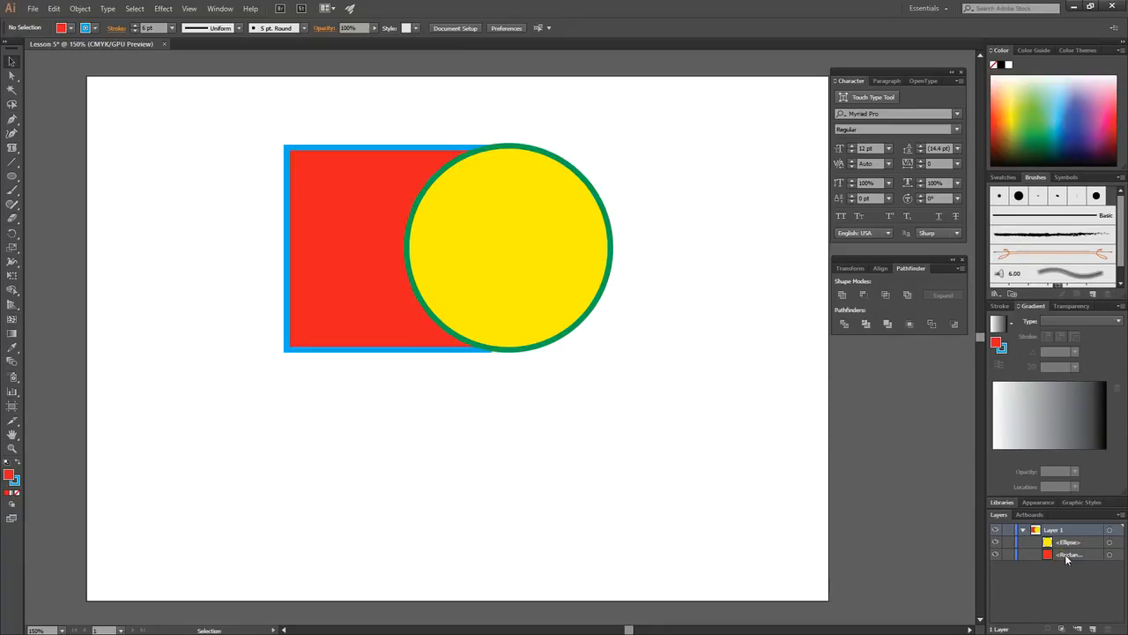
pyautogui.click(1065, 553)
pyautogui.moveTo(1065, 553); pyautogui.dragTo(1069, 538)
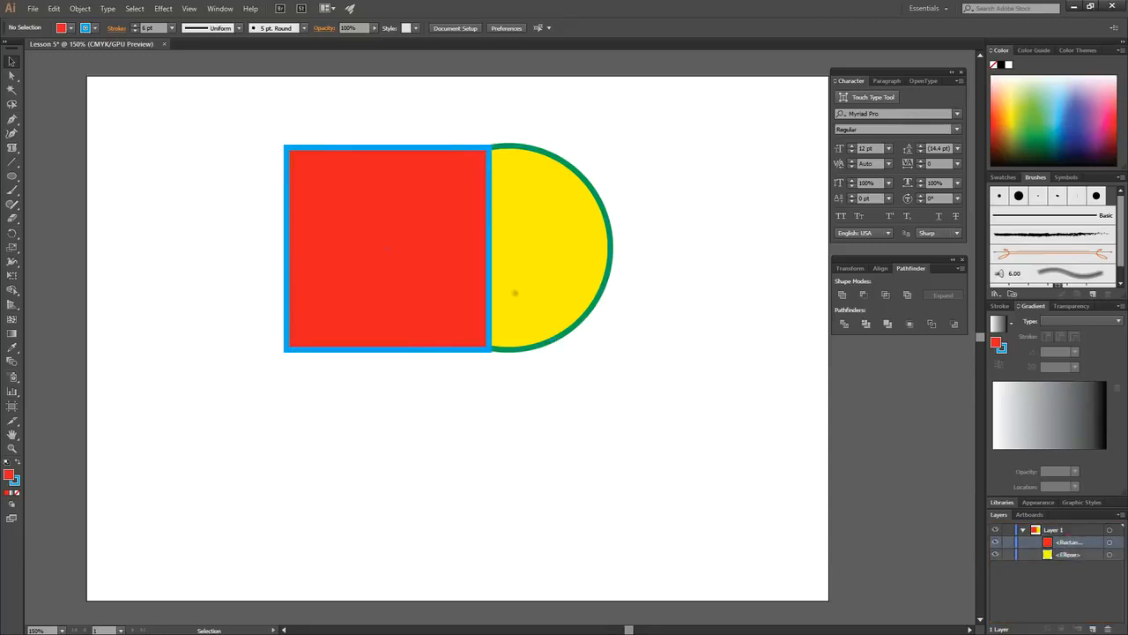
pyautogui.moveTo(1067, 548); pyautogui.dragTo(1066, 559)
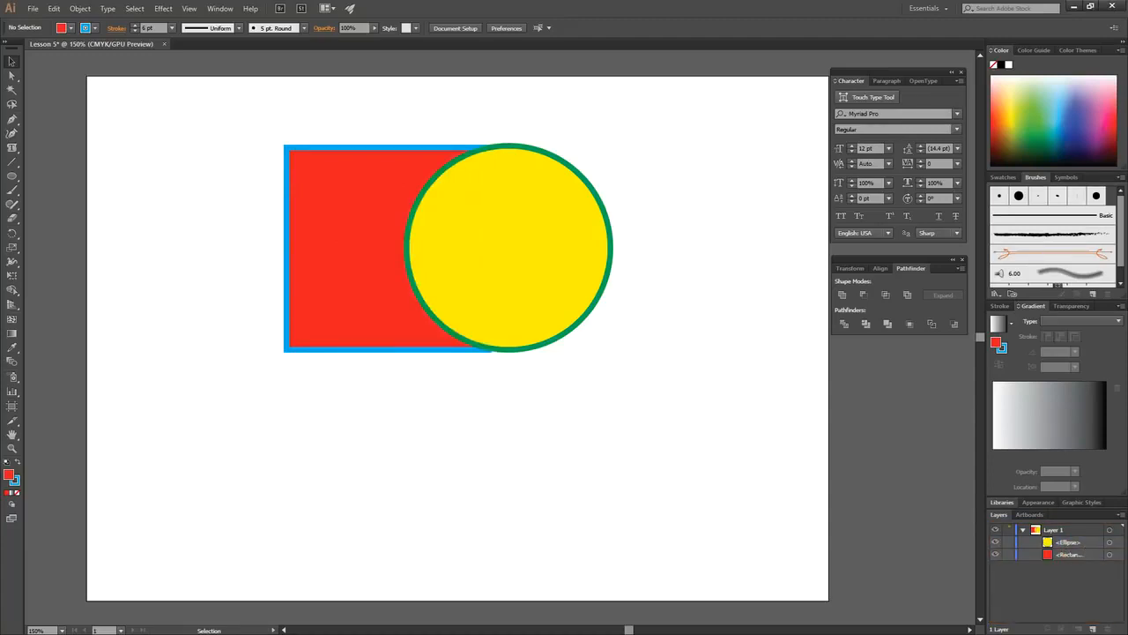
# Step: Add a new layer and draw on it a hexagon about 82 mm wide with green fill and orange stroke
pyautogui.click(1093, 629)
pyautogui.click(11, 175)
pyautogui.moveTo(104, 236); pyautogui.dragTo(102, 219)
pyautogui.click(71, 28)
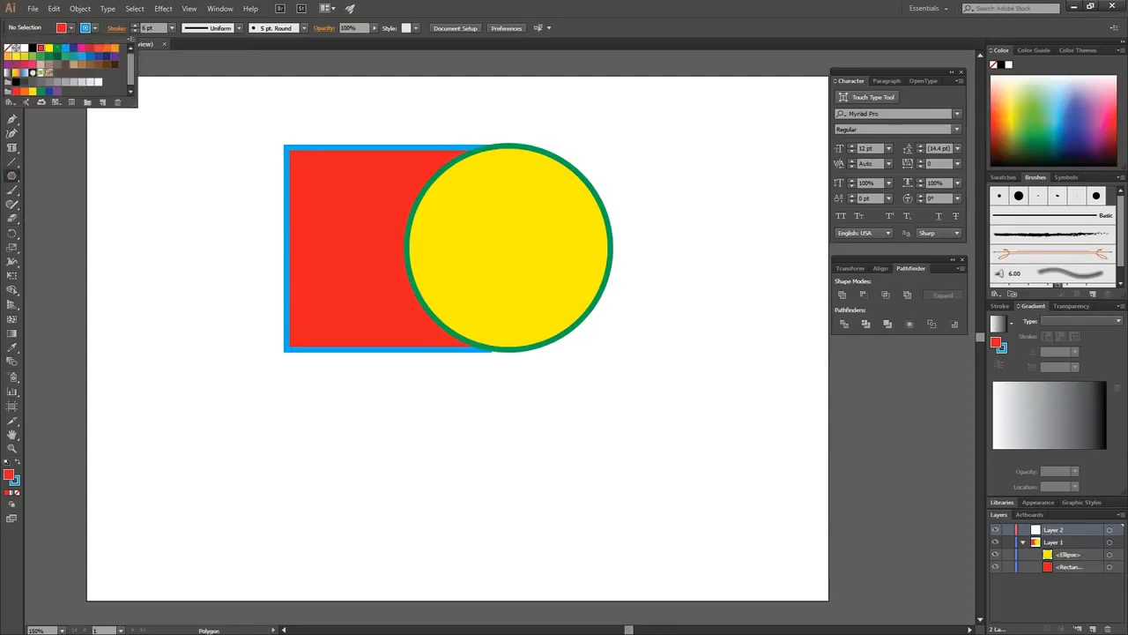
pyautogui.click(57, 48)
pyautogui.click(96, 29)
pyautogui.click(107, 48)
pyautogui.moveTo(233, 336)
pyautogui.mouseDown()
pyautogui.moveTo(489, 498)
pyautogui.moveTo(315, 369)
pyautogui.mouseUp()
pyautogui.press('v')
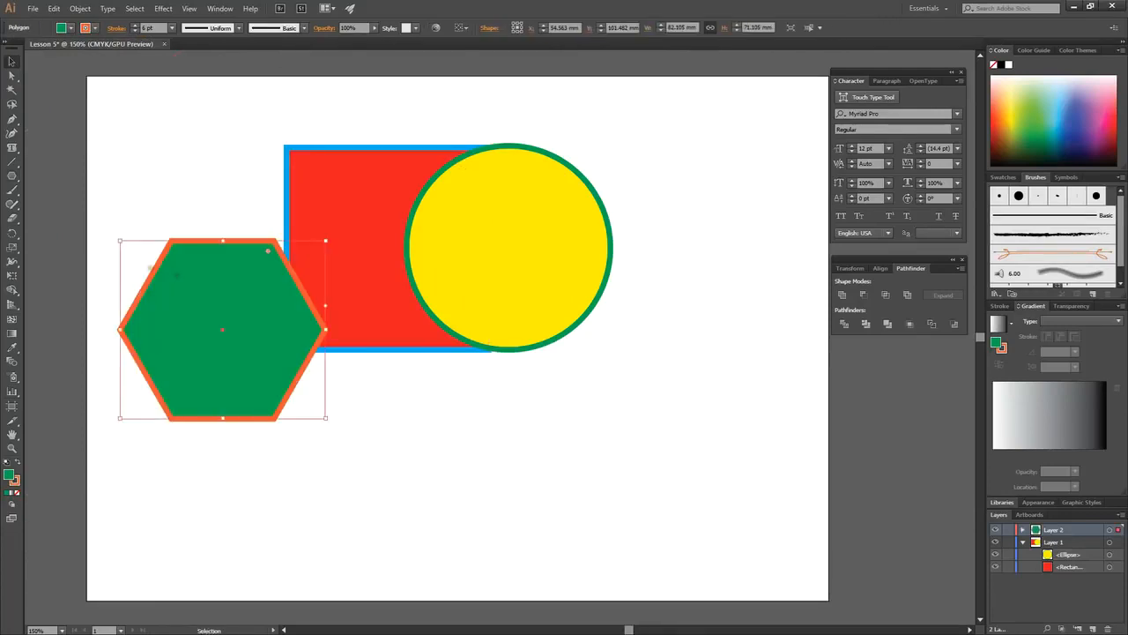
# Step: Move the hexagon over the square and circle, and nest Layer 2 between the ellipse and rectangle in Layer 1
pyautogui.moveTo(192, 329); pyautogui.dragTo(411, 331)
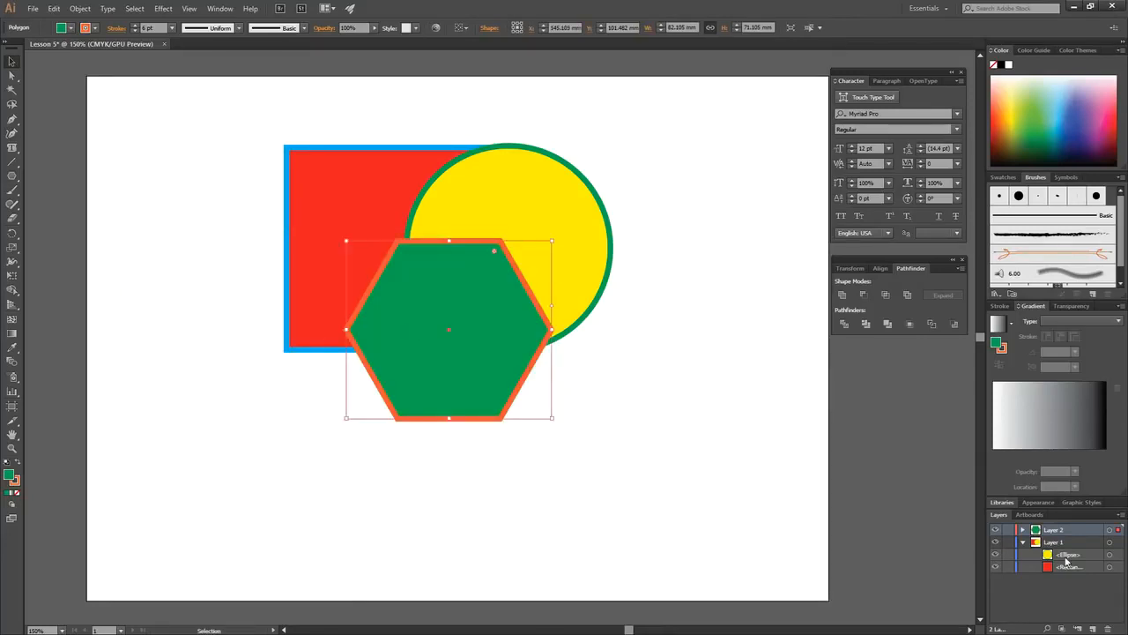
pyautogui.moveTo(1064, 533); pyautogui.dragTo(1063, 561)
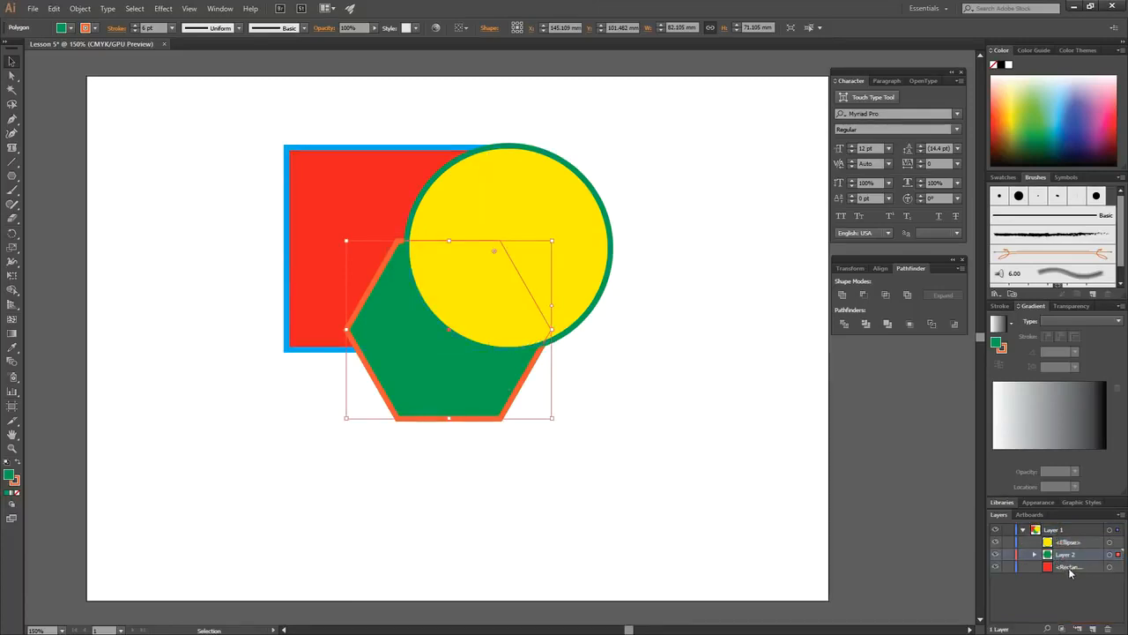
pyautogui.click(726, 395)
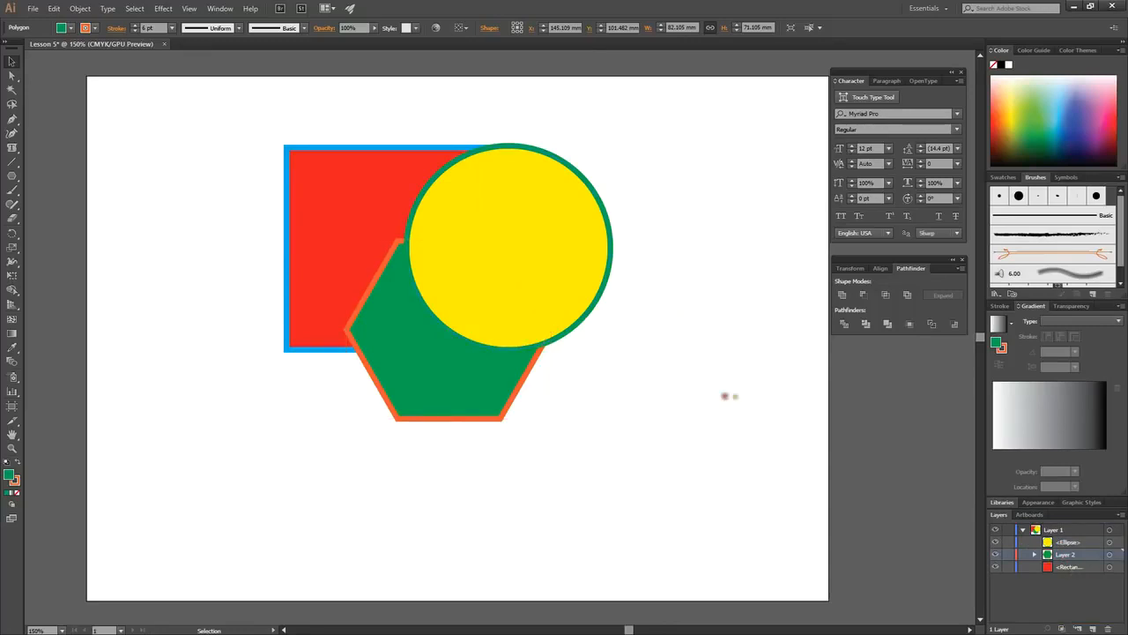
pyautogui.moveTo(202, 107); pyautogui.dragTo(697, 459)
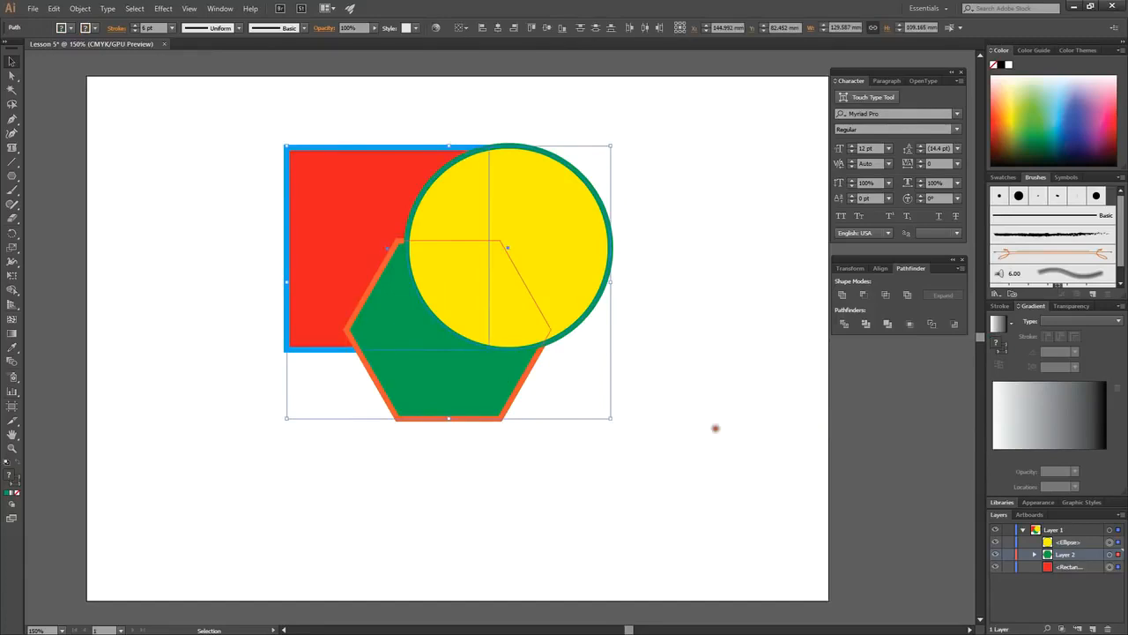
pyautogui.click(717, 429)
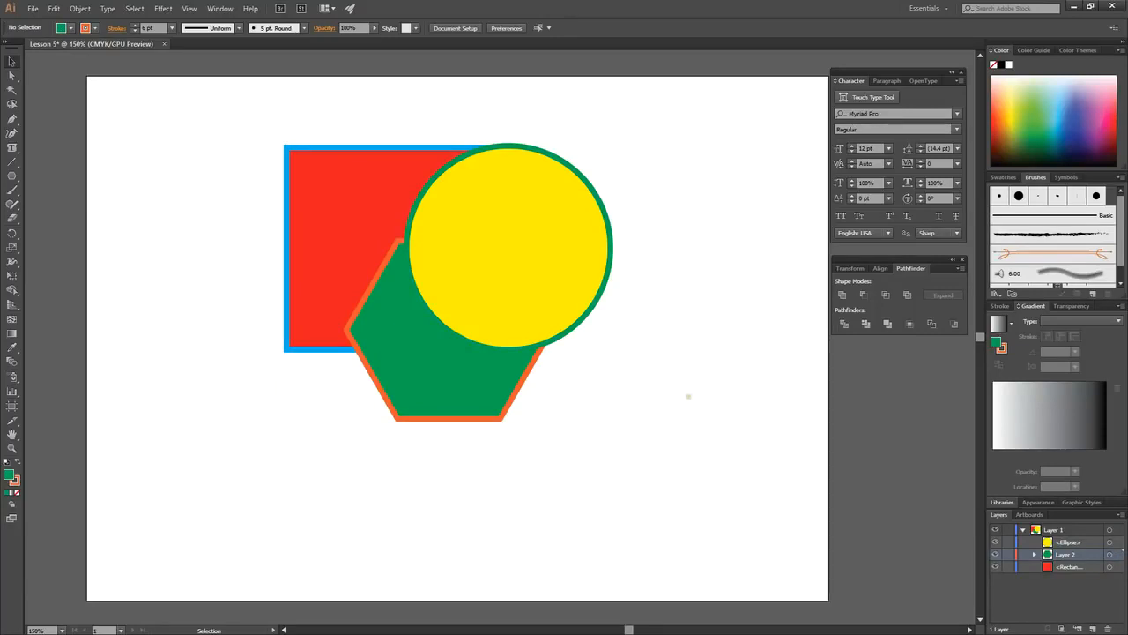
# Step: Check the Smart Guides option and shift the yellow circle slightly to the right
pyautogui.click(190, 9)
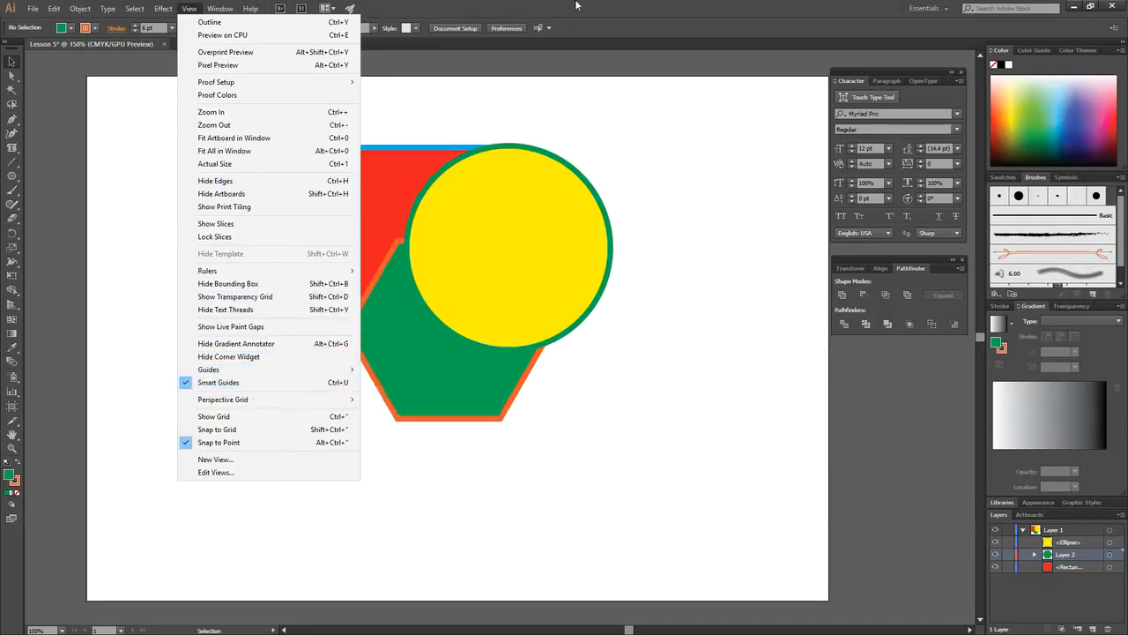
pyautogui.click(265, 384)
pyautogui.moveTo(510, 259); pyautogui.dragTo(536, 237)
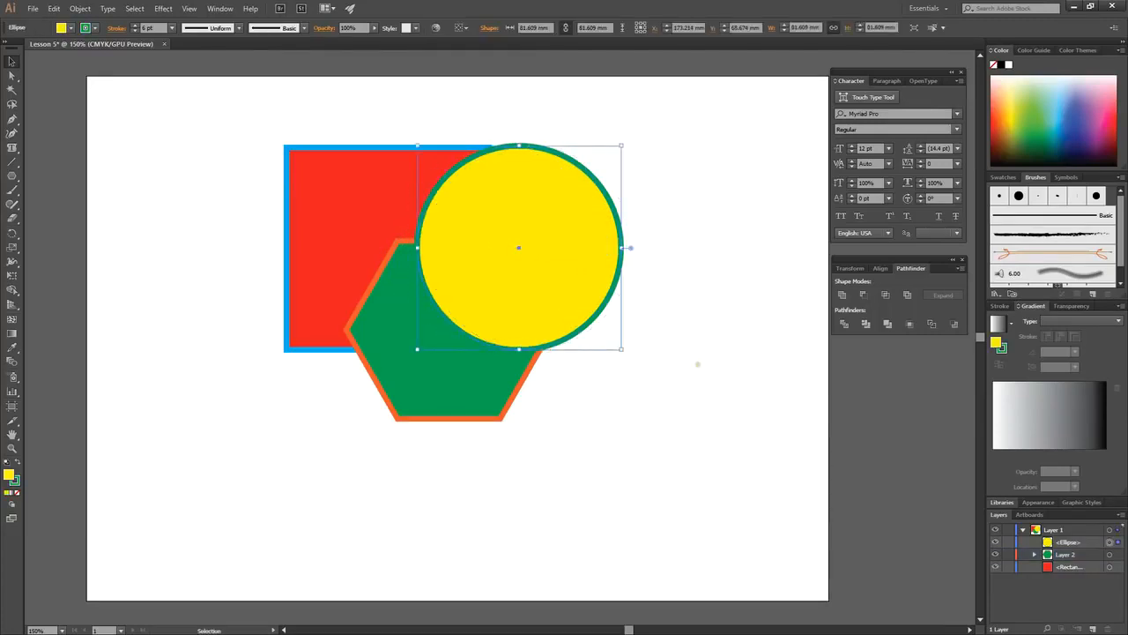
pyautogui.click(695, 364)
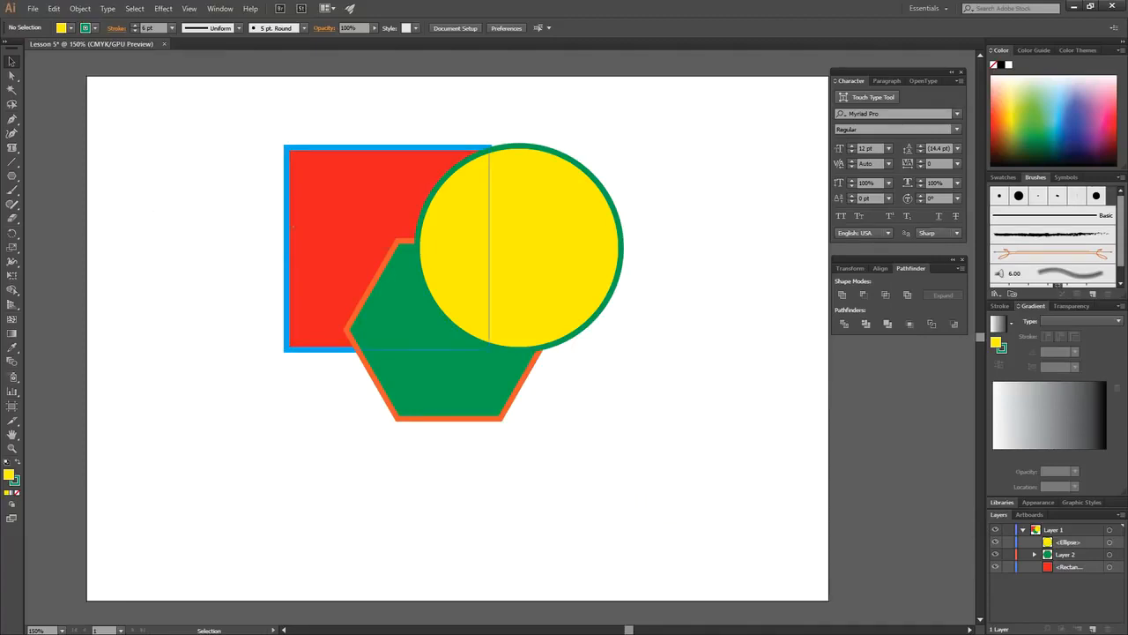
# Step: Enlarge the red square proportionally from its upper-left corner
pyautogui.click(288, 227)
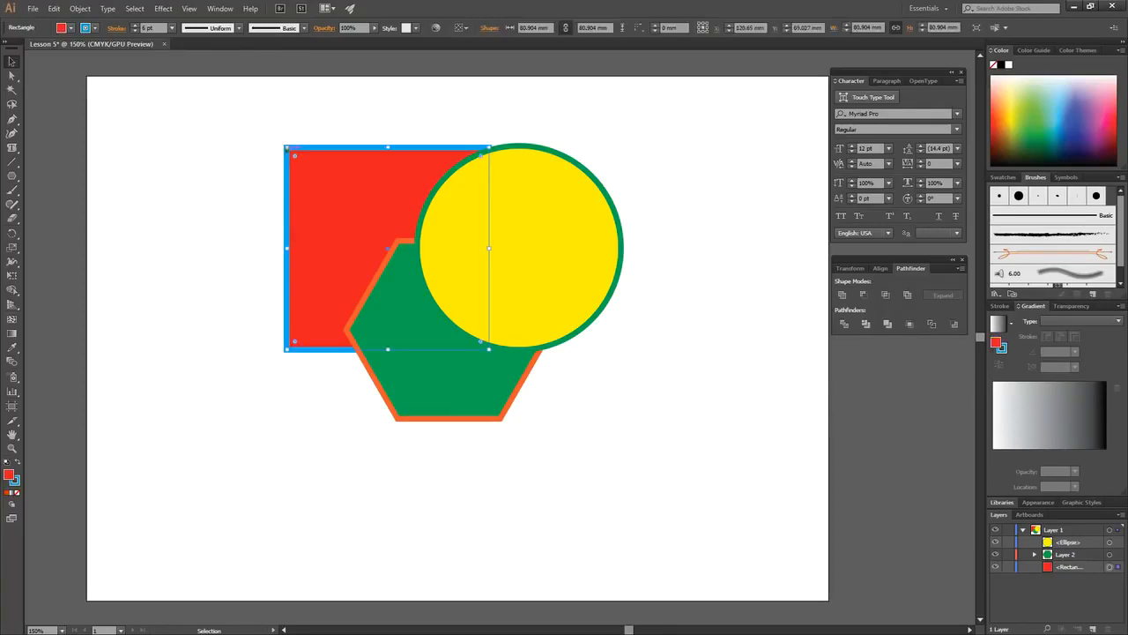
pyautogui.moveTo(271, 132)
pyautogui.mouseDown()
pyautogui.moveTo(194, 109)
pyautogui.moveTo(261, 122)
pyautogui.mouseUp()
pyautogui.click(155, 261)
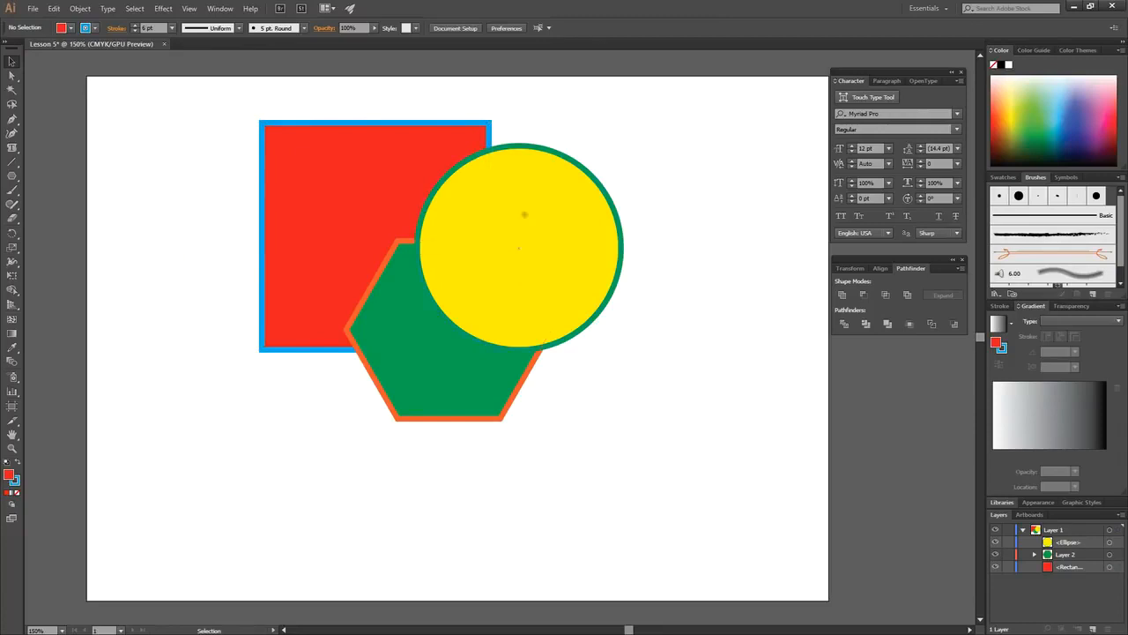
# Step: Separate the shapes by moving the circle to the artboard's upper right and the hexagon below the square
pyautogui.click(454, 216)
pyautogui.moveTo(458, 209); pyautogui.dragTo(585, 189)
pyautogui.moveTo(432, 323); pyautogui.dragTo(355, 453)
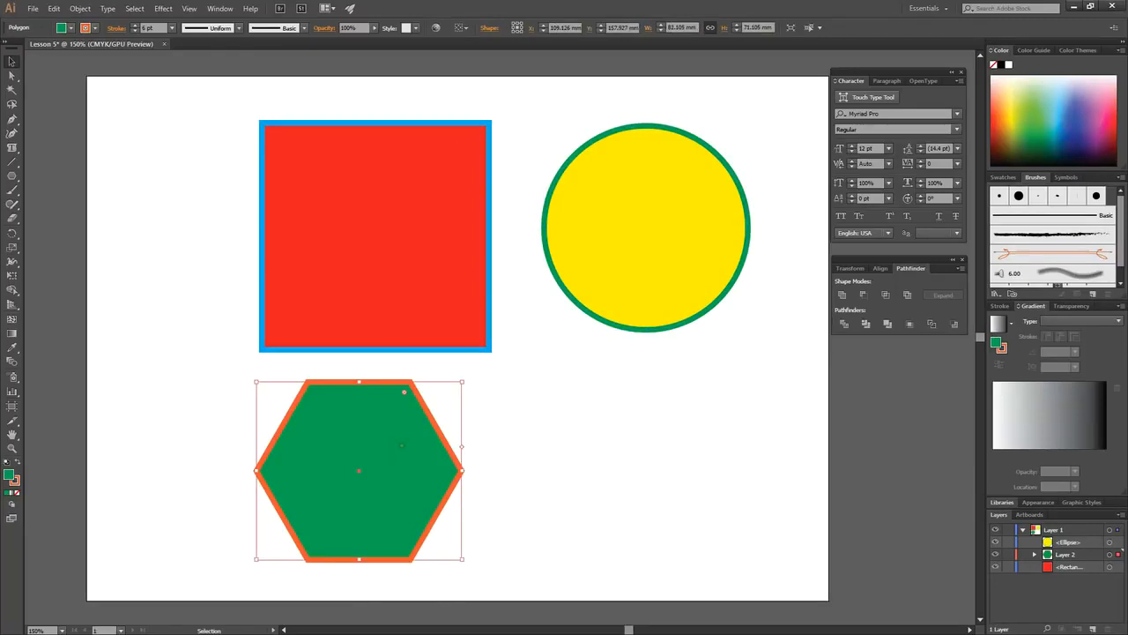
pyautogui.click(558, 422)
# Step: Delete the square, circle and hexagon from the artboard
pyautogui.moveTo(163, 106); pyautogui.dragTo(697, 503)
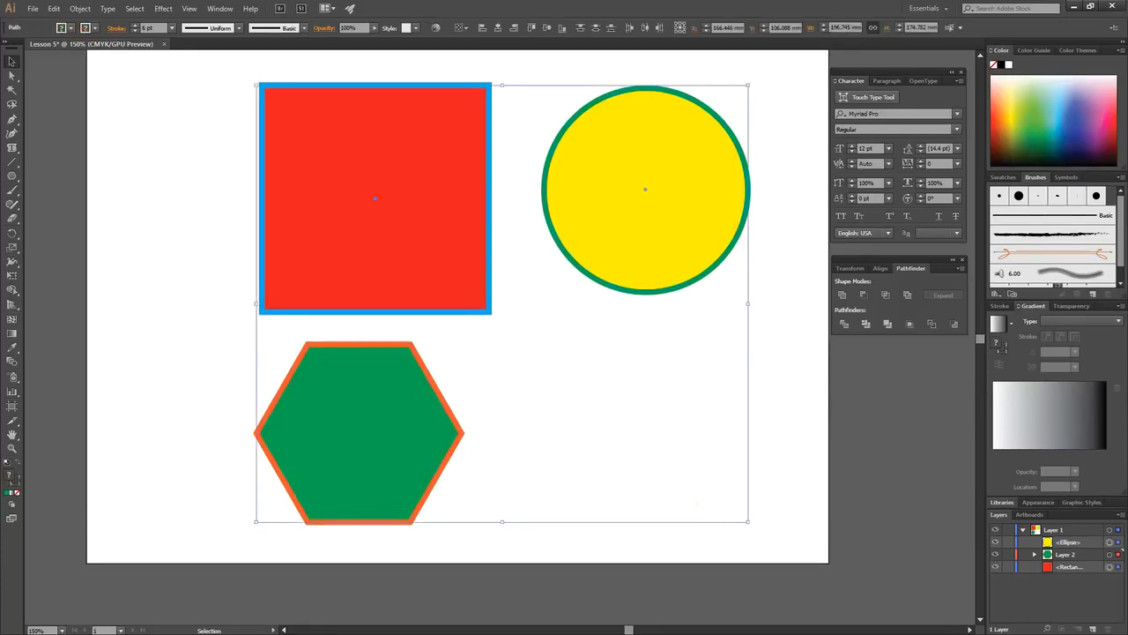
pyautogui.press('Delete')
pyautogui.scroll(1, 482, 398)
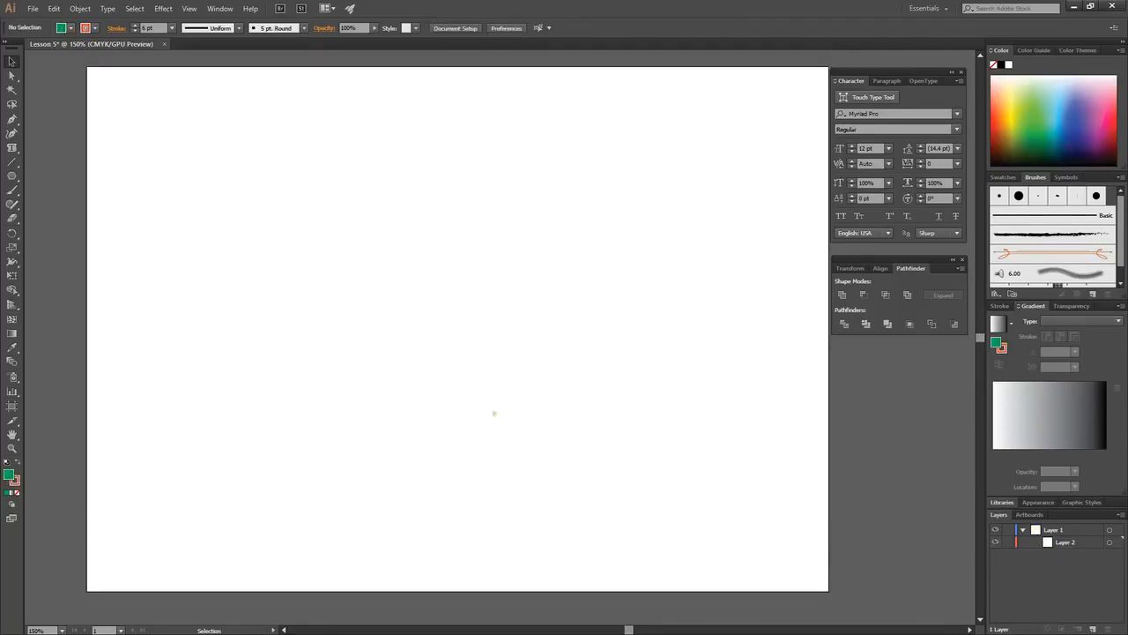
# Step: Draw a circle about 82 mm wide with green fill and orange stroke near the artboard's centre and deselect it
pyautogui.moveTo(12, 176); pyautogui.dragTo(62, 207)
pyautogui.moveTo(328, 192); pyautogui.dragTo(512, 396)
pyautogui.moveTo(13, 175); pyautogui.dragTo(47, 181)
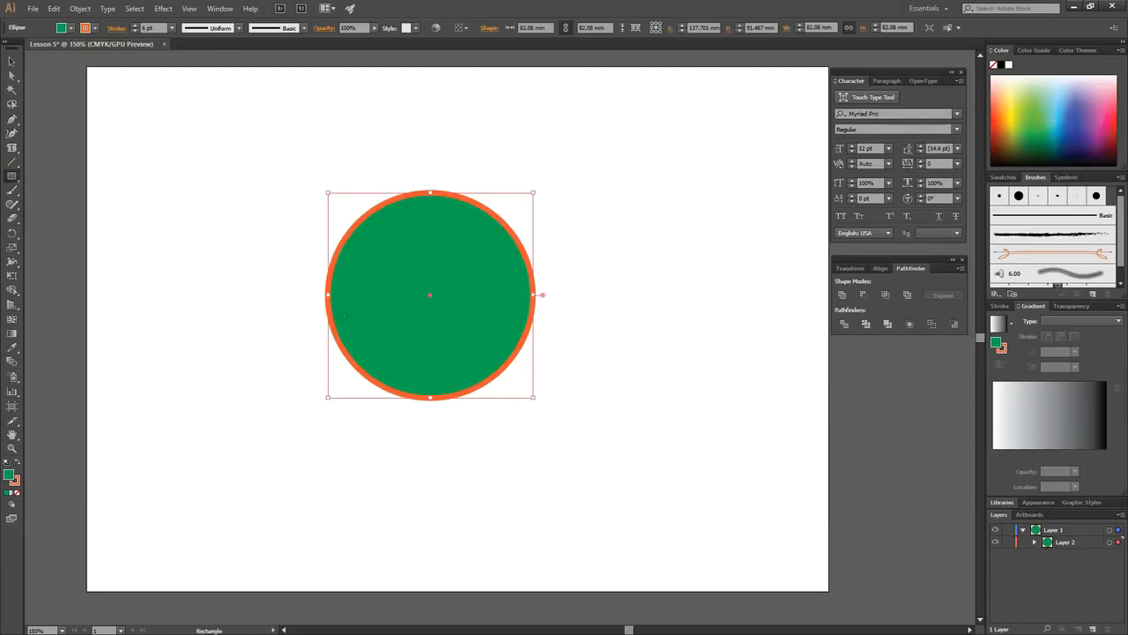
pyautogui.click(12, 60)
pyautogui.click(131, 171)
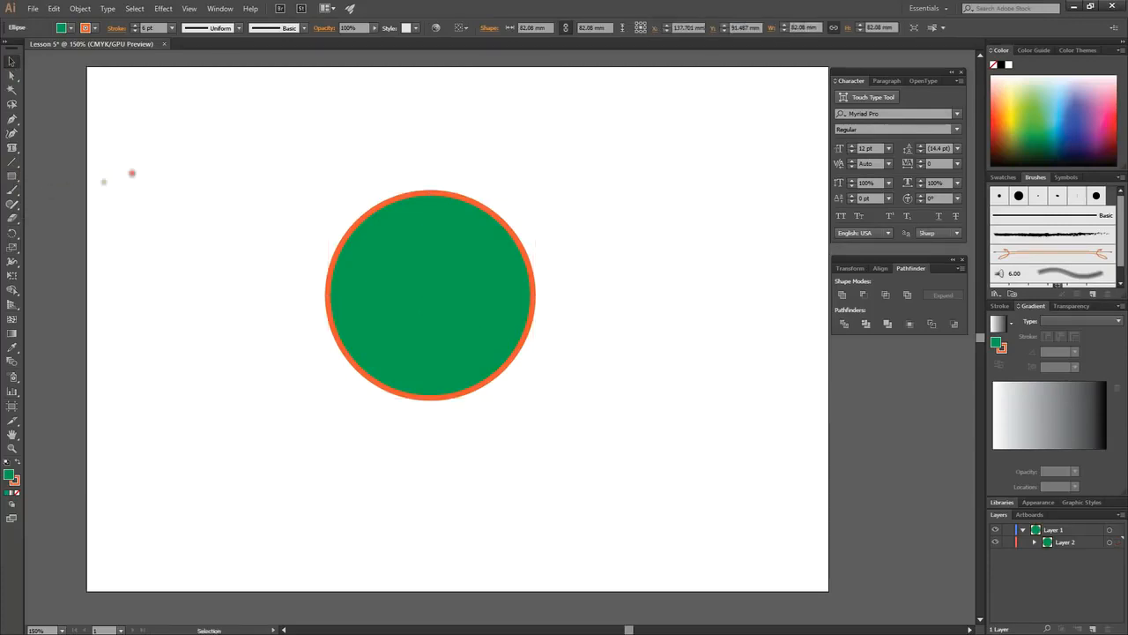
# Step: Try to draw a square about 40 mm wide starting from the circle's centre point
pyautogui.moveTo(10, 178); pyautogui.dragTo(76, 177)
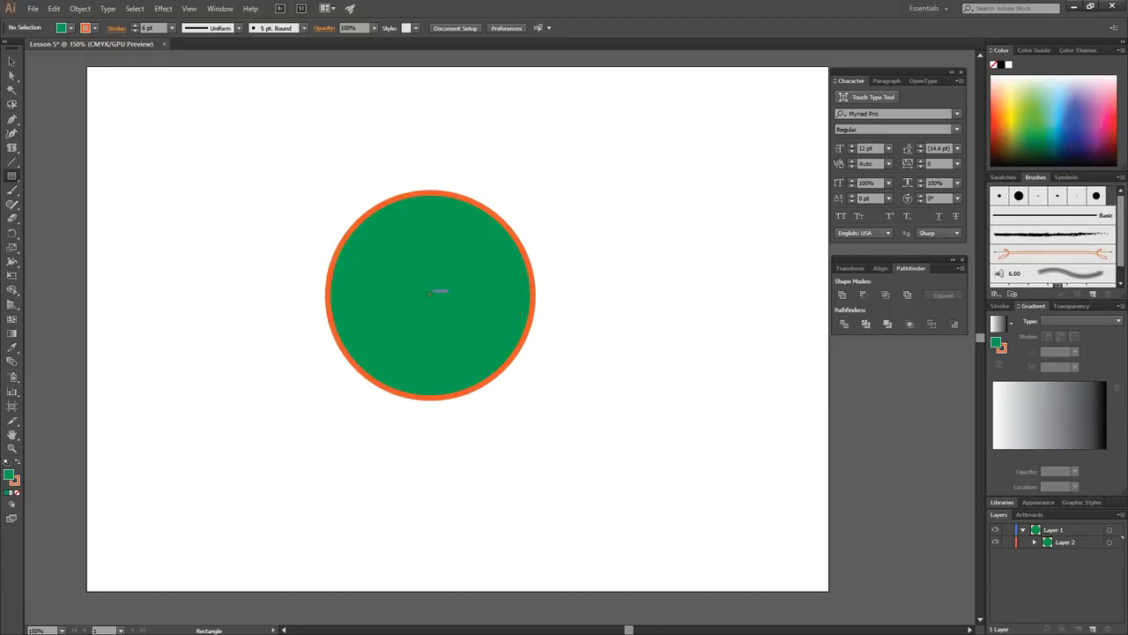
pyautogui.moveTo(430, 294); pyautogui.dragTo(520, 396)
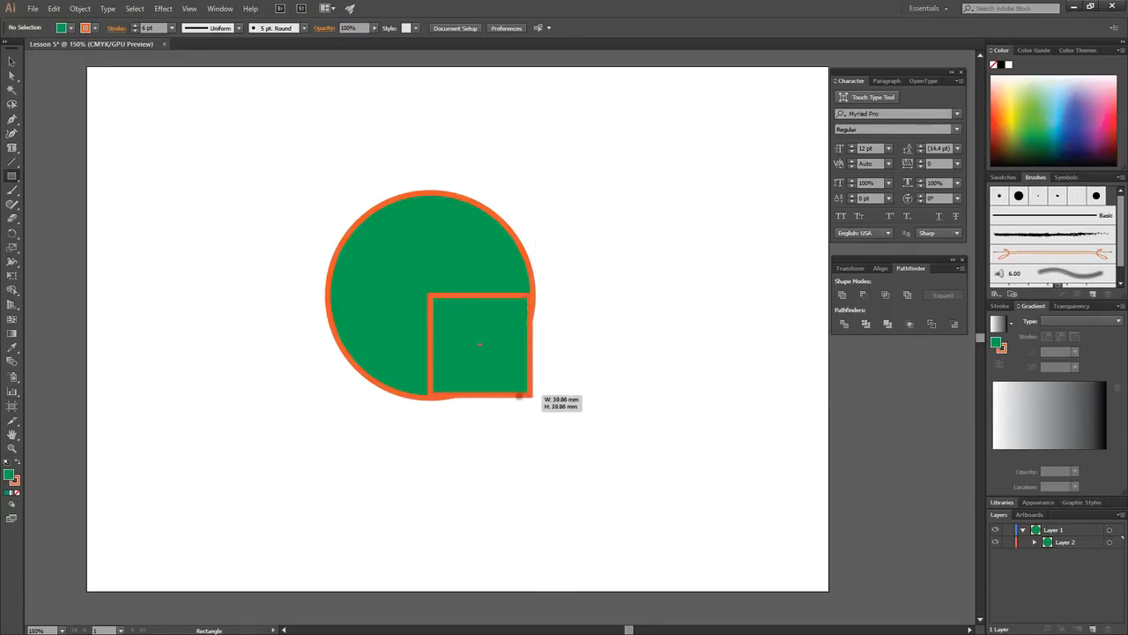
pyautogui.hotkey('ctrl', 'z')
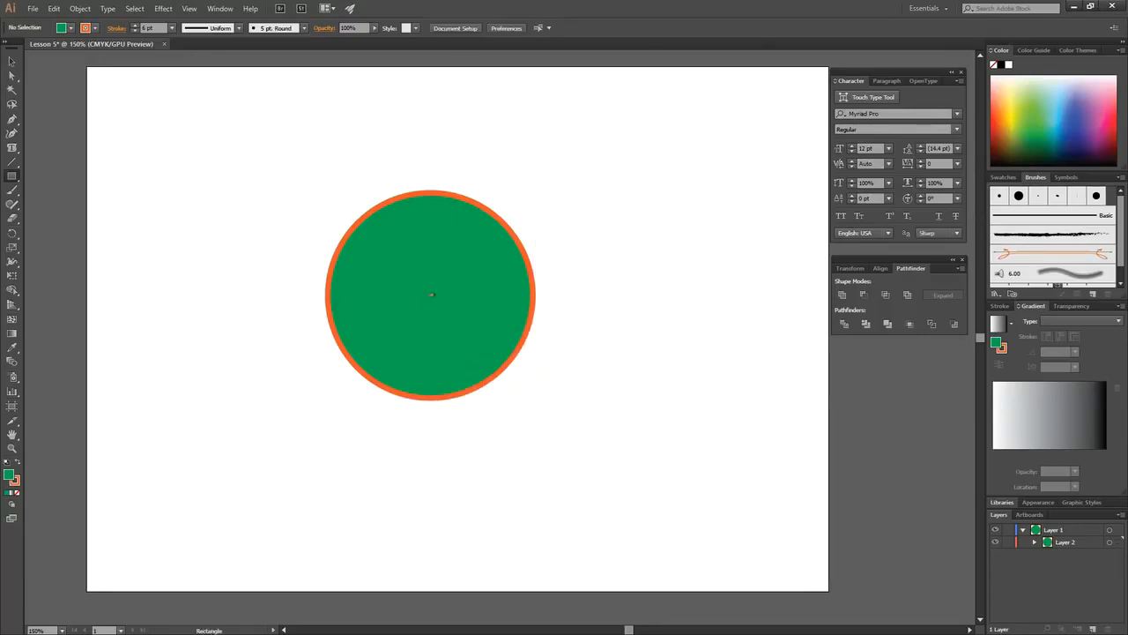
# Step: Draw a square about 42 mm wide from the circle's centre to its lower-right extent and deselect it
pyautogui.moveTo(431, 293); pyautogui.dragTo(533, 398)
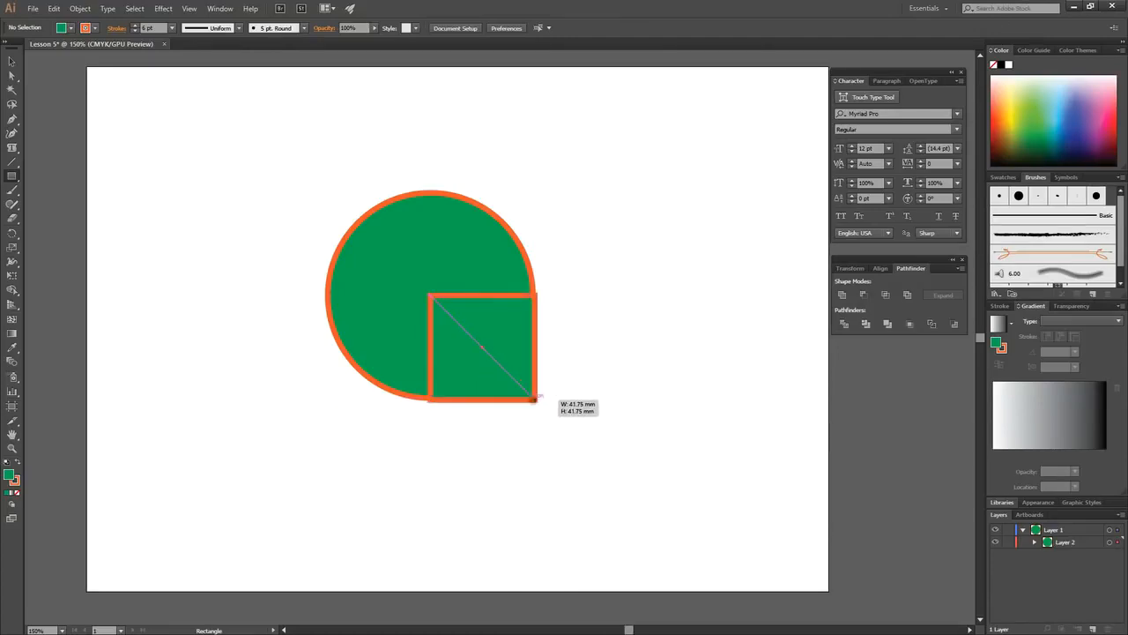
pyautogui.click(12, 61)
pyautogui.click(145, 139)
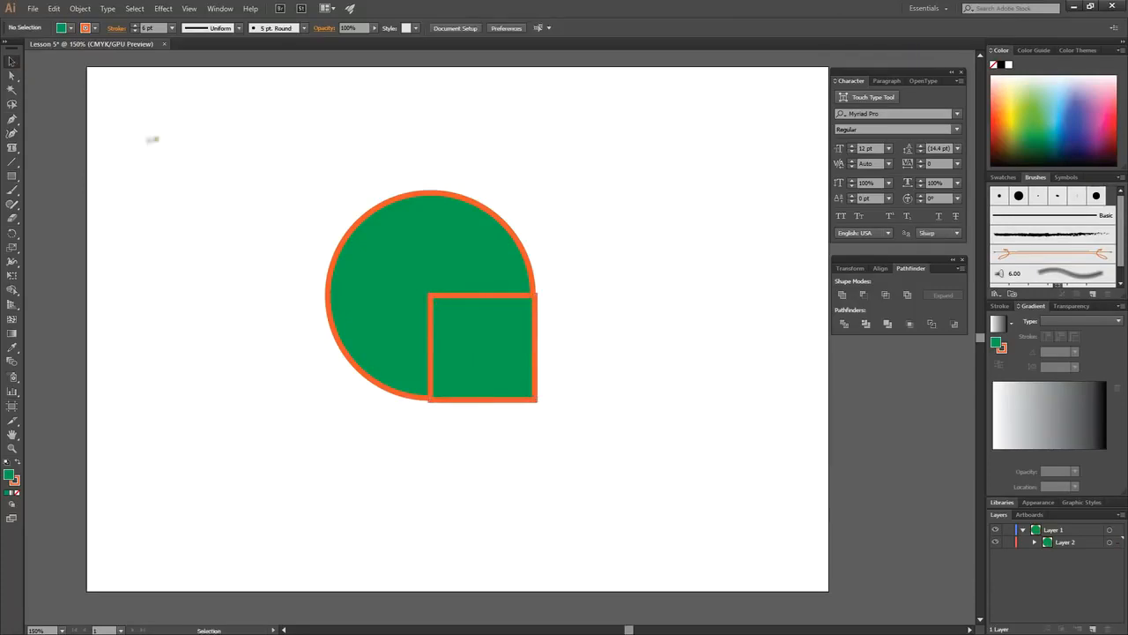
# Step: Nudge the square slightly up and left to line its edges up with the circle's, and deselect it
pyautogui.click(459, 342)
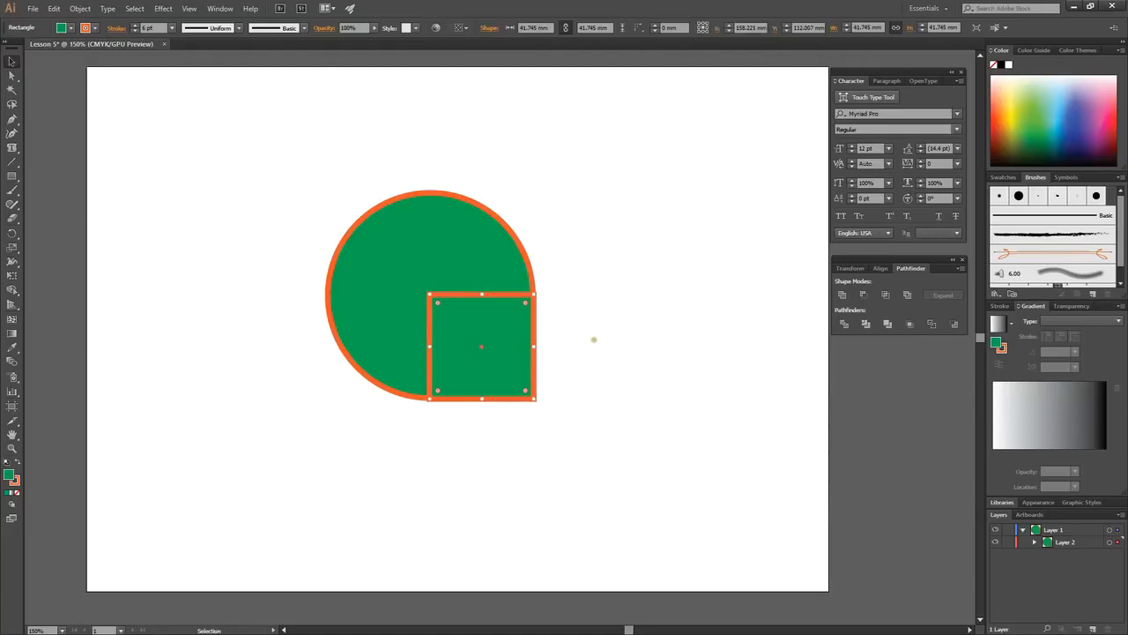
pyautogui.click(594, 340)
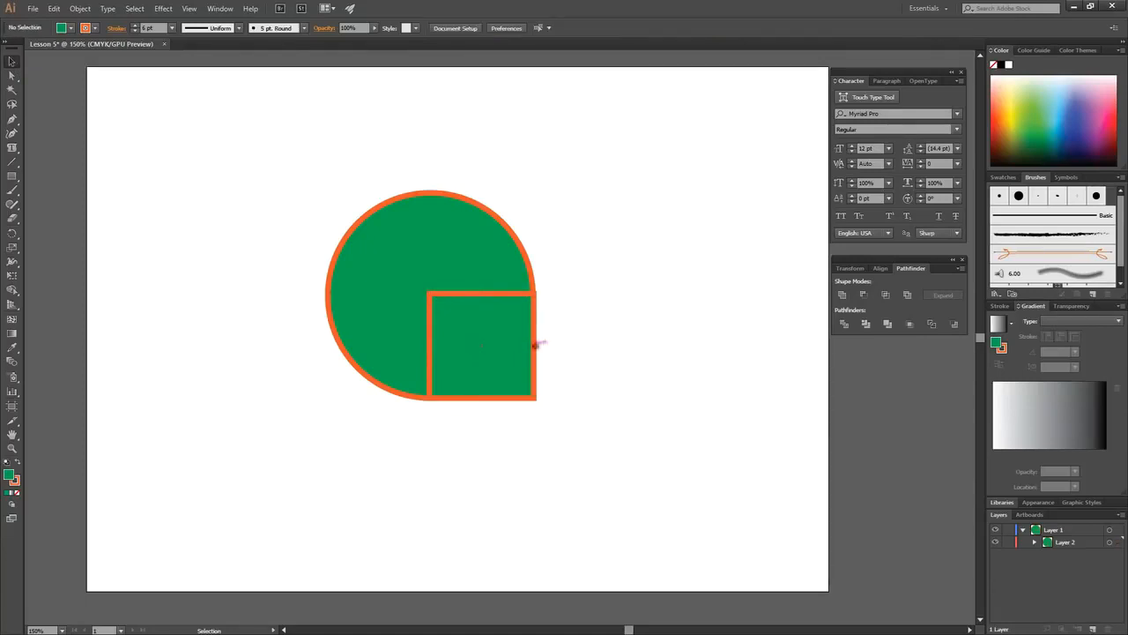
pyautogui.click(537, 344)
pyautogui.click(601, 347)
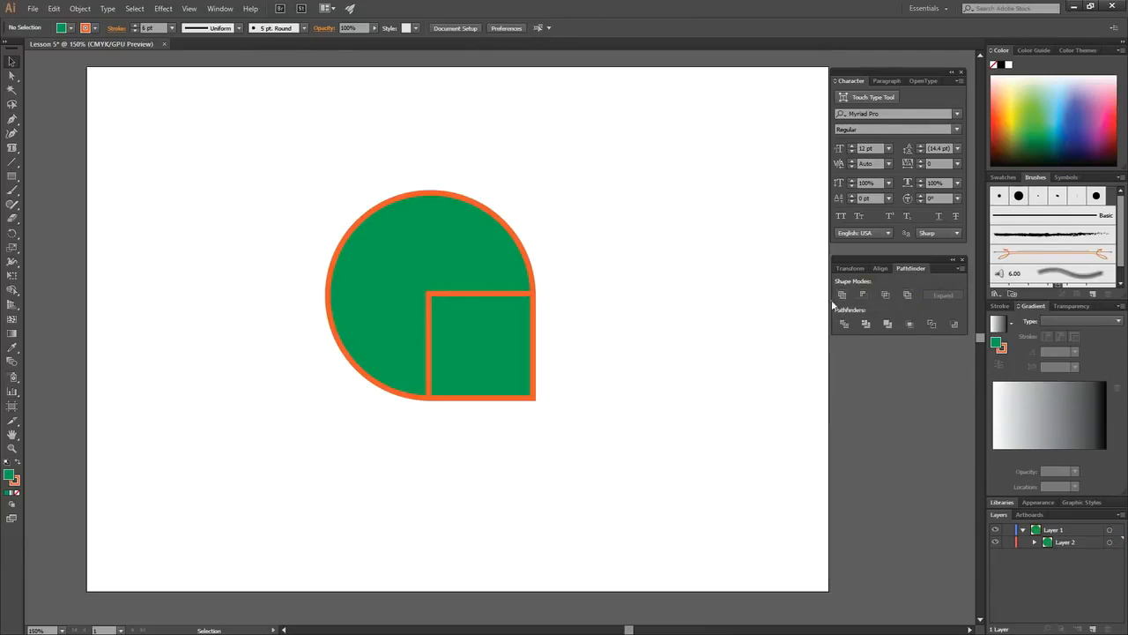
# Step: Close the Pathfinder panel and display it again
pyautogui.click(965, 260)
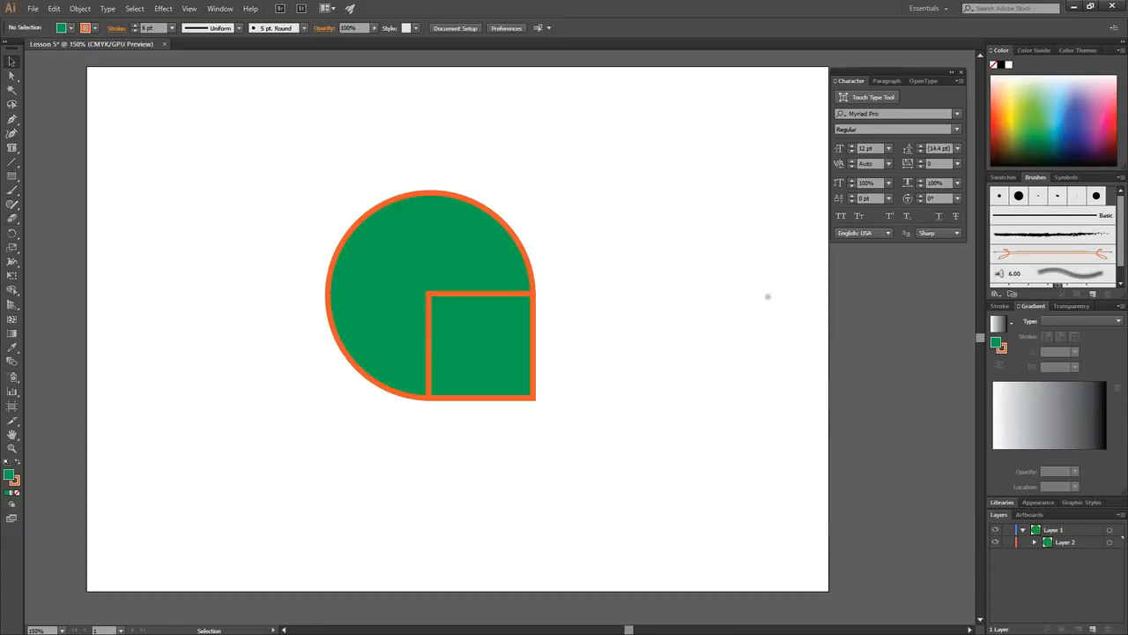
pyautogui.click(216, 8)
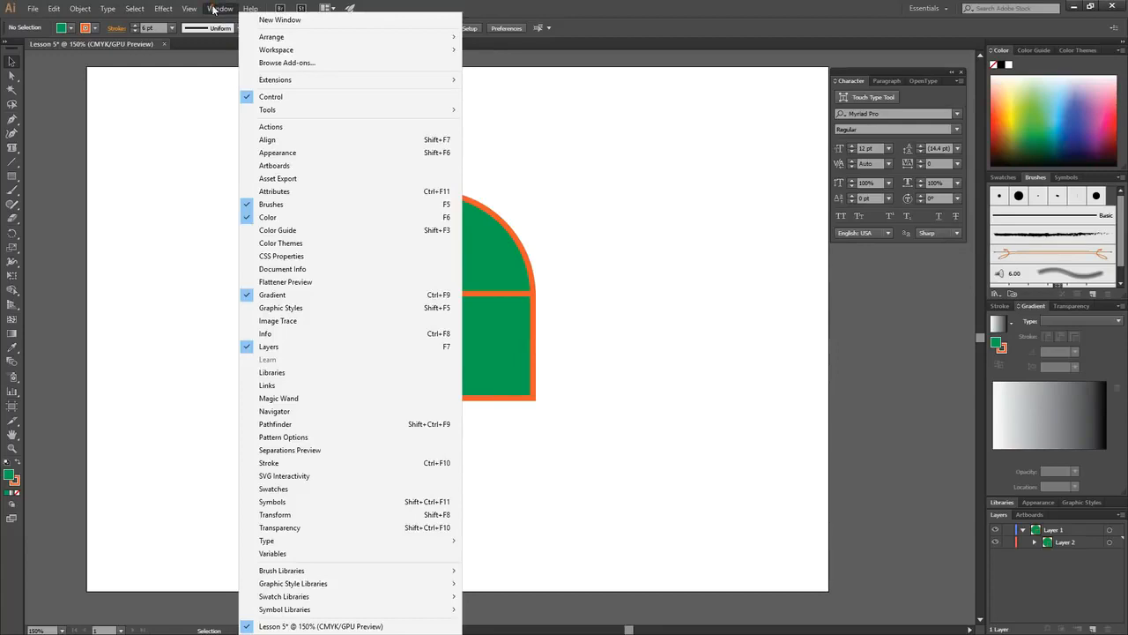
pyautogui.click(270, 425)
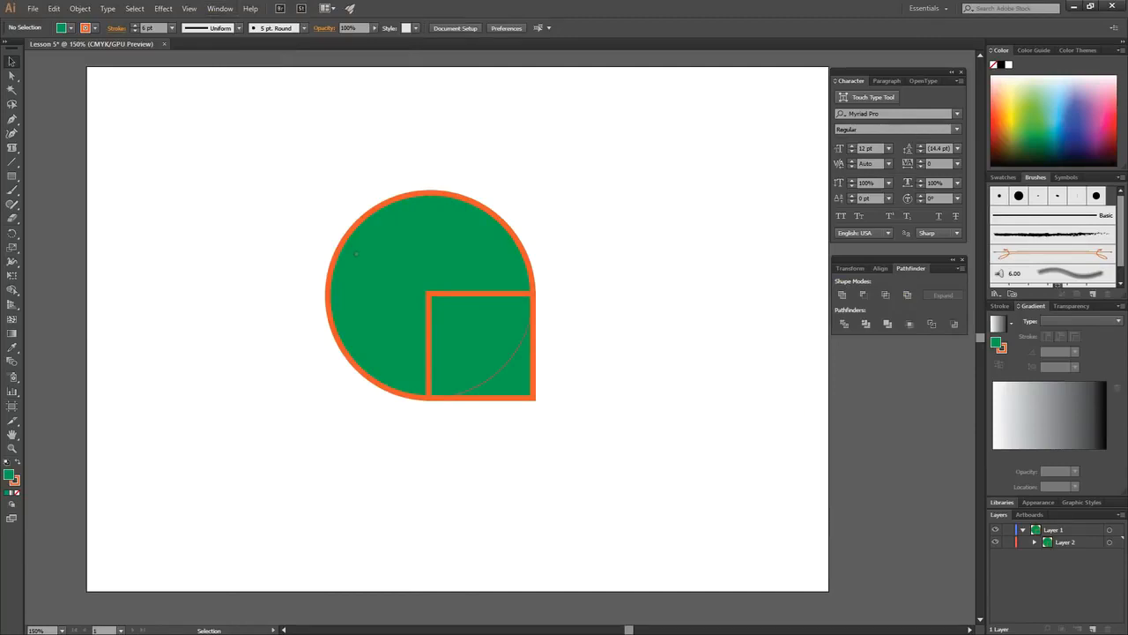
# Step: Fill the square with yellow and deselect it
pyautogui.click(422, 256)
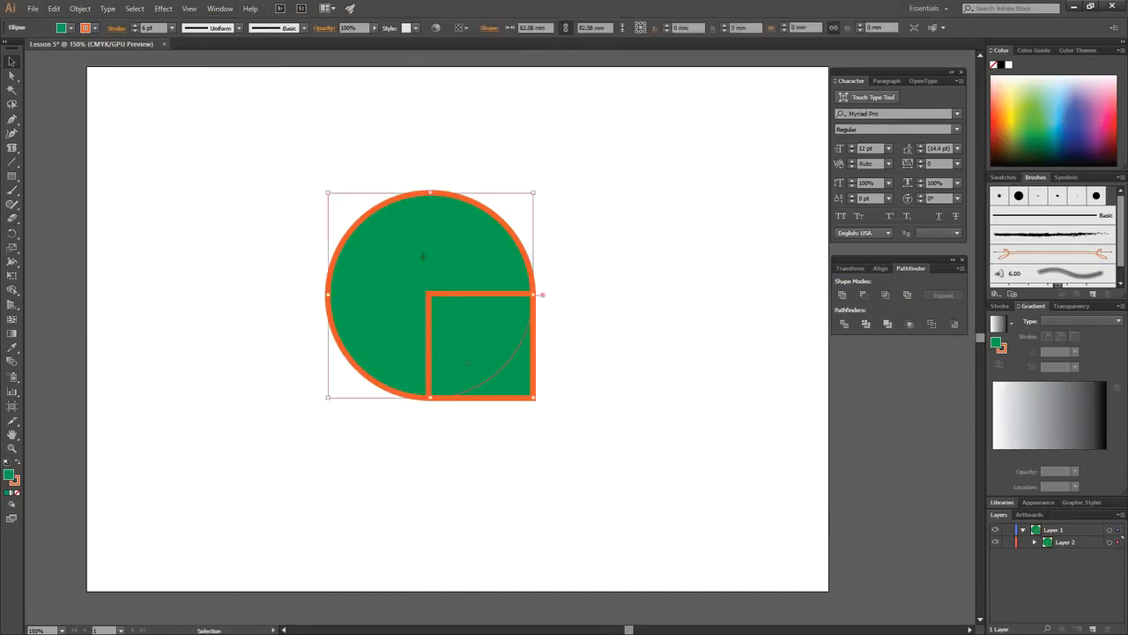
pyautogui.click(468, 361)
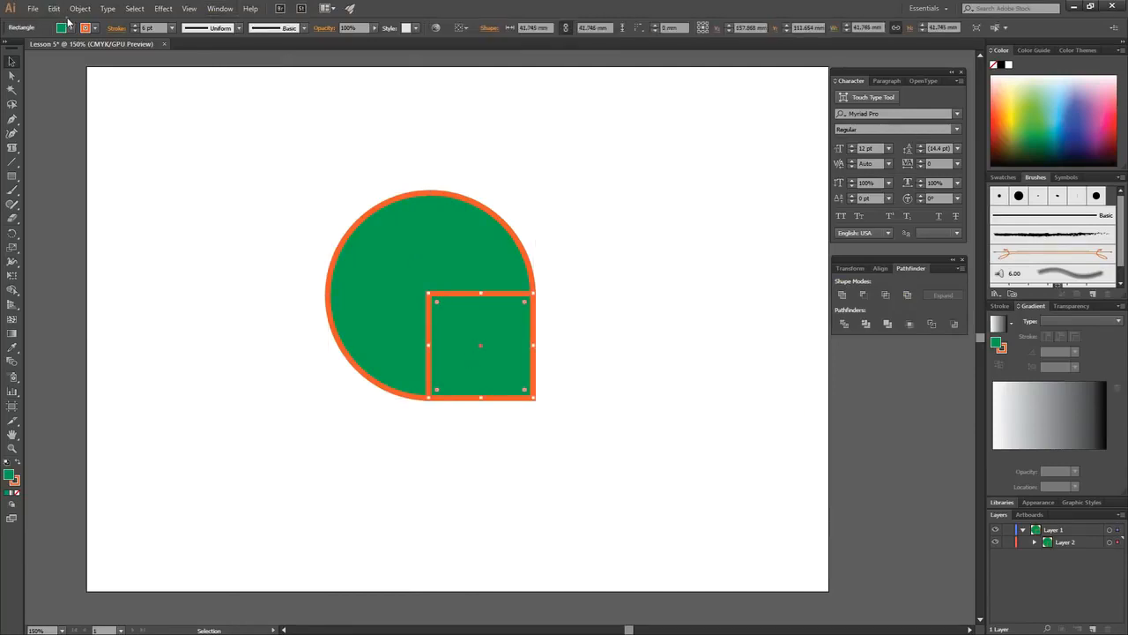
pyautogui.click(71, 27)
pyautogui.click(46, 47)
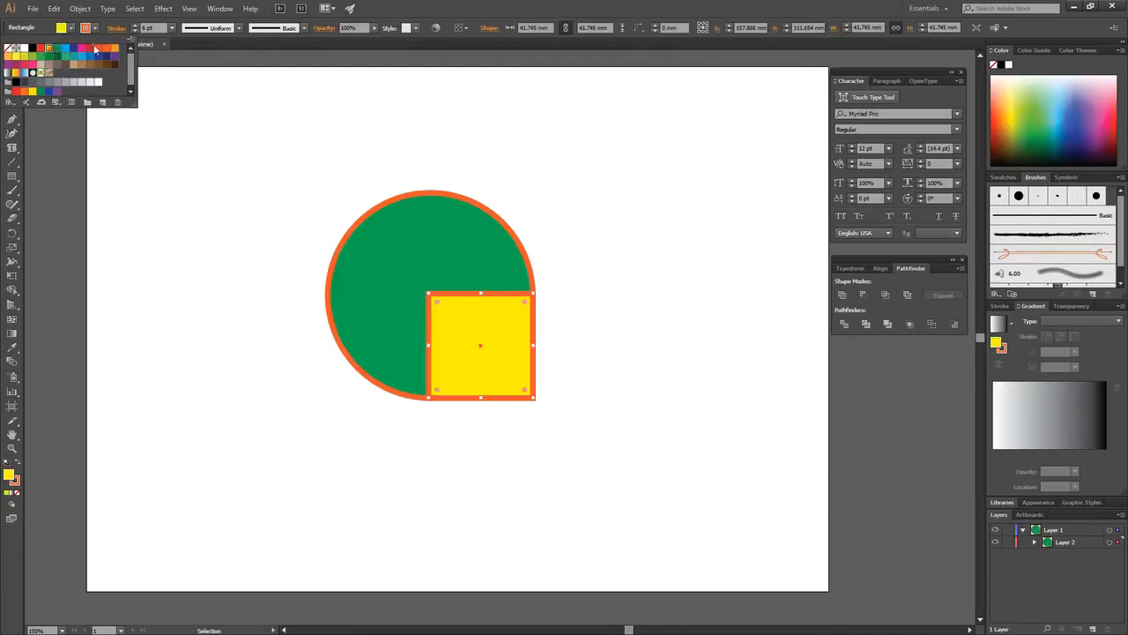
pyautogui.press('Escape')
pyautogui.click(260, 180)
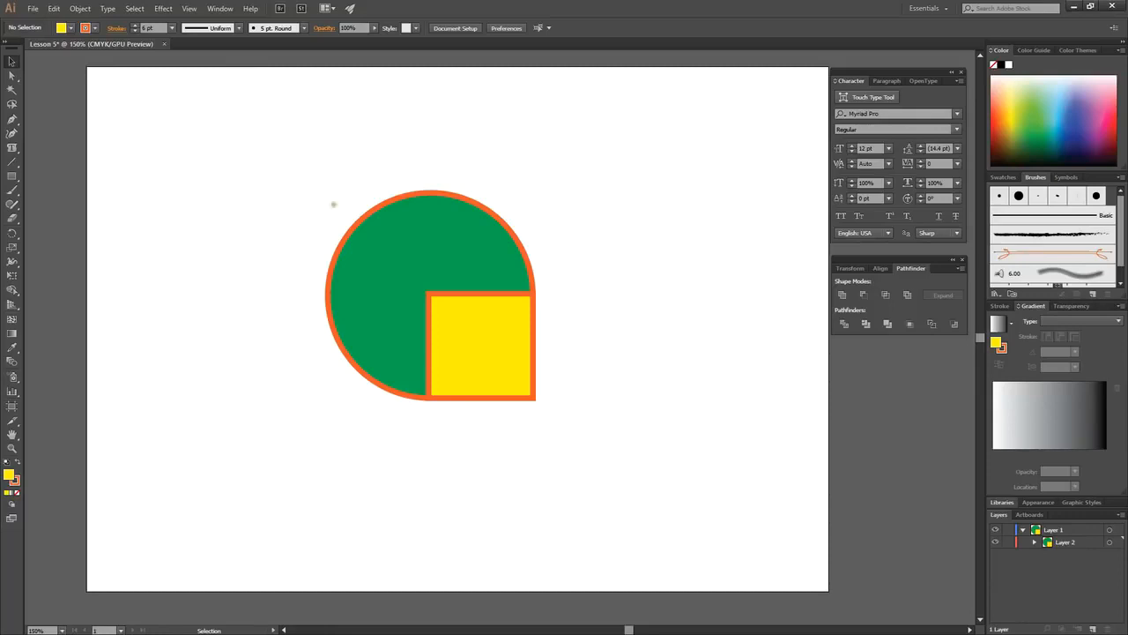
# Step: Try Exclude on the circle and square to cut out their overlap, and undo it
pyautogui.click(468, 325)
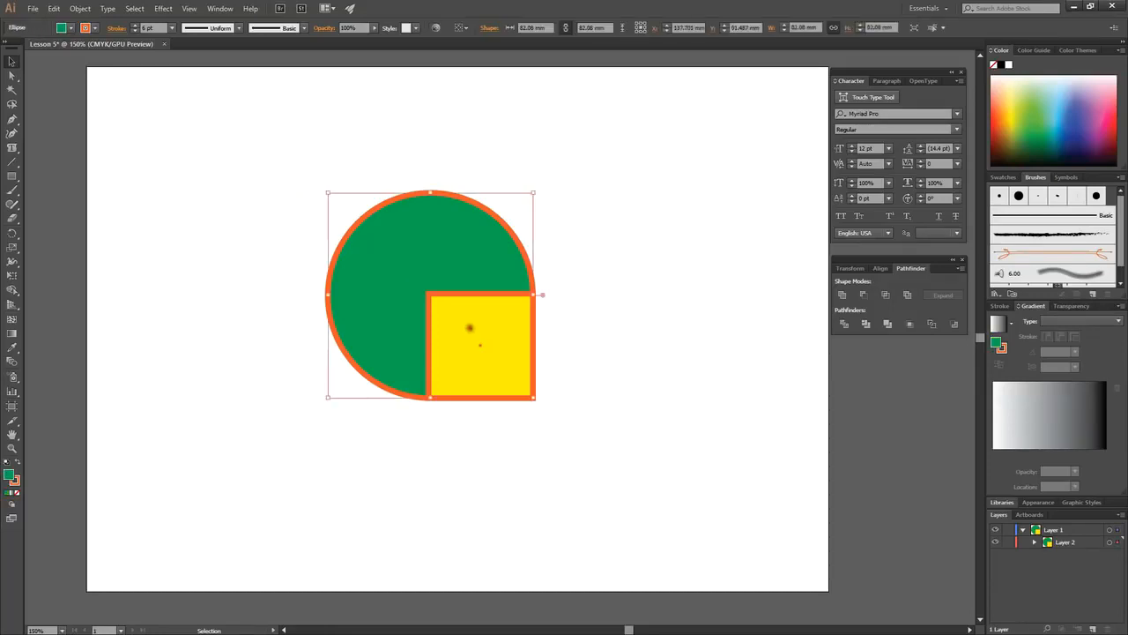
pyautogui.moveTo(236, 139); pyautogui.dragTo(584, 438)
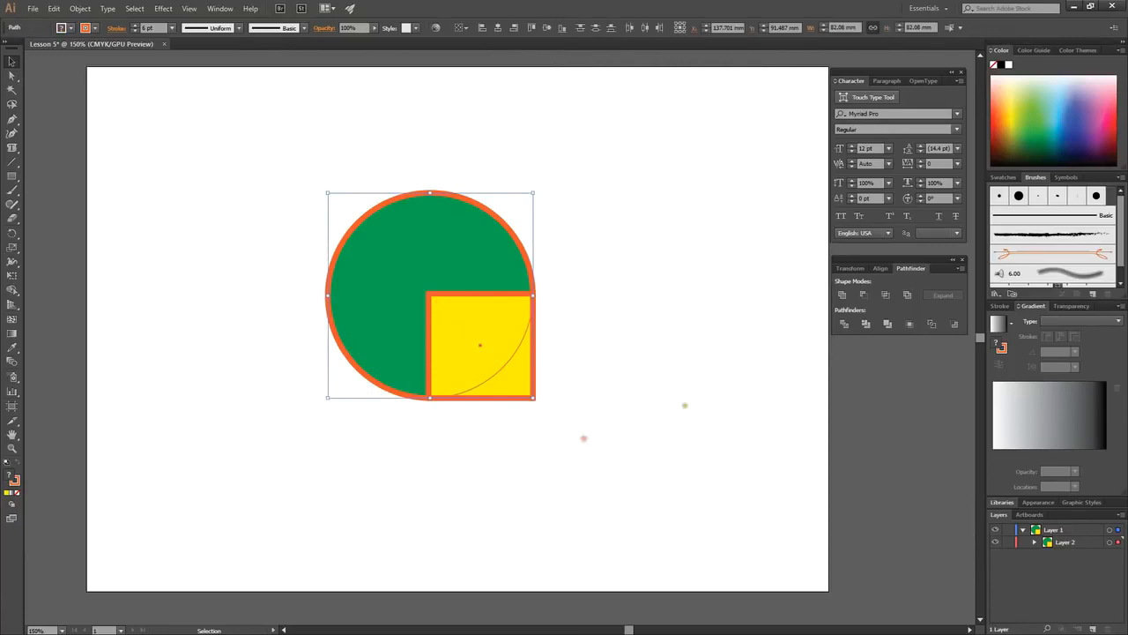
pyautogui.click(908, 300)
pyautogui.click(751, 371)
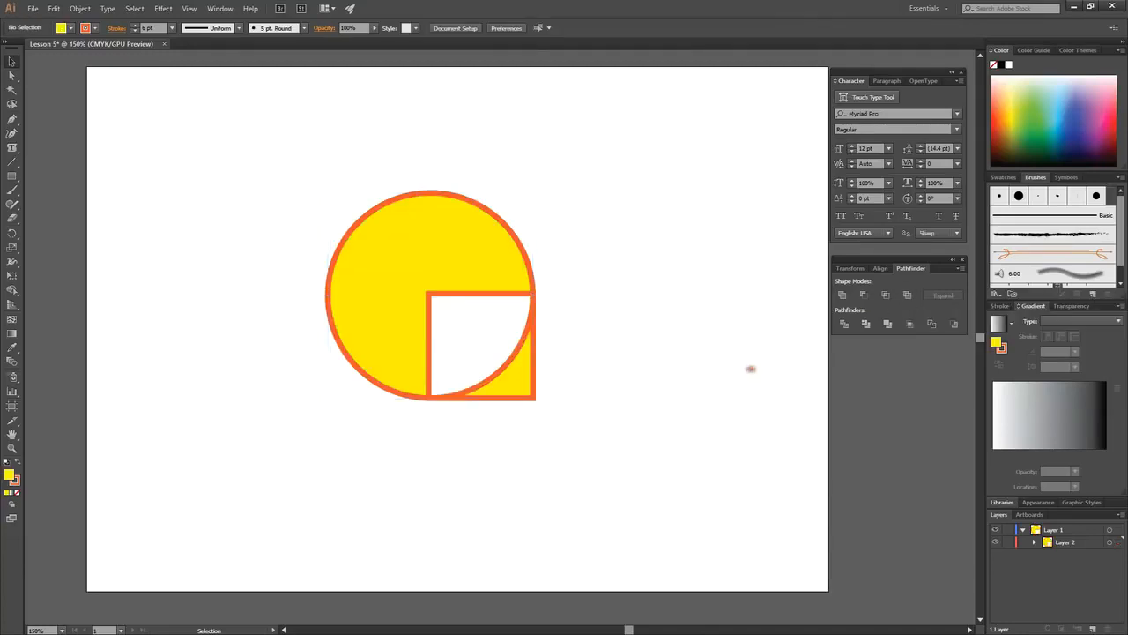
pyautogui.moveTo(311, 167); pyautogui.dragTo(584, 453)
pyautogui.hotkey('ctrl', 'z')
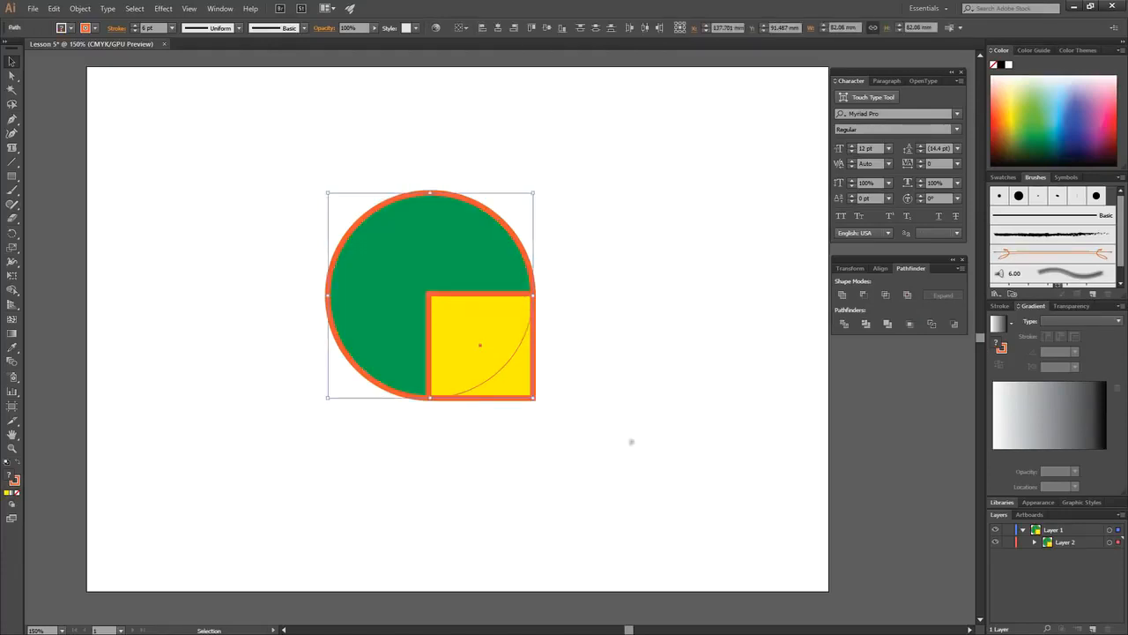
# Step: Try Intersect on the circle and square to keep only their overlap, and undo it
pyautogui.click(886, 296)
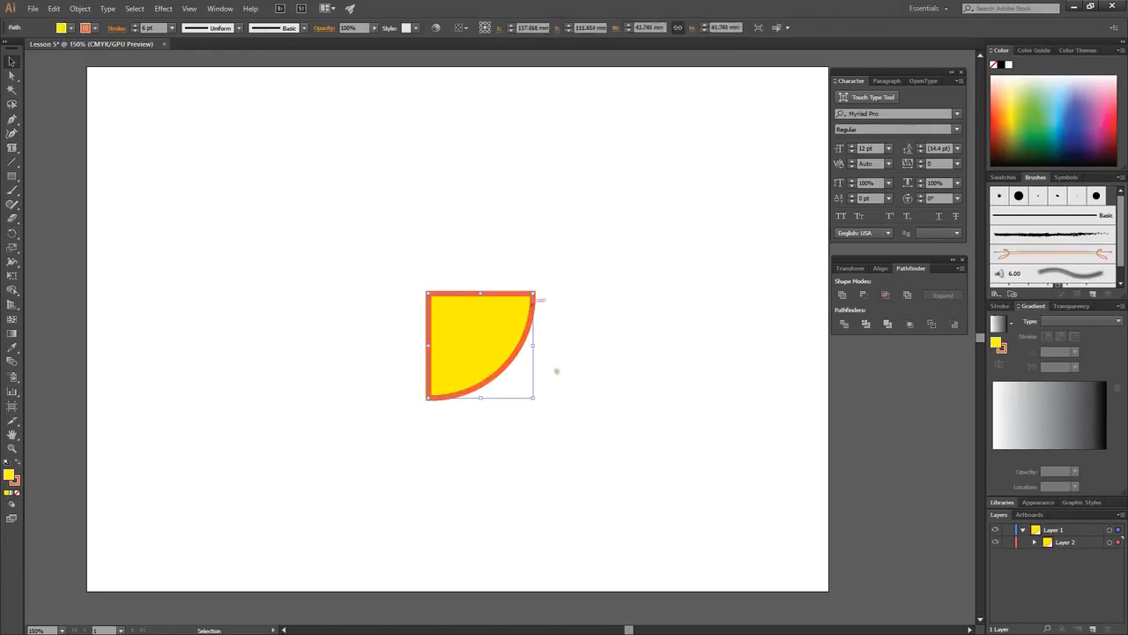
pyautogui.click(658, 436)
pyautogui.moveTo(314, 202); pyautogui.dragTo(606, 475)
pyautogui.press('a')
pyautogui.hotkey('ctrl', 'z')
pyautogui.press('v')
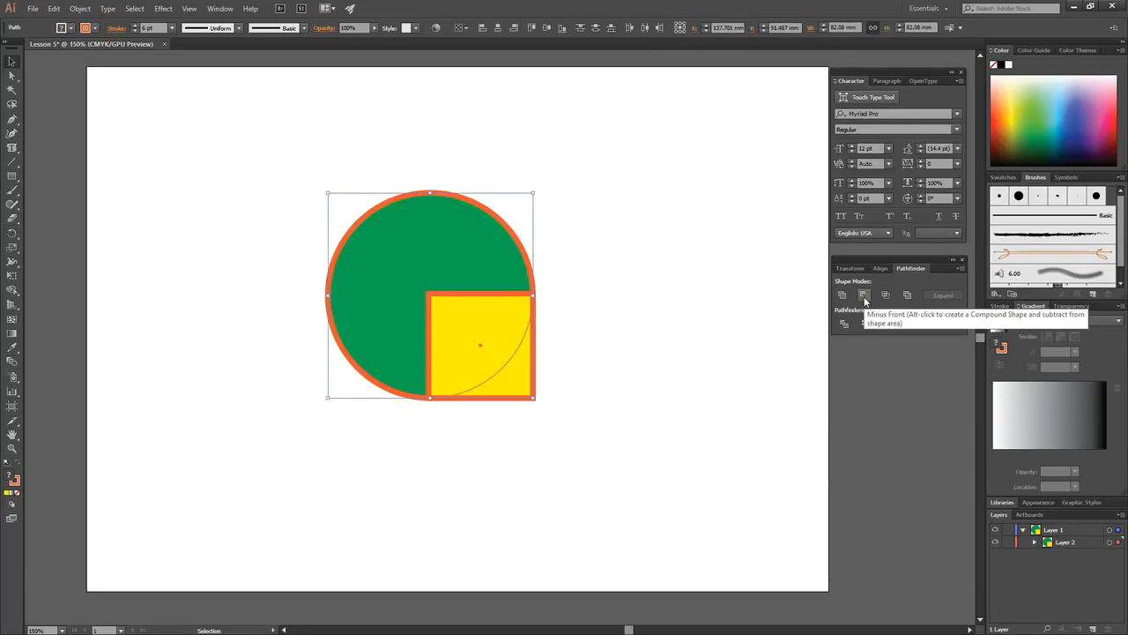
# Step: Try Minus Front to subtract the square from the circle, and undo it
pyautogui.click(864, 296)
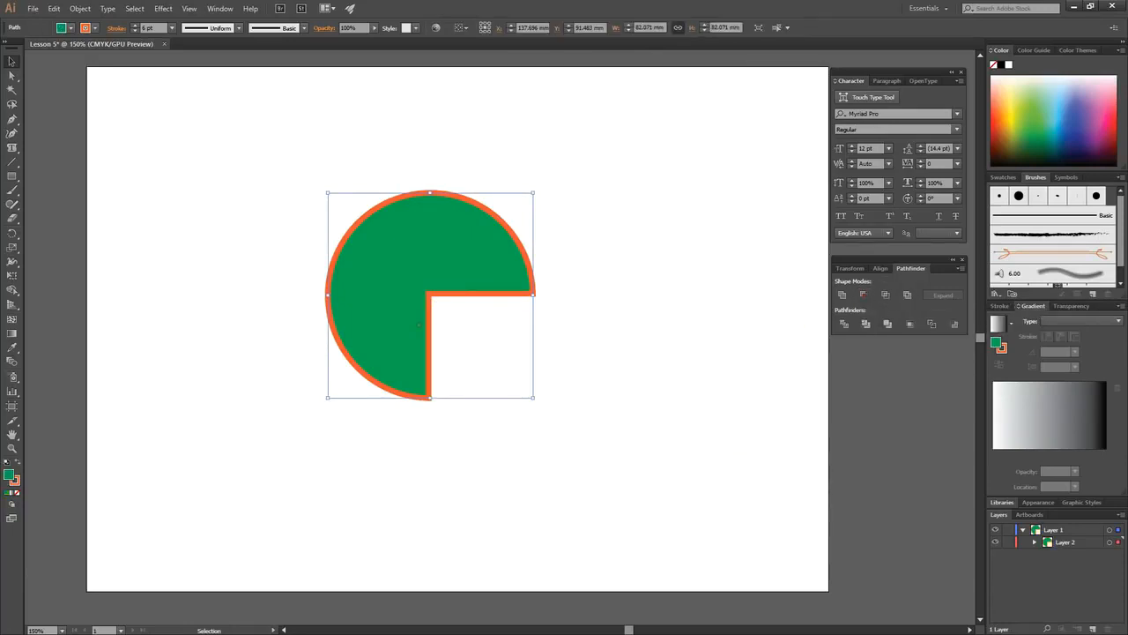
pyautogui.click(649, 449)
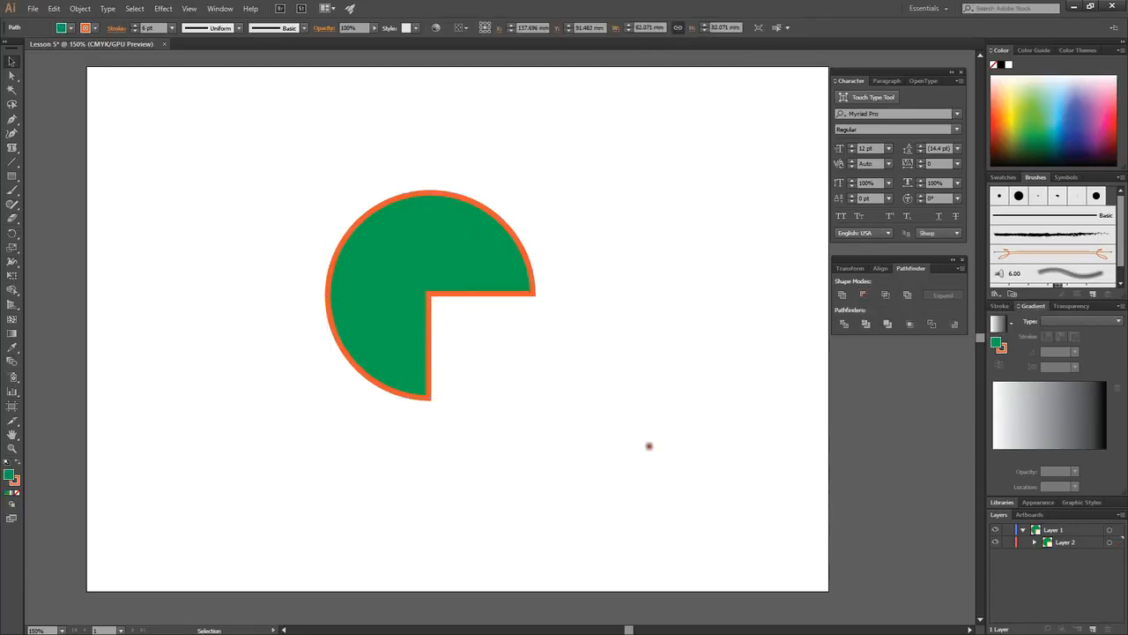
pyautogui.moveTo(270, 148); pyautogui.dragTo(604, 452)
pyautogui.click(602, 452)
pyautogui.hotkey('ctrl', 'z')
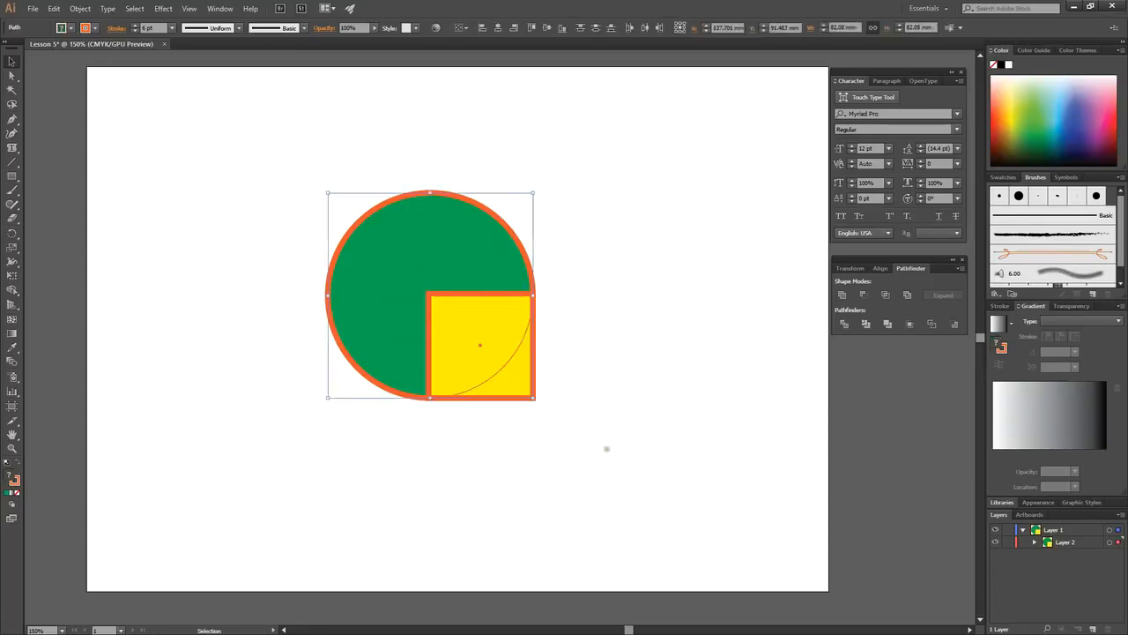
# Step: Select the circle and square, merge them into one shape with Unite, and deselect it
pyautogui.click(691, 452)
pyautogui.moveTo(270, 168); pyautogui.dragTo(750, 443)
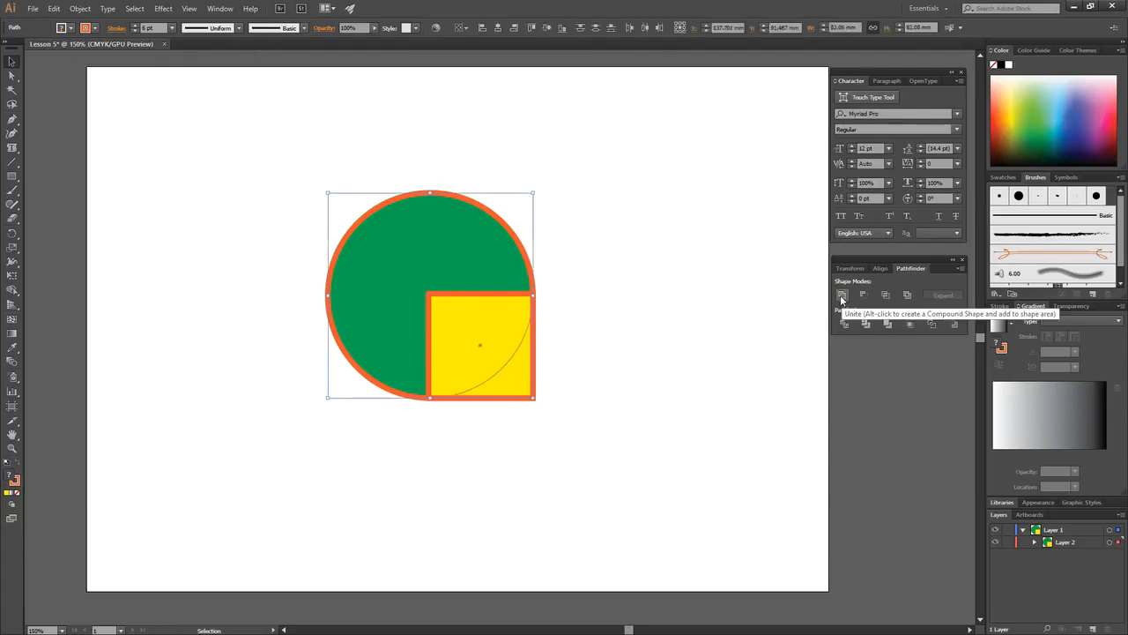
pyautogui.click(842, 295)
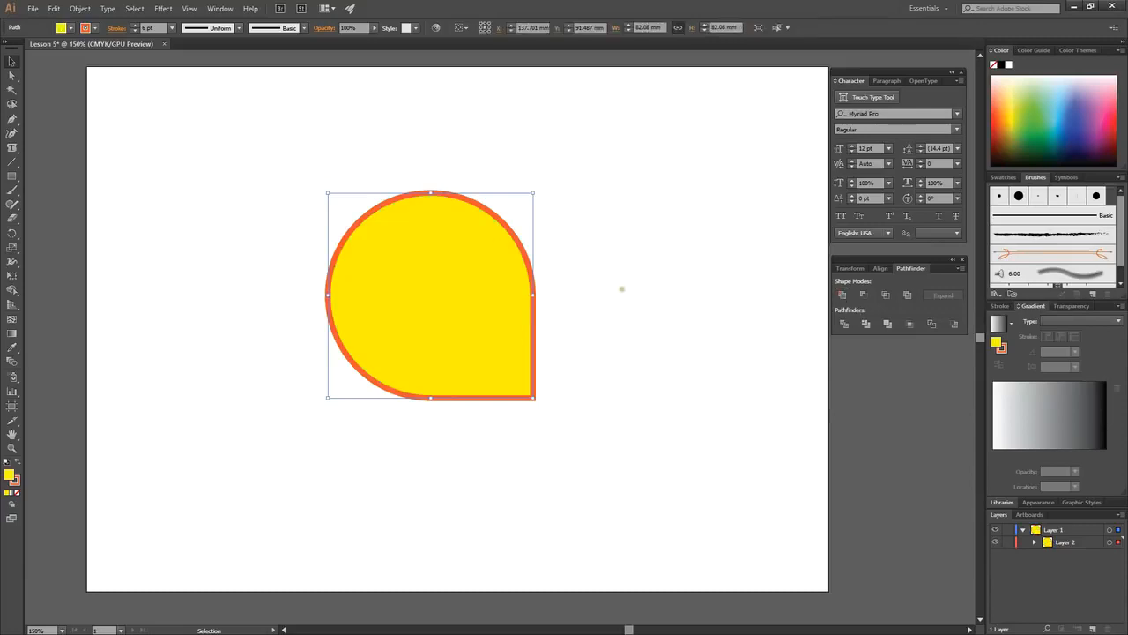
pyautogui.click(625, 288)
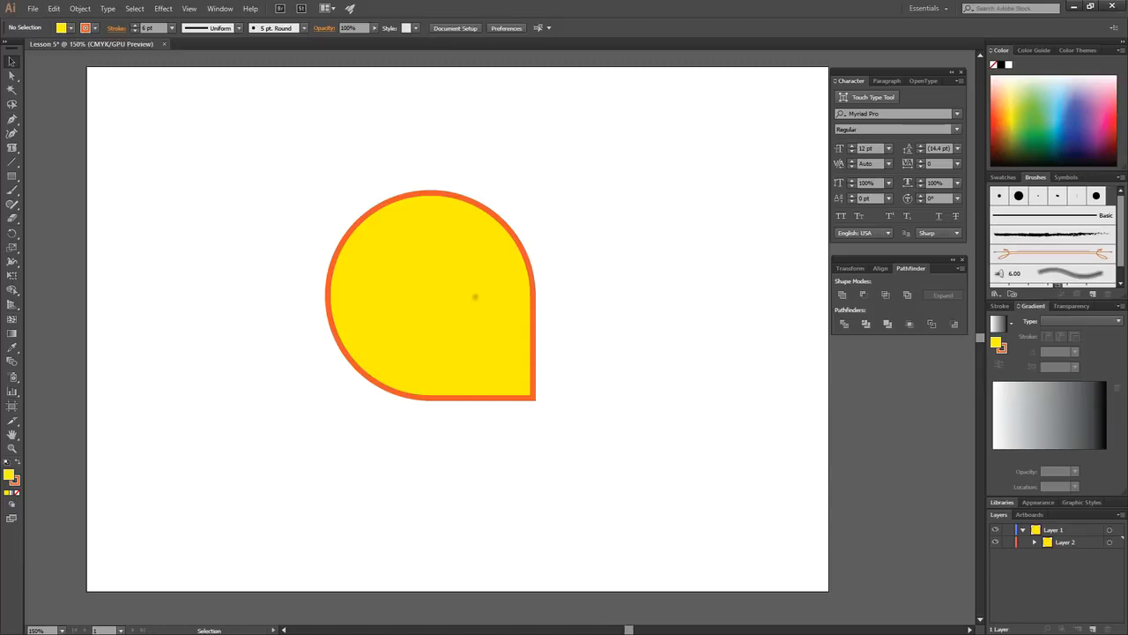
# Step: Rotate the united shape 45° clockwise so its corner points straight down, and deselect it
pyautogui.click(461, 289)
pyautogui.click(668, 328)
pyautogui.moveTo(265, 146); pyautogui.dragTo(572, 435)
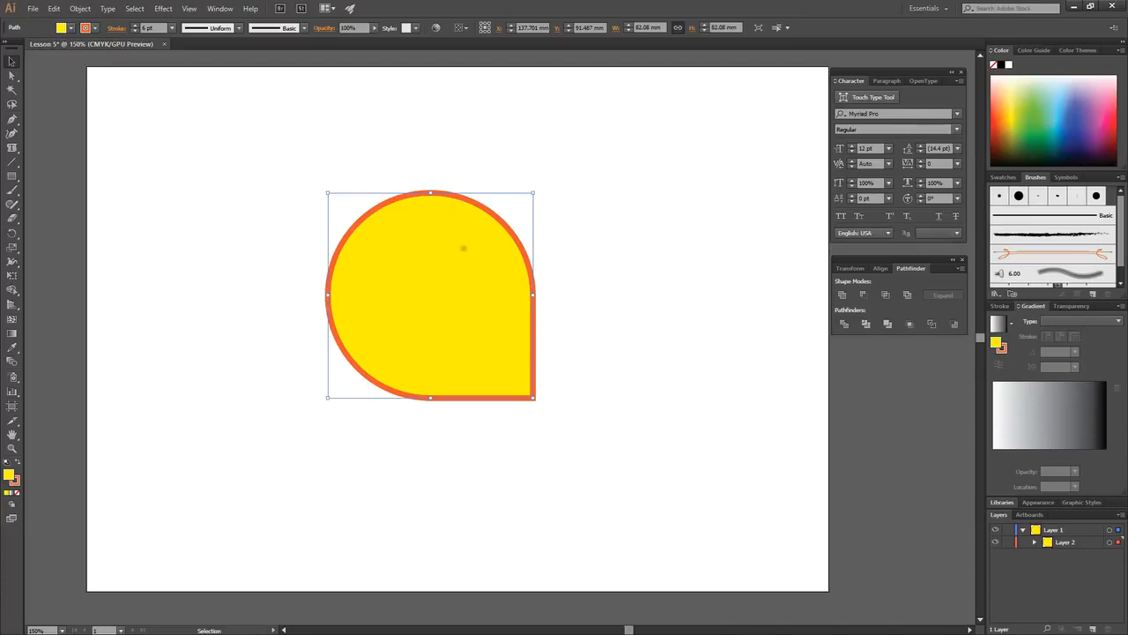
pyautogui.moveTo(535, 187); pyautogui.dragTo(557, 300)
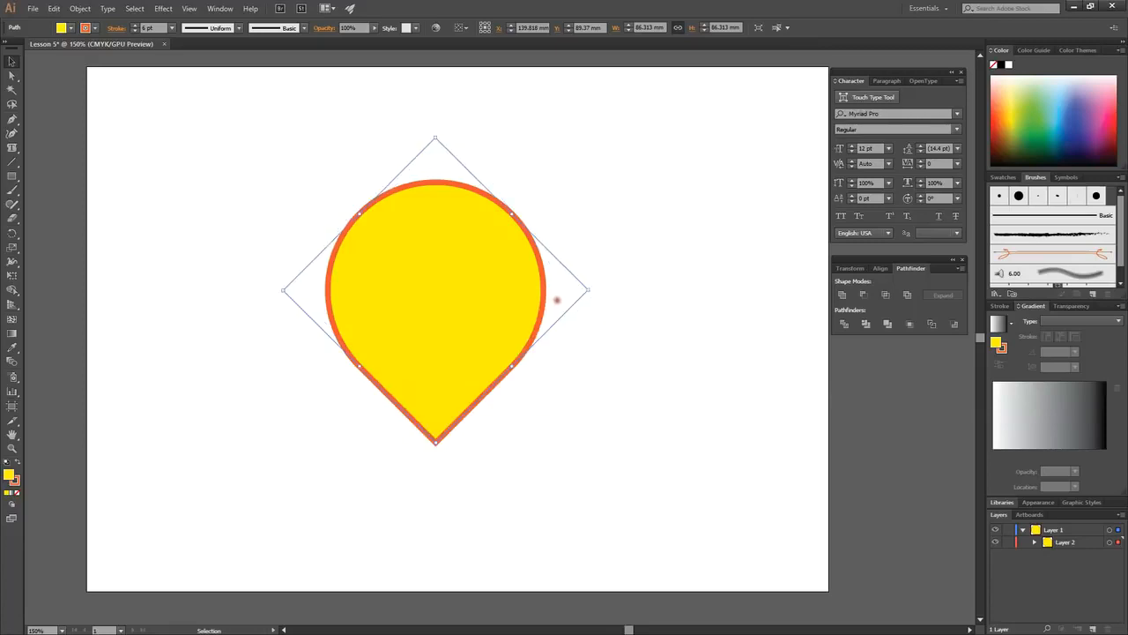
pyautogui.click(595, 198)
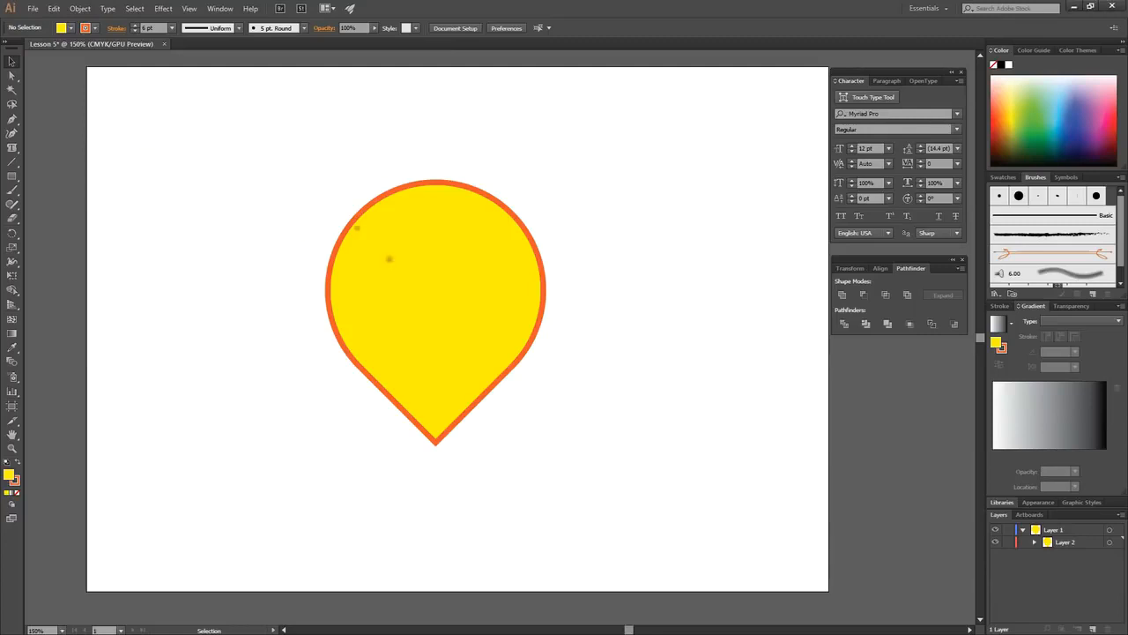
# Step: Give the pin shape a light blue fill and a pink stroke, and deselect it
pyautogui.click(366, 206)
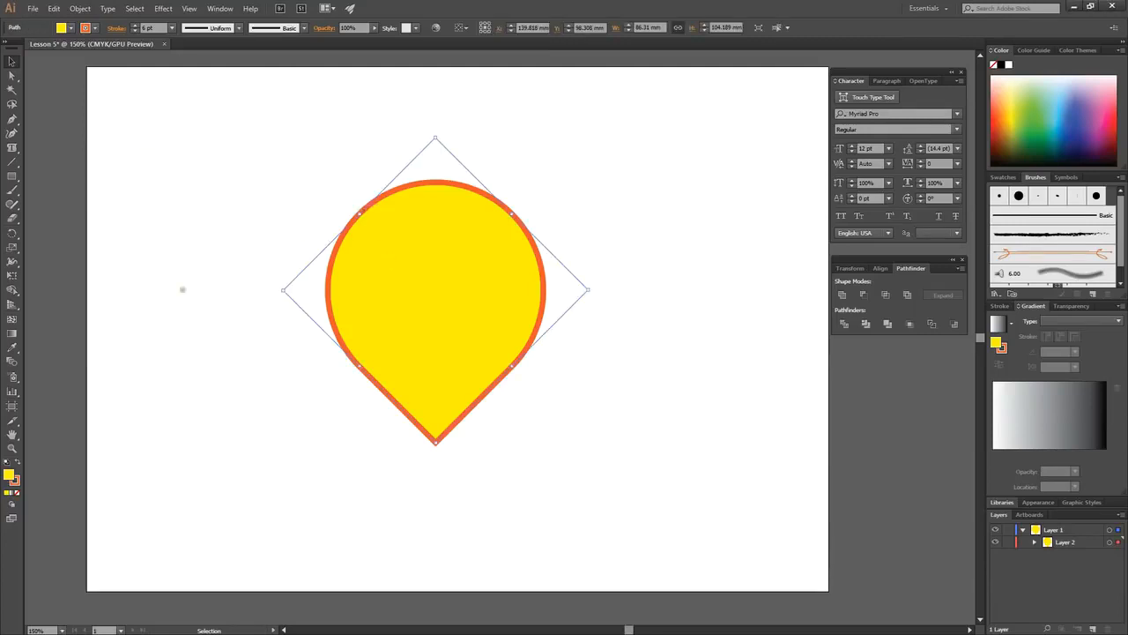
pyautogui.click(71, 28)
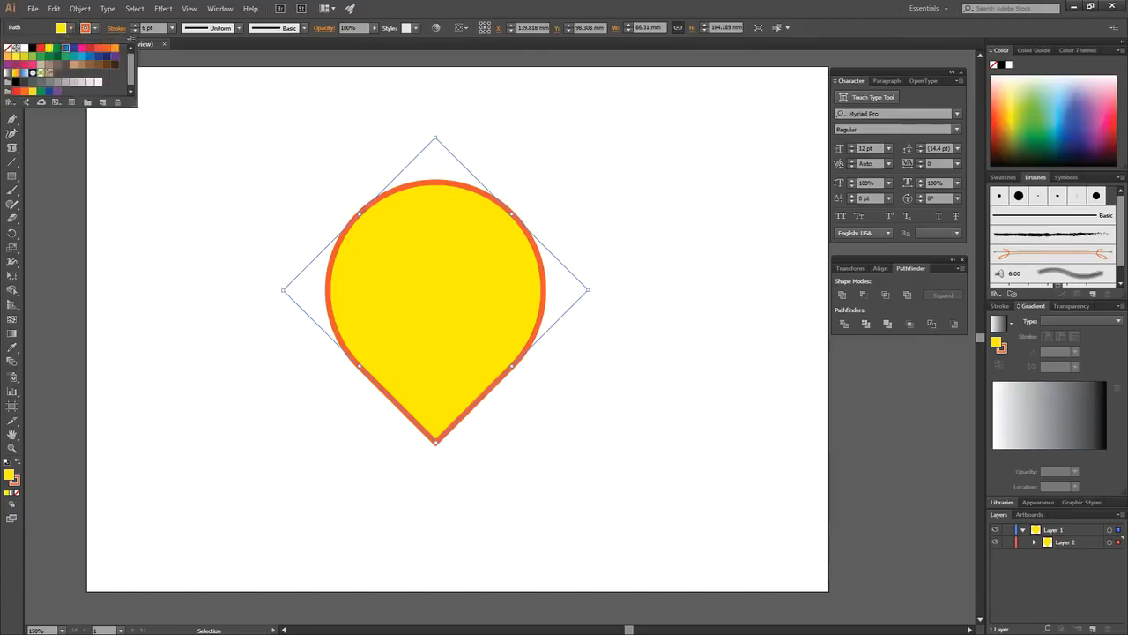
pyautogui.click(65, 47)
pyautogui.click(94, 28)
pyautogui.click(94, 28)
pyautogui.click(82, 49)
pyautogui.click(193, 134)
pyautogui.click(210, 339)
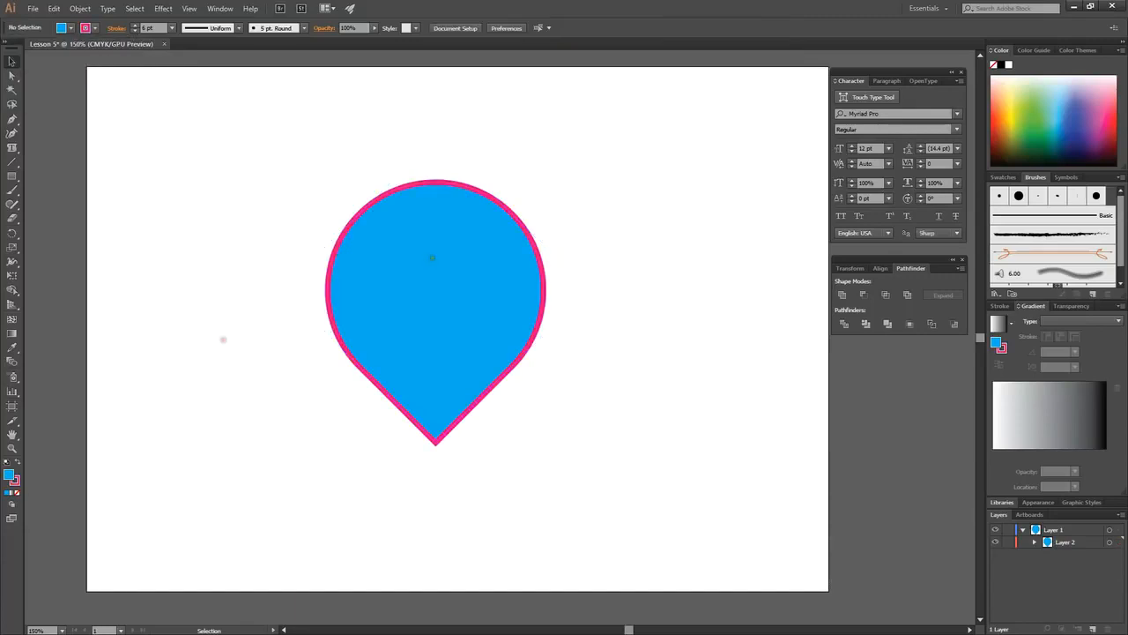
# Step: Set the pin shape's fill to a custom green of about hue 155°, saturation 100% and brightness 93%
pyautogui.click(430, 260)
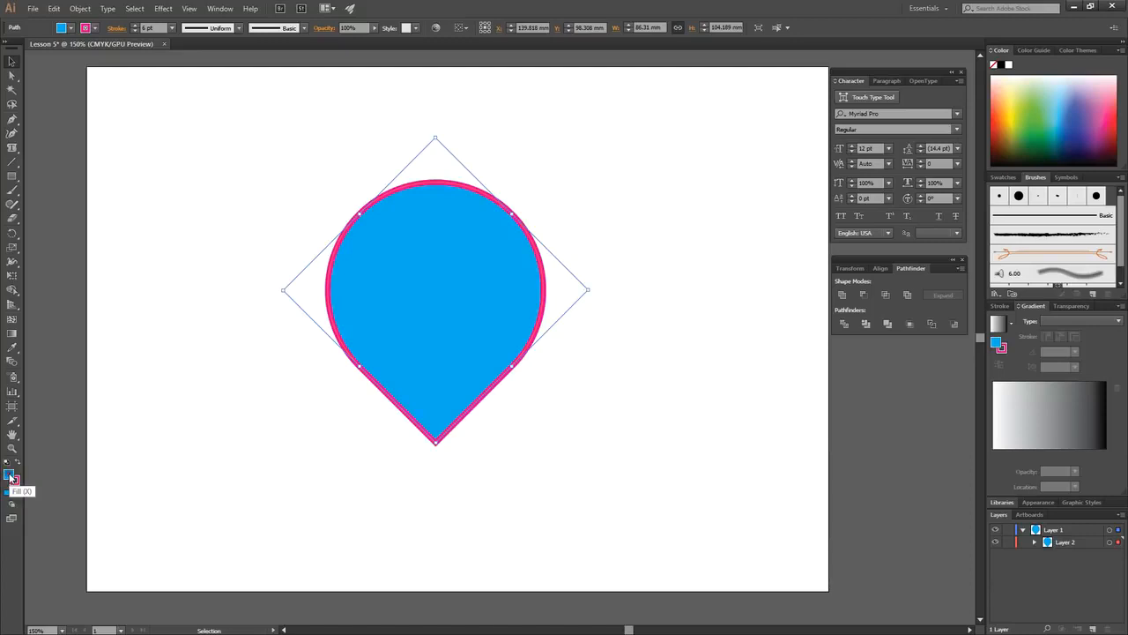
pyautogui.doubleClick(9, 476)
pyautogui.moveTo(471, 320); pyautogui.dragTo(706, 191)
pyautogui.click(761, 325)
pyautogui.moveTo(761, 328)
pyautogui.mouseDown()
pyautogui.moveTo(759, 300)
pyautogui.moveTo(758, 326)
pyautogui.moveTo(758, 302)
pyautogui.moveTo(759, 314)
pyautogui.mouseUp()
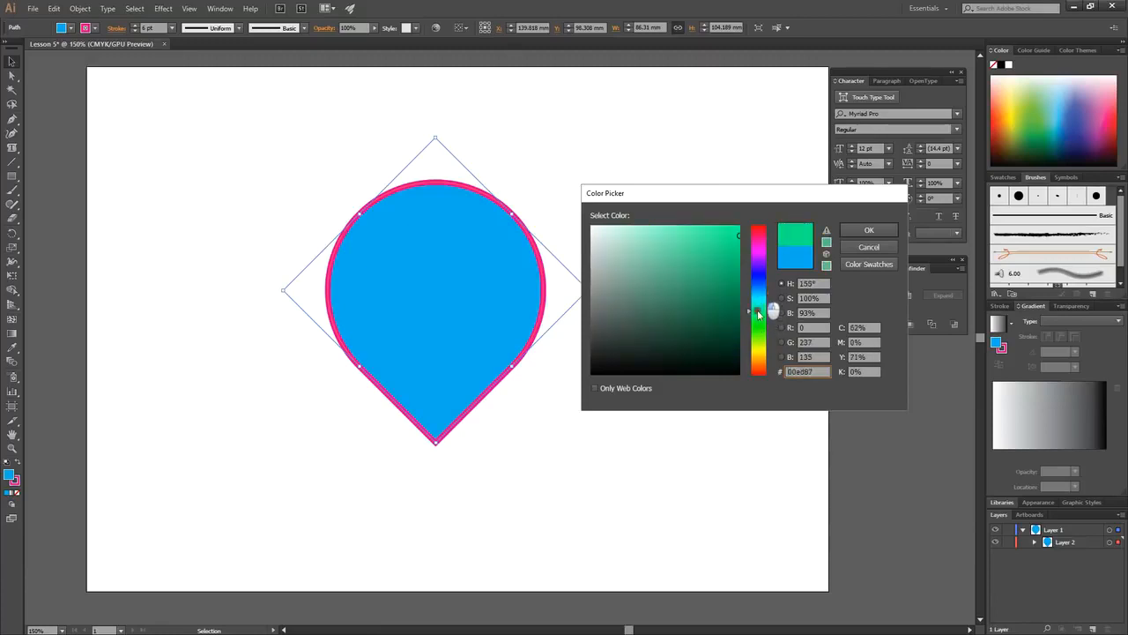
pyautogui.click(869, 230)
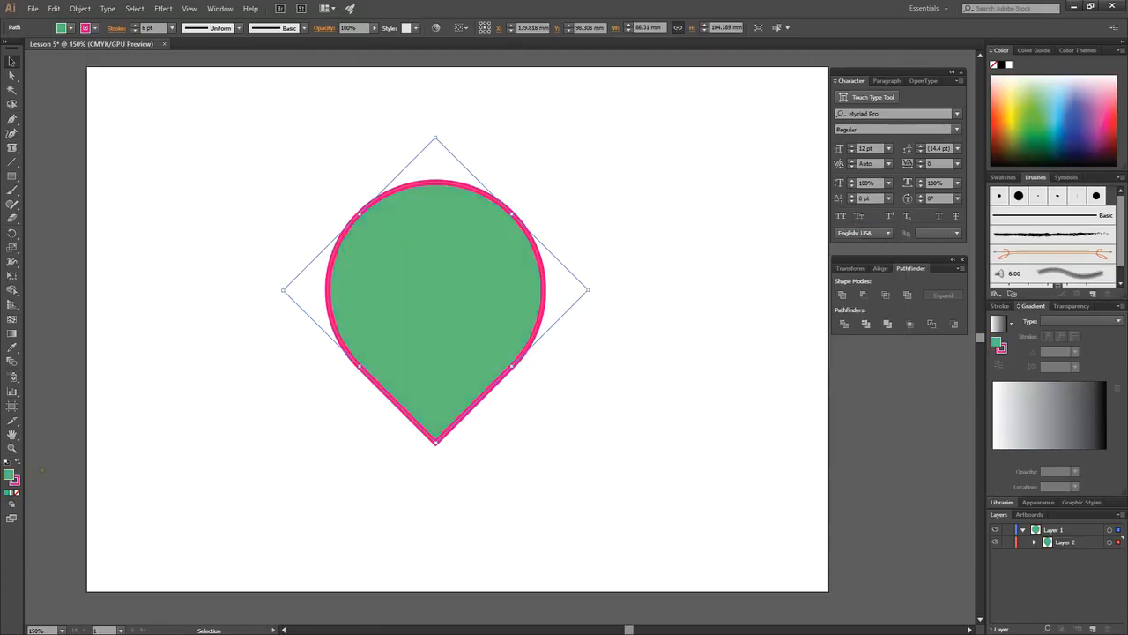
# Step: Set the pin shape's stroke to a custom dark purple of about hue 323°, saturation 88% and brightness 26%
pyautogui.click(16, 484)
pyautogui.doubleClick(15, 484)
pyautogui.click(722, 341)
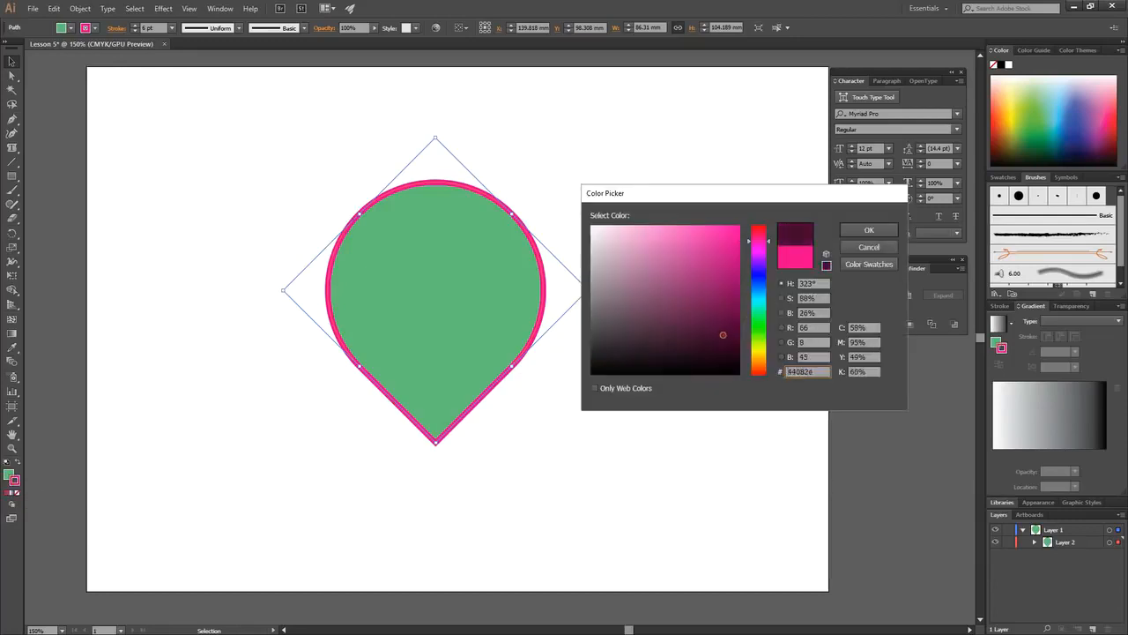
pyautogui.click(869, 234)
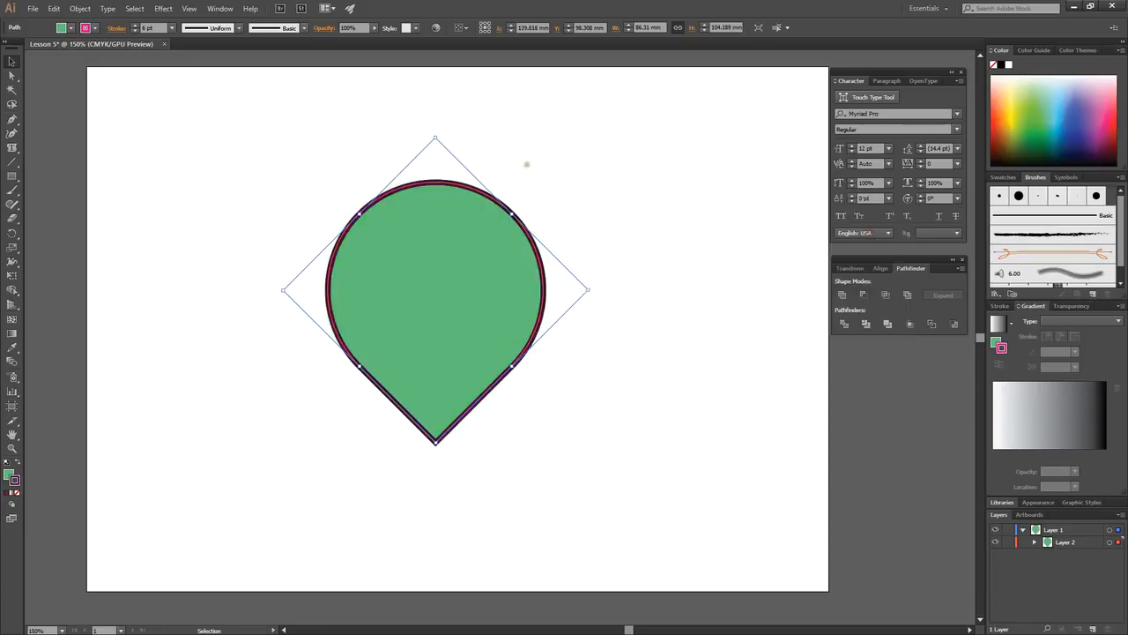
# Step: Remove the pin shape's fill so only its stroke remains, and deselect it
pyautogui.click(202, 166)
pyautogui.moveTo(357, 298); pyautogui.dragTo(565, 474)
pyautogui.click(70, 30)
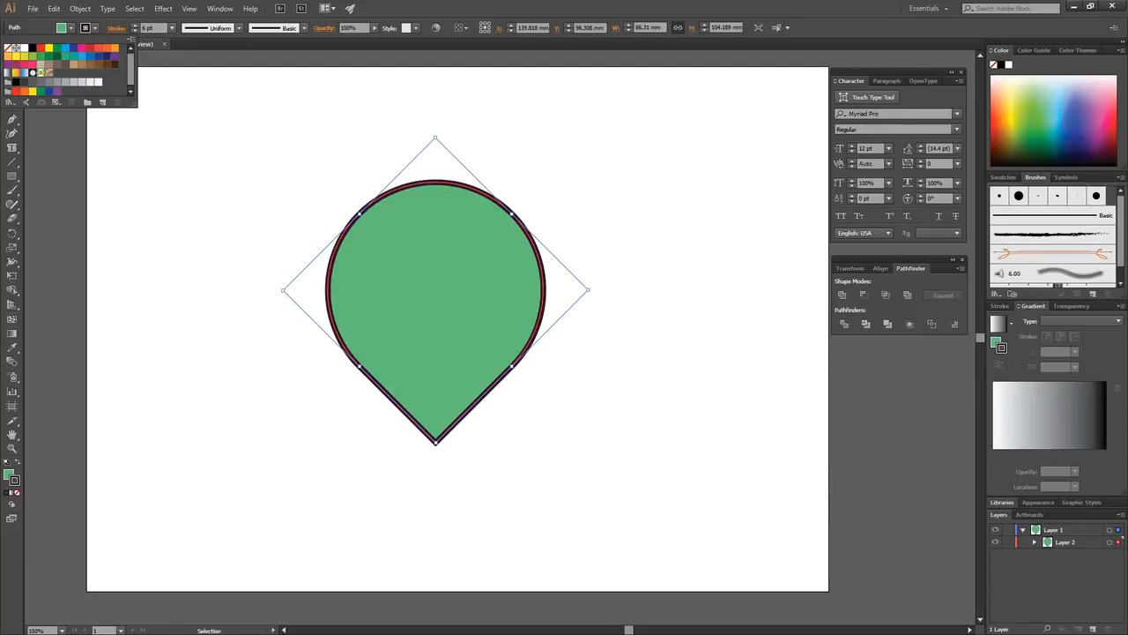
pyautogui.click(15, 48)
pyautogui.click(198, 169)
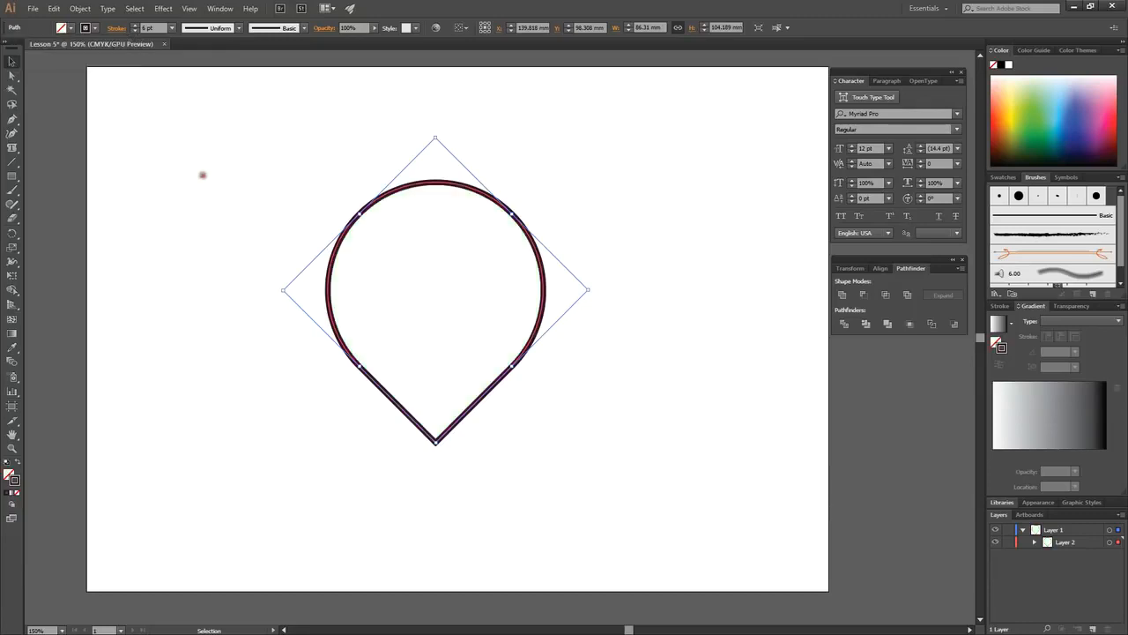
pyautogui.click(209, 176)
# Step: Fill the pin shape with the red swatch
pyautogui.moveTo(254, 154); pyautogui.dragTo(569, 467)
pyautogui.click(67, 27)
pyautogui.click(40, 48)
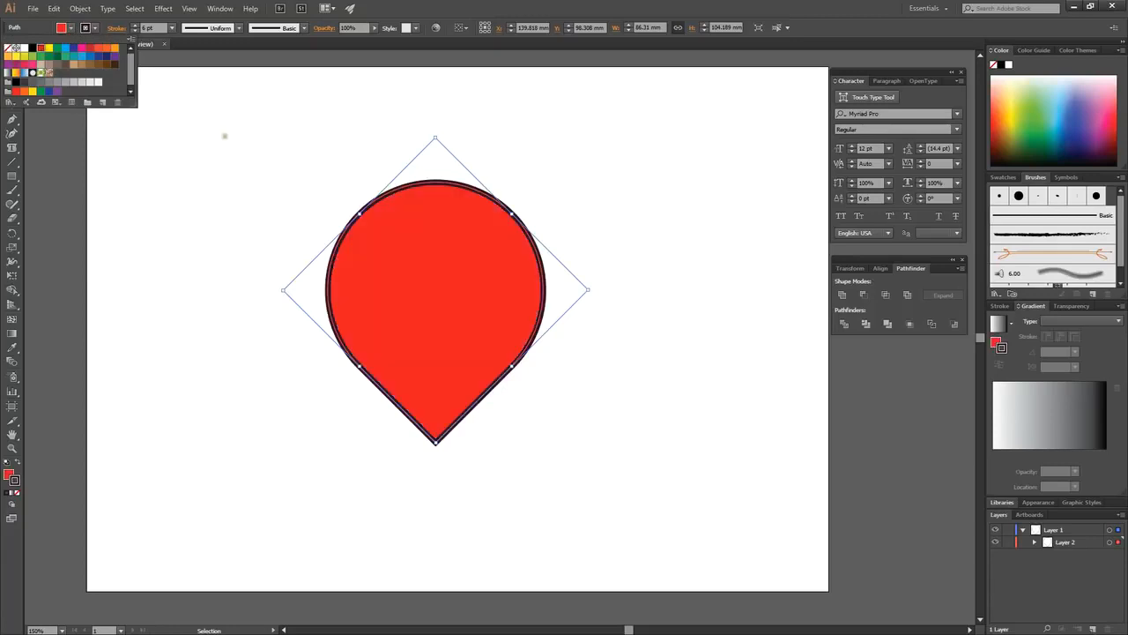
pyautogui.press('Escape')
# Step: Remove the stroke from the pin shape
pyautogui.click(96, 29)
pyautogui.click(15, 47)
pyautogui.press('Escape')
# Step: Give the selected pin shape a green stroke with a weight of 10 pt
pyautogui.moveTo(242, 134); pyautogui.dragTo(582, 500)
pyautogui.click(95, 28)
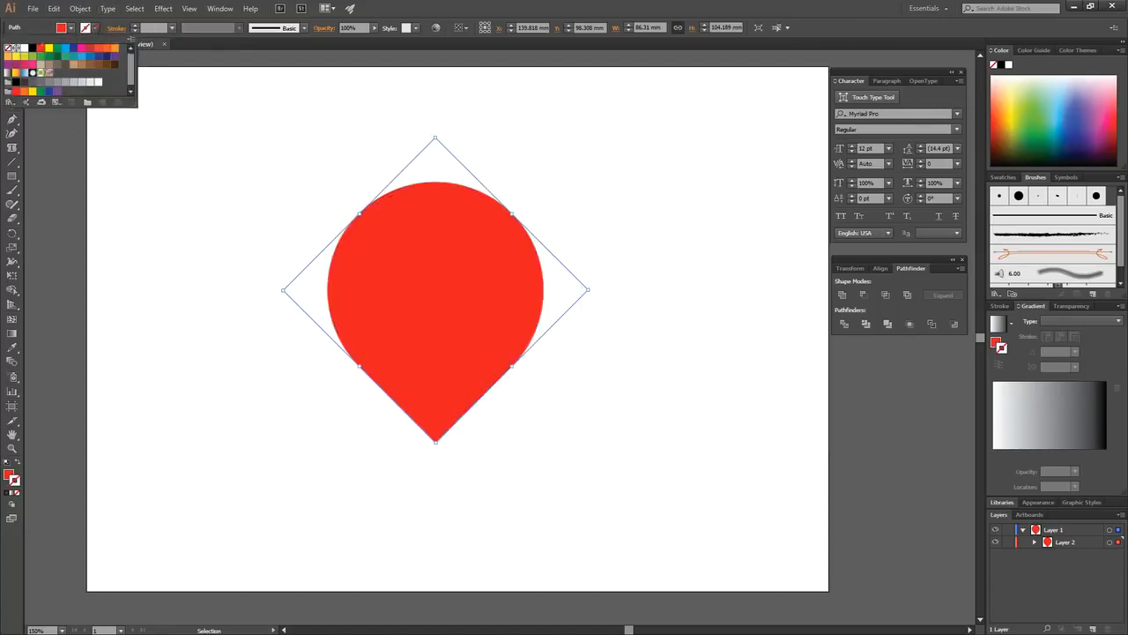
pyautogui.click(56, 48)
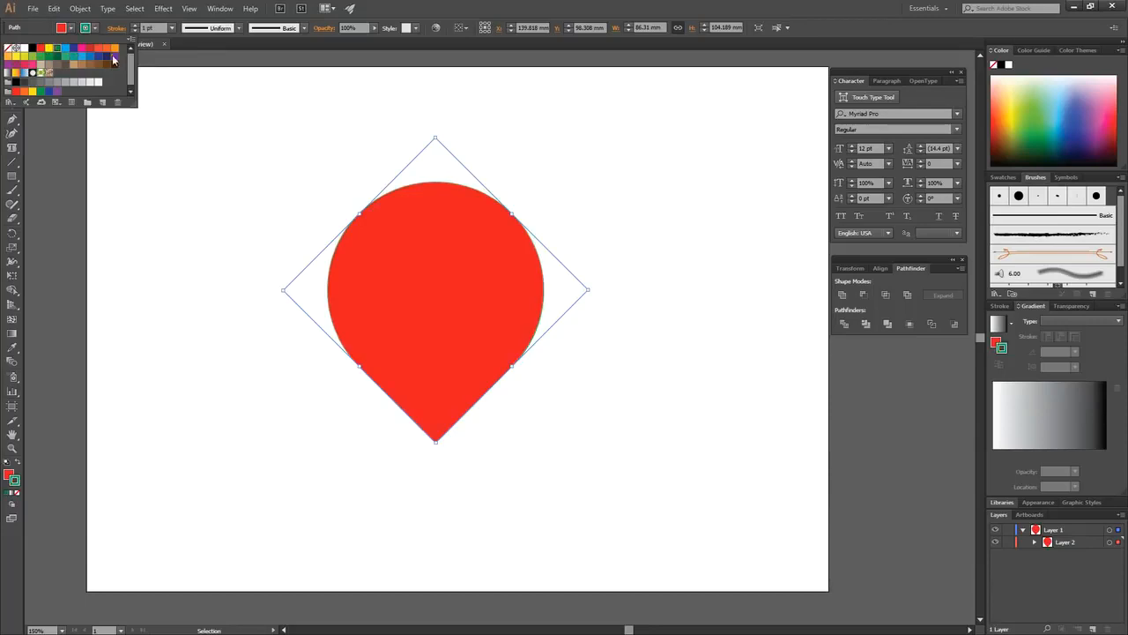
pyautogui.click(171, 28)
pyautogui.click(188, 196)
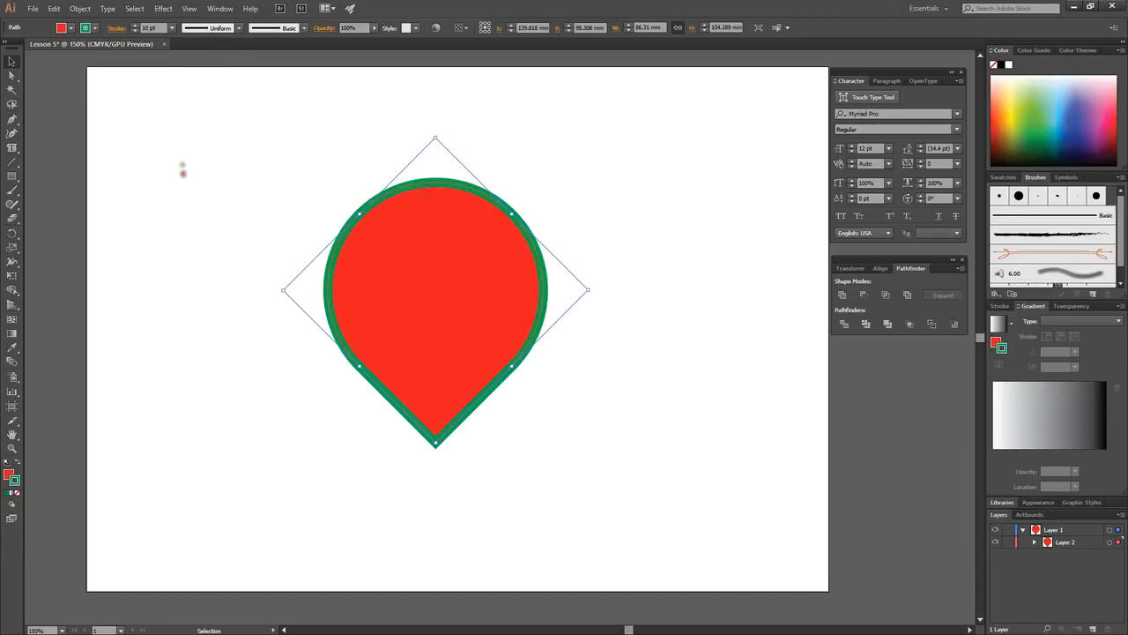
# Step: Increase the pin shape's stroke weight in steps up to 16 pt
pyautogui.click(136, 26)
pyautogui.click(137, 25)
pyautogui.click(136, 25)
pyautogui.click(137, 25)
pyautogui.click(136, 25)
pyautogui.click(136, 24)
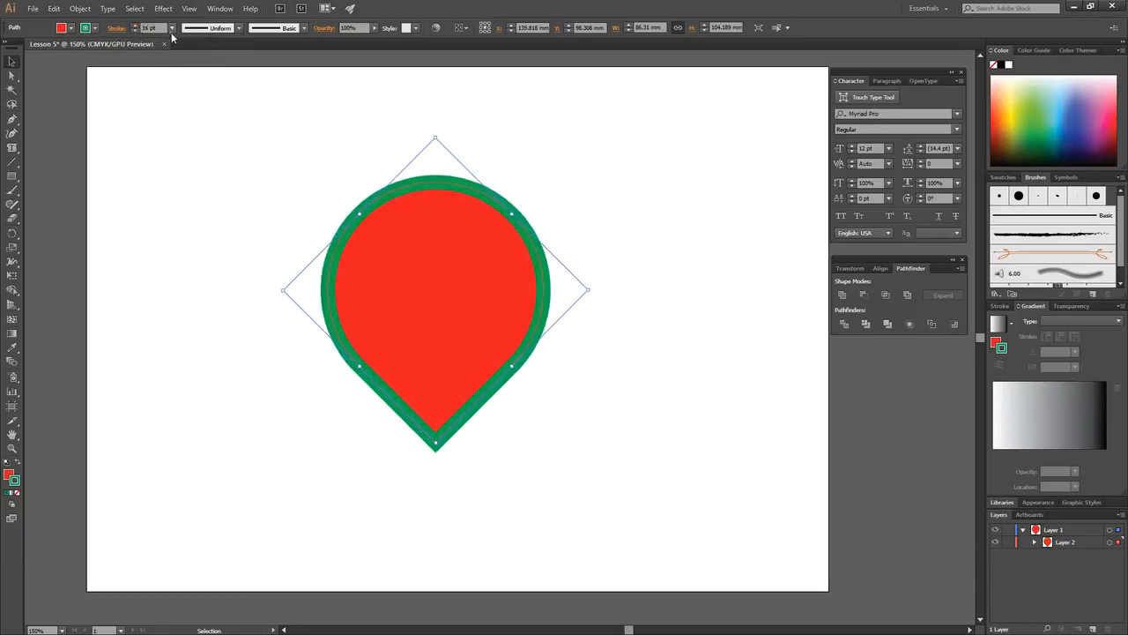
# Step: Reduce the pin shape's stroke weight to 6 pt and deselect the shape
pyautogui.click(172, 29)
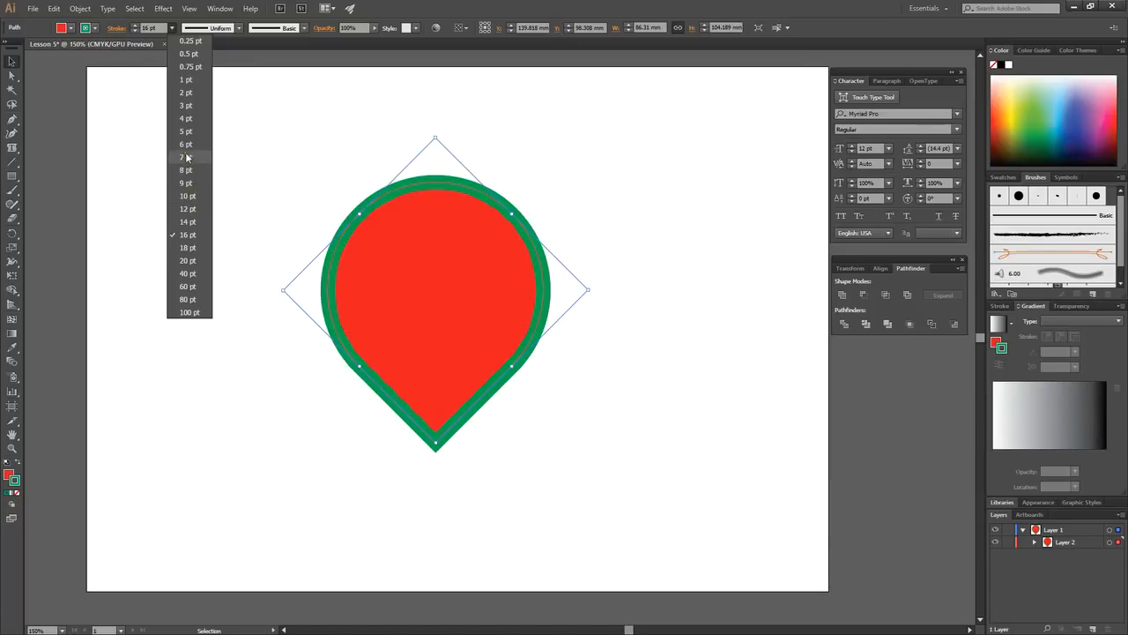
pyautogui.click(187, 169)
pyautogui.click(172, 29)
pyautogui.click(187, 148)
pyautogui.click(274, 180)
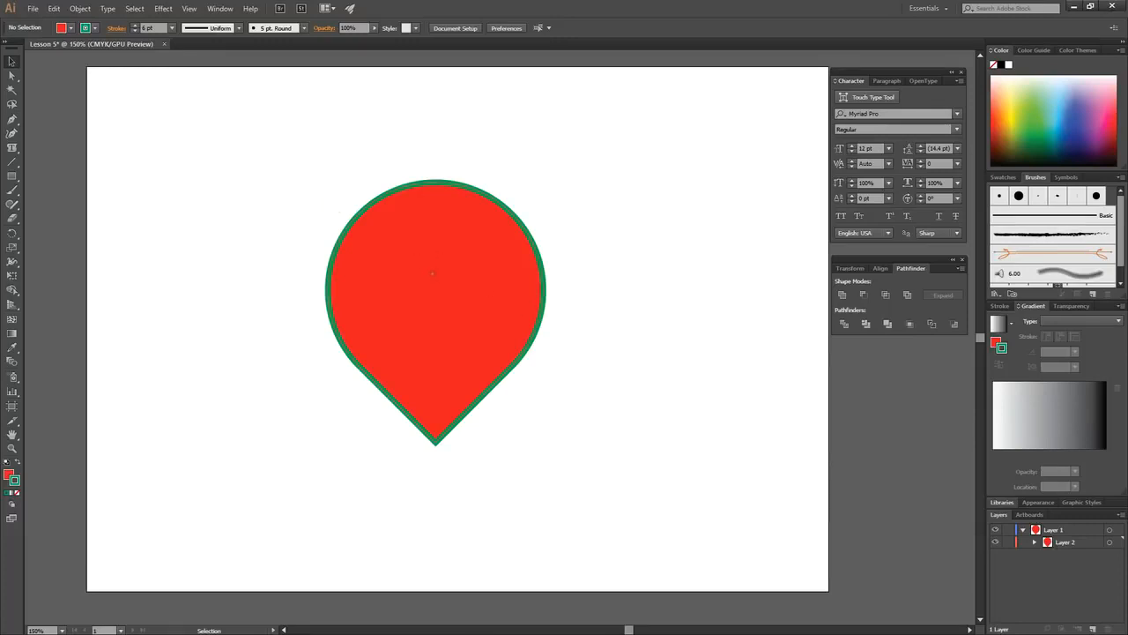
# Step: Select the pin shape and apply the white-to-black linear gradient to its fill
pyautogui.click(420, 249)
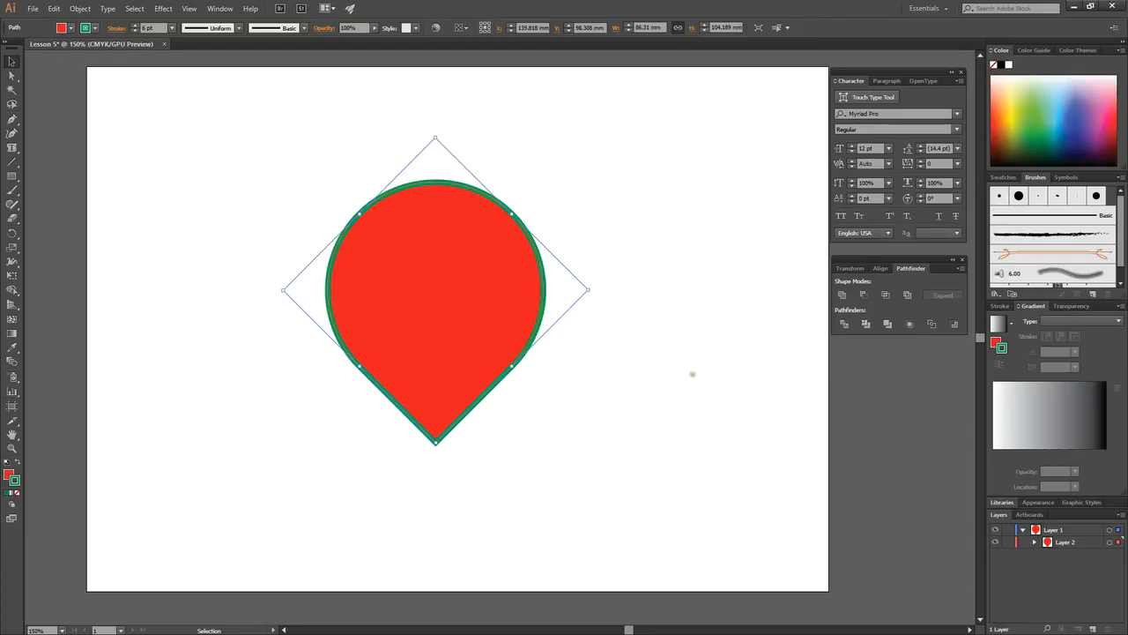
pyautogui.click(8, 474)
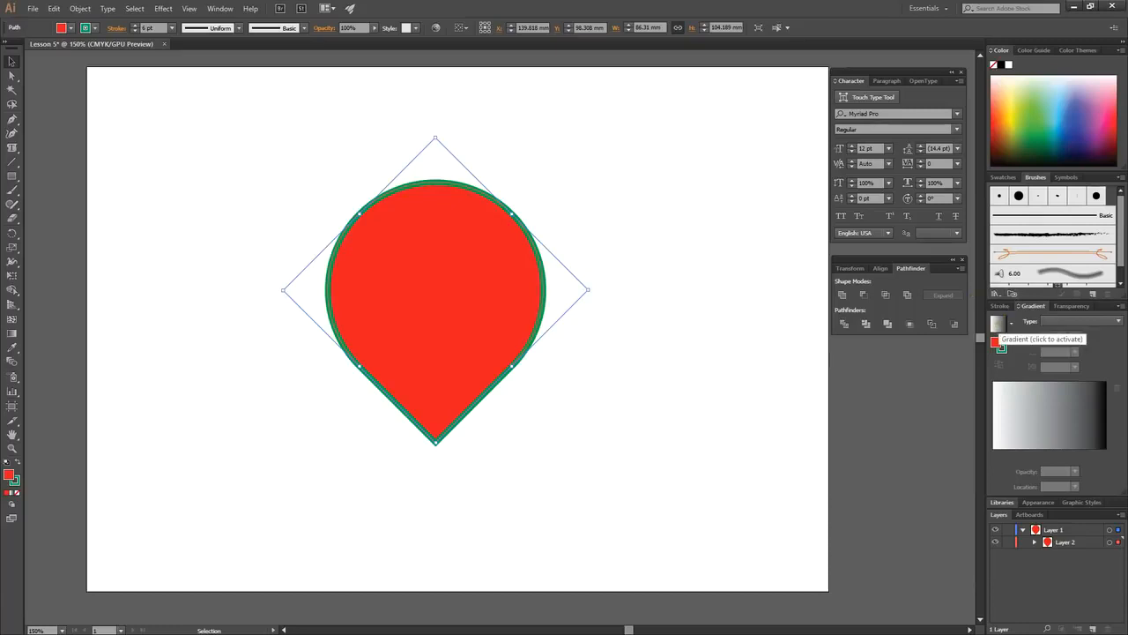
pyautogui.click(997, 324)
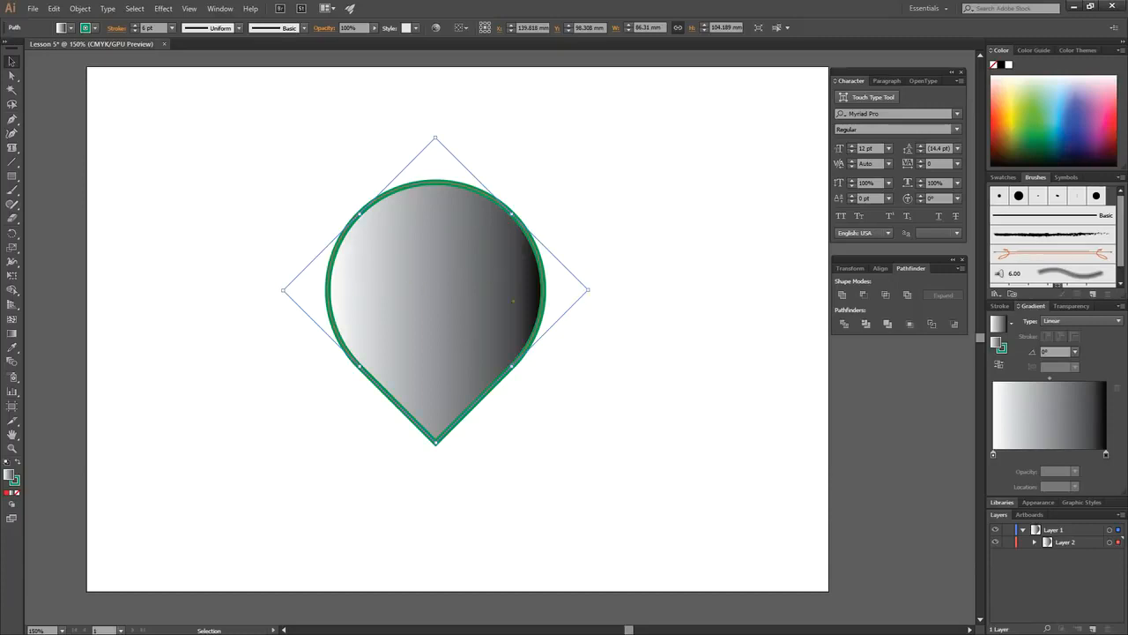
# Step: Switch the fill gradient's type to Radial and back to Linear
pyautogui.click(1121, 306)
pyautogui.click(1122, 306)
pyautogui.click(1118, 321)
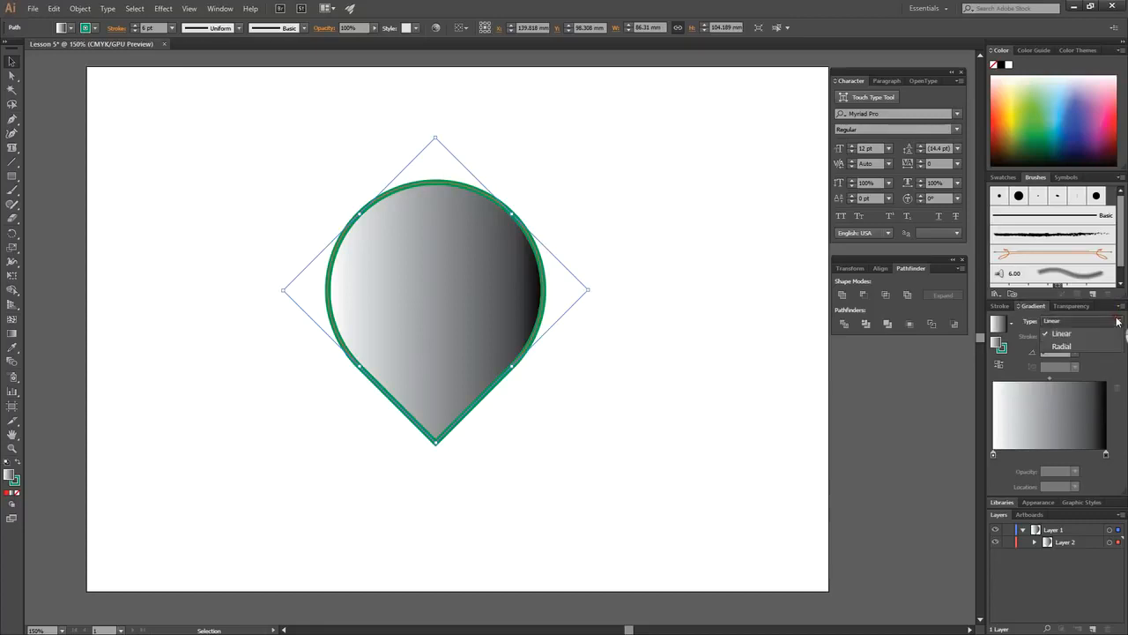
pyautogui.click(1064, 346)
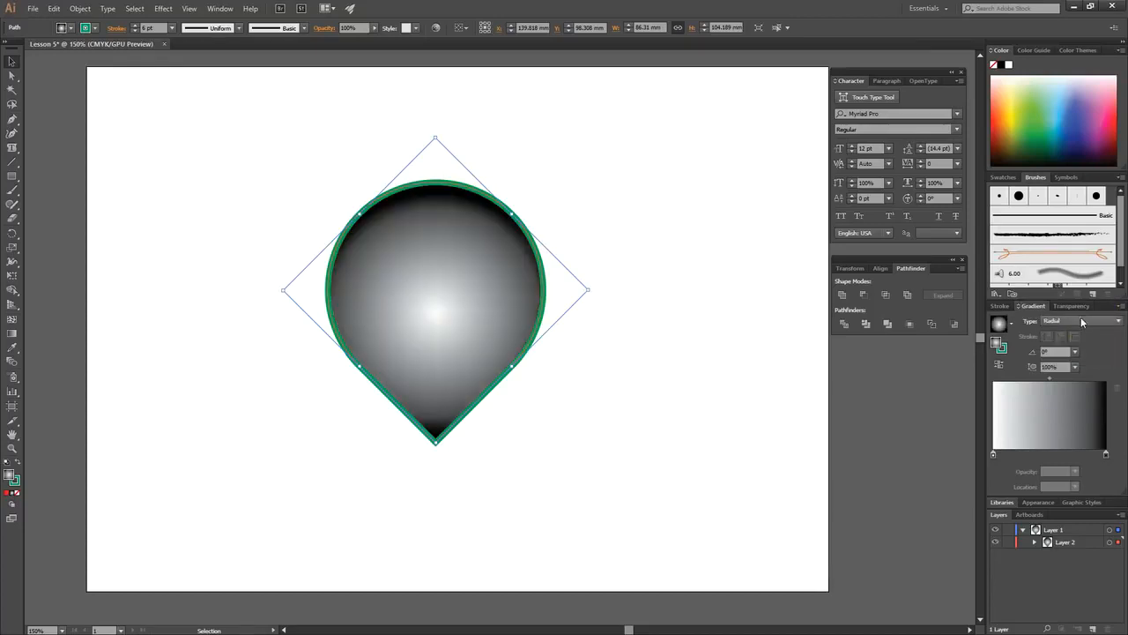
pyautogui.moveTo(993, 455)
pyautogui.mouseDown()
pyautogui.moveTo(1056, 452)
pyautogui.moveTo(979, 455)
pyautogui.mouseUp()
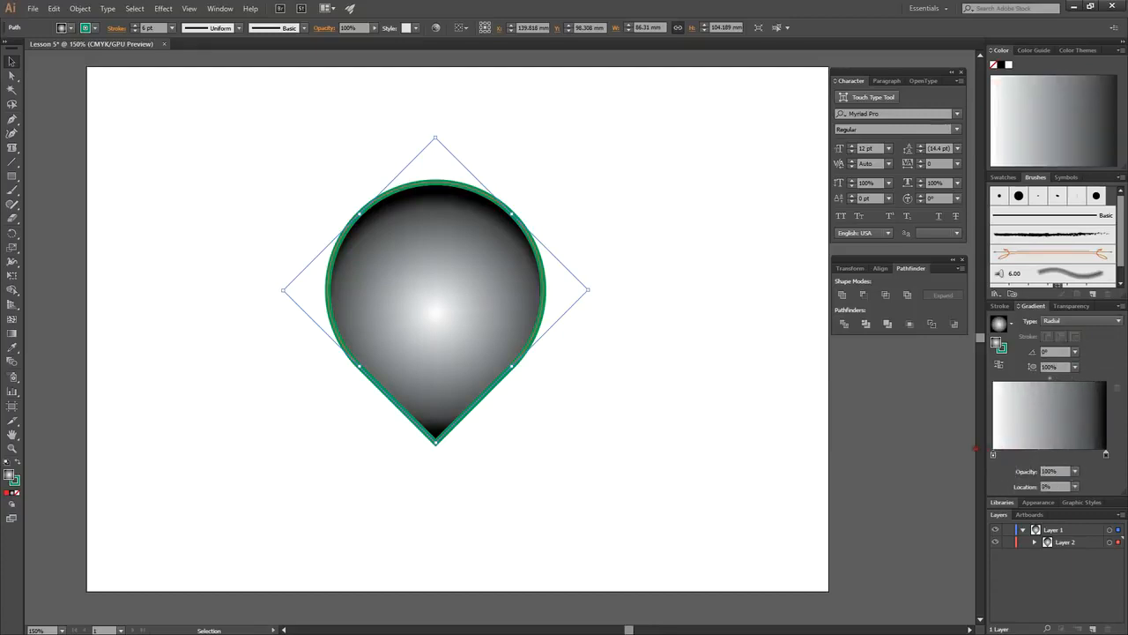
pyautogui.moveTo(1105, 454)
pyautogui.mouseDown()
pyautogui.moveTo(1055, 449)
pyautogui.moveTo(1105, 454)
pyautogui.mouseUp()
pyautogui.click(1075, 319)
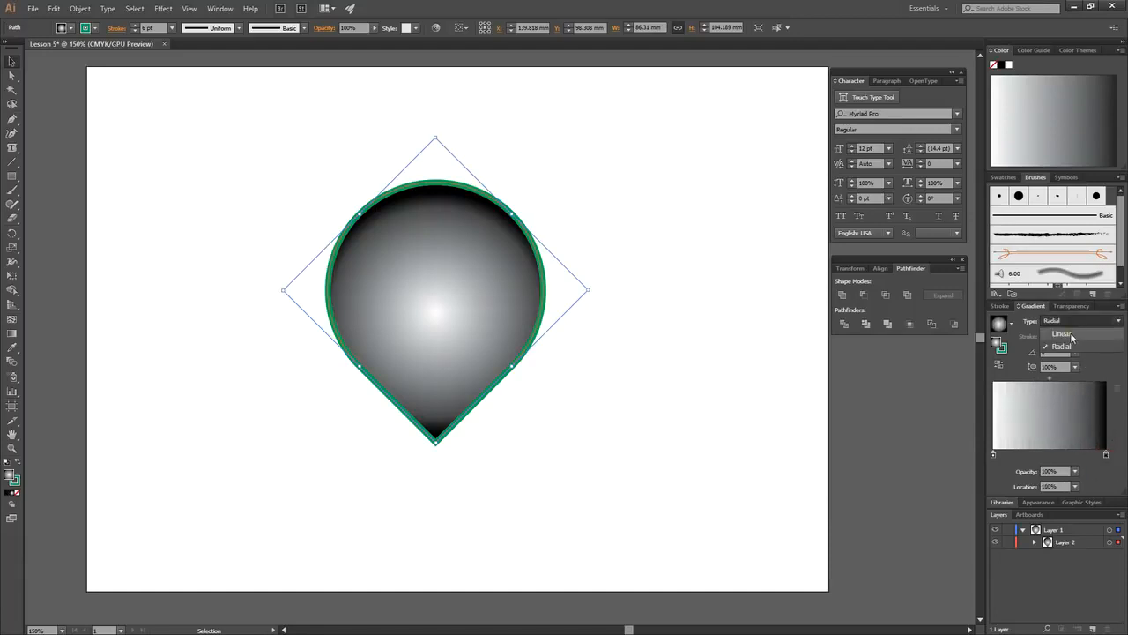
pyautogui.click(1062, 334)
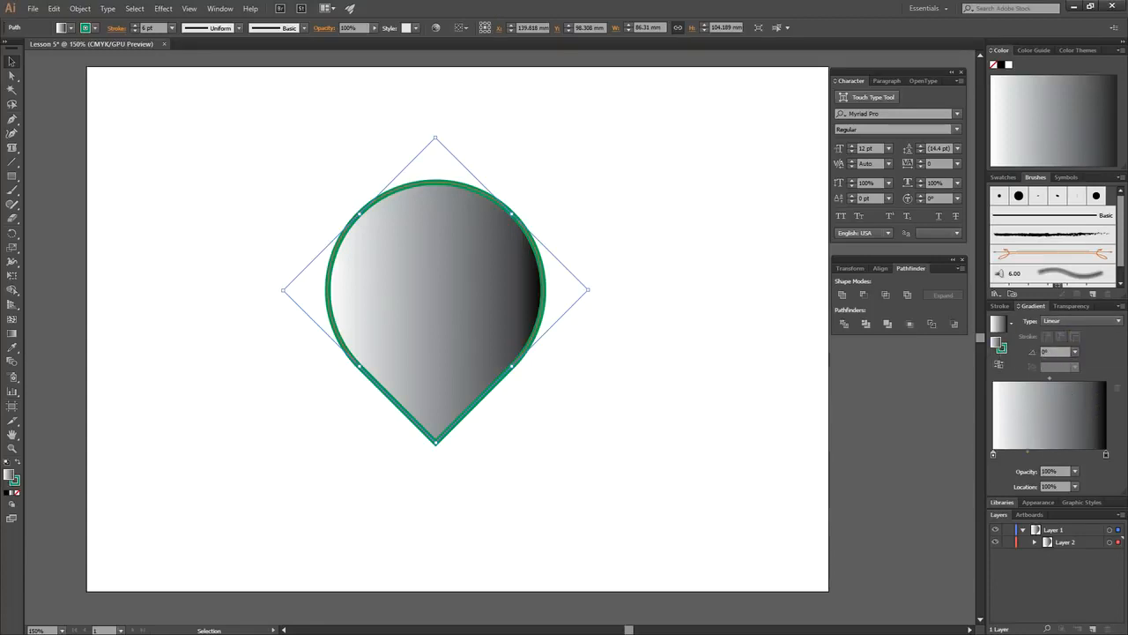
# Step: Switch the gradient's black end stop to CMYK colour and give it a light blue
pyautogui.doubleClick(1107, 455)
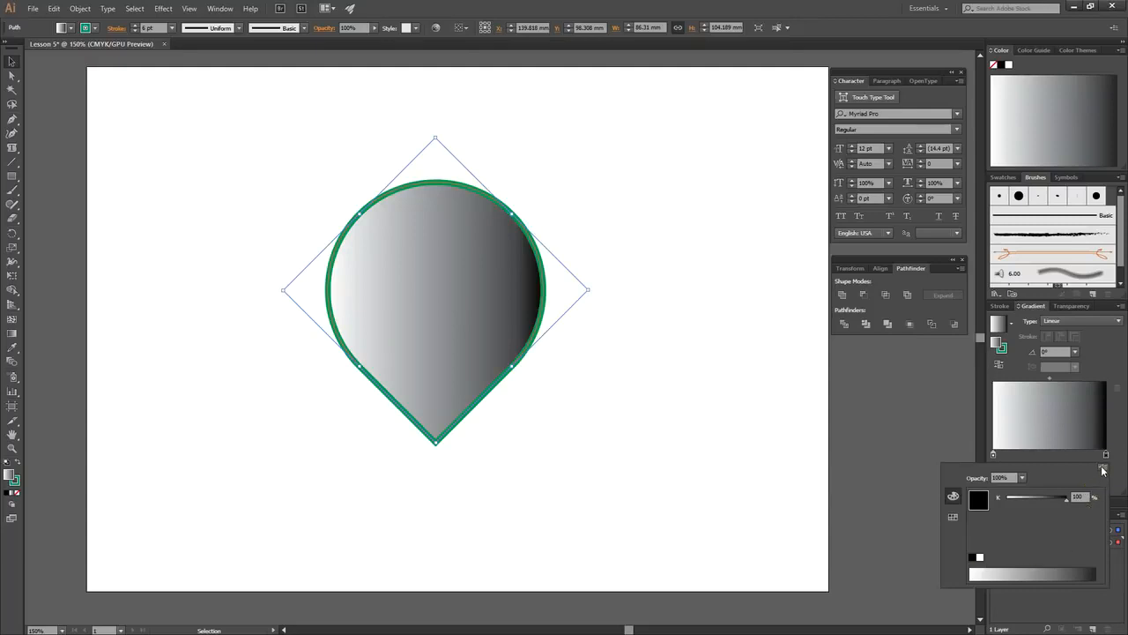
pyautogui.click(1102, 468)
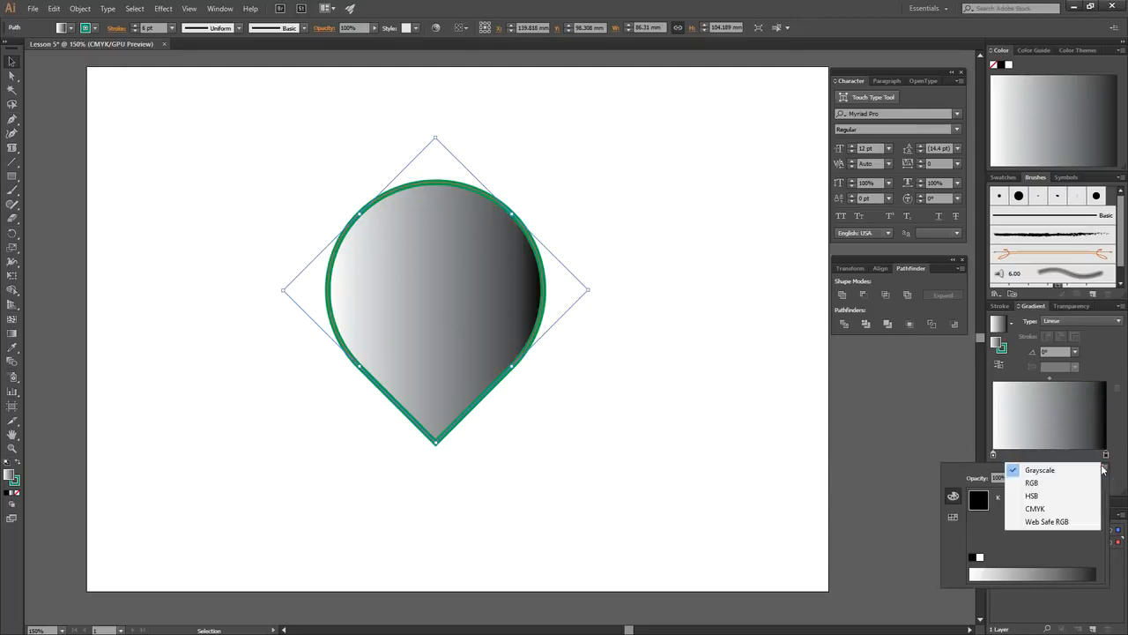
pyautogui.click(1035, 509)
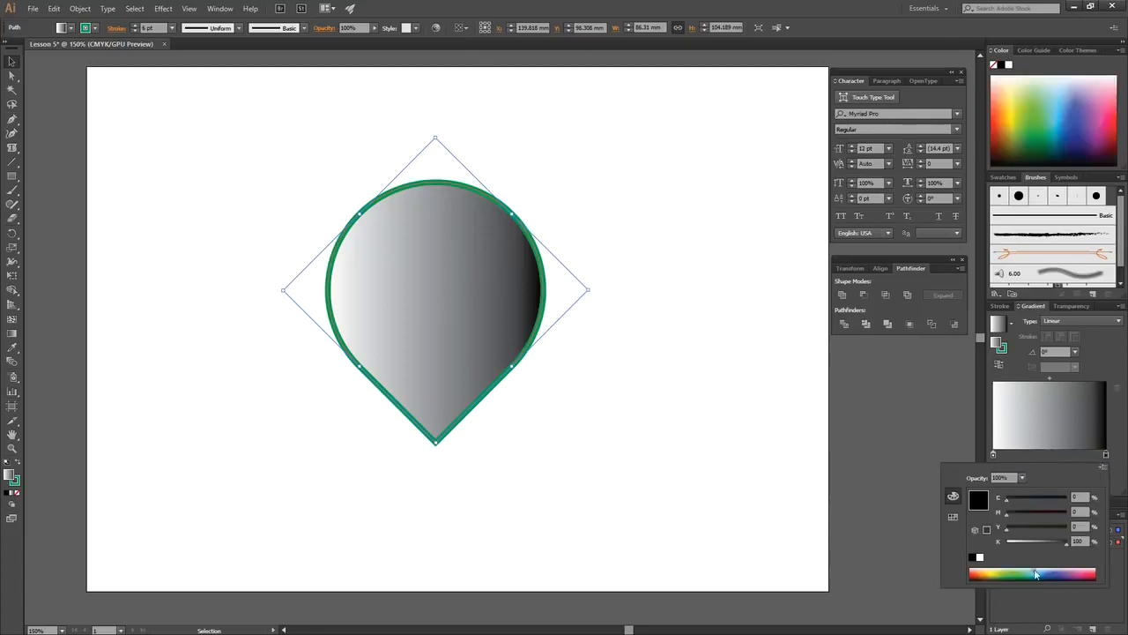
pyautogui.click(1079, 497)
pyautogui.moveTo(993, 569); pyautogui.dragTo(1033, 573)
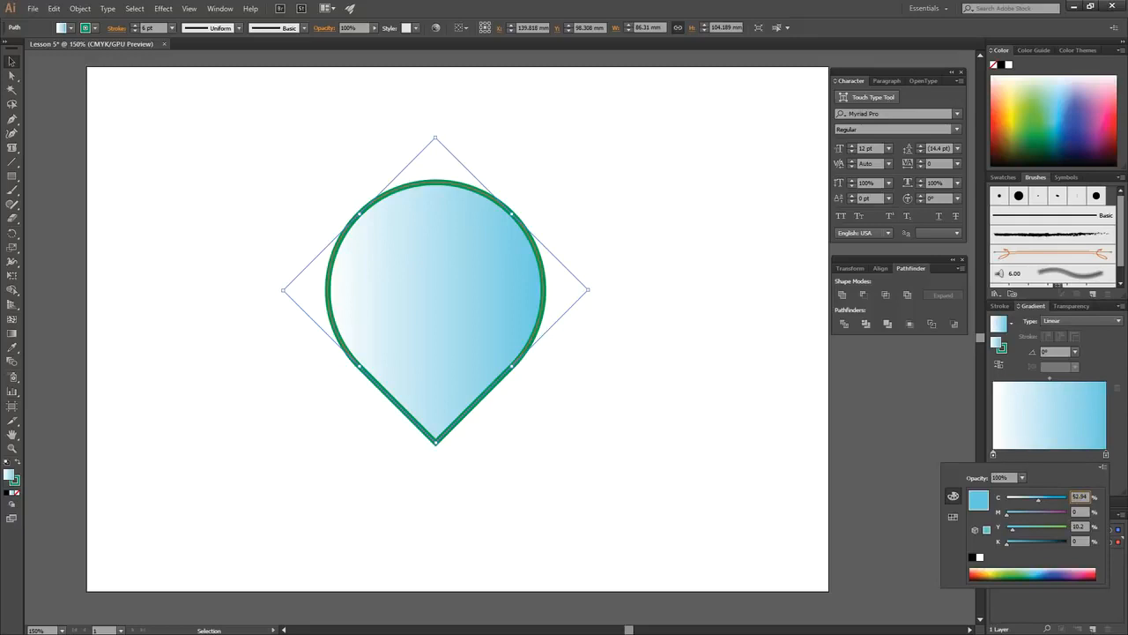
# Step: Change the gradient's end stop to a light grey with cyan 30% and magenta 25%, and close its colour options
pyautogui.click(1085, 497)
pyautogui.write('30')
pyautogui.press('Tab')
pyautogui.press('Tab')
pyautogui.write('25')
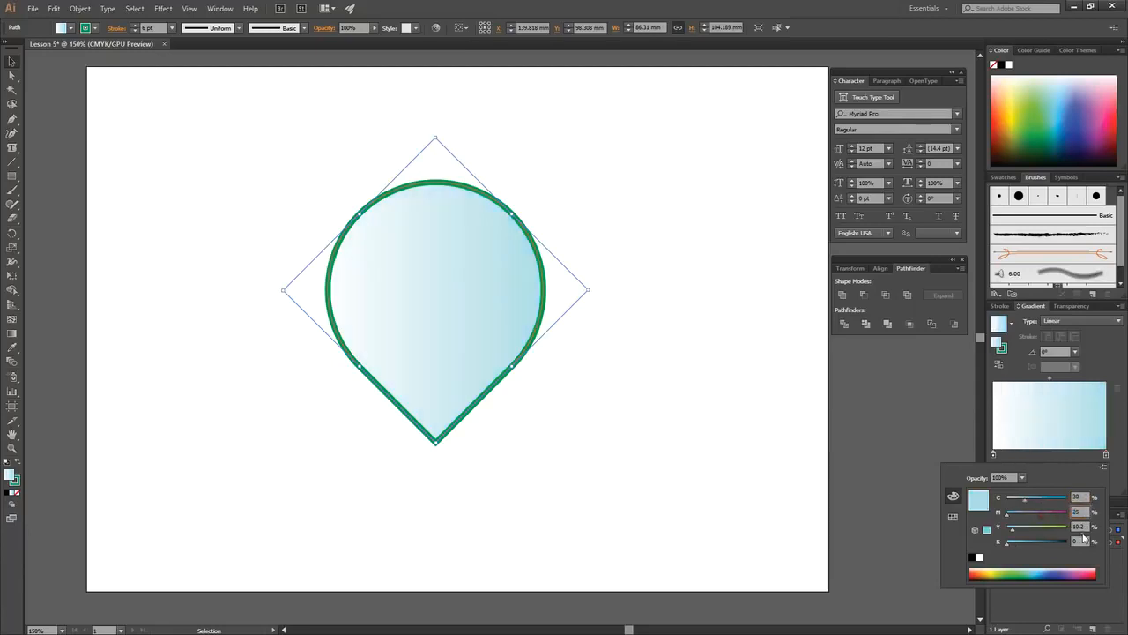
pyautogui.press('Tab')
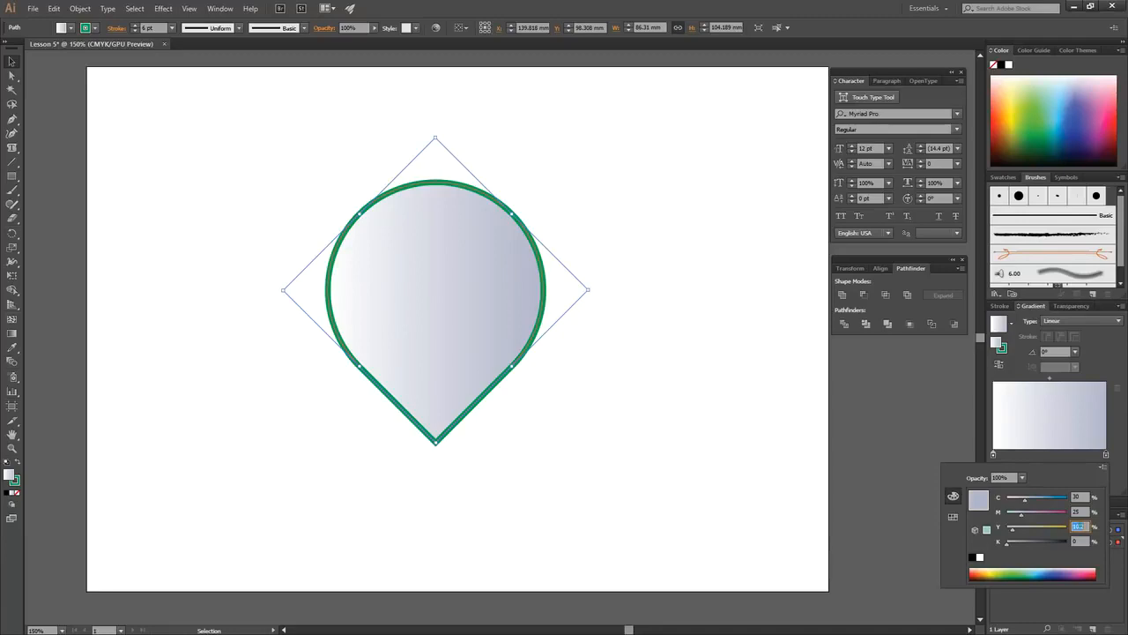
pyautogui.press('Tab')
pyautogui.click(1123, 436)
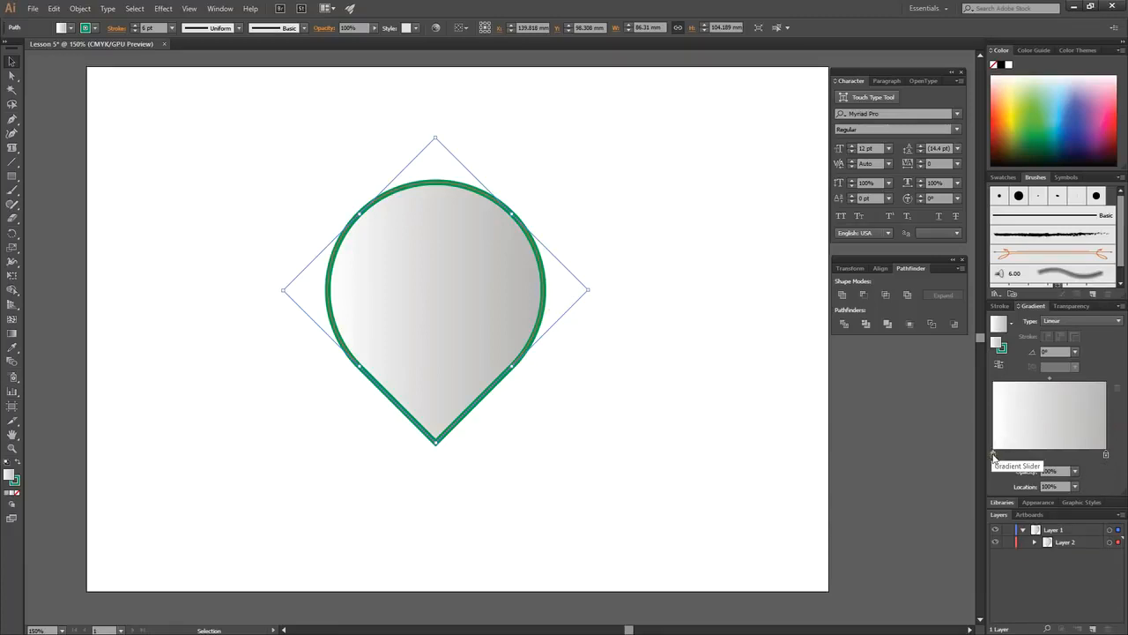
# Step: Redraw the fill gradient diagonally across the pin shape at about 28° with the Gradient tool, ending it at the shape's edge
pyautogui.click(12, 334)
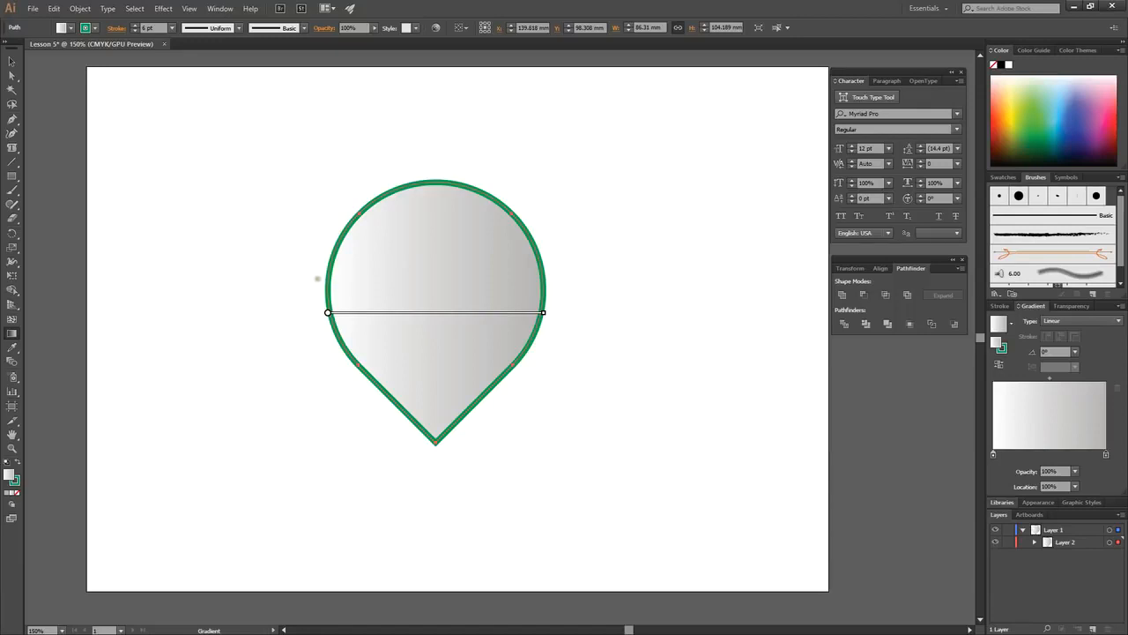
pyautogui.moveTo(327, 277)
pyautogui.mouseDown()
pyautogui.moveTo(524, 254)
pyautogui.moveTo(559, 199)
pyautogui.moveTo(558, 156)
pyautogui.mouseUp()
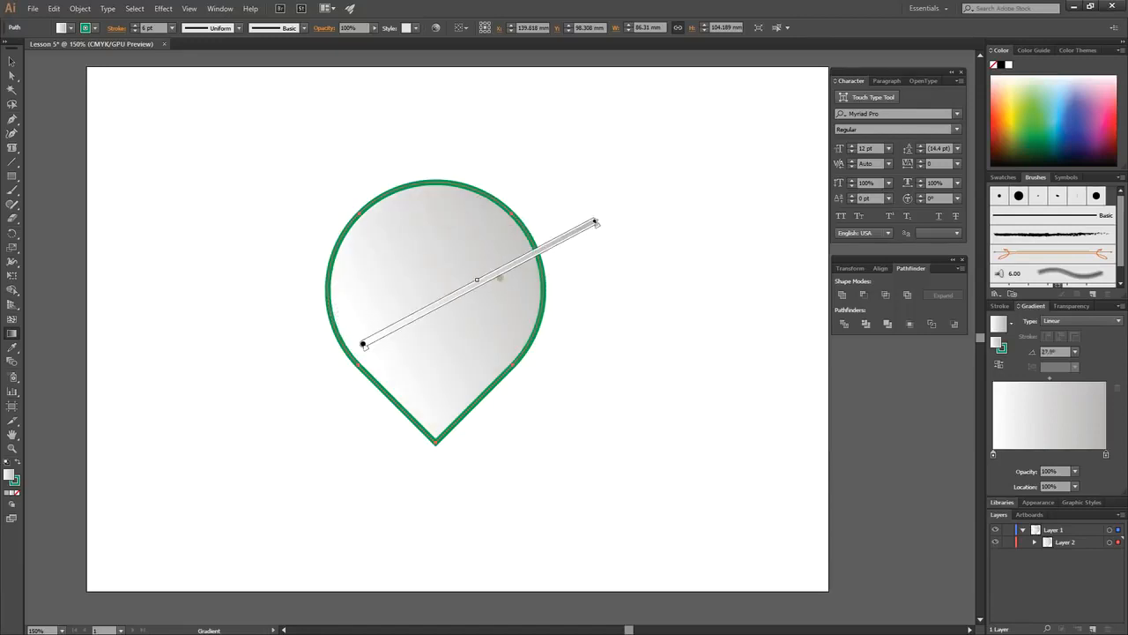
pyautogui.moveTo(595, 222)
pyautogui.mouseDown()
pyautogui.moveTo(544, 229)
pyautogui.moveTo(517, 255)
pyautogui.moveTo(539, 250)
pyautogui.mouseUp()
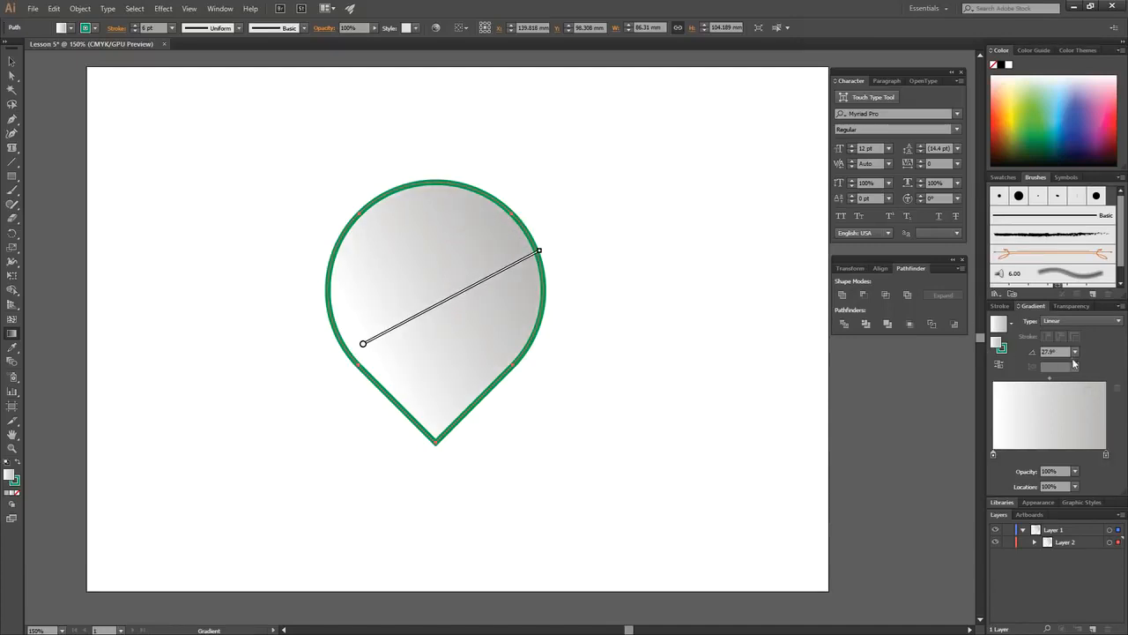
# Step: Try a gradient angle of -60° and set the angle to 60°
pyautogui.click(1075, 351)
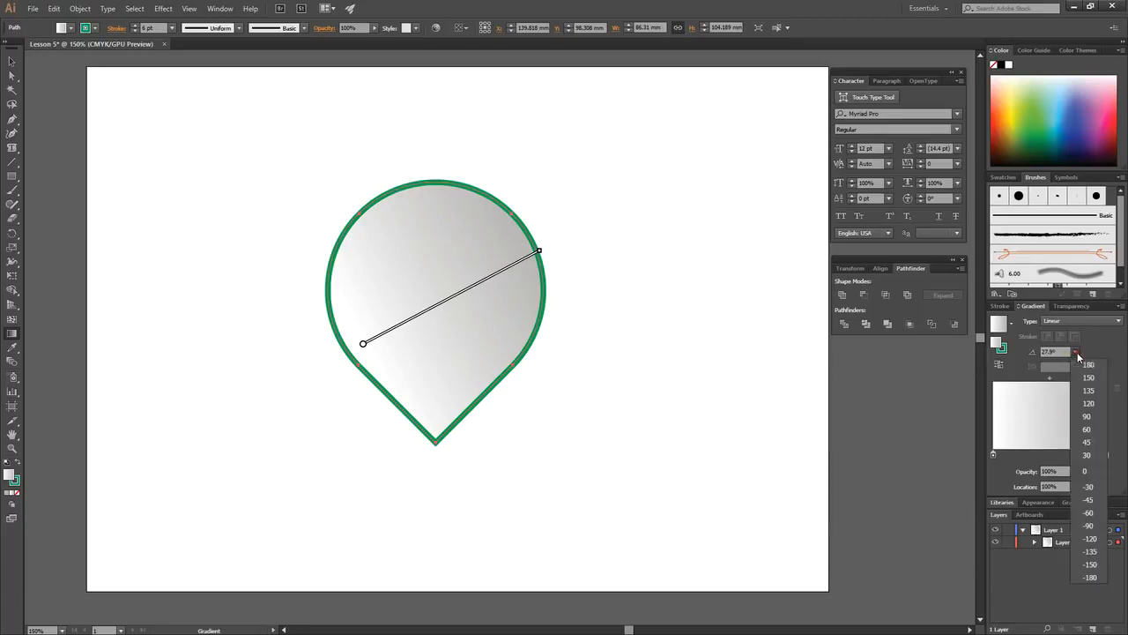
pyautogui.click(1088, 512)
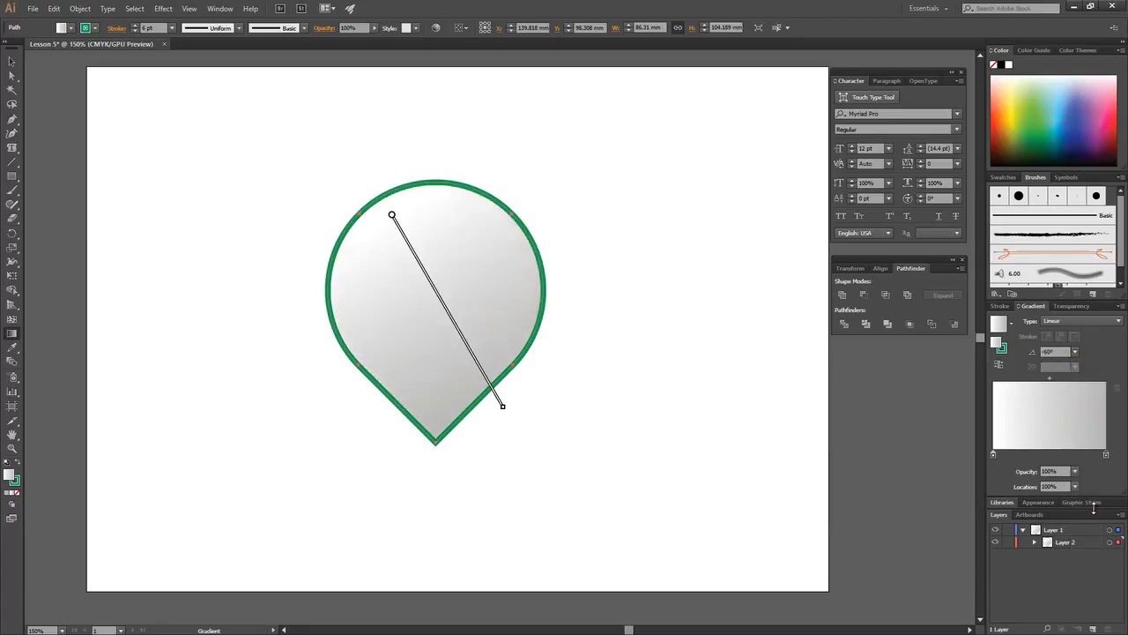
pyautogui.click(1076, 352)
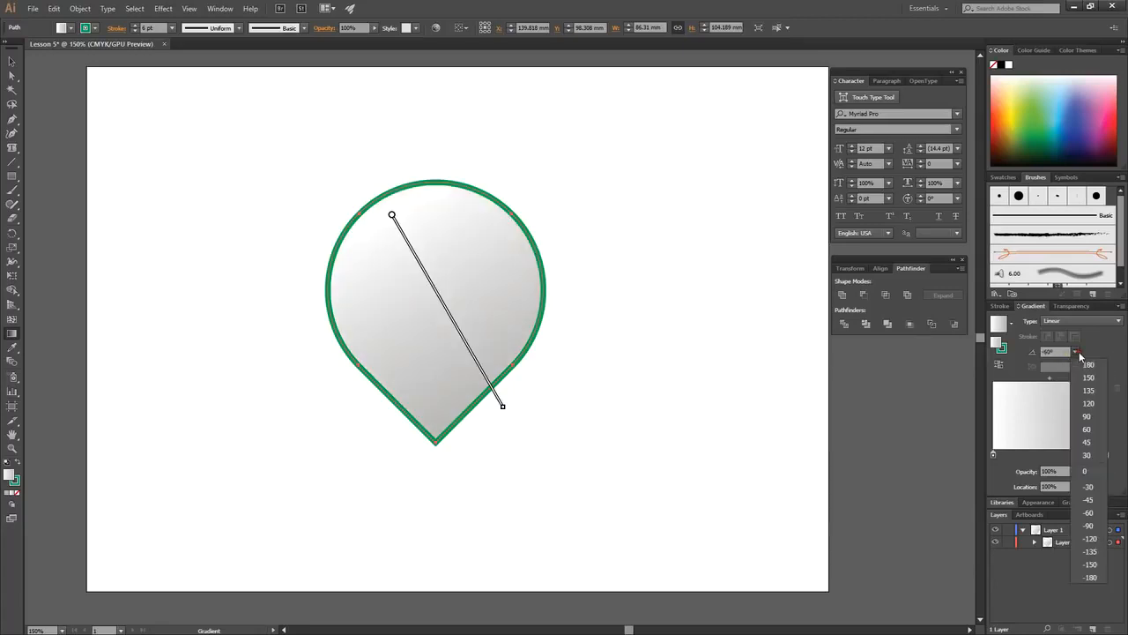
pyautogui.click(1087, 430)
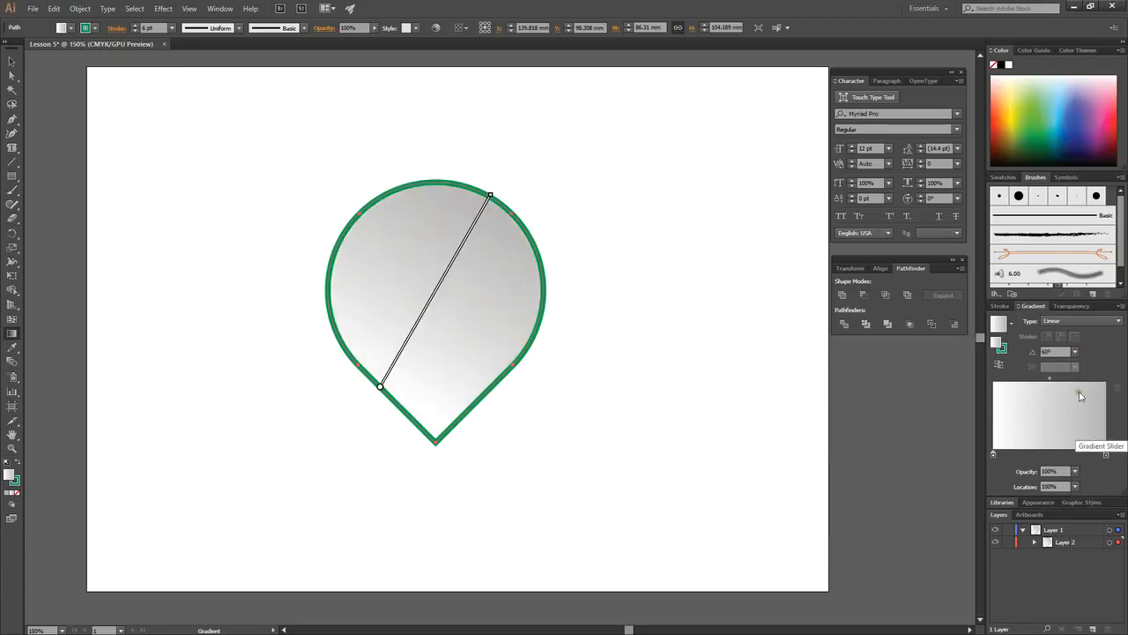
# Step: Set the grey gradient stop's location to 60% and deselect the pin shape
pyautogui.click(1075, 485)
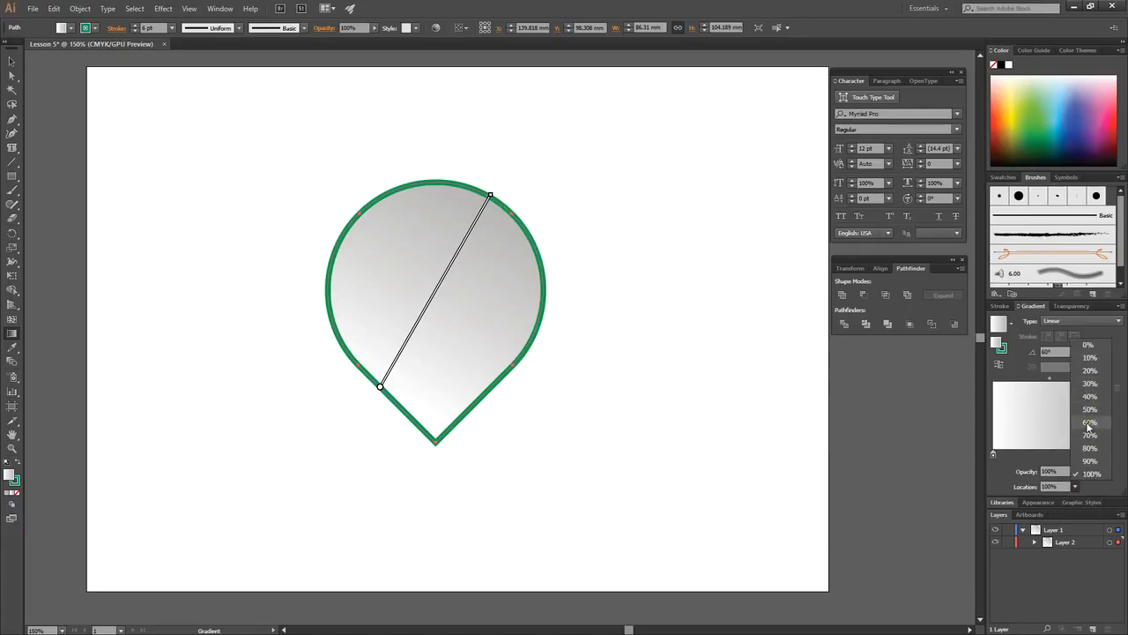
pyautogui.click(1089, 423)
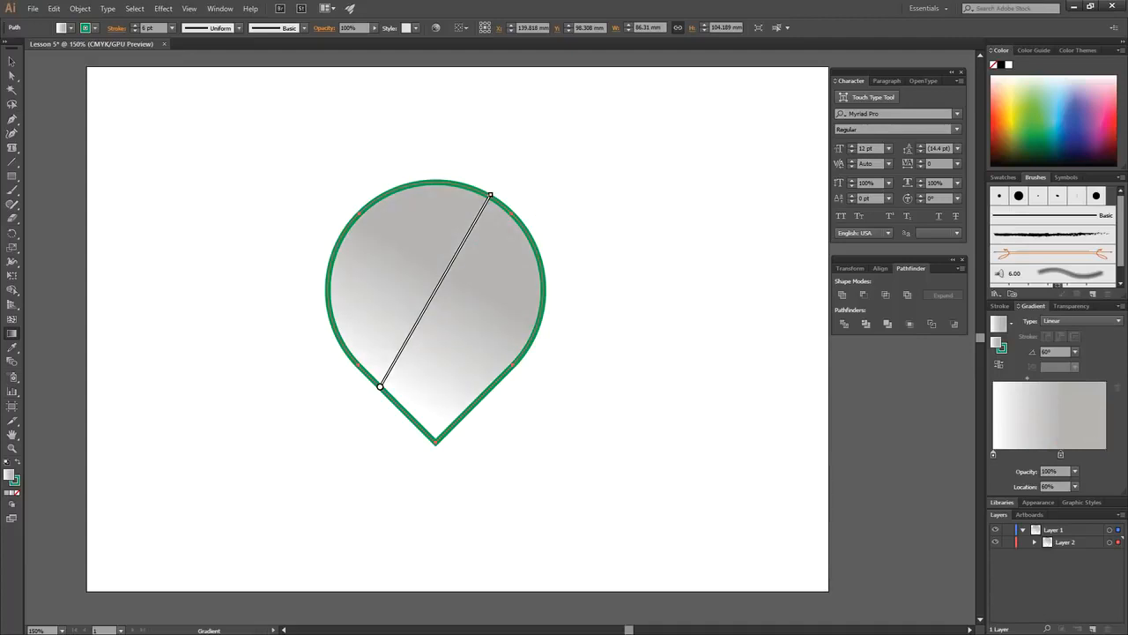
pyautogui.moveTo(434, 285)
pyautogui.click(11, 61)
pyautogui.click(199, 200)
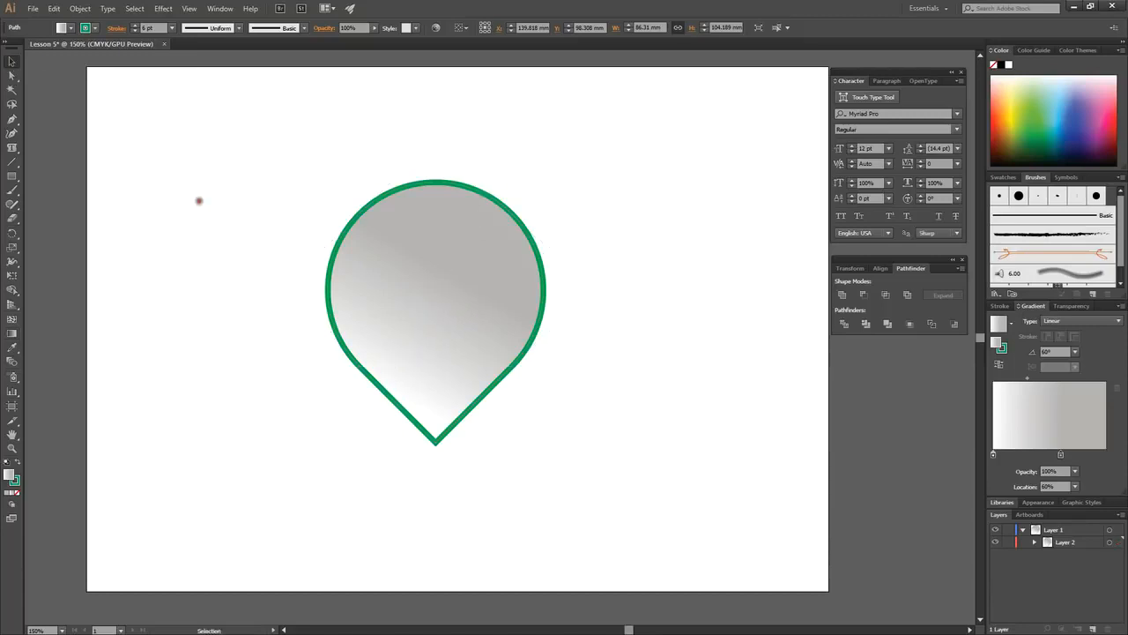
# Step: Redraw the pin shape's fill gradient with the Gradient tool, first vertically at 90° and finally diagonally at 45°, and deselect the shape
pyautogui.click(12, 334)
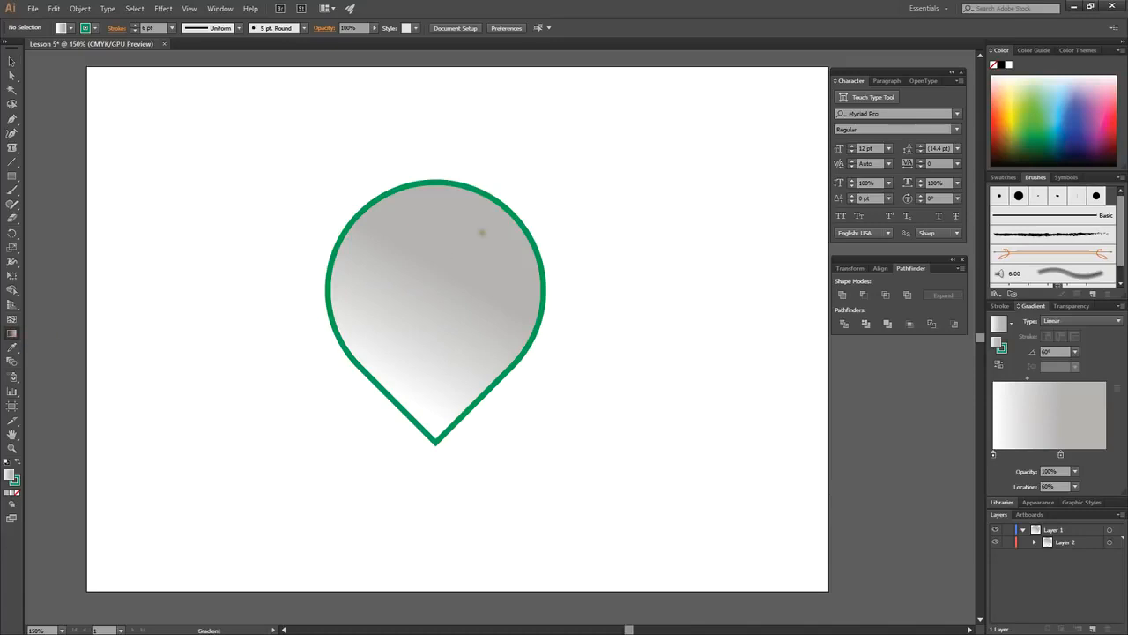
pyautogui.click(12, 61)
pyautogui.click(419, 276)
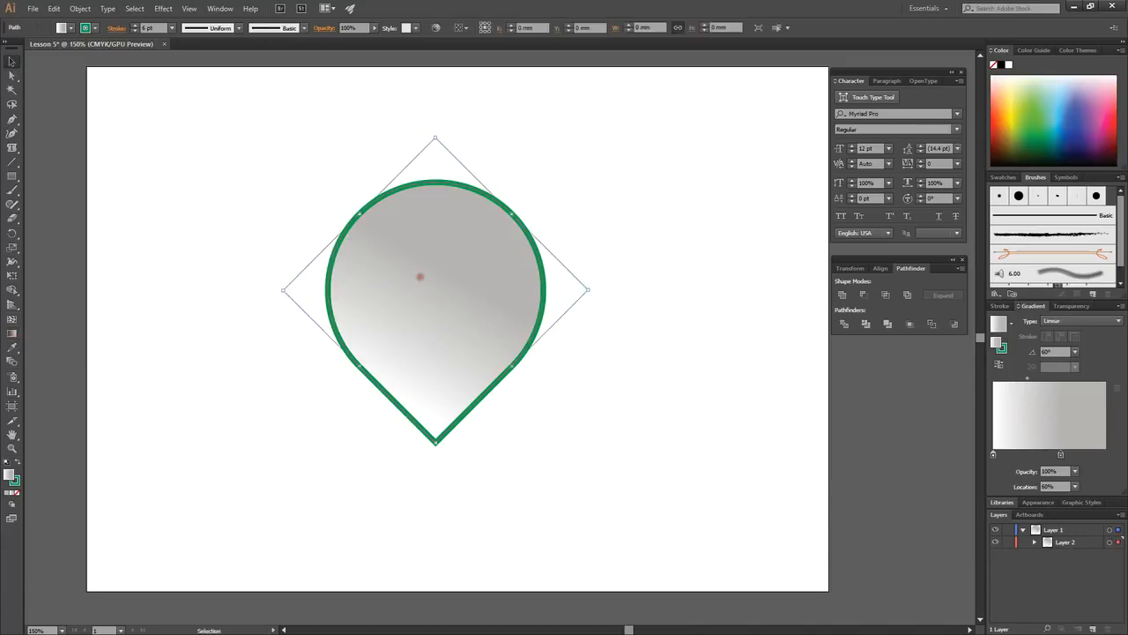
pyautogui.click(12, 336)
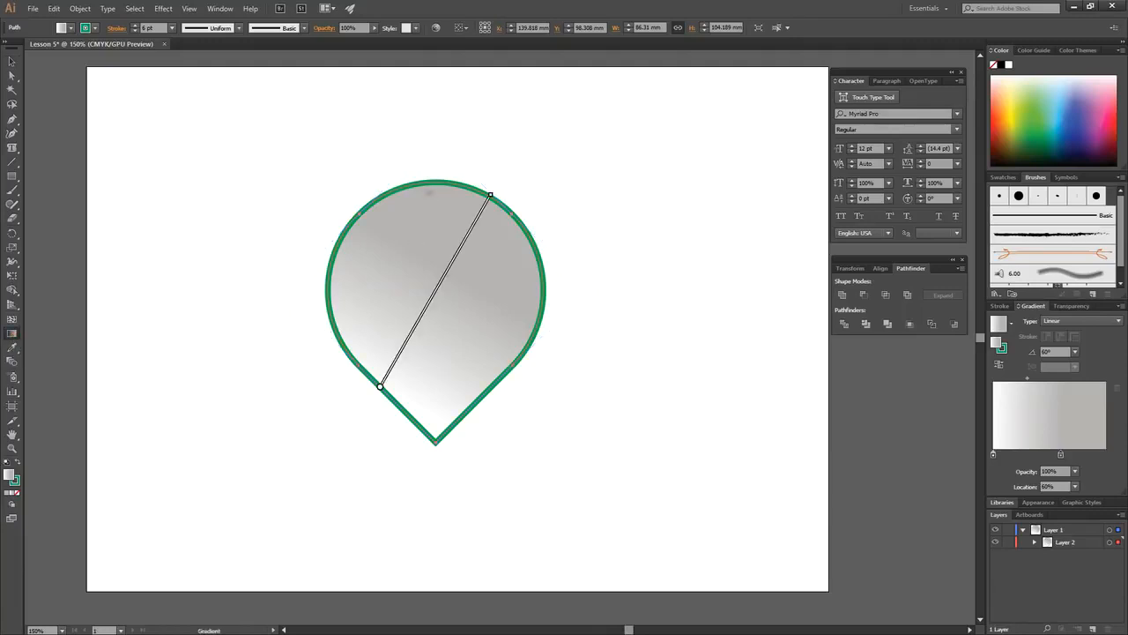
pyautogui.moveTo(428, 175)
pyautogui.mouseDown()
pyautogui.moveTo(432, 441)
pyautogui.moveTo(392, 160)
pyautogui.moveTo(402, 148)
pyautogui.mouseUp()
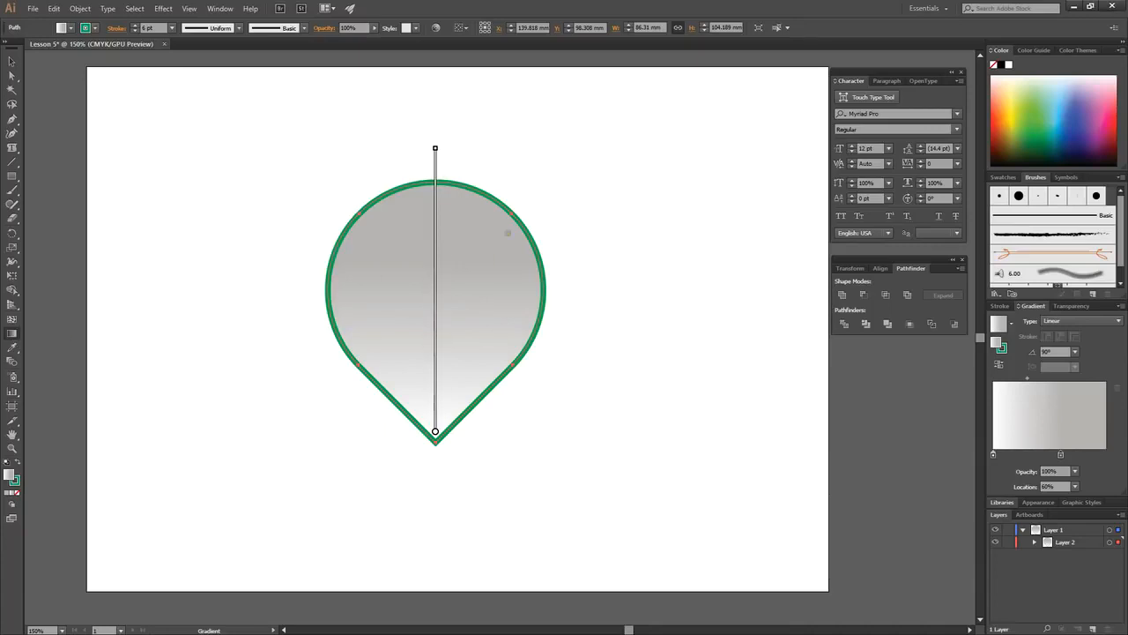
pyautogui.moveTo(529, 209)
pyautogui.mouseDown()
pyautogui.moveTo(317, 386)
pyautogui.moveTo(523, 202)
pyautogui.mouseUp()
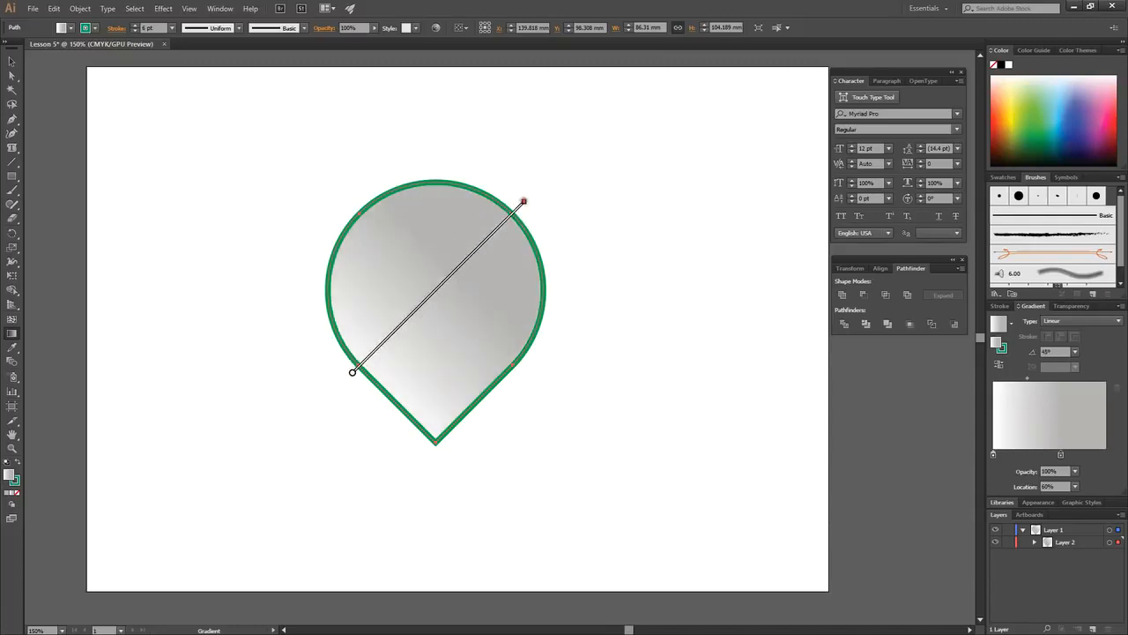
pyautogui.click(11, 61)
pyautogui.click(196, 234)
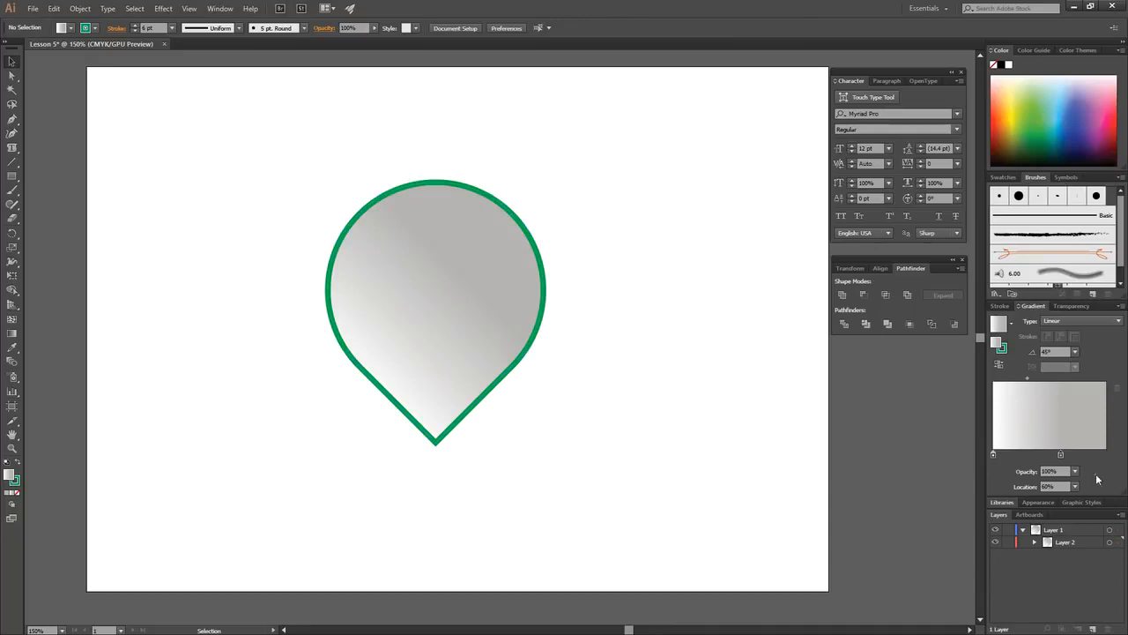
# Step: Move the pin gradient's grey stop to 100%, set the midpoint's location to 60%, and deselect the shape
pyautogui.moveTo(1060, 454); pyautogui.dragTo(1107, 454)
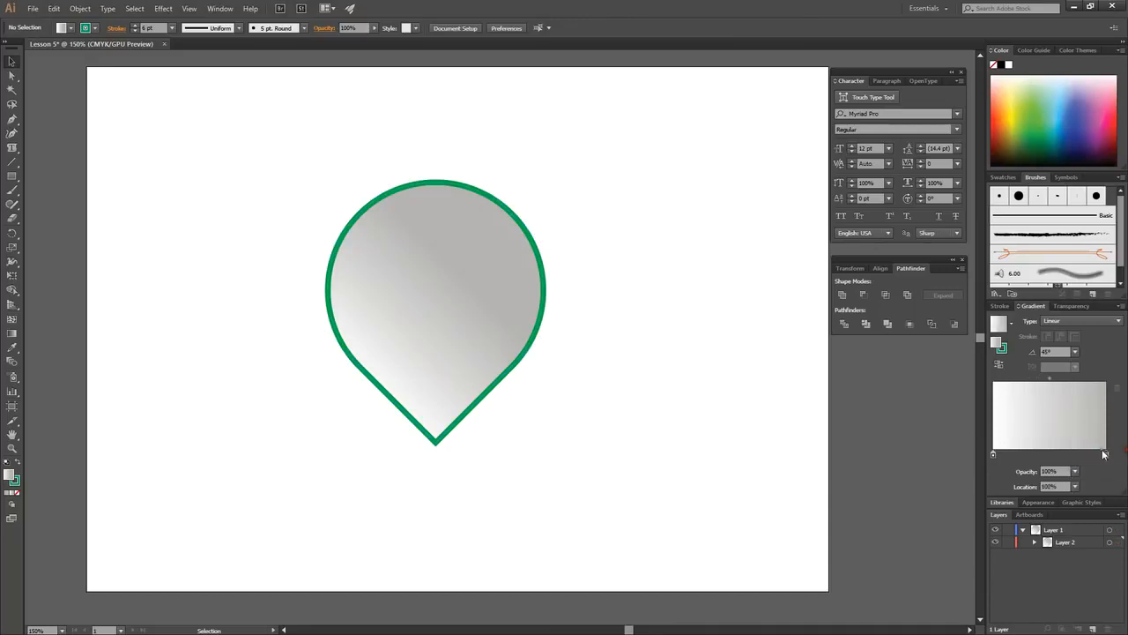
pyautogui.click(484, 306)
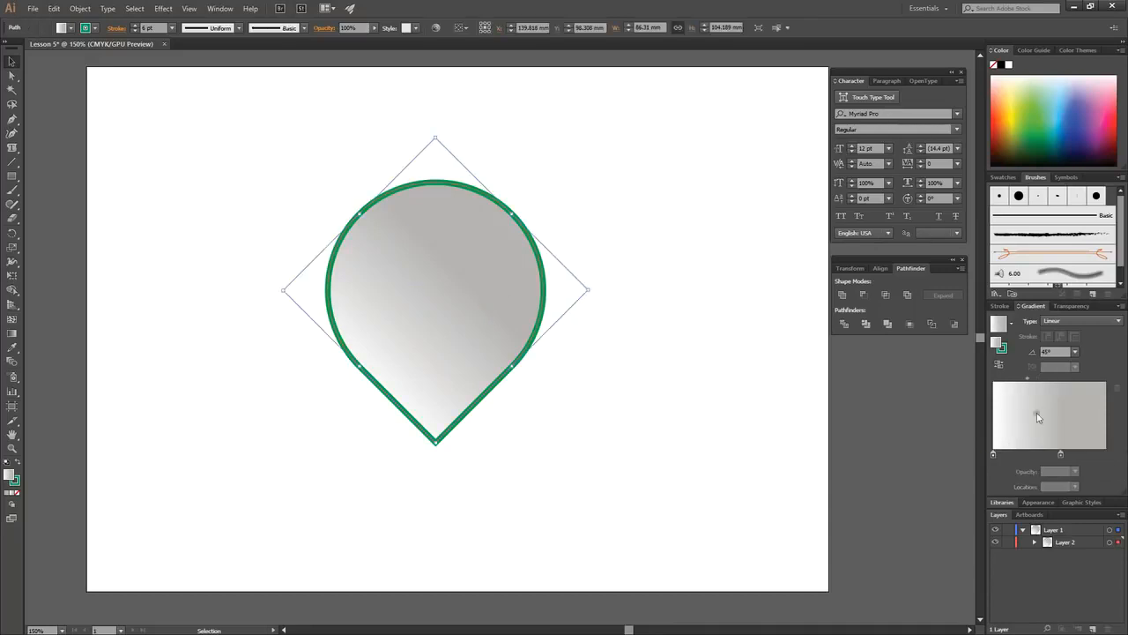
pyautogui.moveTo(1060, 454); pyautogui.dragTo(1123, 454)
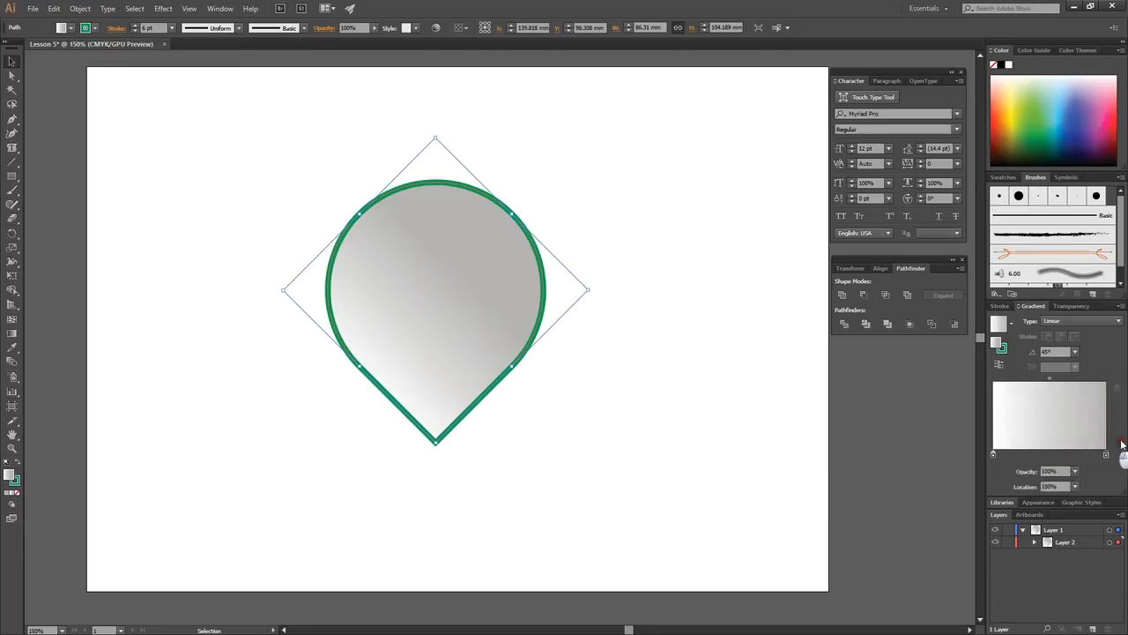
pyautogui.moveTo(1051, 384); pyautogui.dragTo(1034, 383)
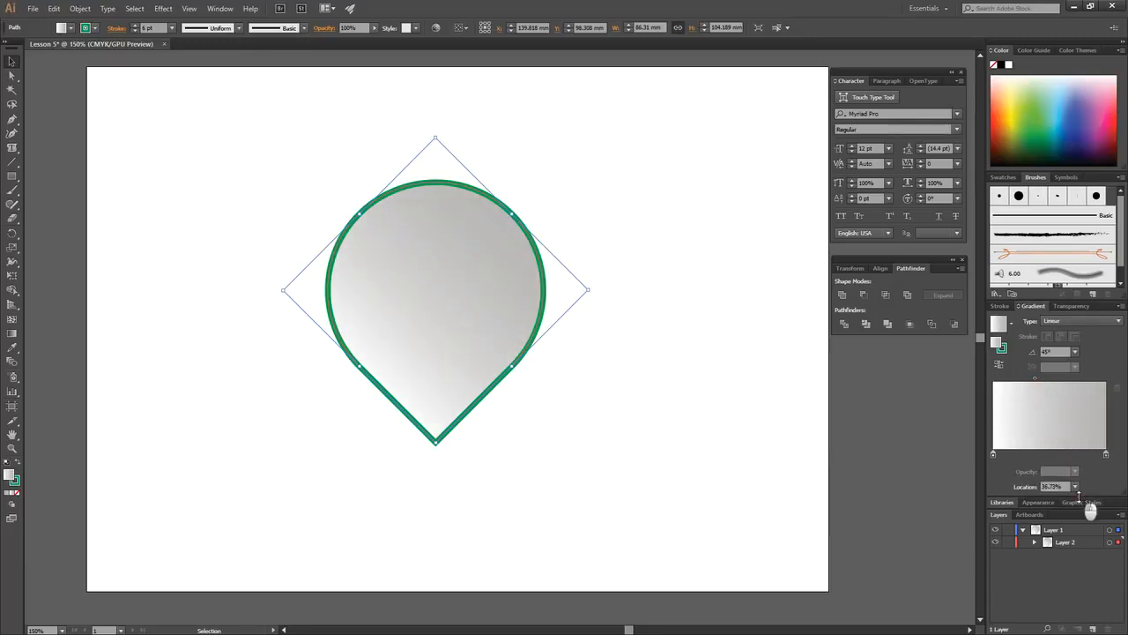
pyautogui.click(1074, 486)
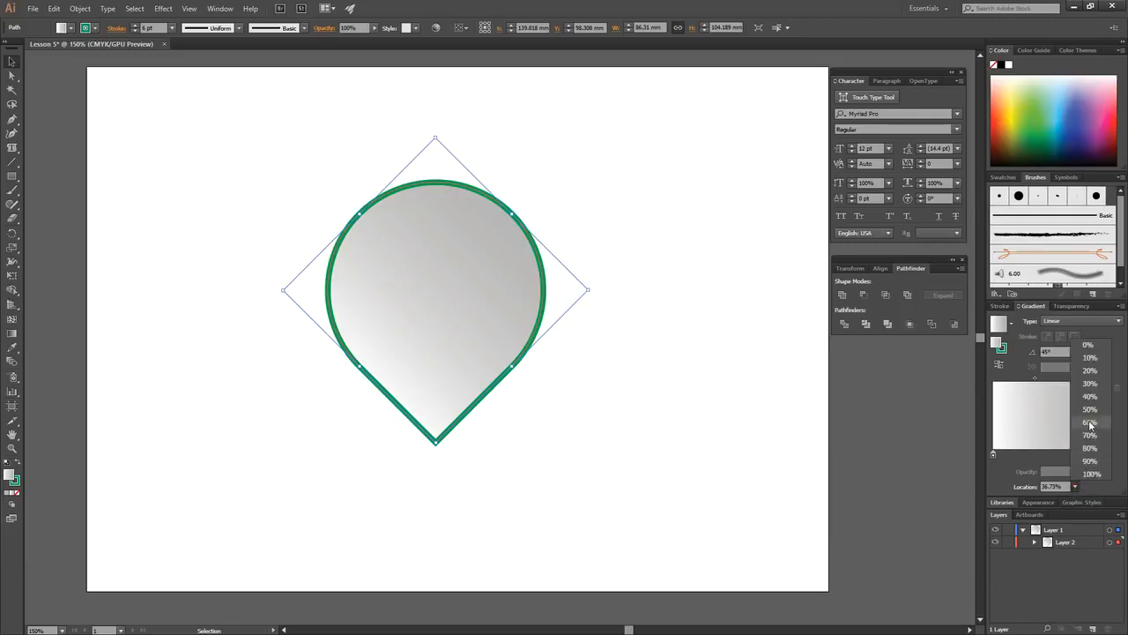
pyautogui.click(1090, 429)
pyautogui.click(680, 326)
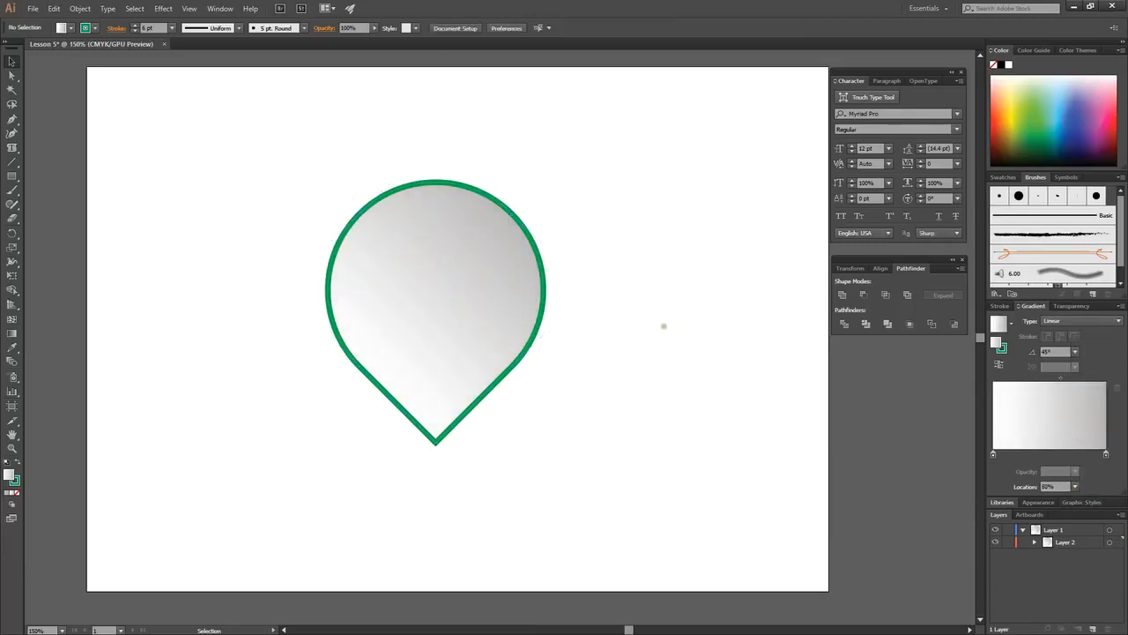
# Step: Change the pin shape's stroke colour to white and set its weight to 4 pt
pyautogui.click(546, 286)
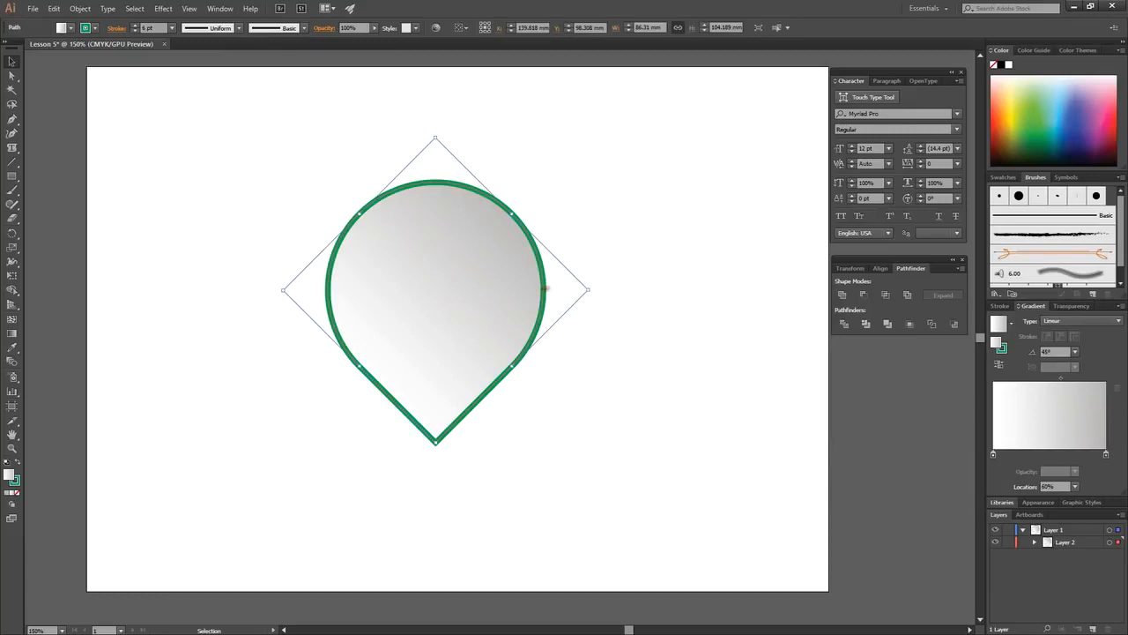
pyautogui.click(94, 29)
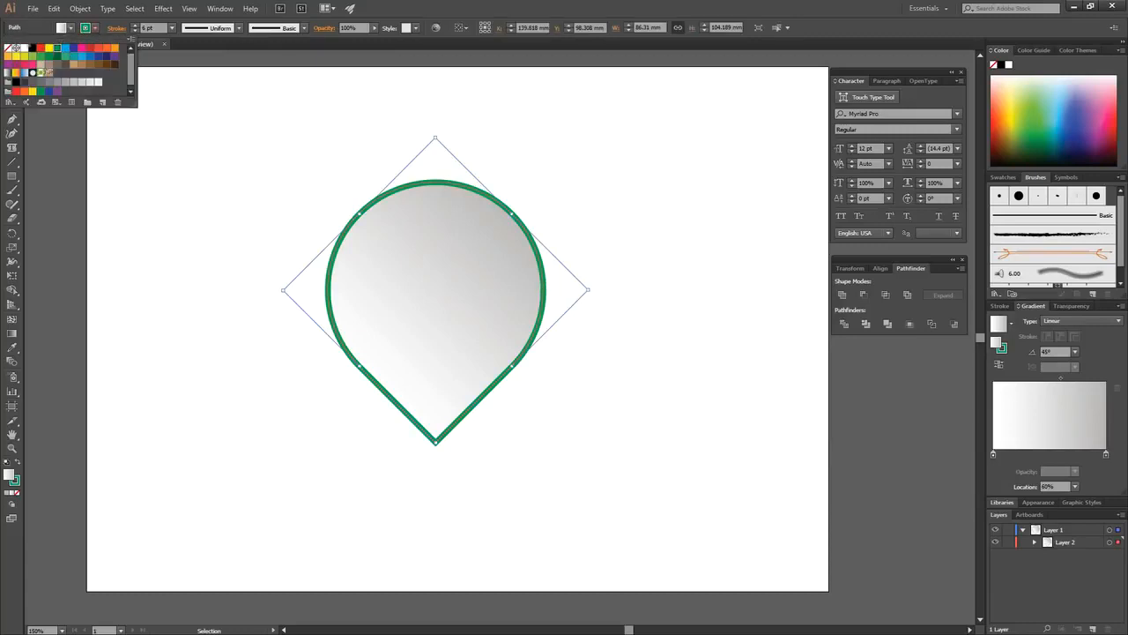
pyautogui.click(9, 48)
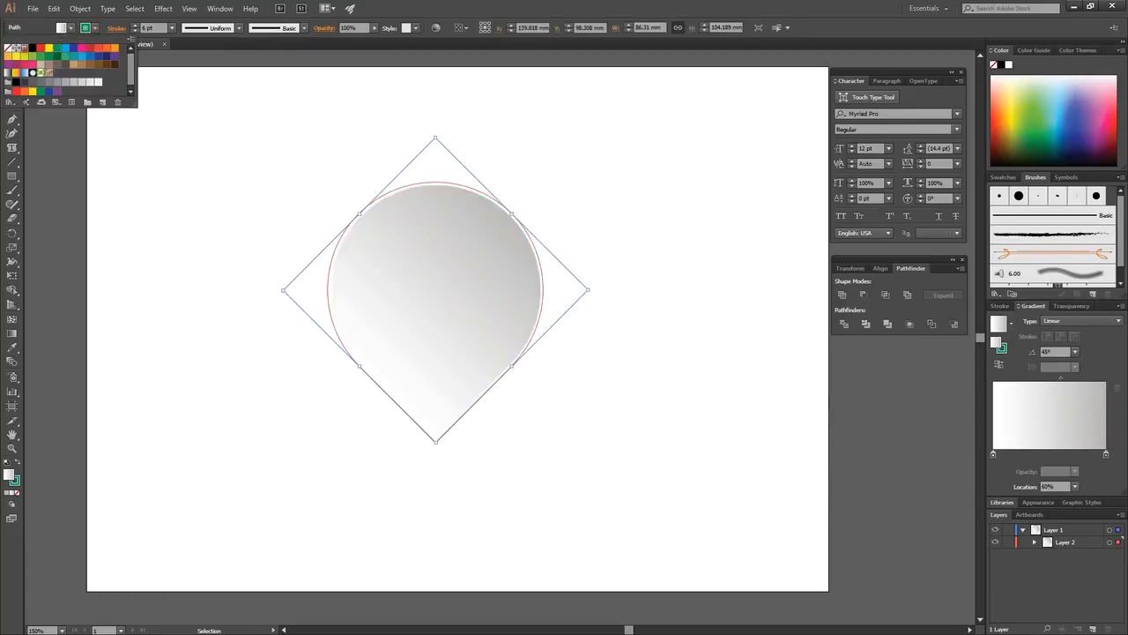
pyautogui.click(173, 28)
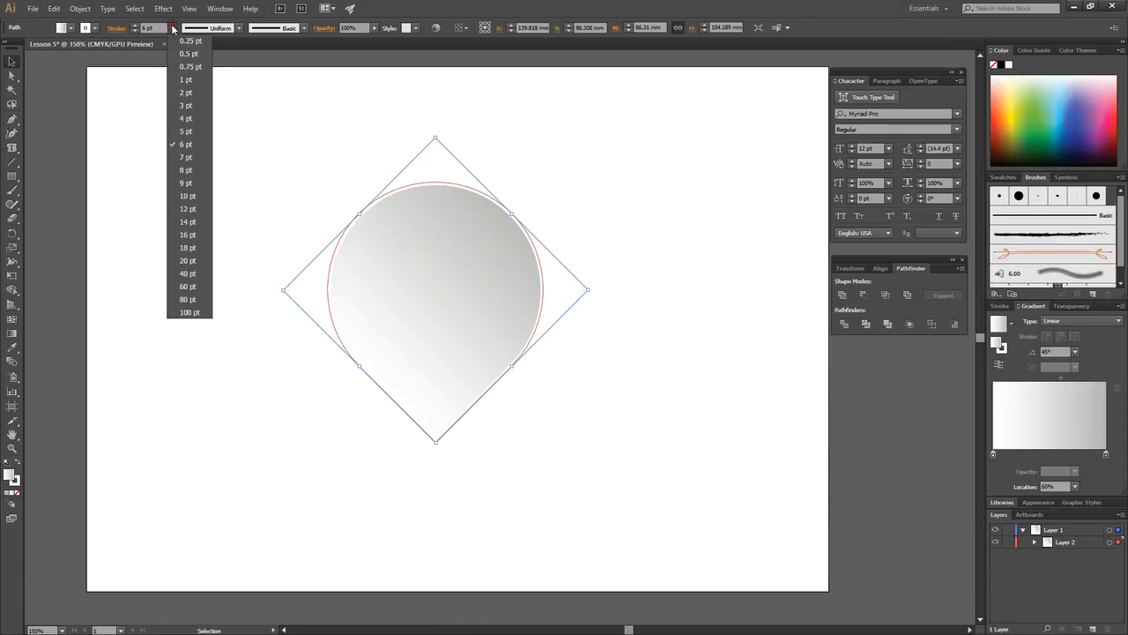
pyautogui.click(185, 109)
pyautogui.click(209, 189)
pyautogui.moveTo(230, 134); pyautogui.dragTo(279, 179)
pyautogui.moveTo(491, 407); pyautogui.dragTo(642, 496)
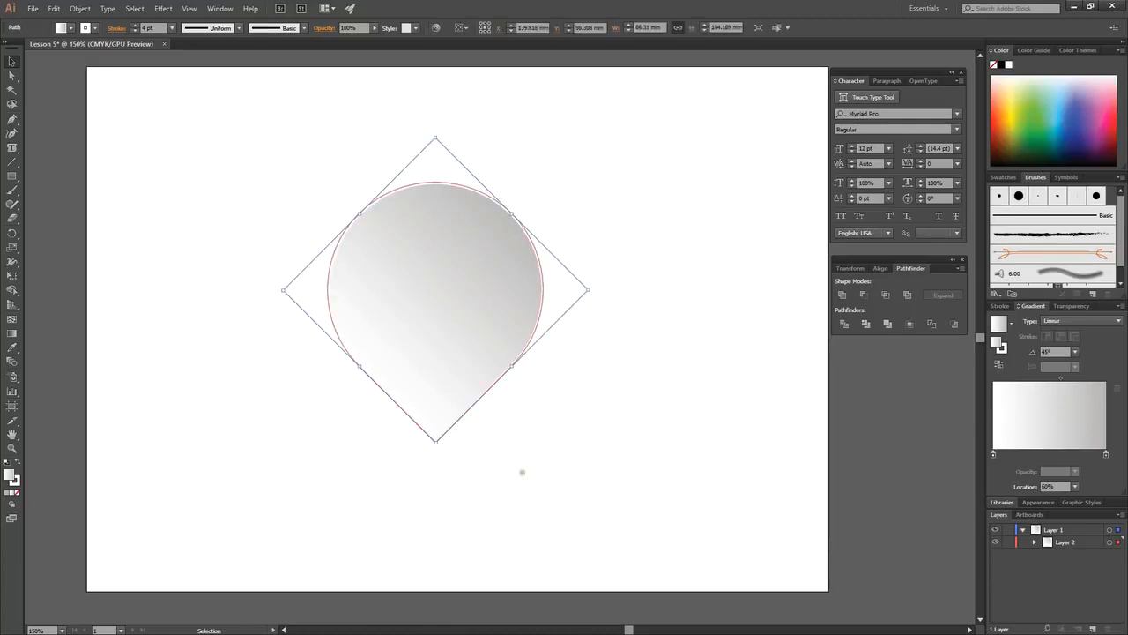
# Step: Start a Drop Shadow effect on the pin shape with preview on, and set its blur to 2 mm
pyautogui.click(163, 9)
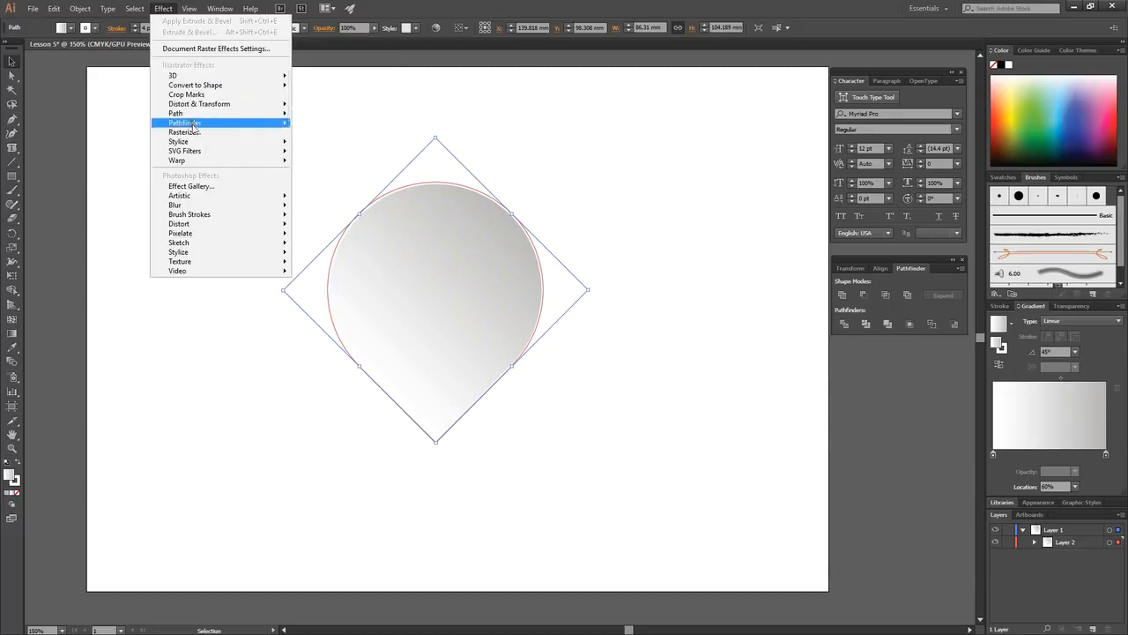
pyautogui.moveTo(196, 144)
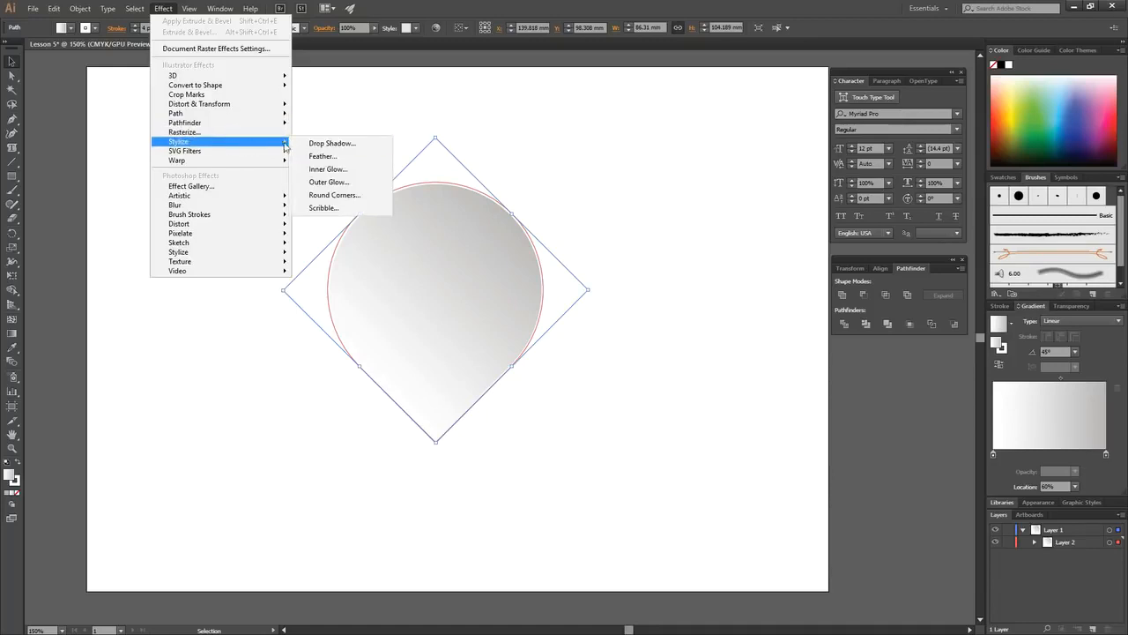
pyautogui.click(337, 148)
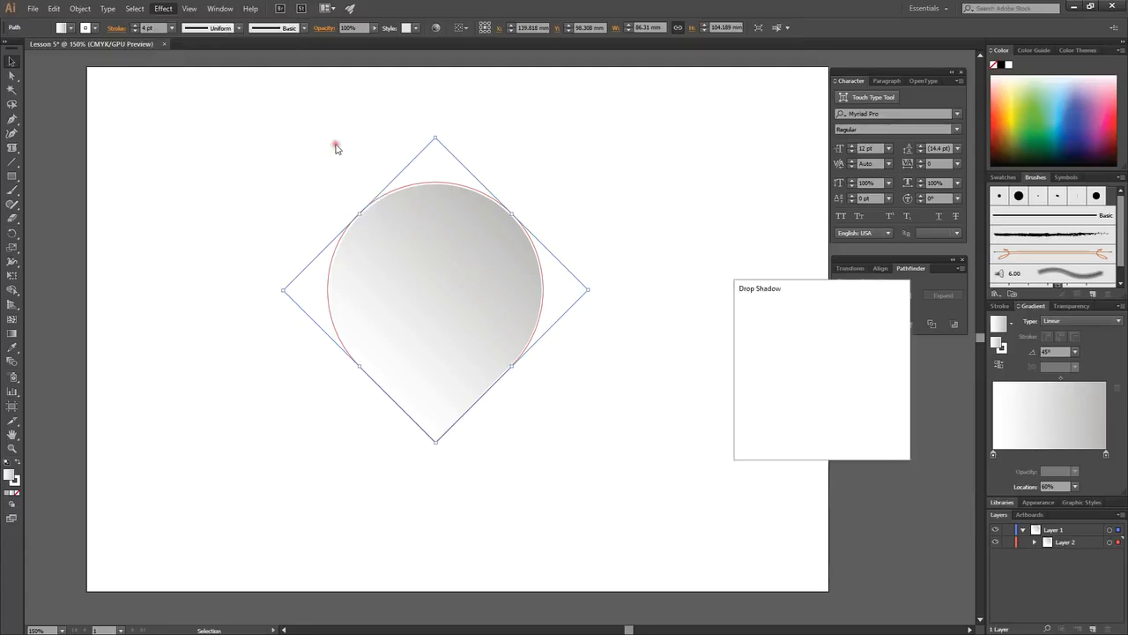
pyautogui.click(748, 433)
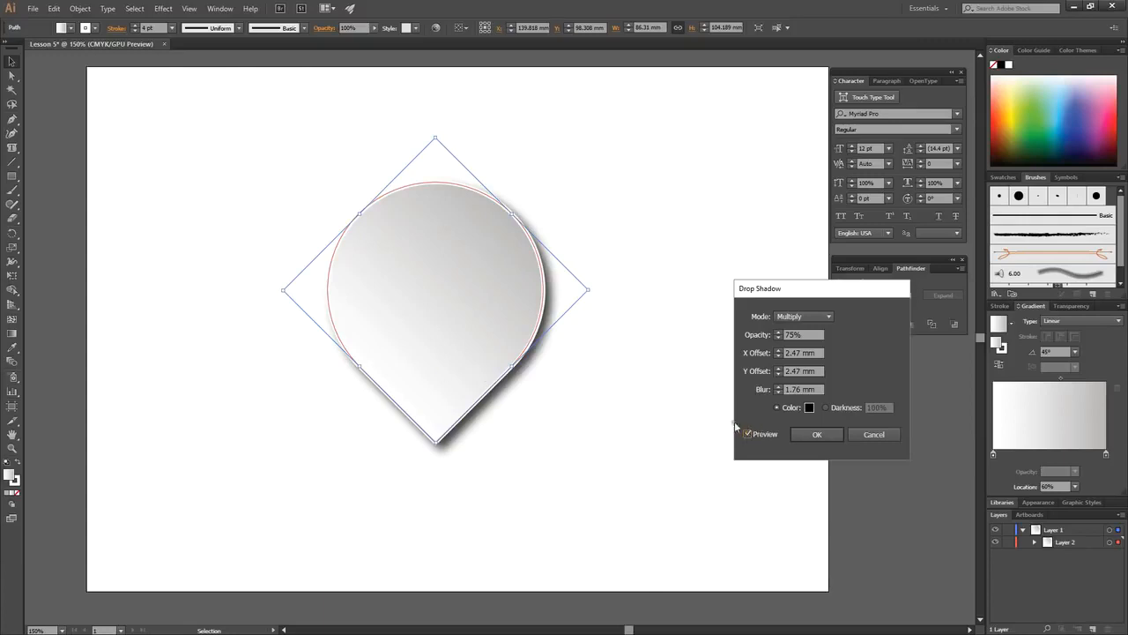
pyautogui.click(778, 389)
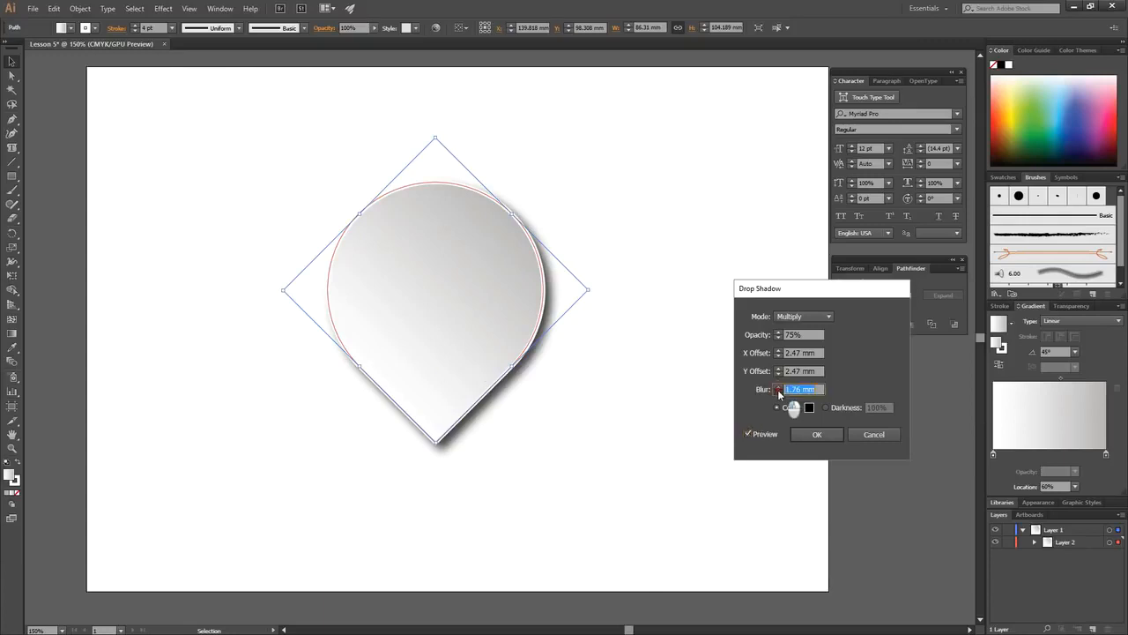
pyautogui.write('2')
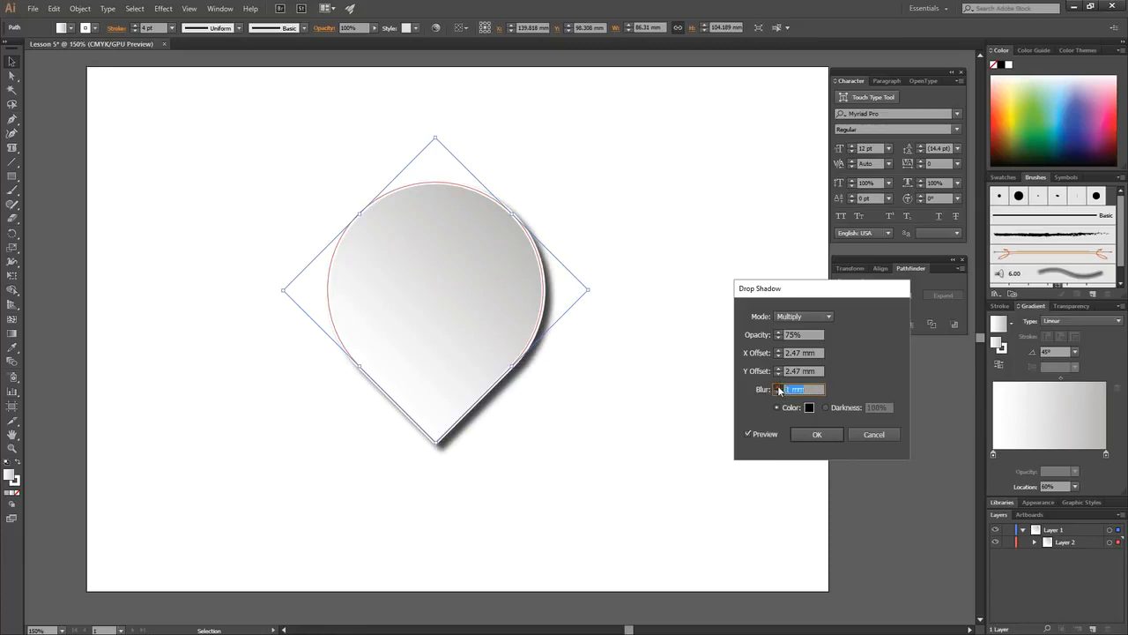
pyautogui.press('Tab')
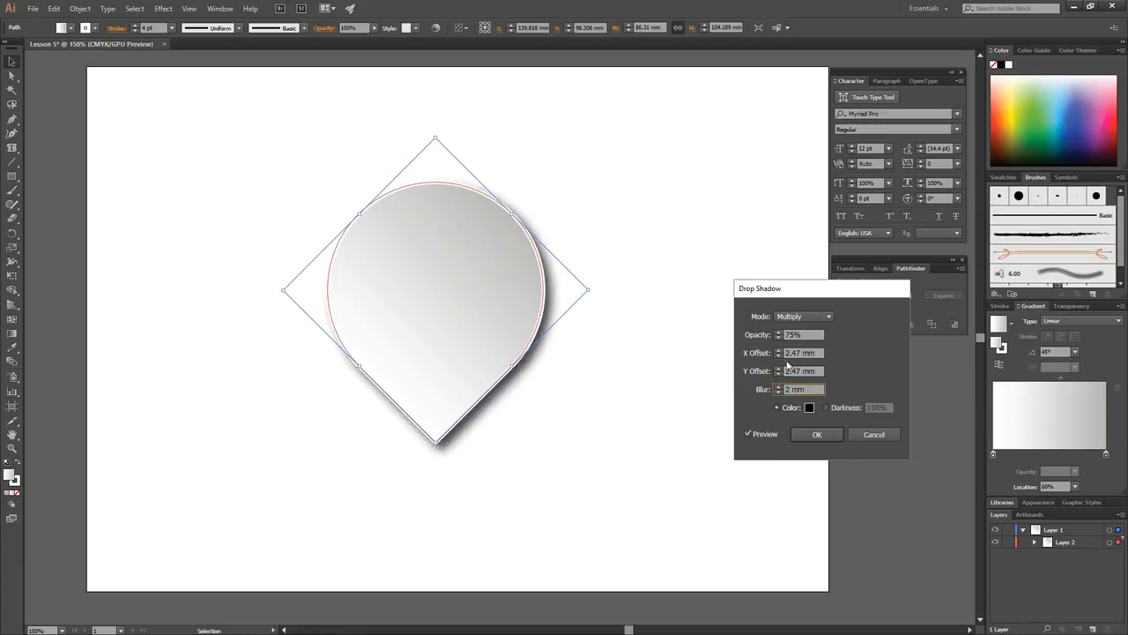
# Step: Try several negative X offsets for the drop shadow and set the X offset to -3 mm
pyautogui.click(777, 357)
pyautogui.write('0')
pyautogui.click(777, 357)
pyautogui.click(777, 357)
pyautogui.click(777, 357)
pyautogui.click(777, 357)
pyautogui.click(777, 357)
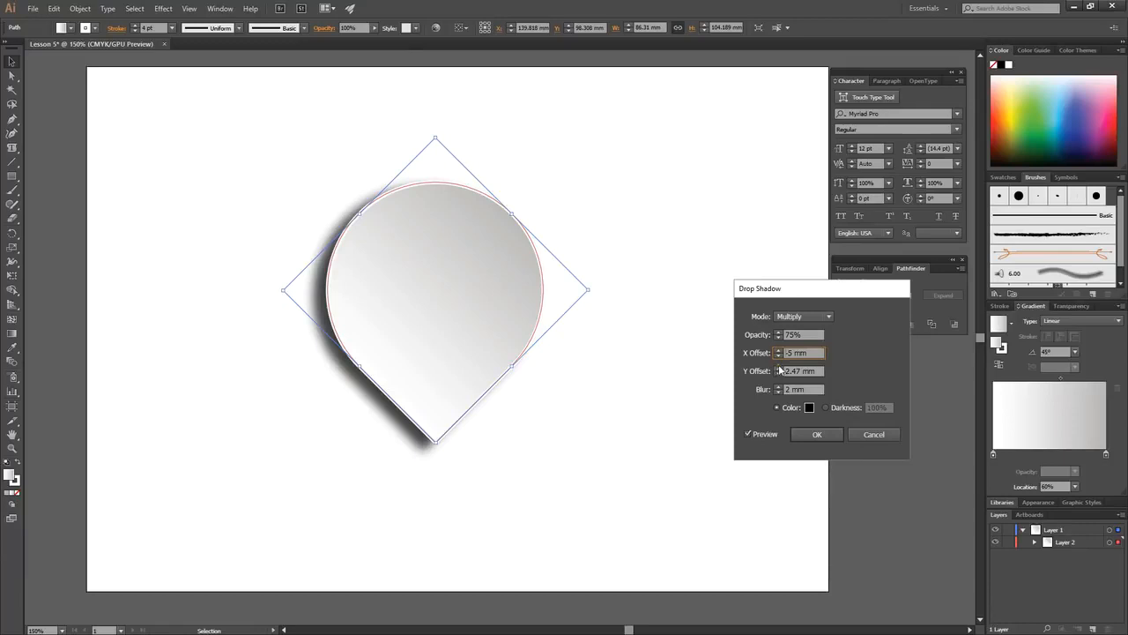
pyautogui.click(778, 356)
pyautogui.click(778, 356)
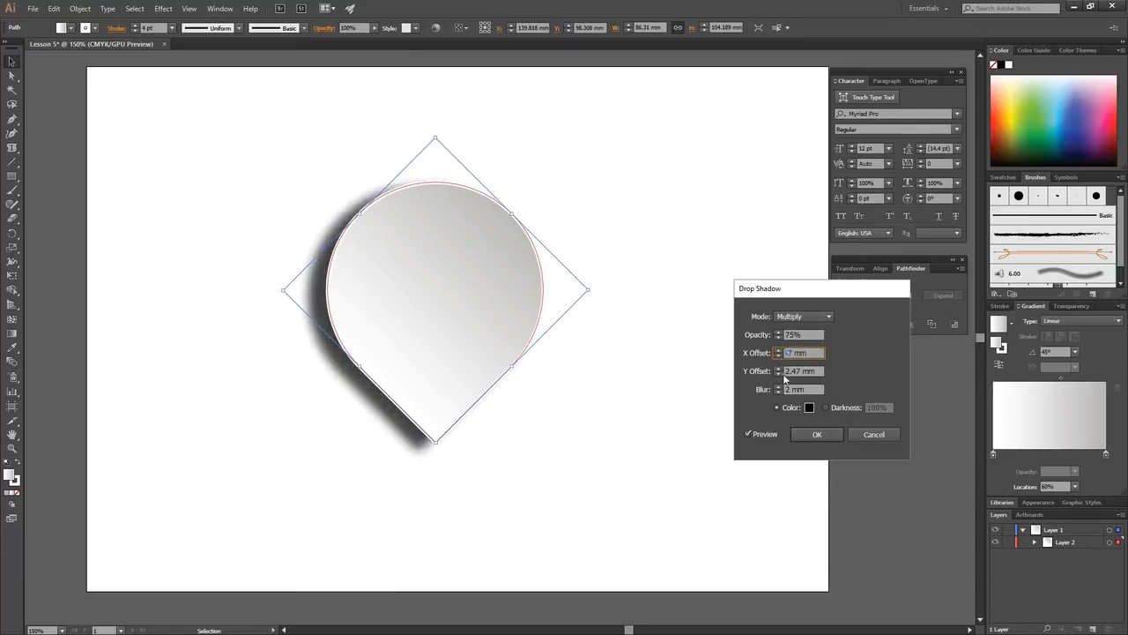
pyautogui.click(778, 356)
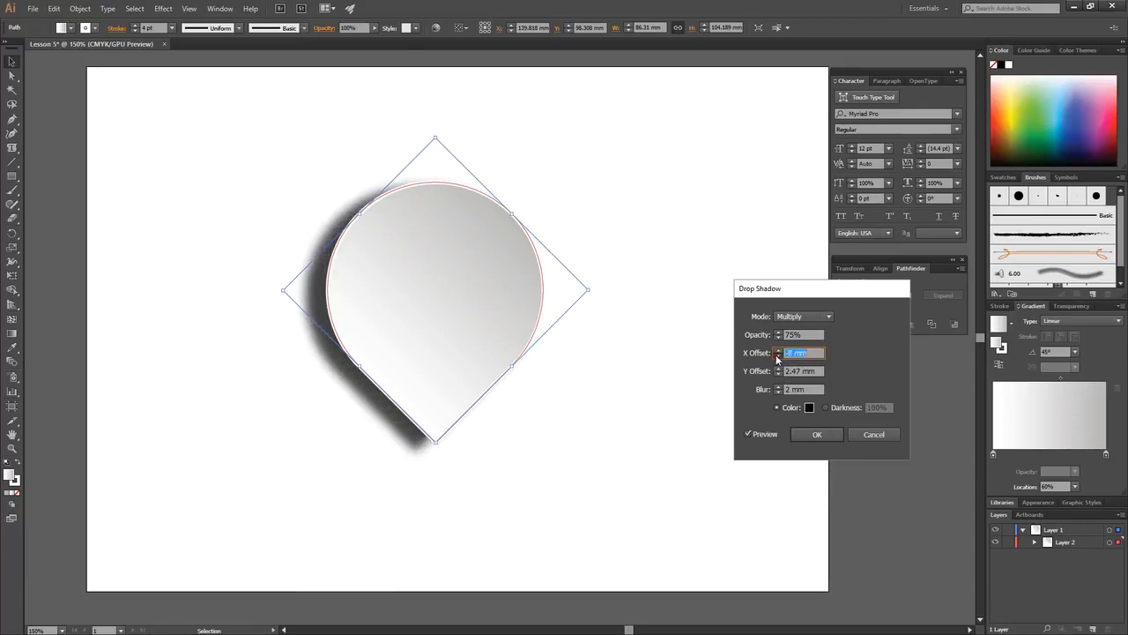
pyautogui.click(778, 357)
pyautogui.click(778, 349)
pyautogui.click(778, 349)
pyautogui.click(777, 349)
pyautogui.click(777, 349)
pyautogui.press('Up')
pyautogui.press('Tab')
# Step: Set the drop shadow's Y offset to 4 mm and apply the effect
pyautogui.click(777, 368)
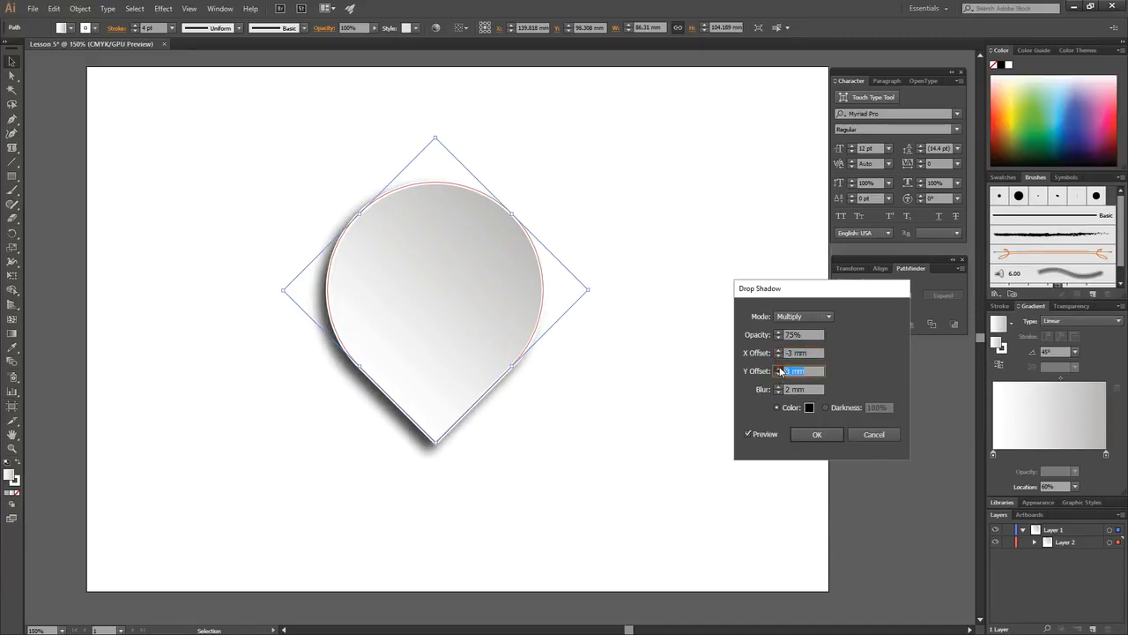
pyautogui.click(777, 367)
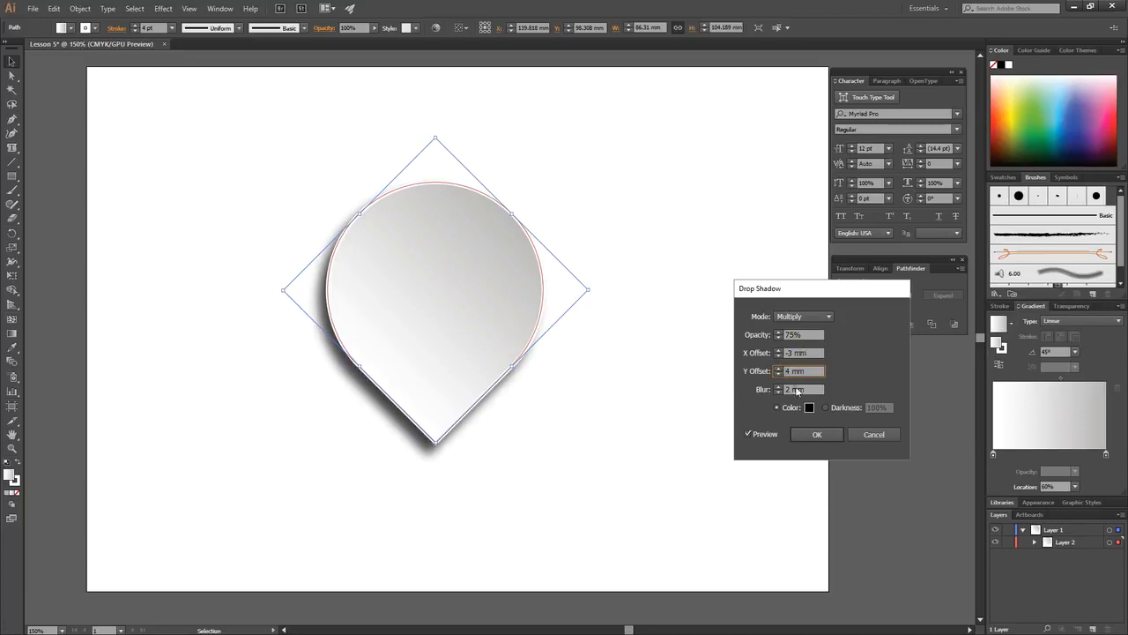
pyautogui.click(815, 435)
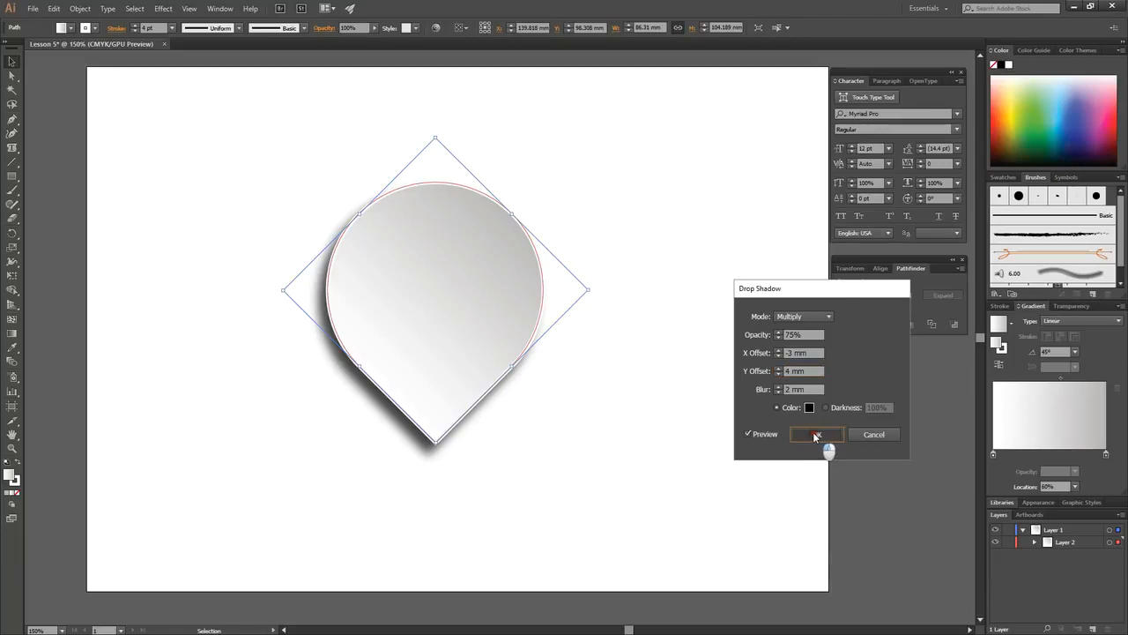
# Step: Reduce the pin shape's white stroke to 2 pt and deselect the shape
pyautogui.click(633, 410)
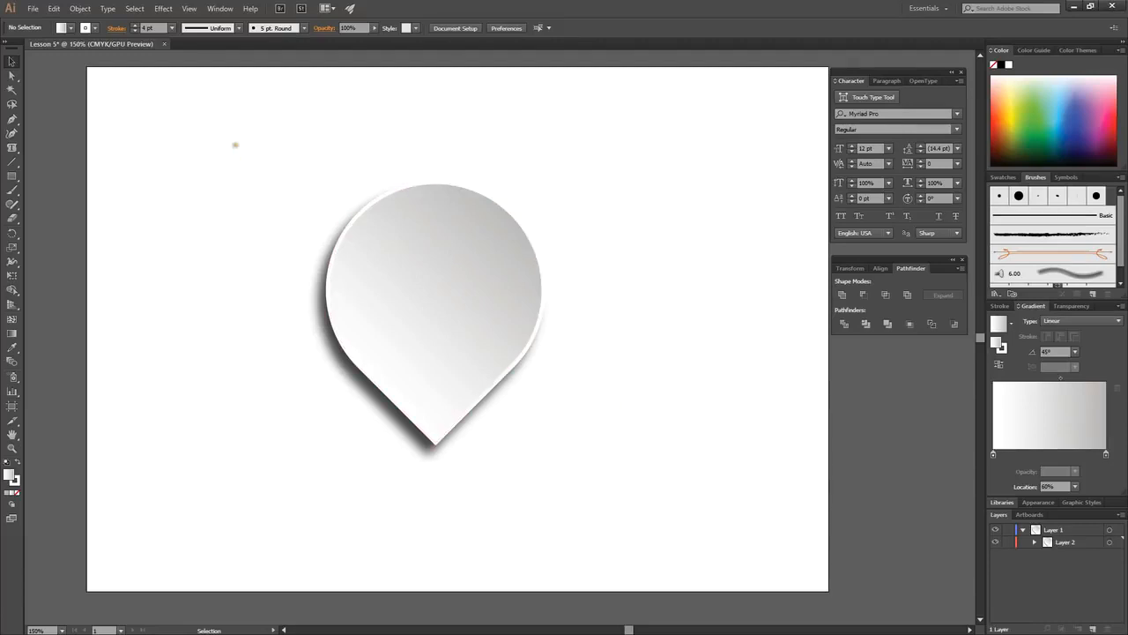
pyautogui.moveTo(262, 175); pyautogui.dragTo(588, 479)
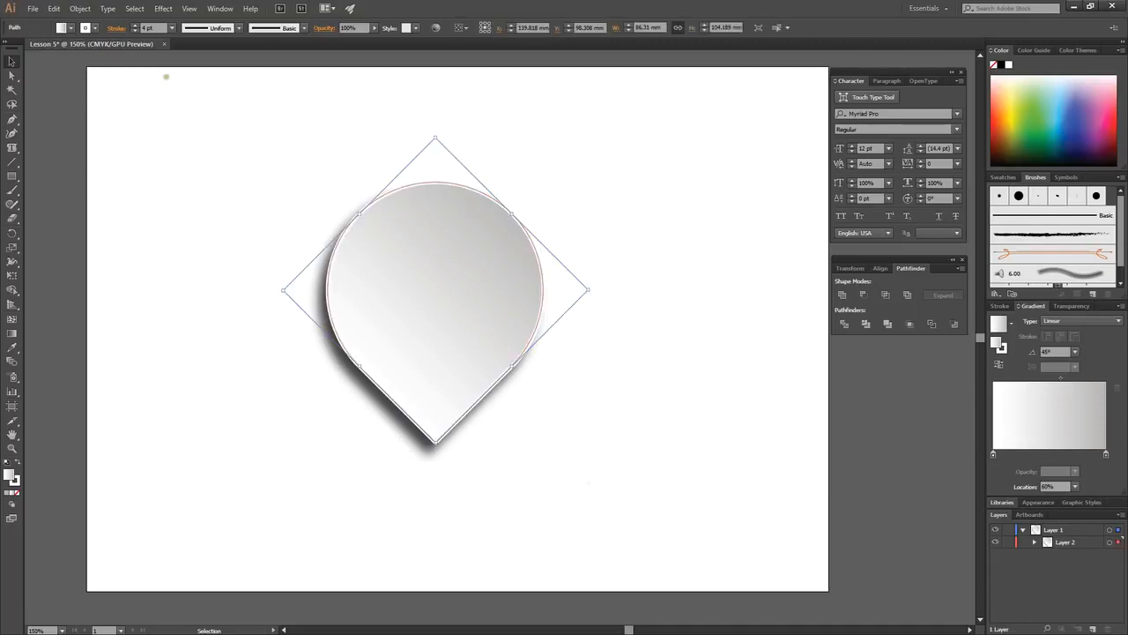
pyautogui.click(172, 28)
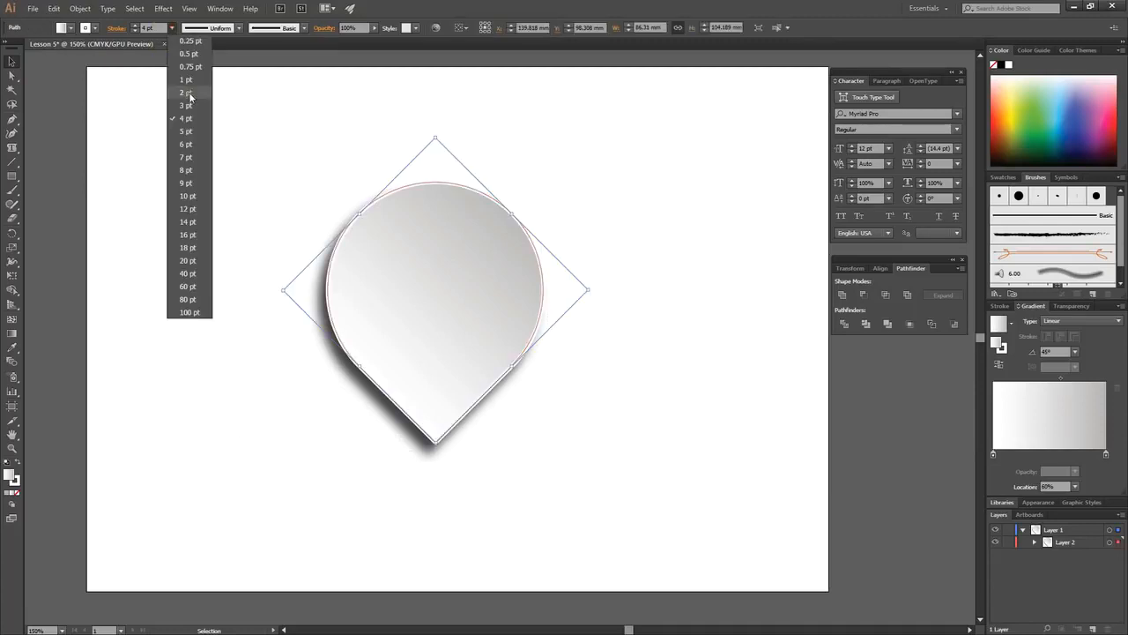
pyautogui.click(186, 92)
pyautogui.click(199, 146)
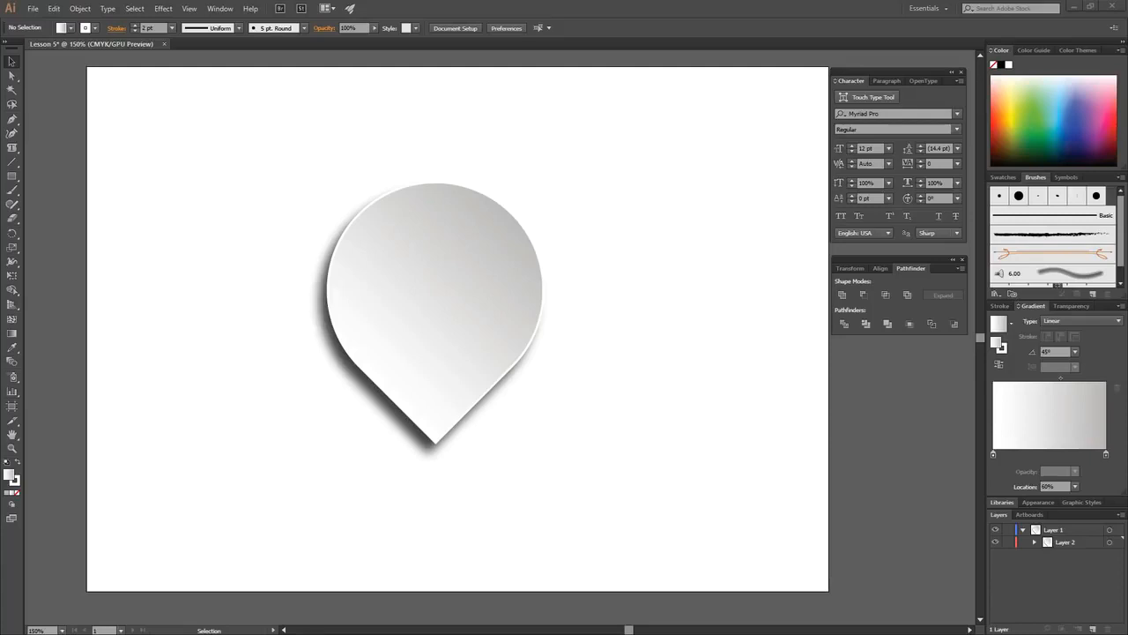
# Step: Start opening a file and browse to the Logos folder inside GRAPHIC DESIGN, AUGUST 2, Lesson 5
pyautogui.click(33, 9)
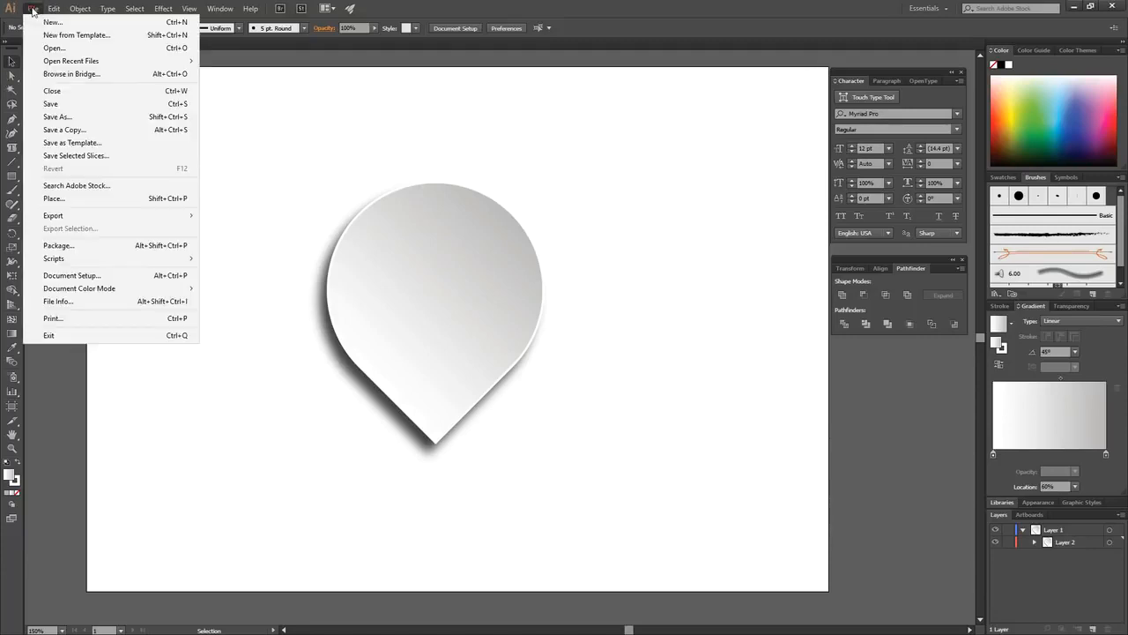
pyautogui.press('Escape')
pyautogui.hotkey('ctrl', 'o')
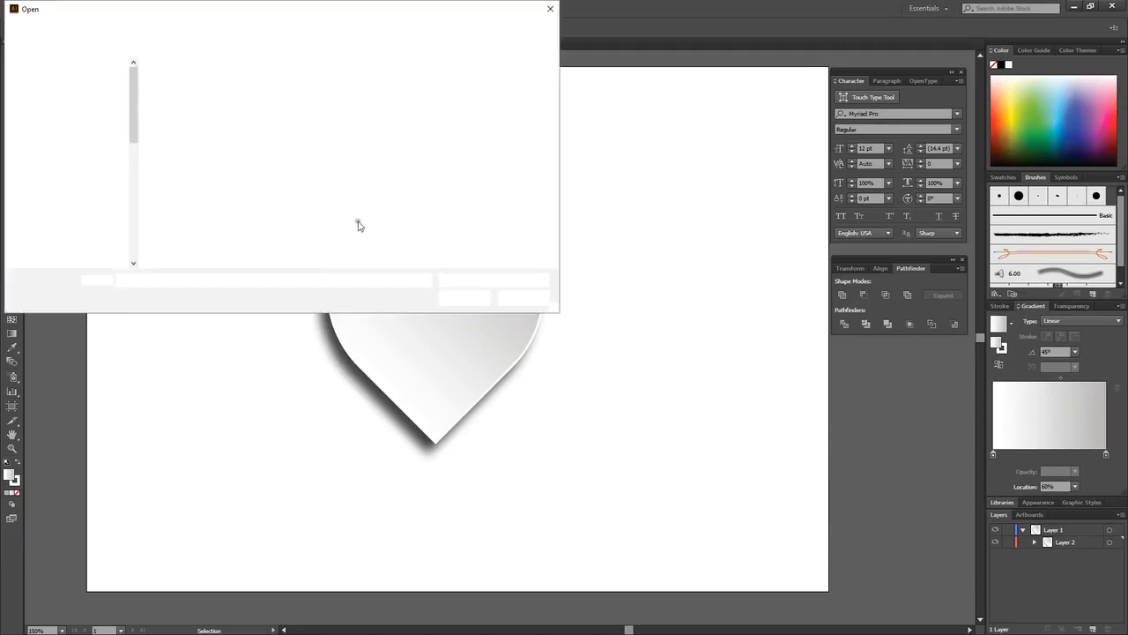
pyautogui.click(245, 29)
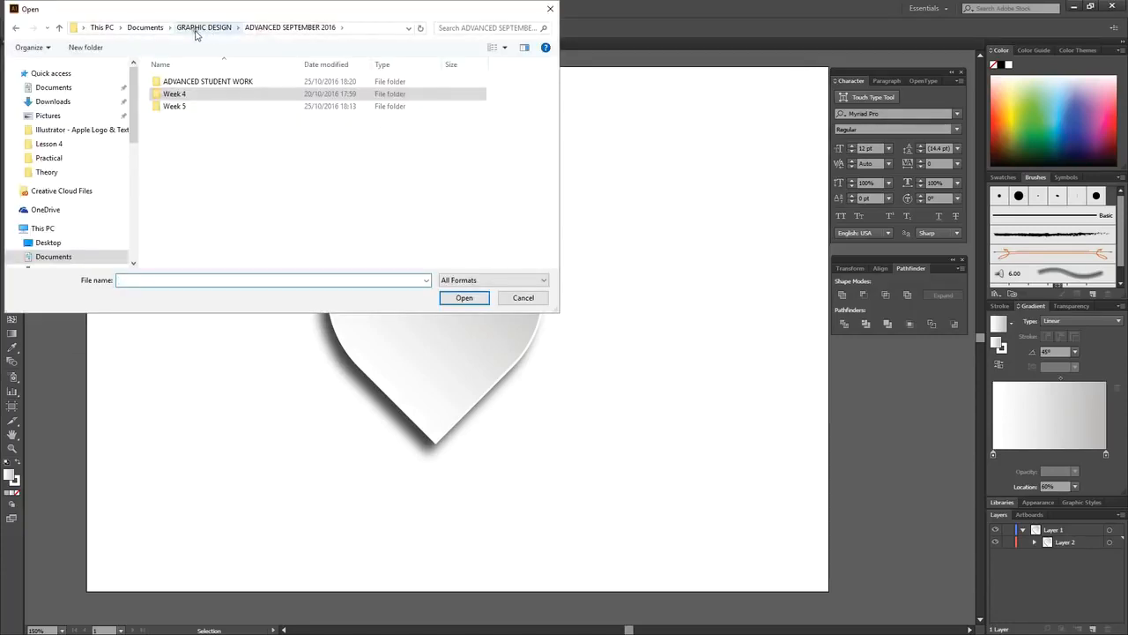
pyautogui.click(202, 29)
pyautogui.scroll(-2, 164, 184)
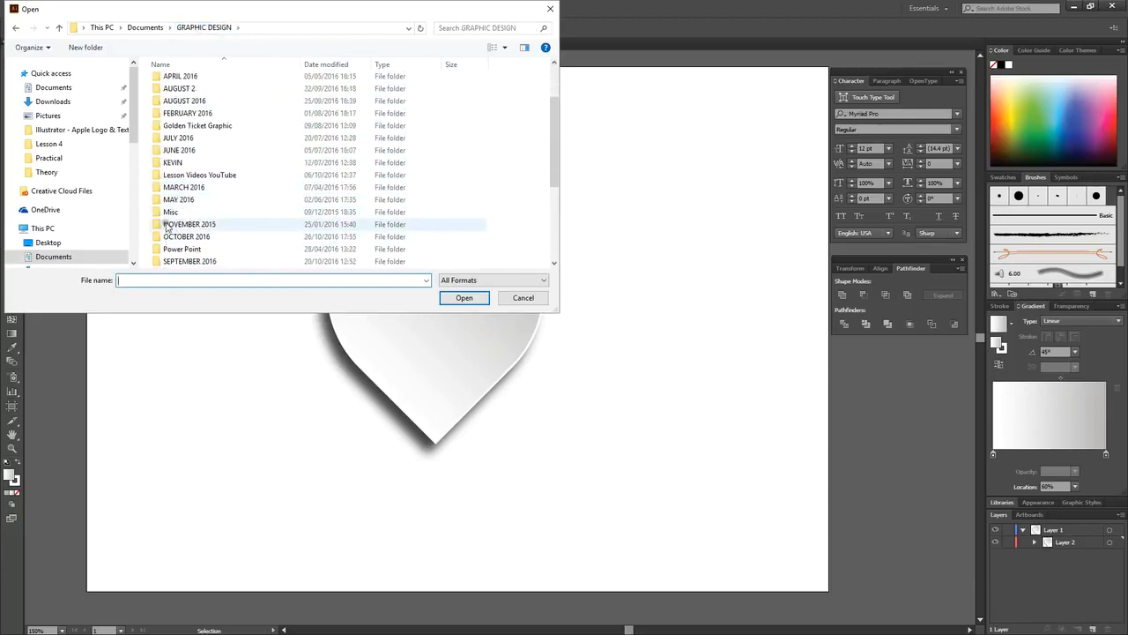
pyautogui.scroll(2, 167, 222)
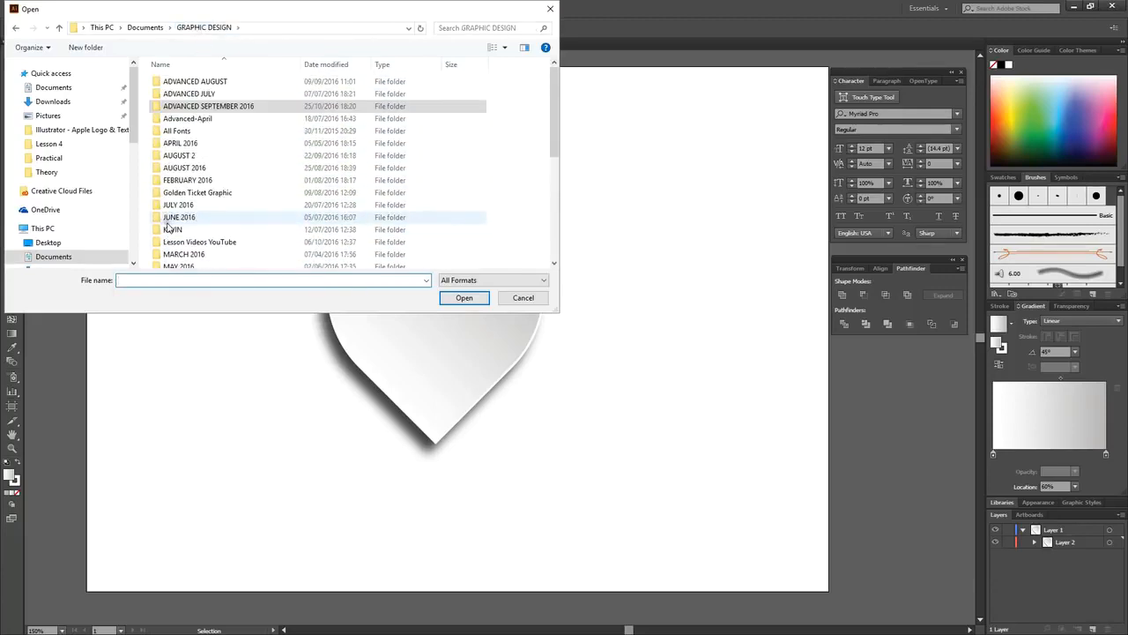
pyautogui.doubleClick(163, 156)
pyautogui.click(157, 132)
pyautogui.doubleClick(157, 132)
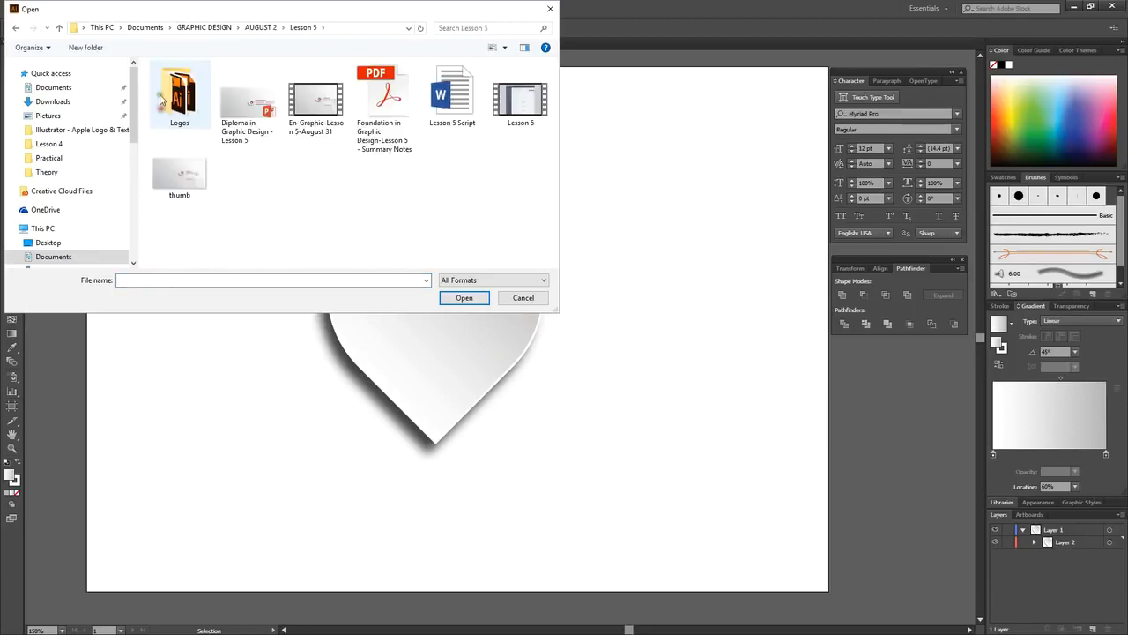
pyautogui.doubleClick(183, 111)
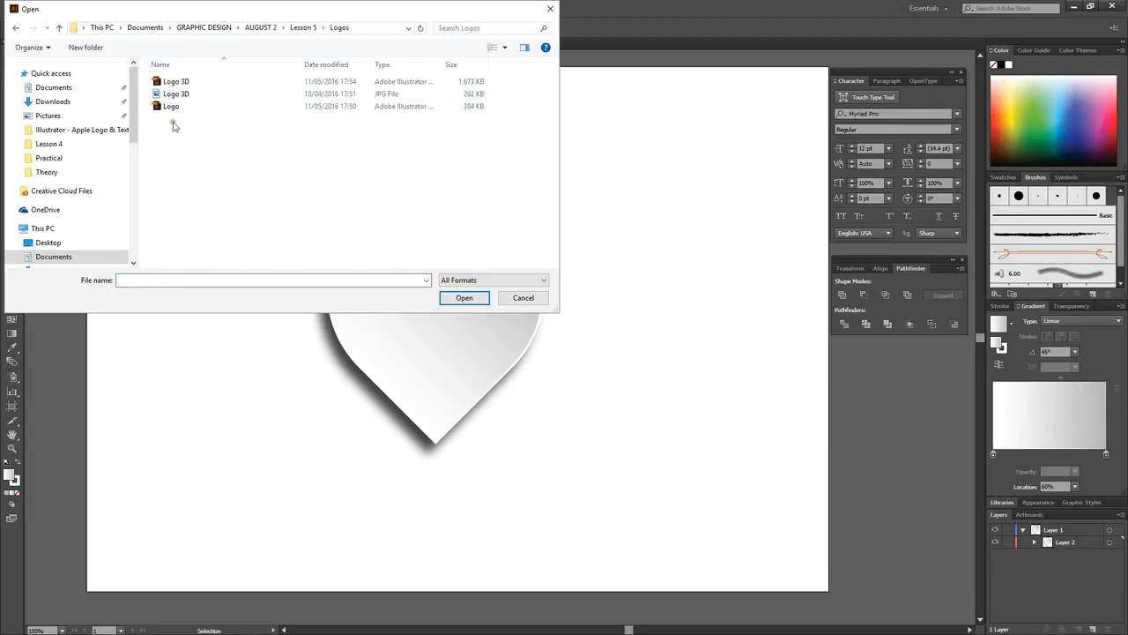
# Step: Open both Logo 3D files (Illustrator and JPG) and the Logo Illustrator file together
pyautogui.click(164, 108)
pyautogui.keyDown('shift'); pyautogui.click(166, 82); pyautogui.keyUp('shift')
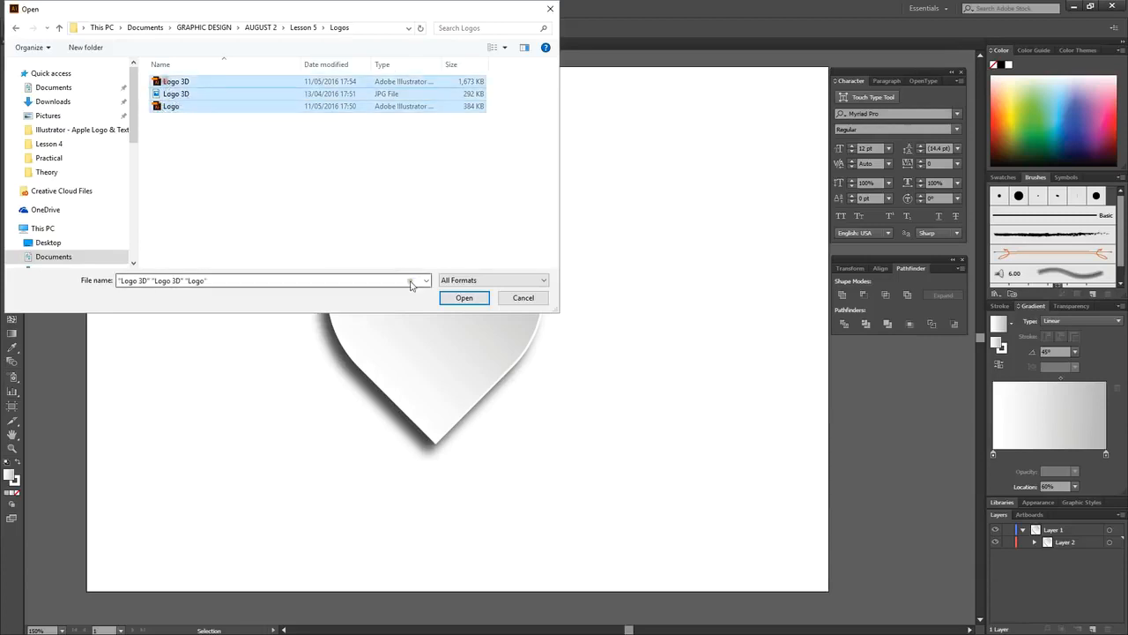
pyautogui.click(170, 107)
pyautogui.keyDown('shift'); pyautogui.click(168, 85); pyautogui.keyUp('shift')
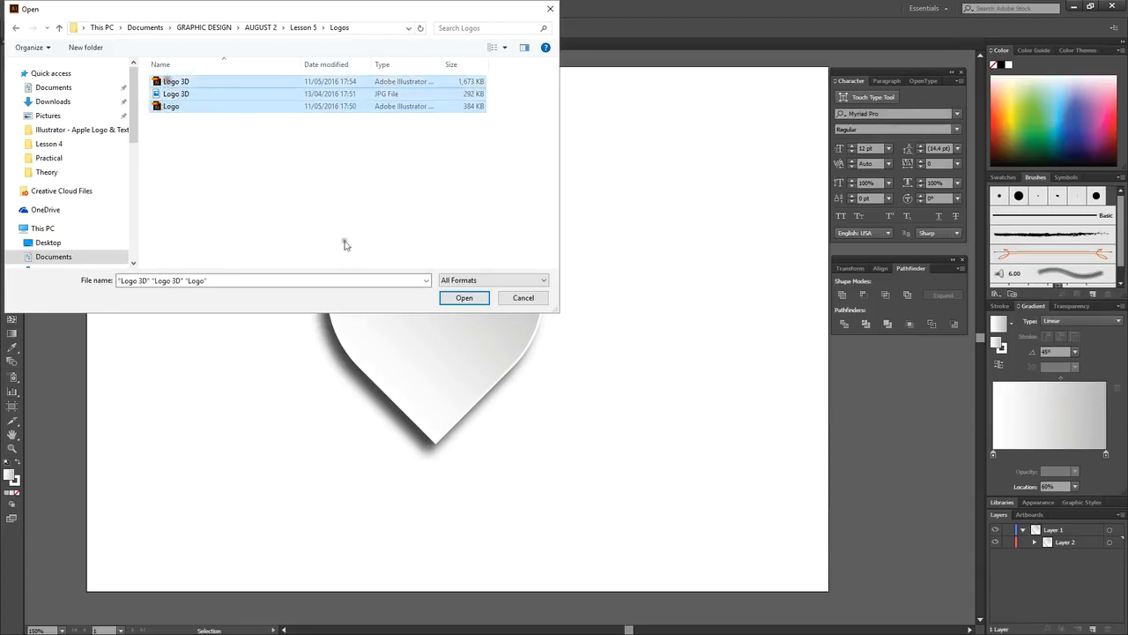
pyautogui.click(464, 297)
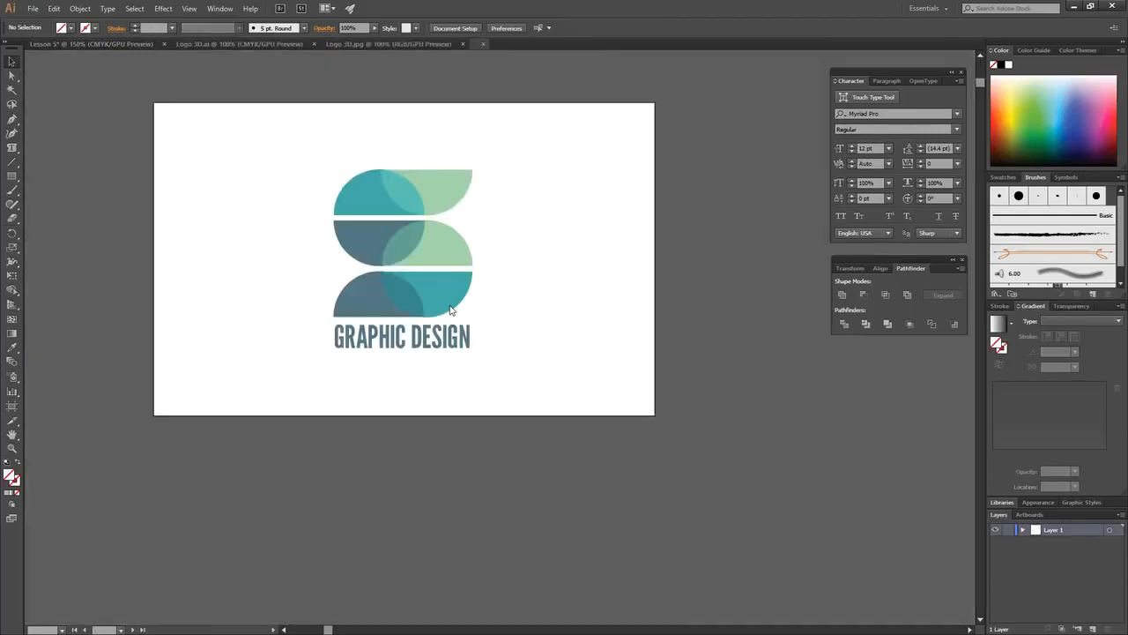
# Step: Show the Logo.ai document and enlarge its view to 100% to examine the logo
pyautogui.click(364, 46)
pyautogui.click(503, 46)
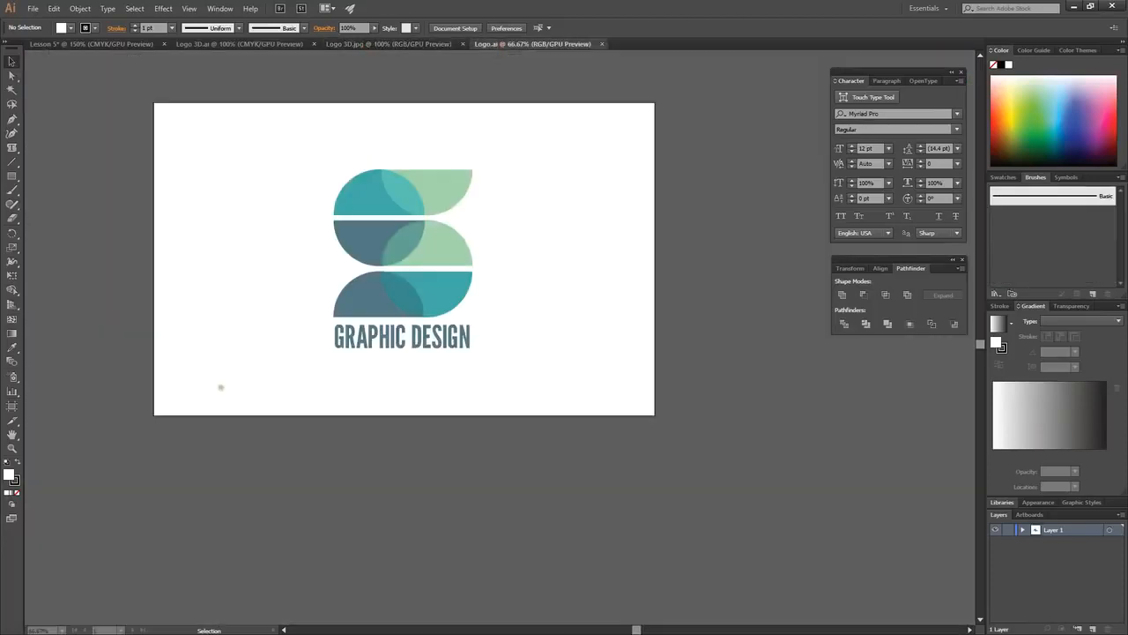
pyautogui.click(14, 449)
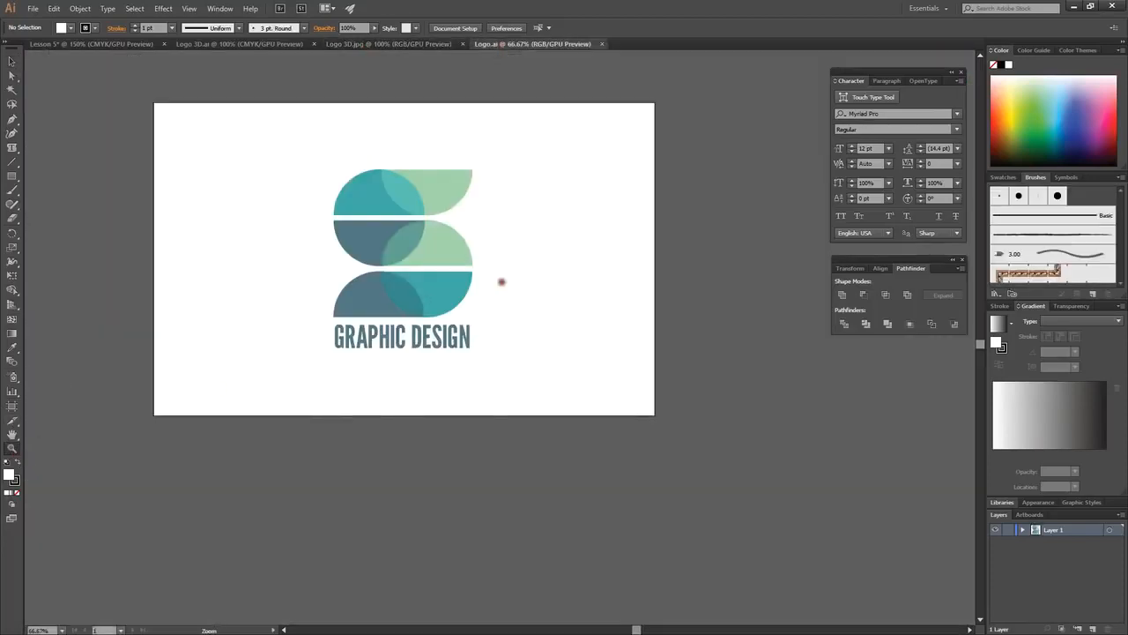
pyautogui.click(503, 279)
pyautogui.moveTo(334, 269); pyautogui.dragTo(445, 278)
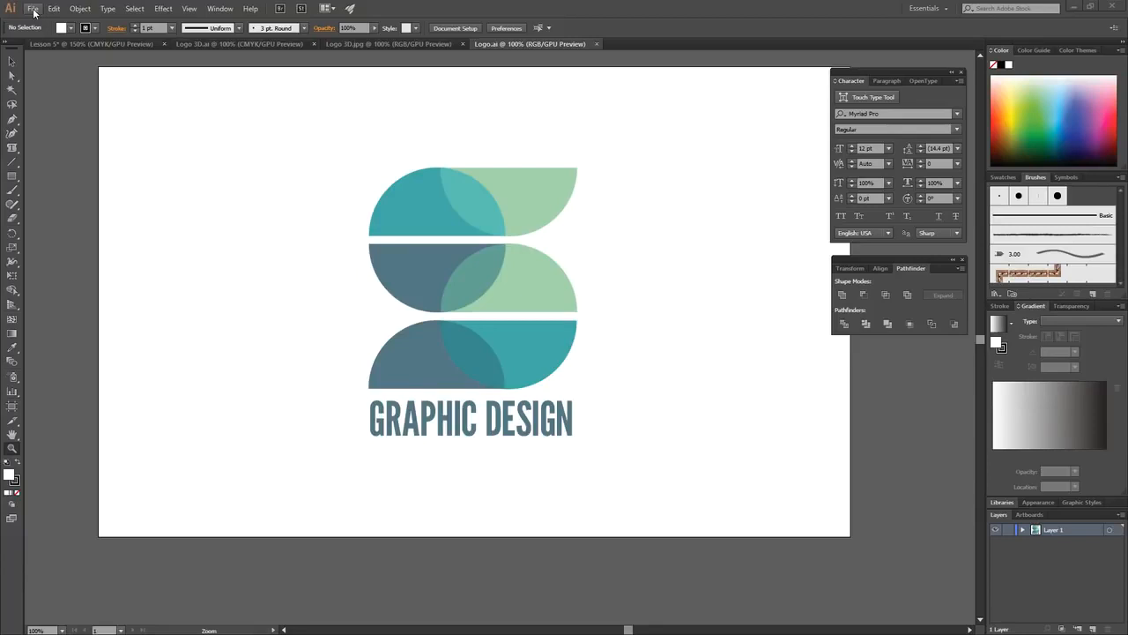
# Step: In the Lesson 5 document, review the file formats offered for saving and cancel without saving
pyautogui.click(105, 46)
pyautogui.click(32, 8)
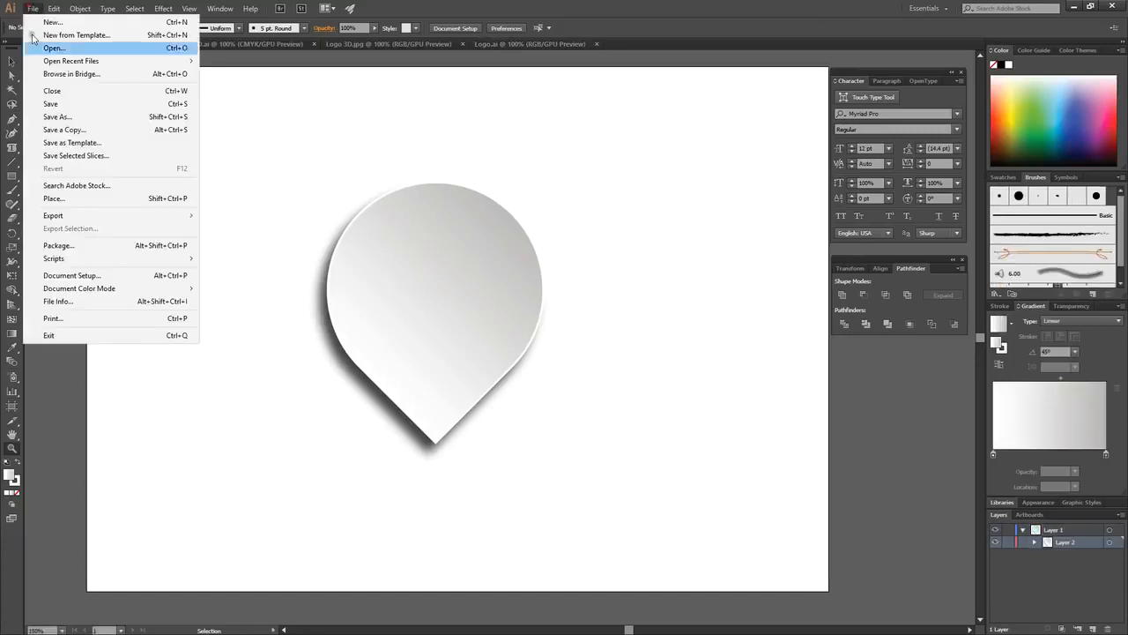
pyautogui.click(75, 105)
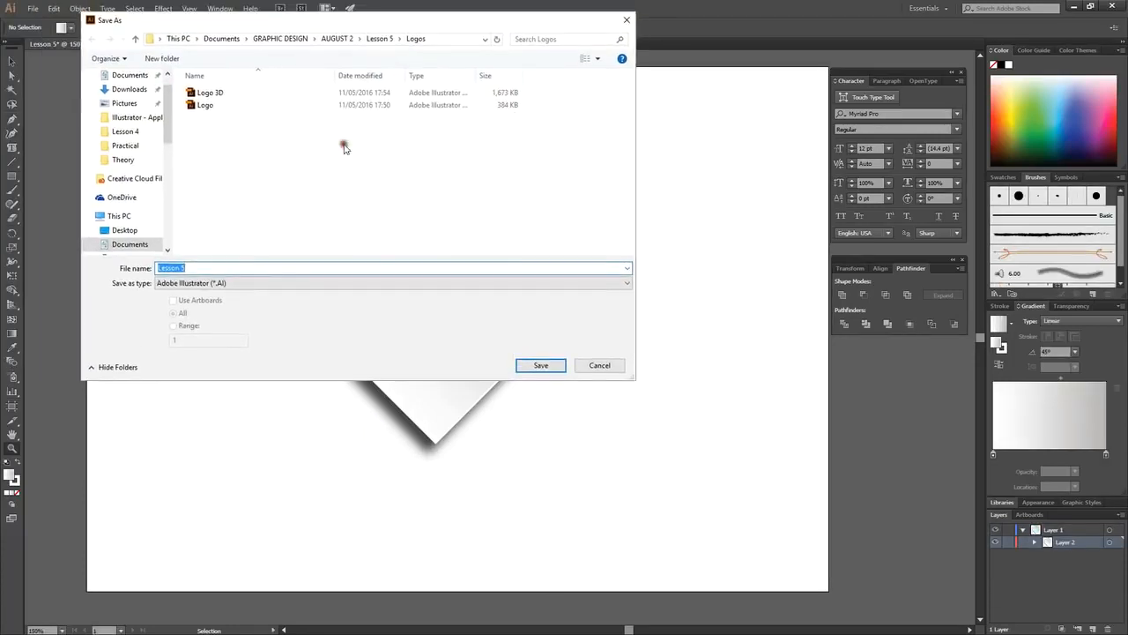
pyautogui.click(327, 284)
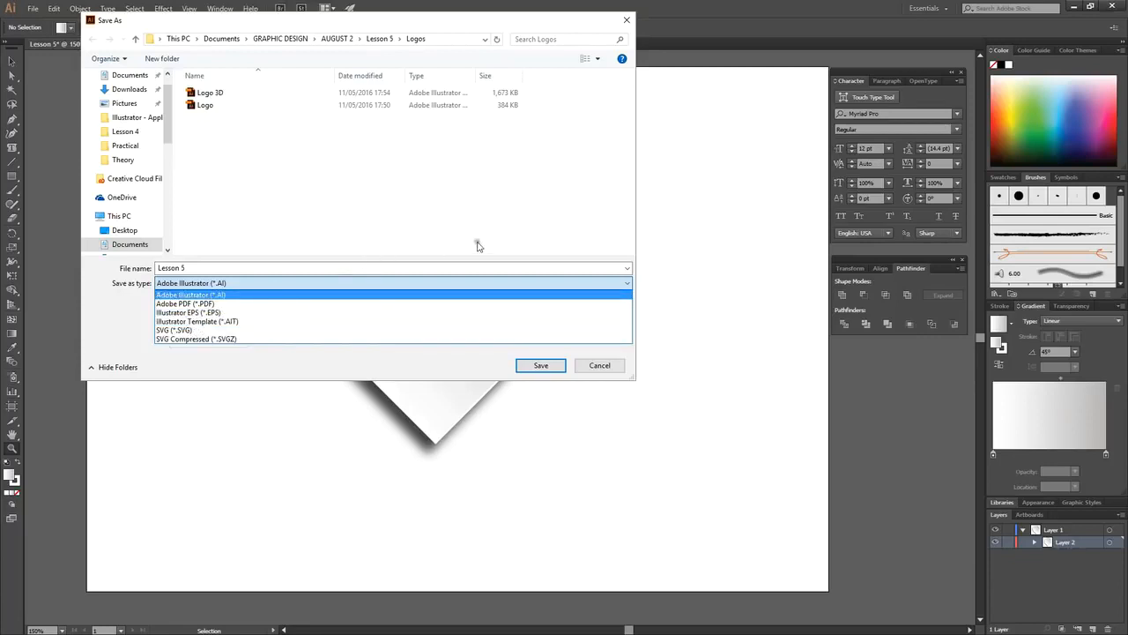
pyautogui.click(466, 208)
pyautogui.click(595, 365)
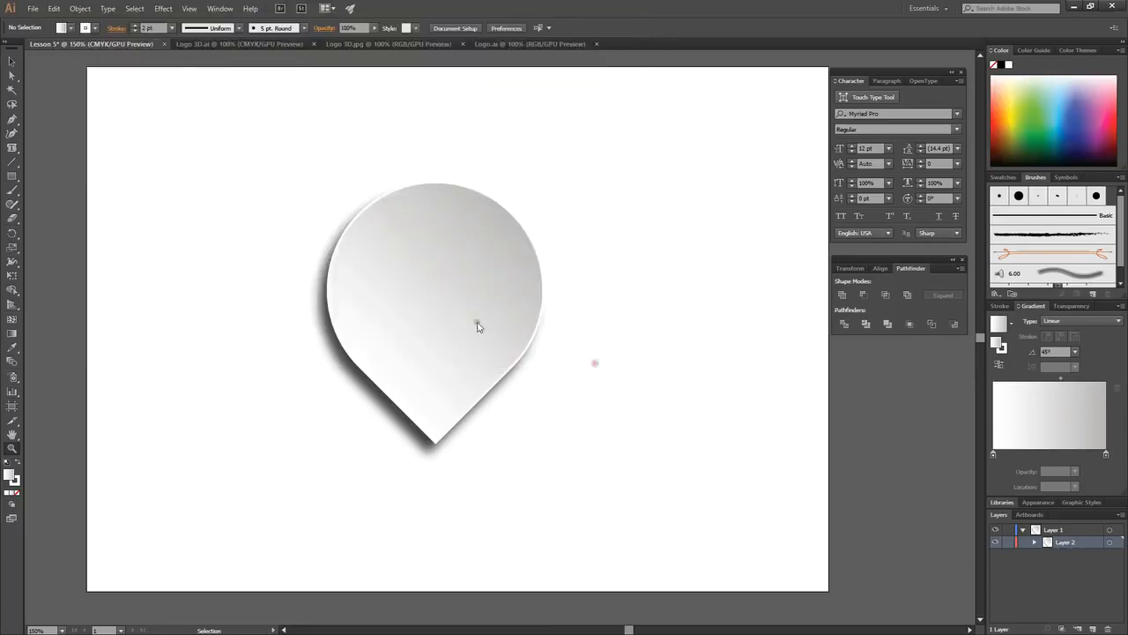
# Step: Magnify the Lesson 5 artboard strongly, return to 150% and centre the pin shape in view
pyautogui.press('z')
pyautogui.moveTo(649, 590); pyautogui.dragTo(634, 539)
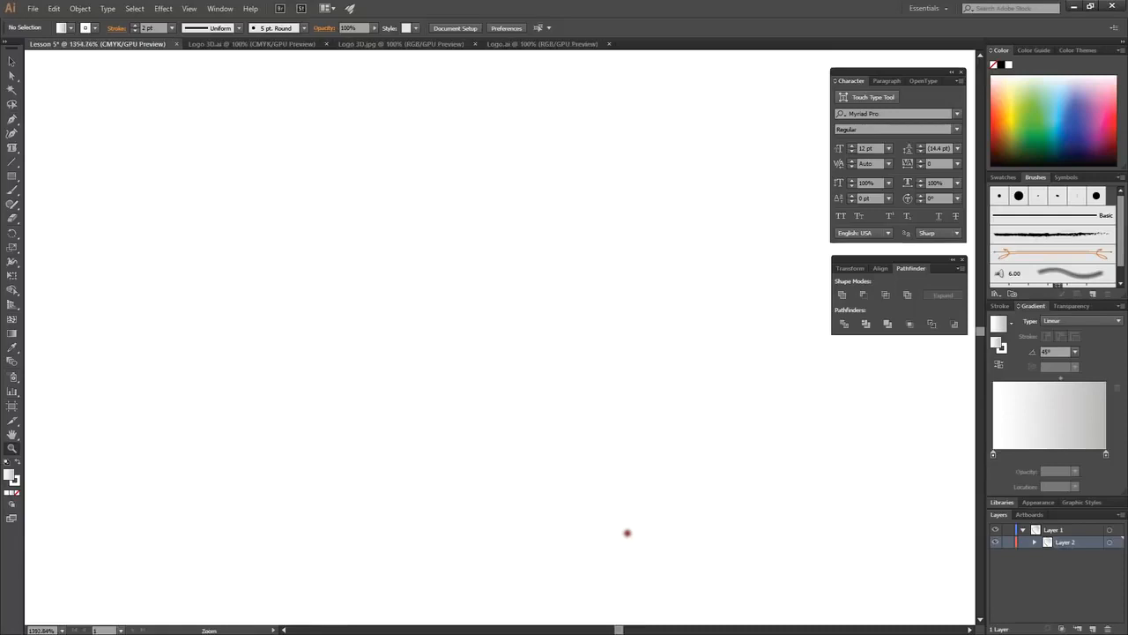
pyautogui.keyDown('alt'); pyautogui.click(307, 432); pyautogui.keyUp('alt')
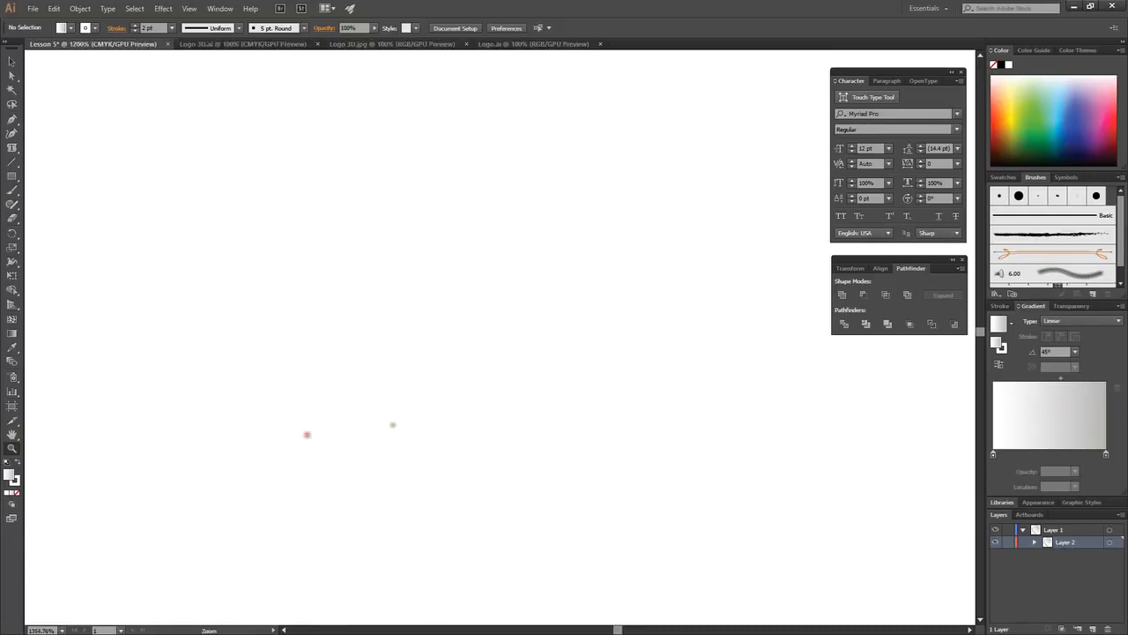
pyautogui.hotkey('ctrl', '-')
pyautogui.hotkey('ctrl', '-')
pyautogui.hotkey('ctrl', '-')
pyautogui.hotkey('ctrl', '-')
pyautogui.hotkey('ctrl', '-')
pyautogui.hotkey('ctrl', '-')
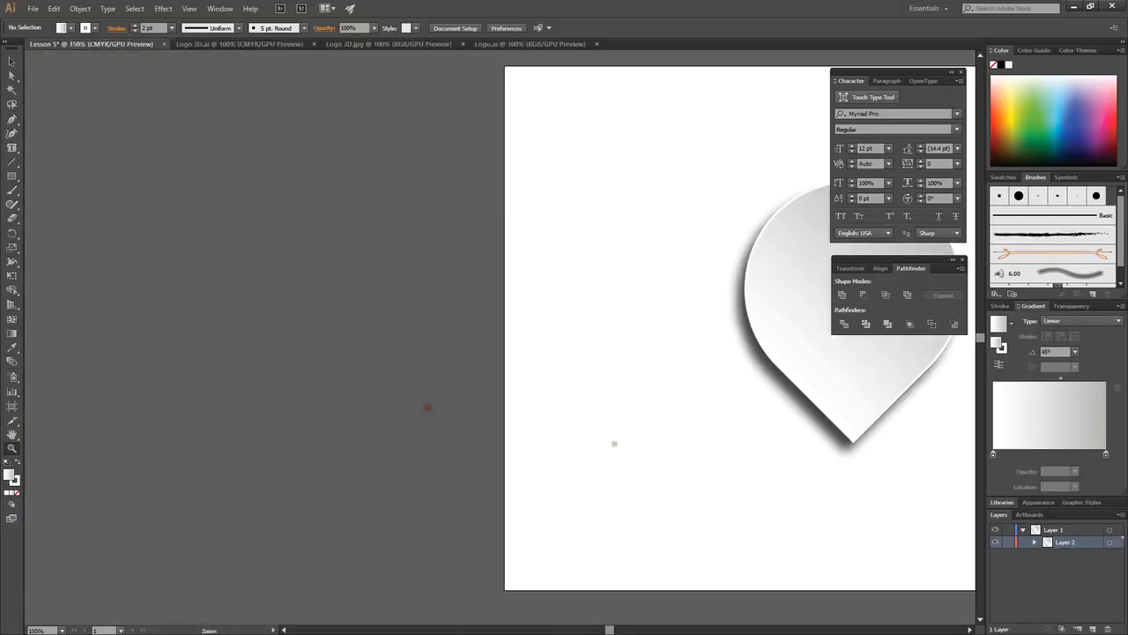
pyautogui.moveTo(650, 438); pyautogui.dragTo(208, 444)
# Step: Copy the pin shape, switch to Photoshop and paste it into the Untitled-1 document as a Smart Object
pyautogui.click(12, 61)
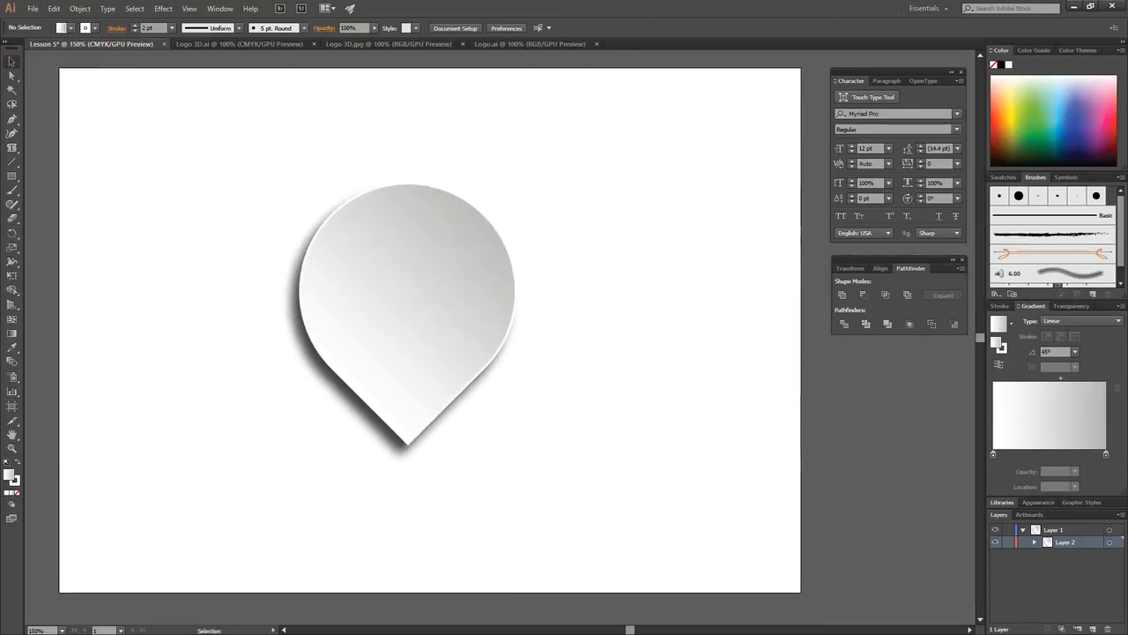
pyautogui.moveTo(212, 124); pyautogui.dragTo(559, 486)
pyautogui.press('a')
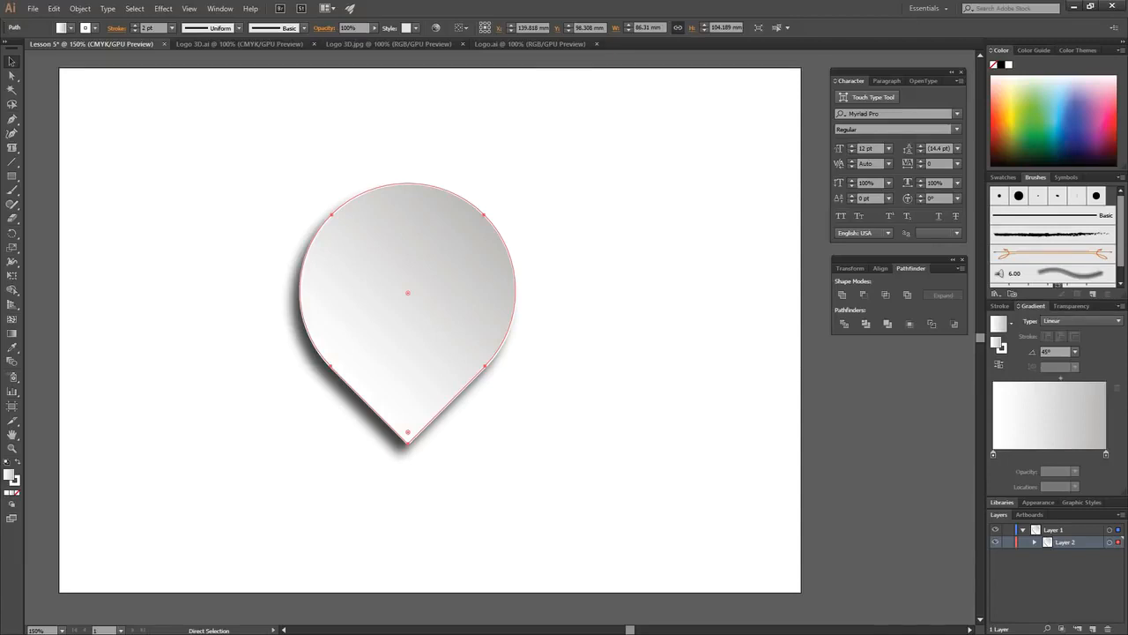
pyautogui.hotkey('alt', 'Tab')
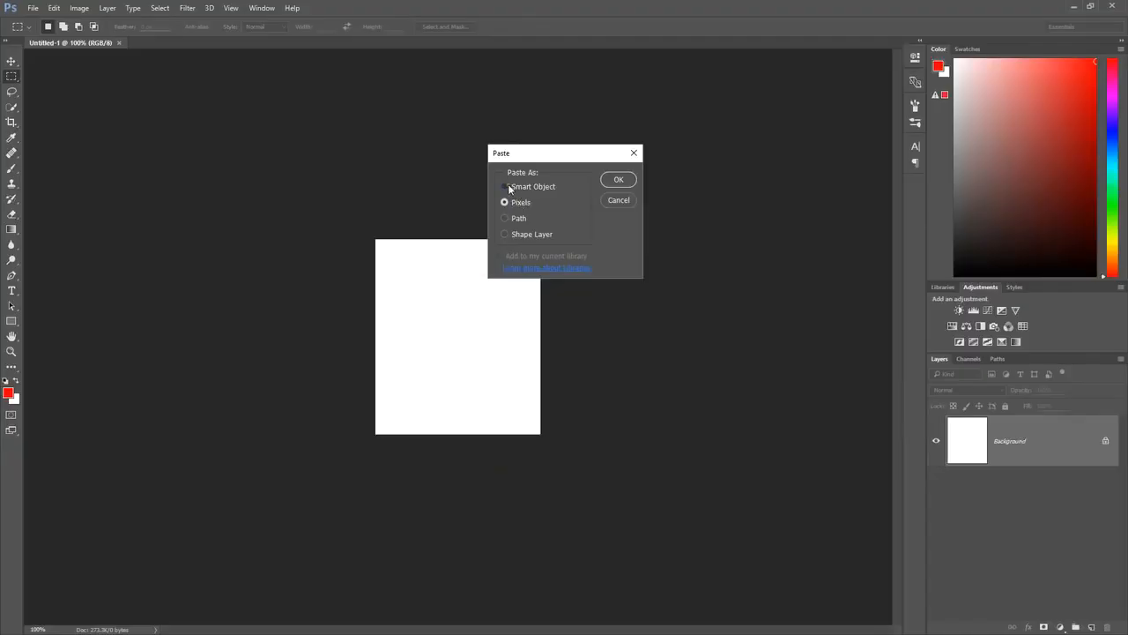
pyautogui.click(510, 187)
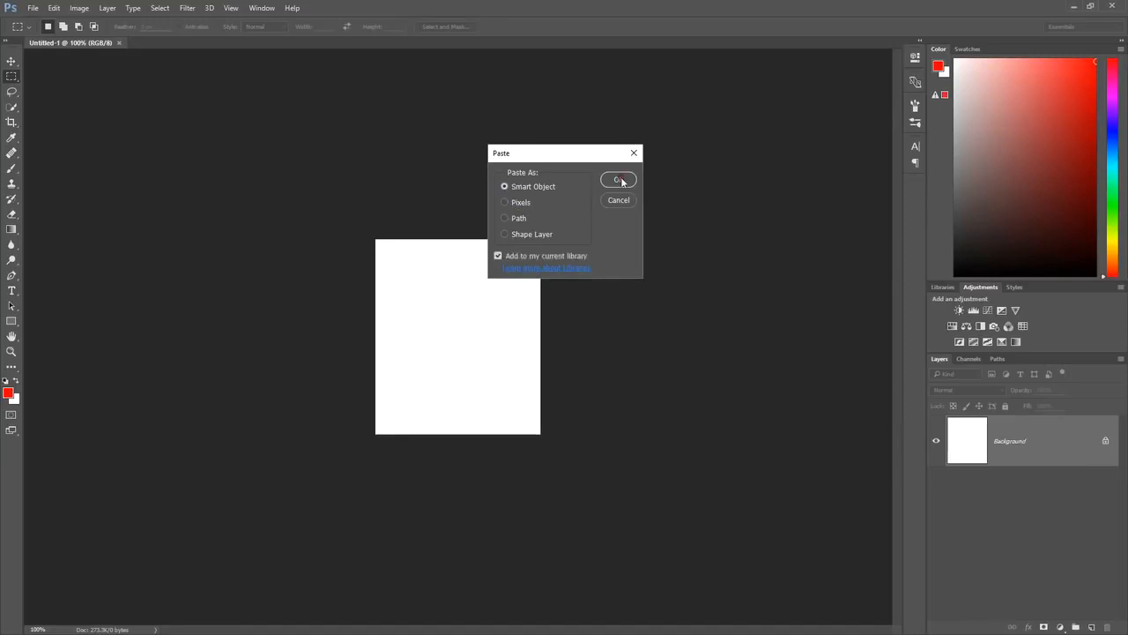
pyautogui.click(618, 180)
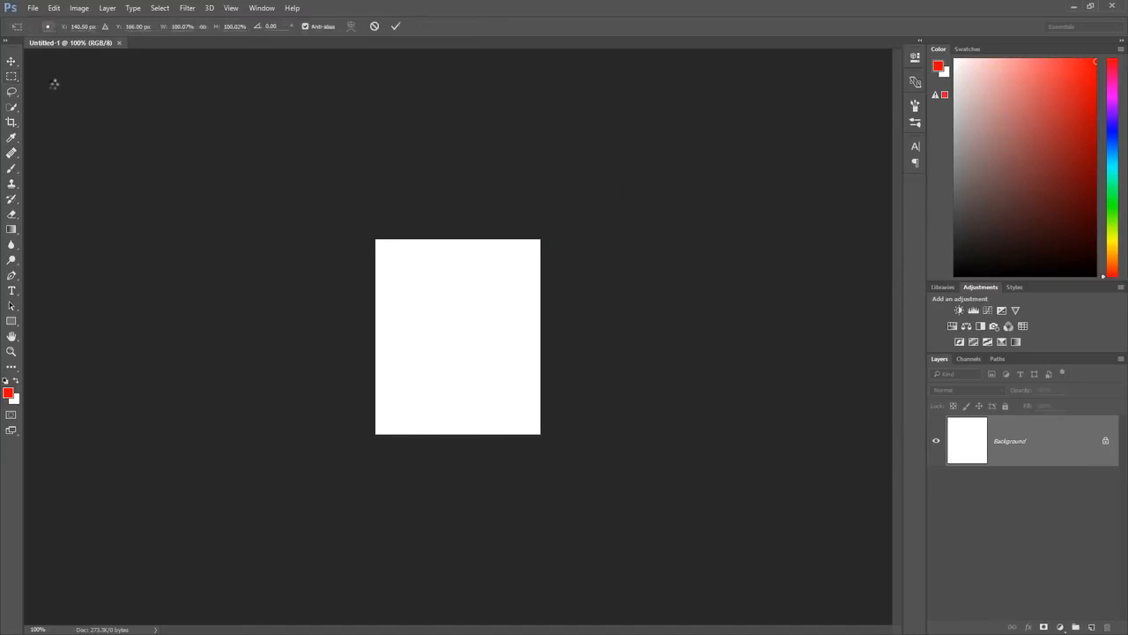
pyautogui.click(16, 73)
pyautogui.click(541, 243)
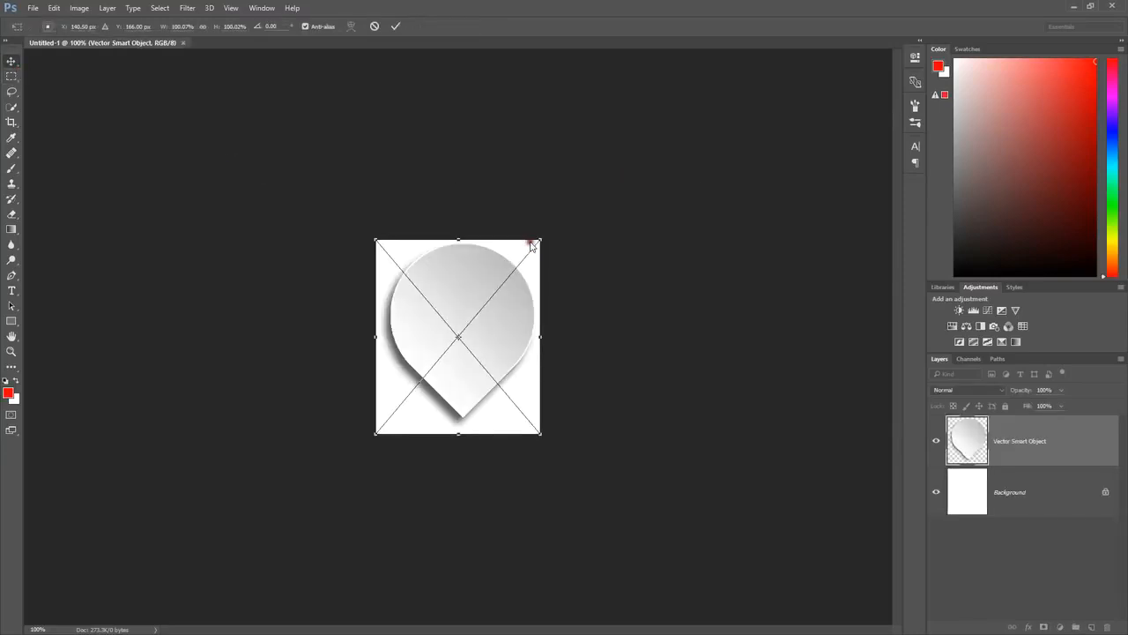
pyautogui.press('Return')
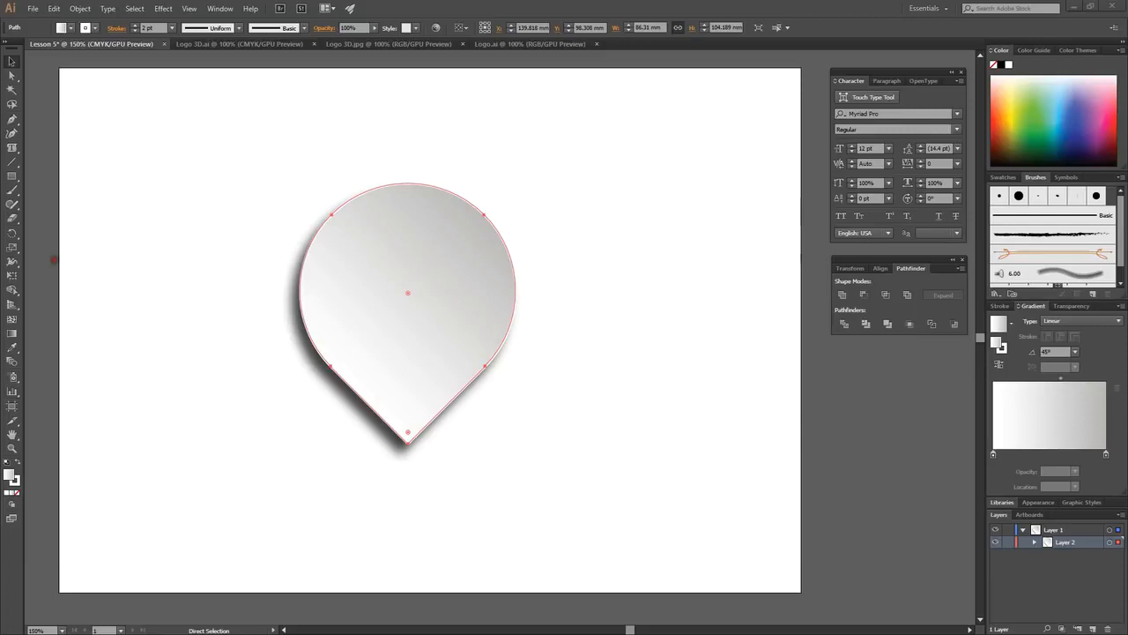
# Step: Return to Illustrator's Logo.ai document and select the whole logo with its text to examine its parts, leaving it deselected
pyautogui.hotkey('ctrl', 'shift', 'Tab')
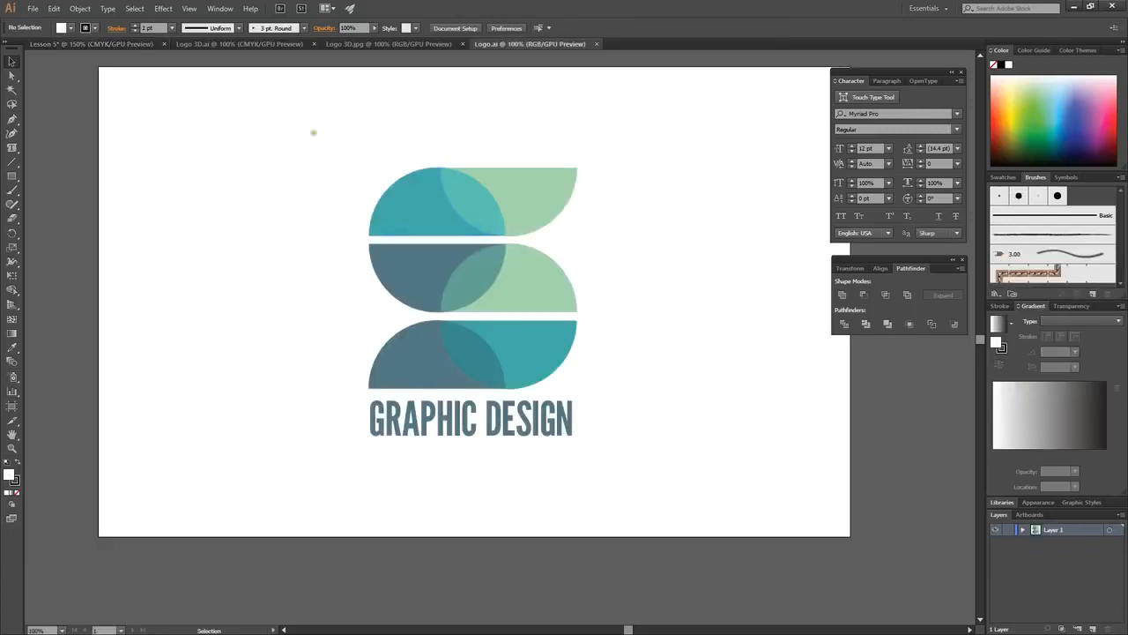
pyautogui.moveTo(313, 132); pyautogui.dragTo(655, 479)
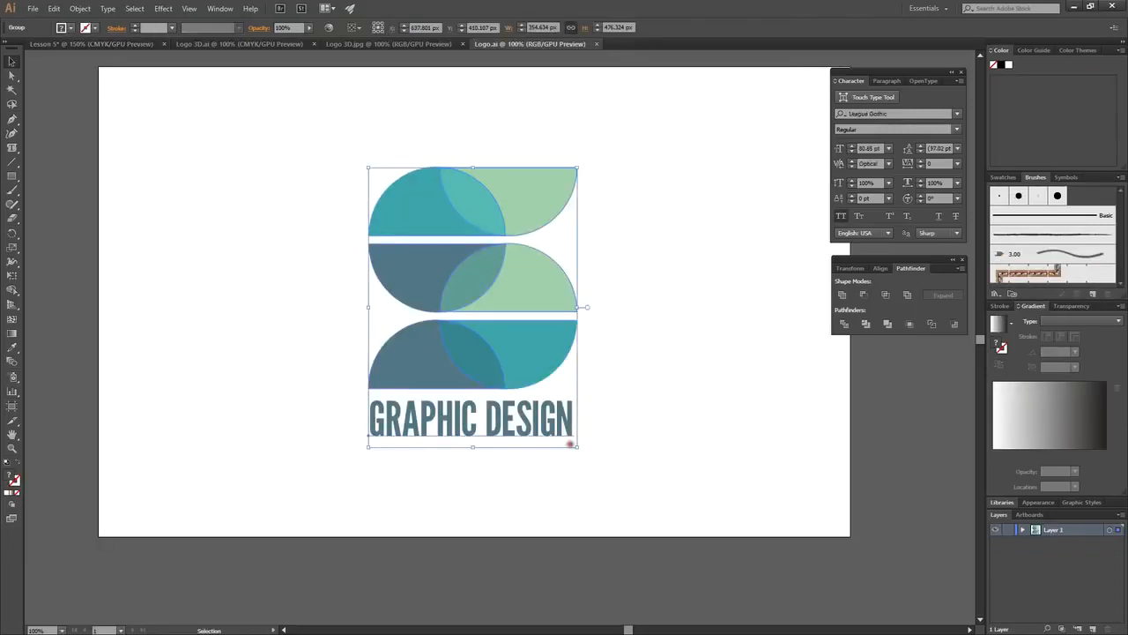
pyautogui.click(655, 346)
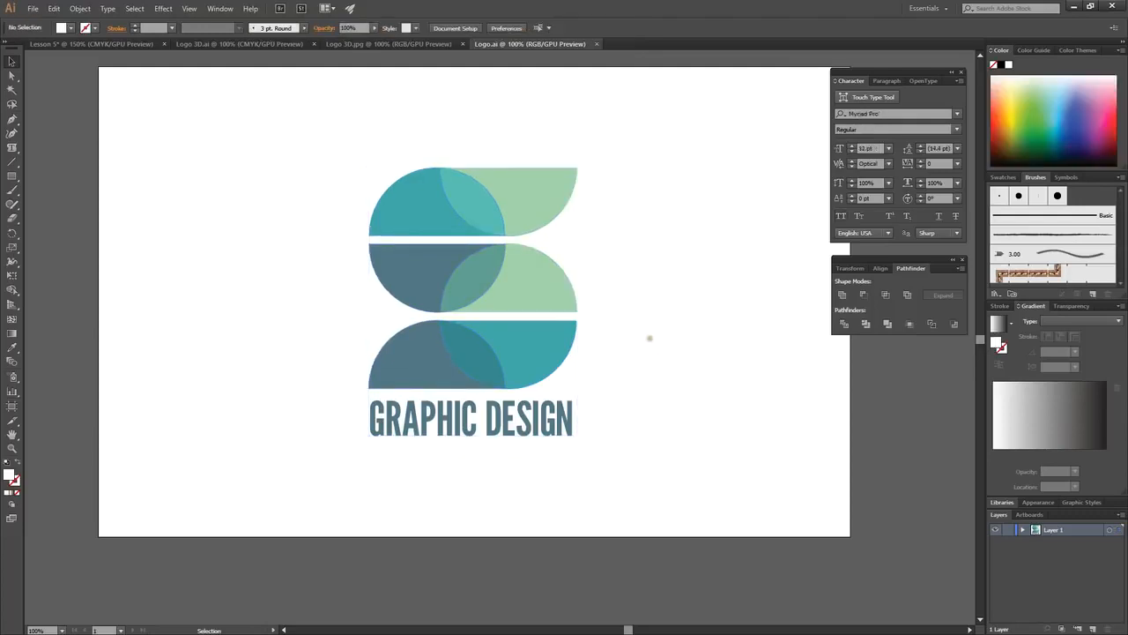
pyautogui.moveTo(307, 138); pyautogui.dragTo(624, 461)
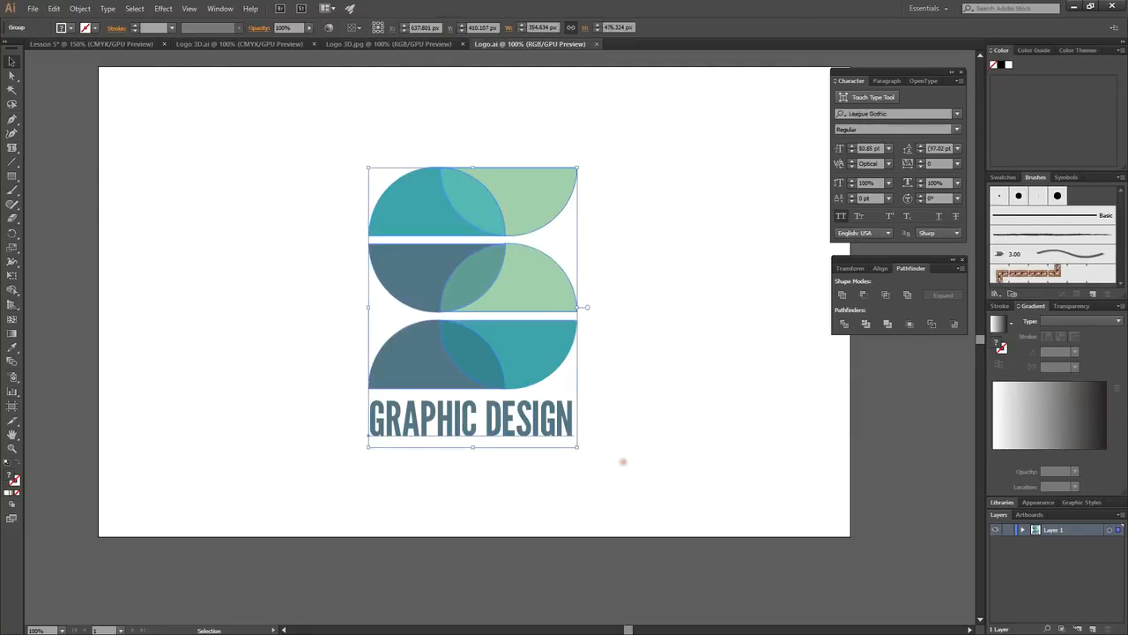
pyautogui.click(623, 461)
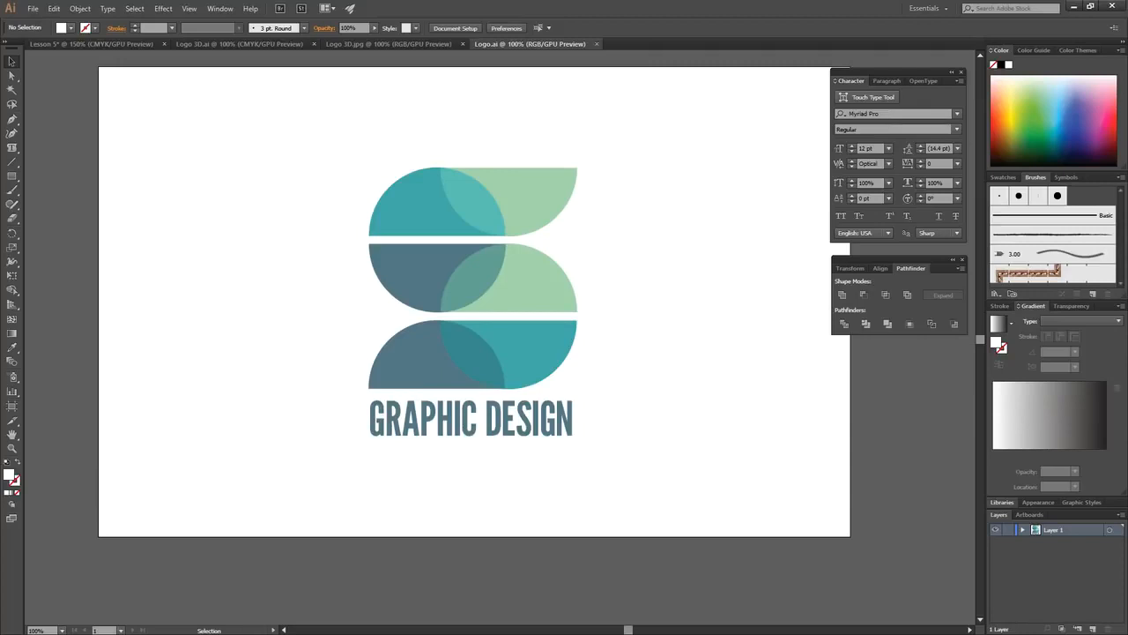
# Step: Scale the whole logo down to about 188 × 251 px and place it near the artboard's upper-left corner
pyautogui.moveTo(313, 151); pyautogui.dragTo(595, 450)
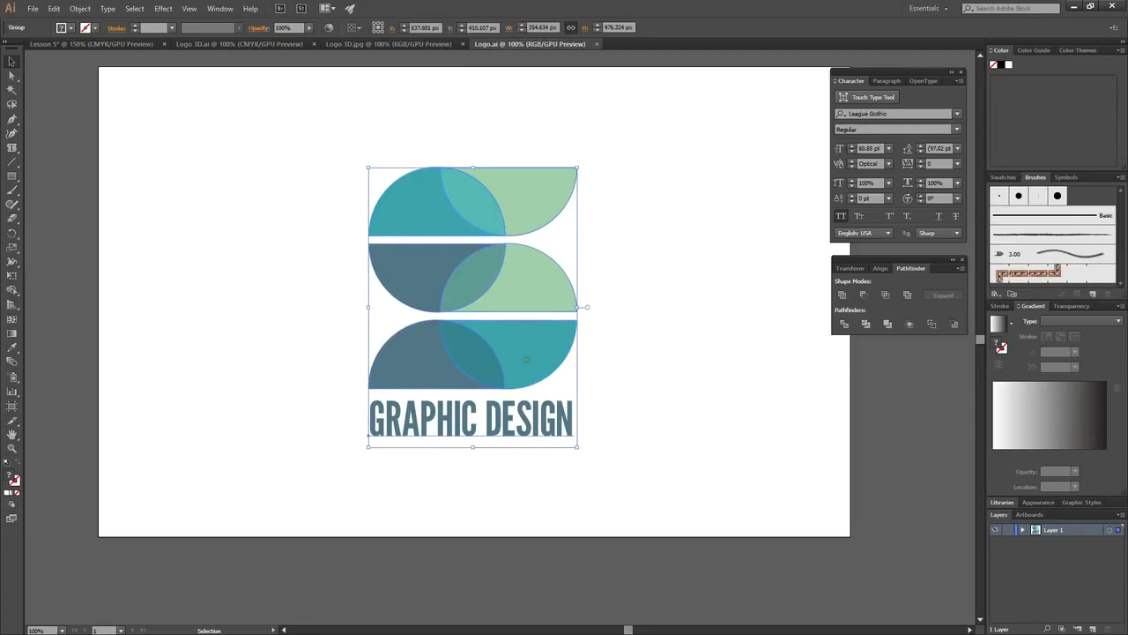
pyautogui.moveTo(523, 353); pyautogui.dragTo(281, 273)
pyautogui.moveTo(335, 367); pyautogui.dragTo(277, 245)
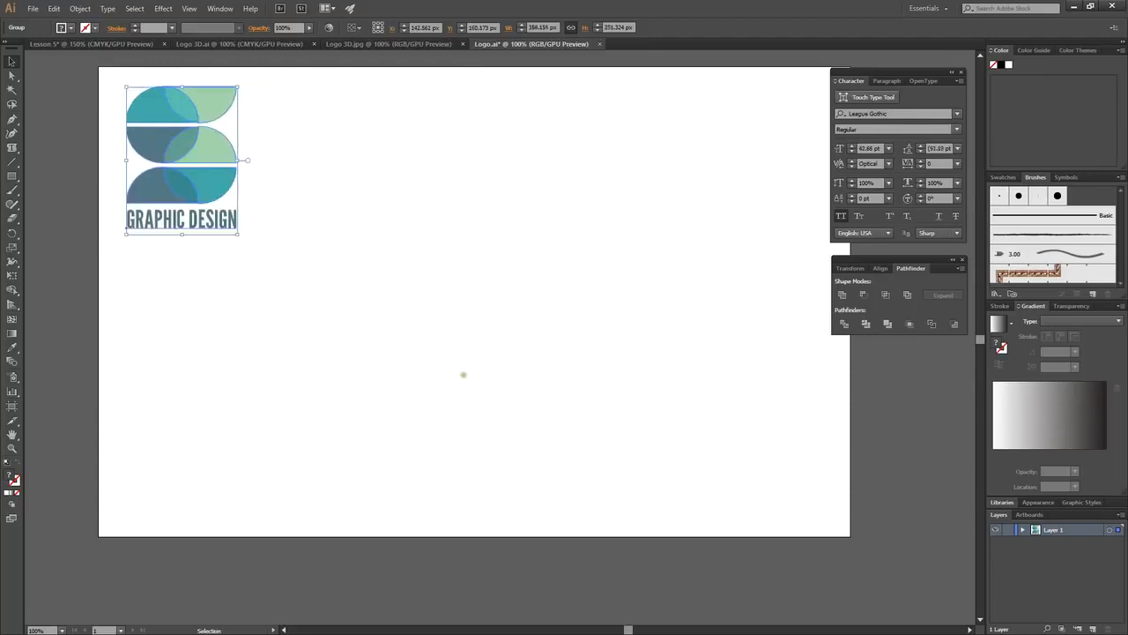
pyautogui.press('space')
pyautogui.moveTo(438, 350); pyautogui.dragTo(432, 368)
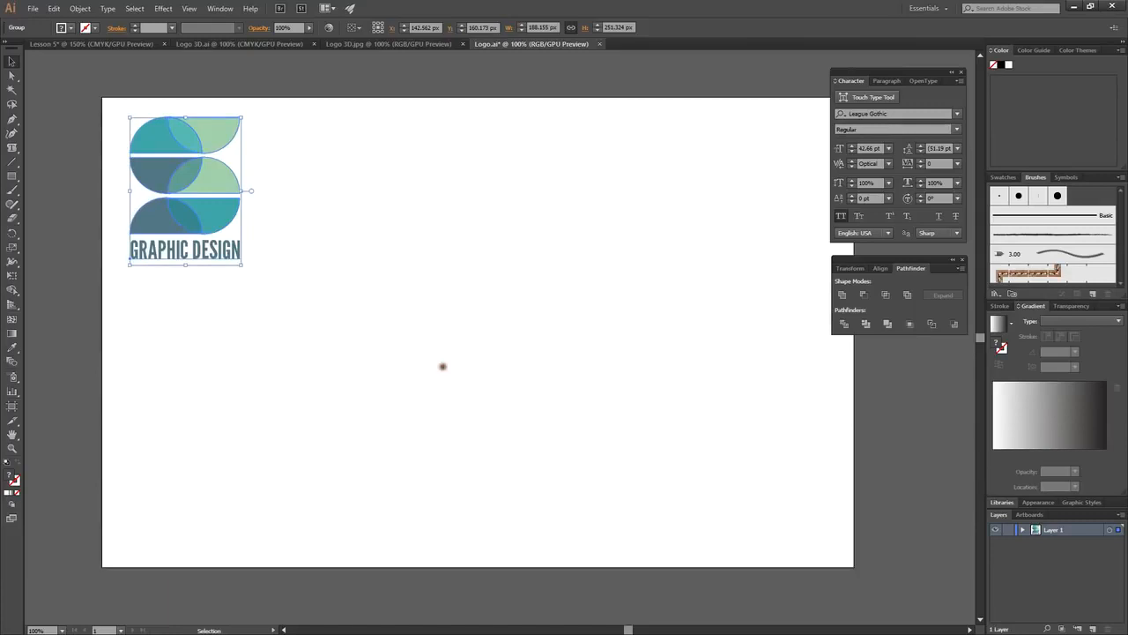
# Step: Draw a red circle about 364 px in diameter with no stroke and place it slightly above the artboard's middle
pyautogui.click(442, 366)
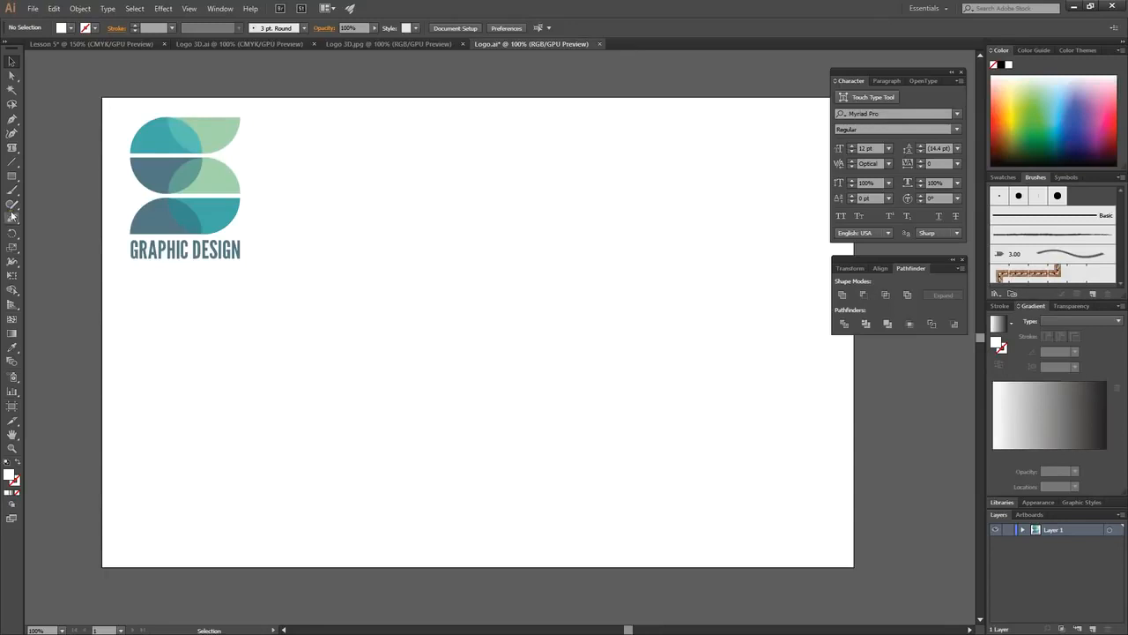
pyautogui.click(12, 177)
pyautogui.moveTo(12, 180); pyautogui.dragTo(55, 205)
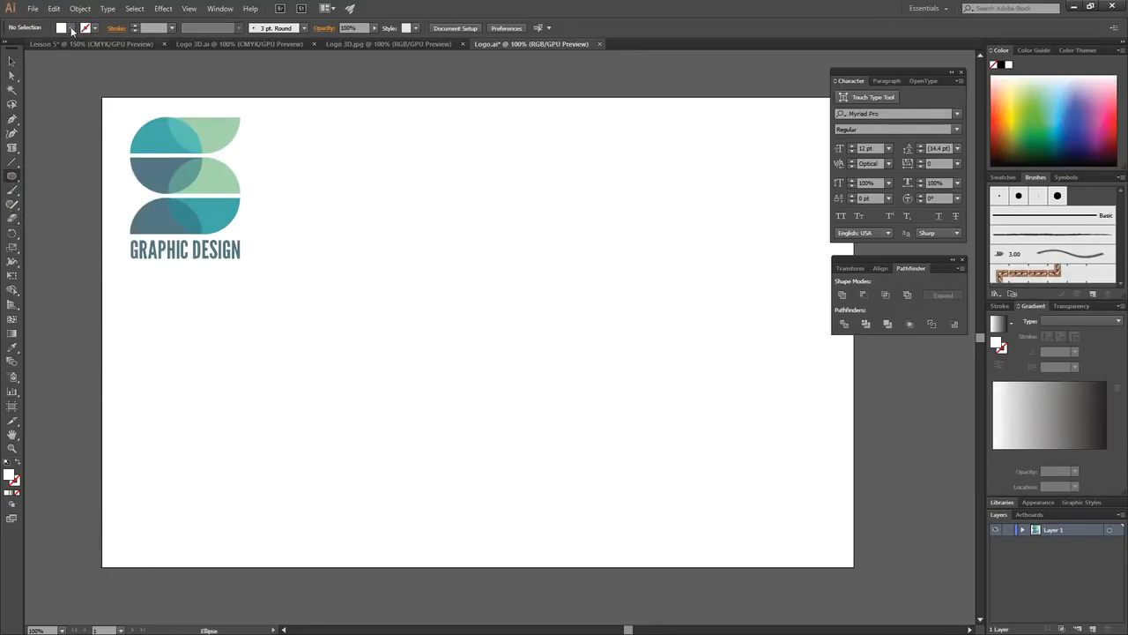
pyautogui.click(70, 28)
pyautogui.click(41, 47)
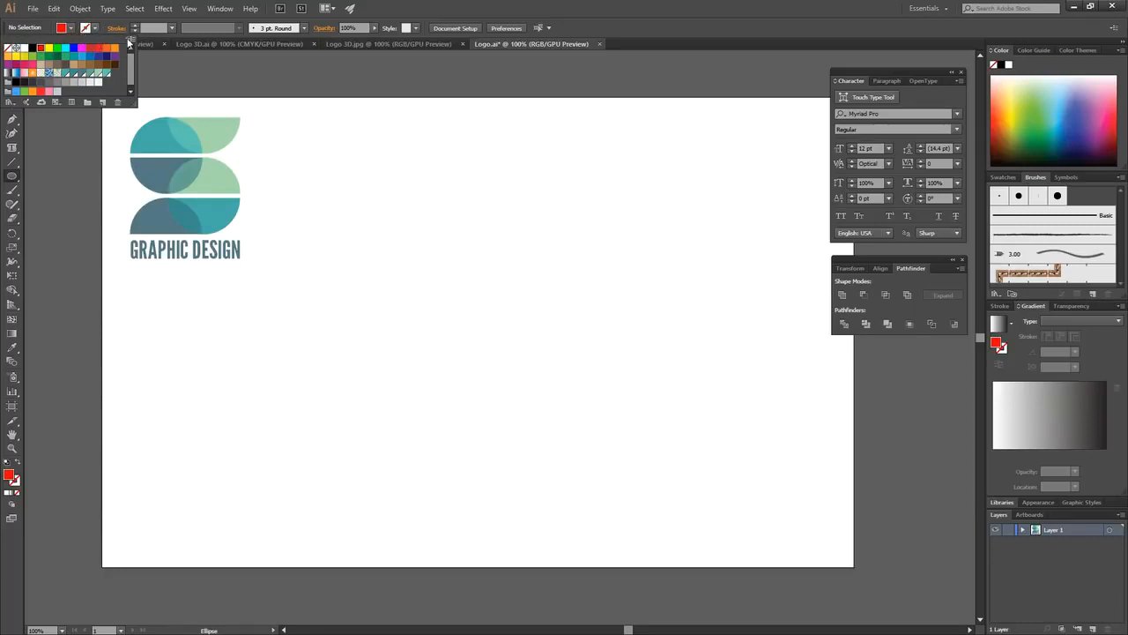
pyautogui.click(485, 6)
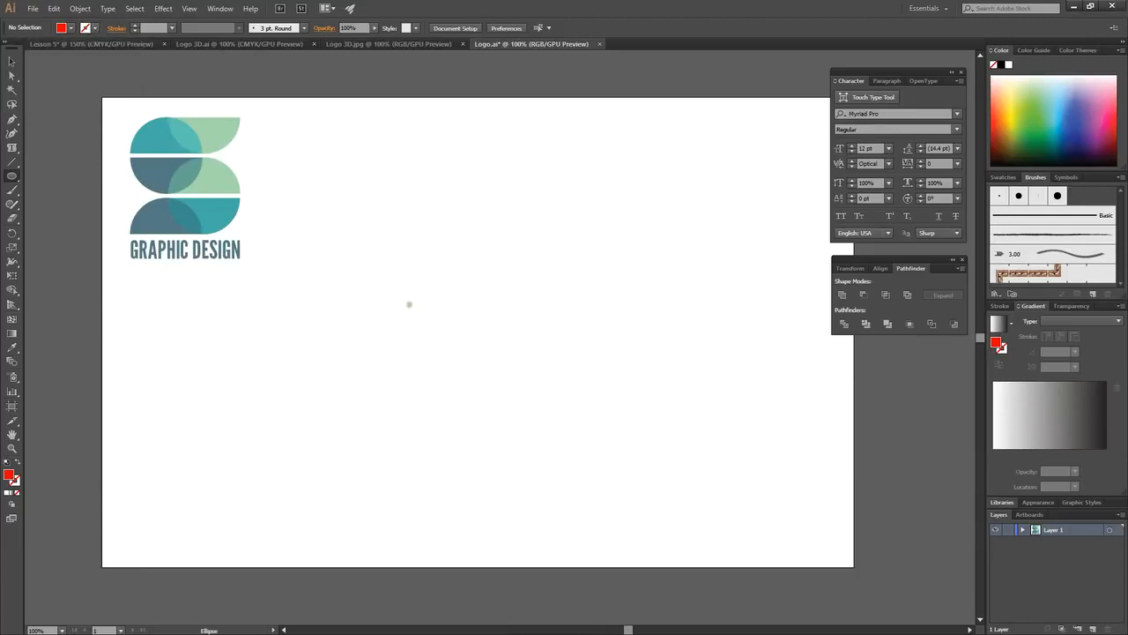
pyautogui.moveTo(391, 279); pyautogui.dragTo(594, 445)
pyautogui.click(12, 61)
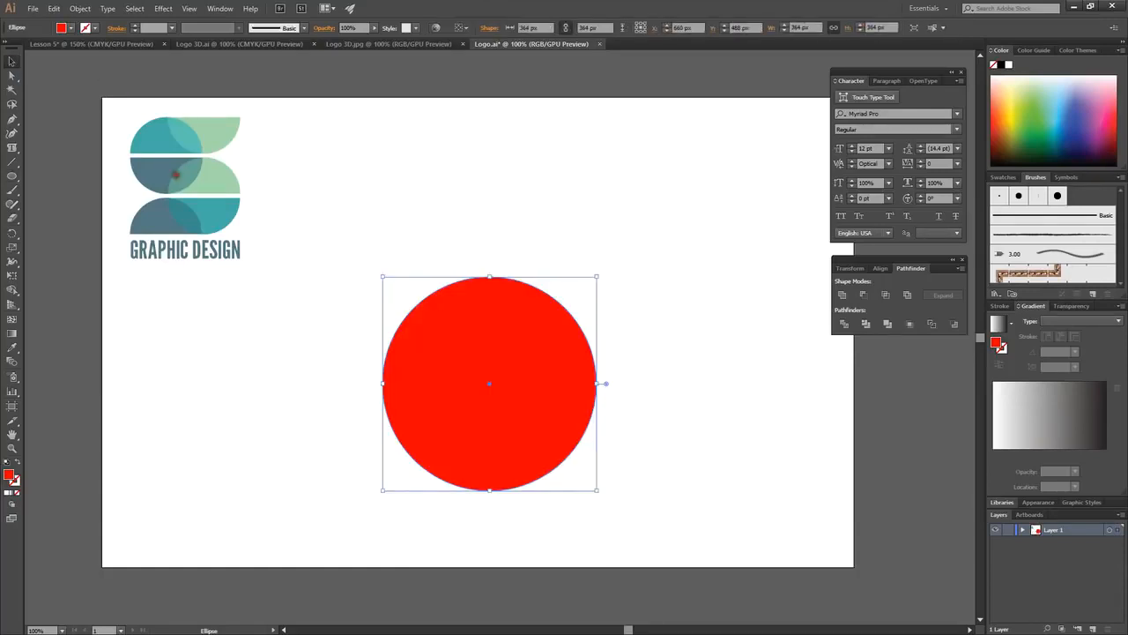
pyautogui.moveTo(502, 335); pyautogui.dragTo(478, 245)
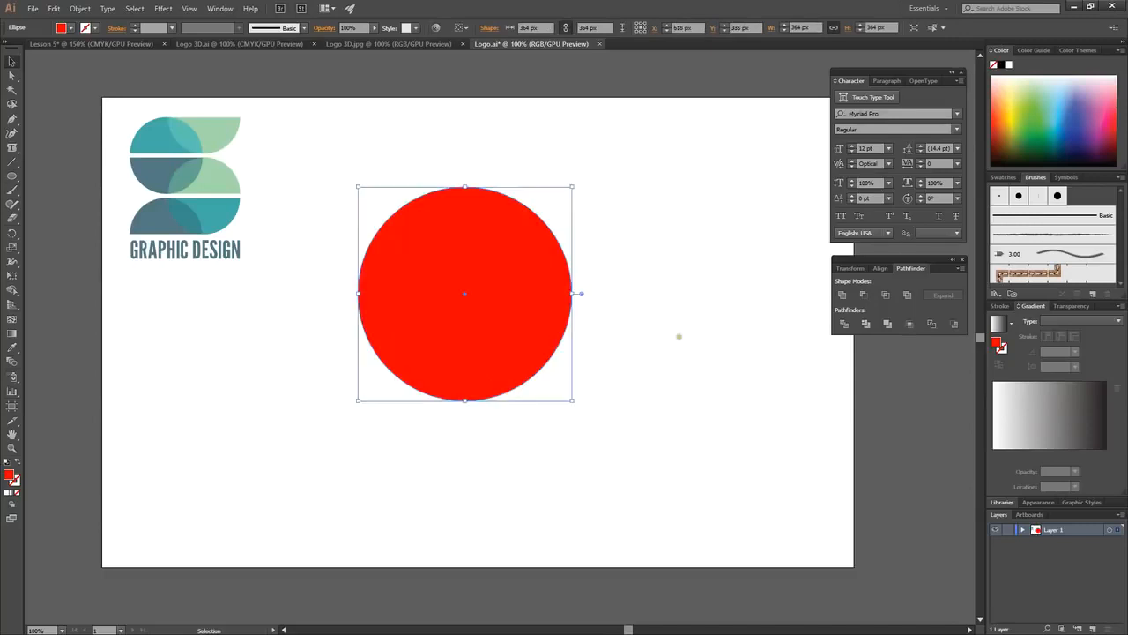
pyautogui.click(680, 336)
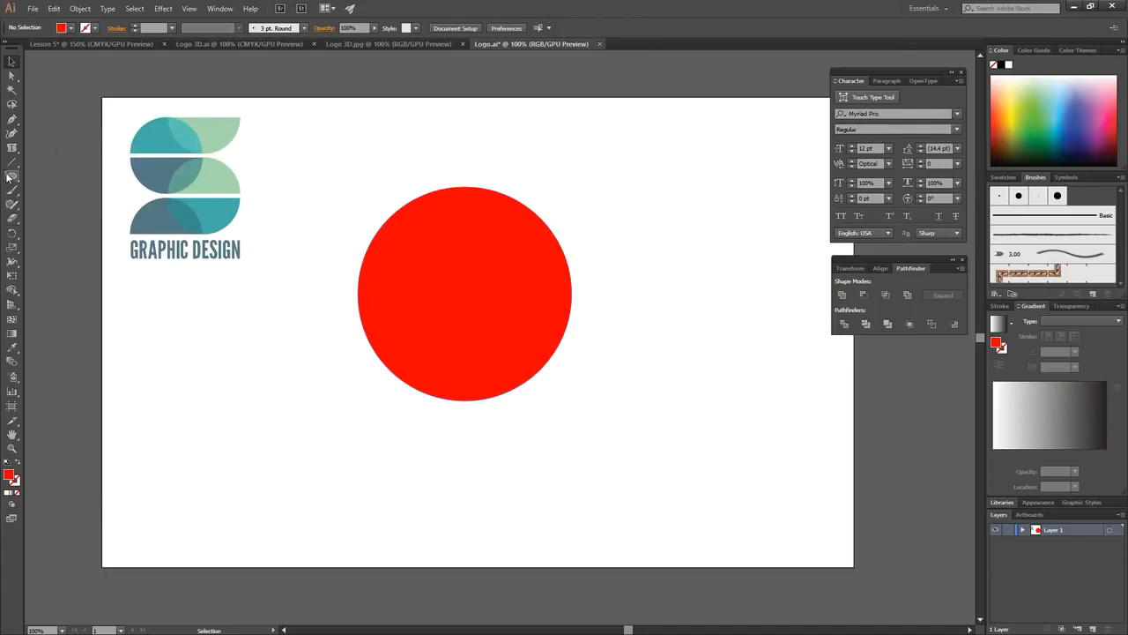
# Step: Draw a yellow rectangle about 572 × 301 px over the red circle's lower half, its upper edge through the circle's centre
pyautogui.moveTo(11, 175); pyautogui.dragTo(57, 176)
pyautogui.click(72, 28)
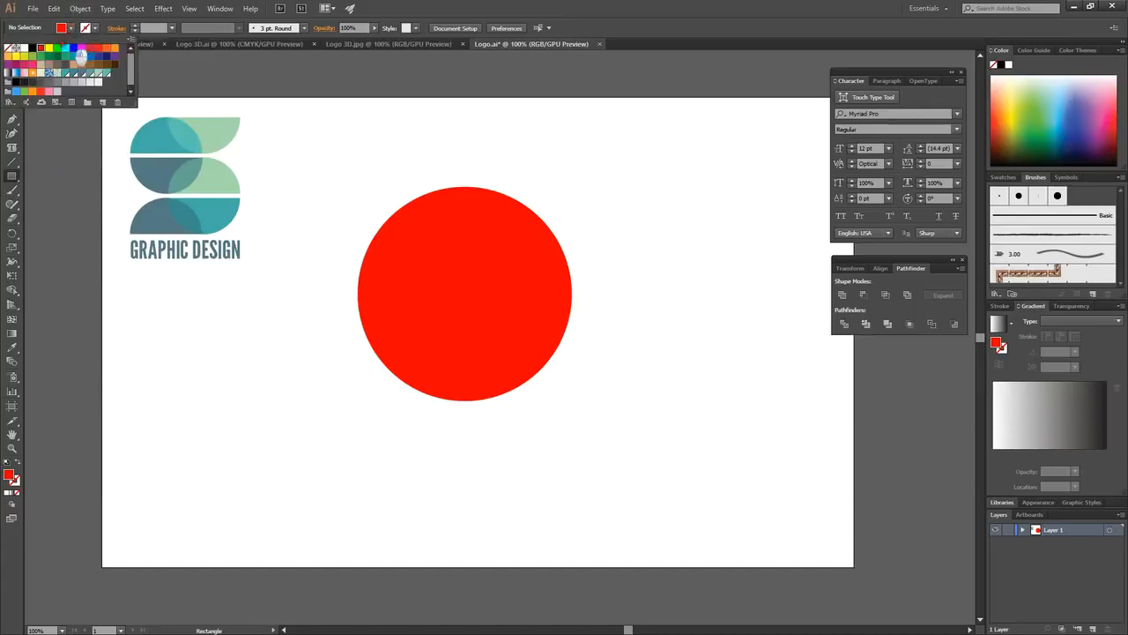
pyautogui.click(49, 49)
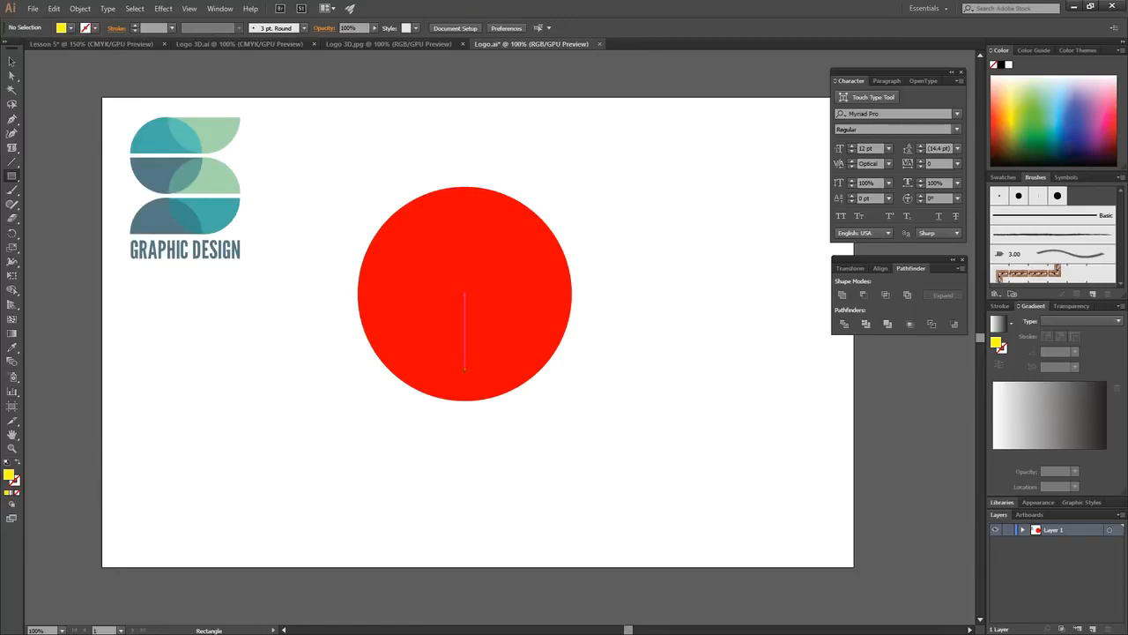
pyautogui.moveTo(646, 471); pyautogui.dragTo(310, 293)
pyautogui.click(11, 61)
pyautogui.click(381, 162)
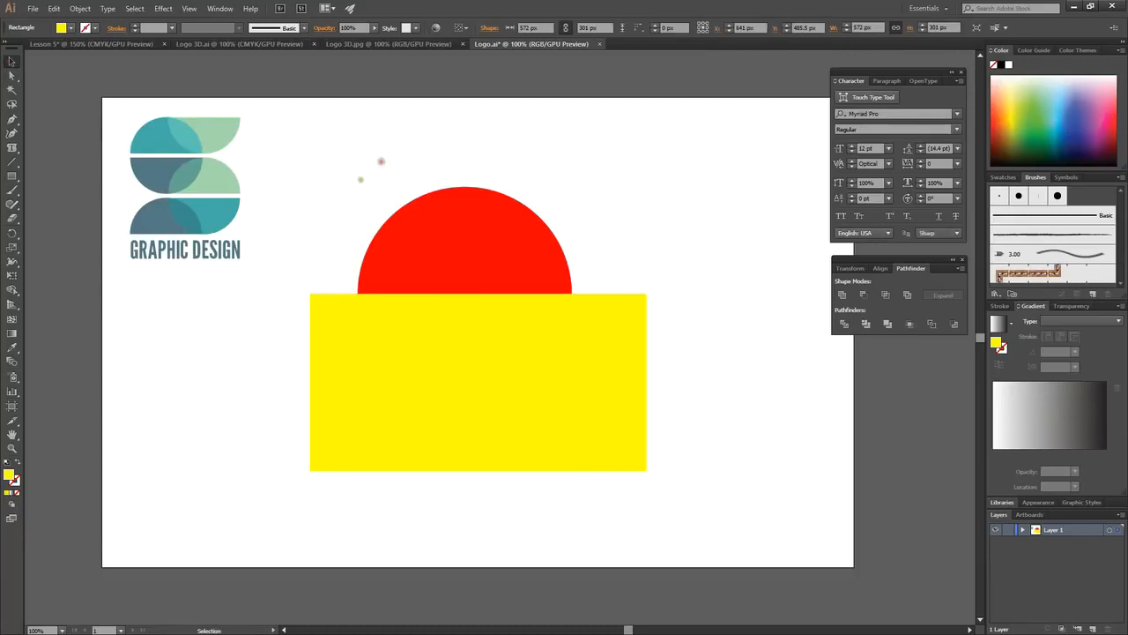
# Step: Subtract the yellow rectangle from the red circle with Minus Front and shift the remaining half circle slightly down
pyautogui.moveTo(673, 496); pyautogui.dragTo(305, 151)
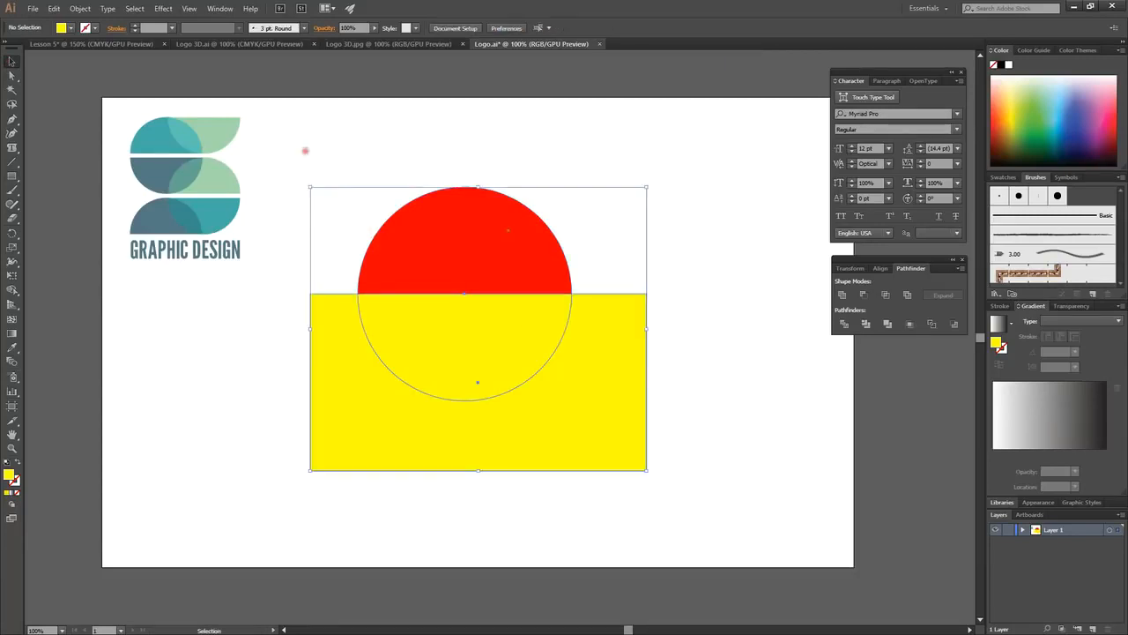
pyautogui.click(863, 295)
pyautogui.click(717, 324)
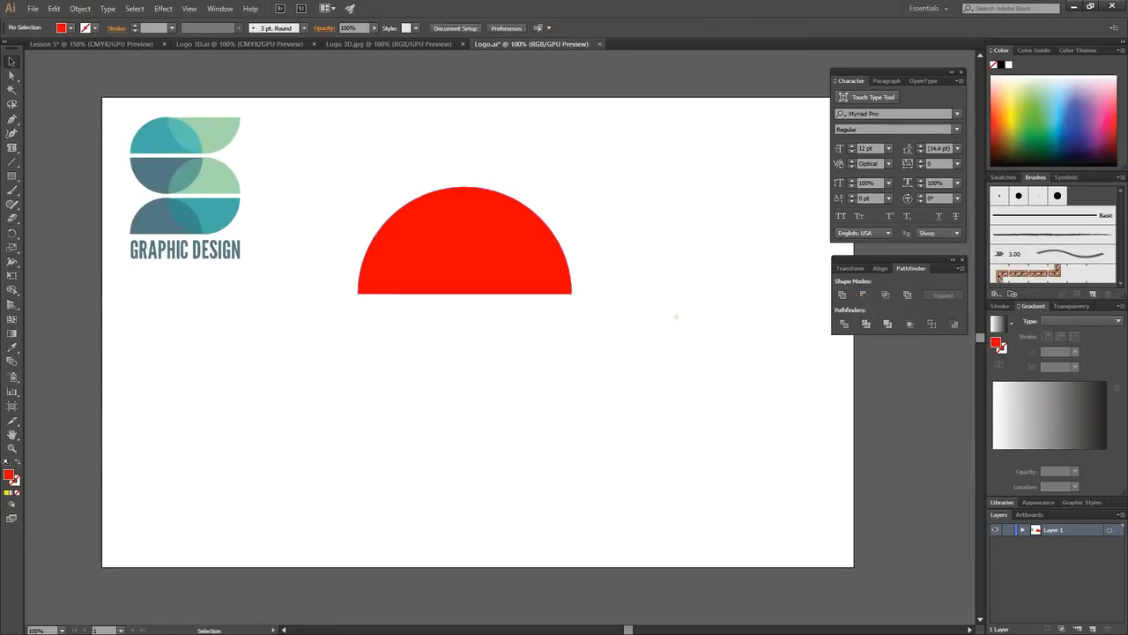
pyautogui.moveTo(472, 240); pyautogui.dragTo(475, 253)
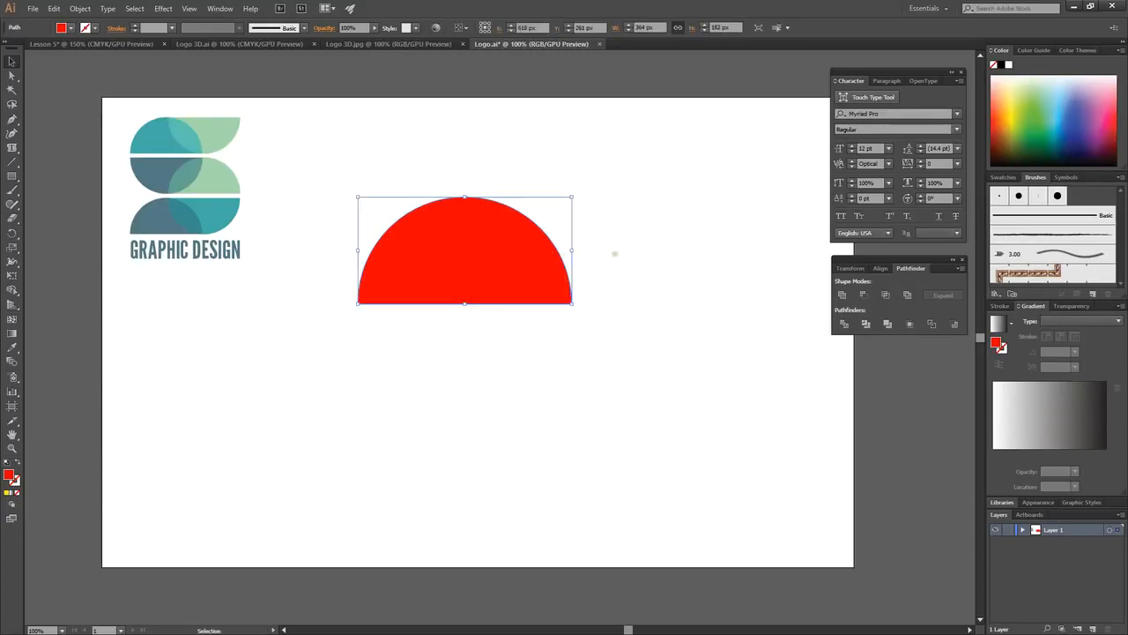
pyautogui.press('a')
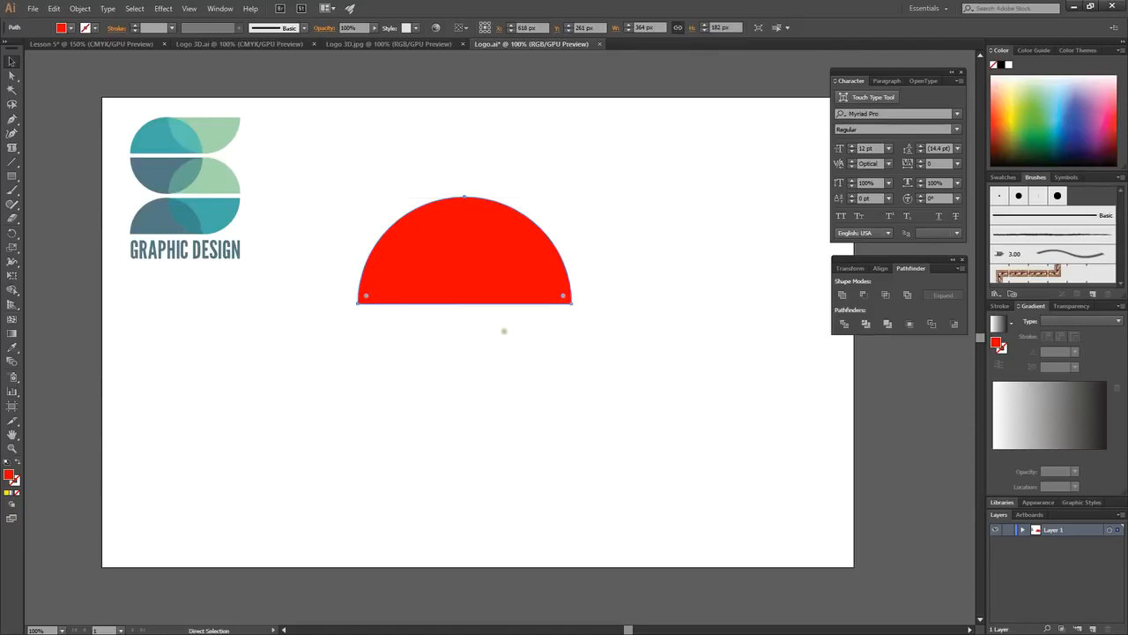
pyautogui.moveTo(446, 251); pyautogui.dragTo(546, 417)
pyautogui.press('Delete')
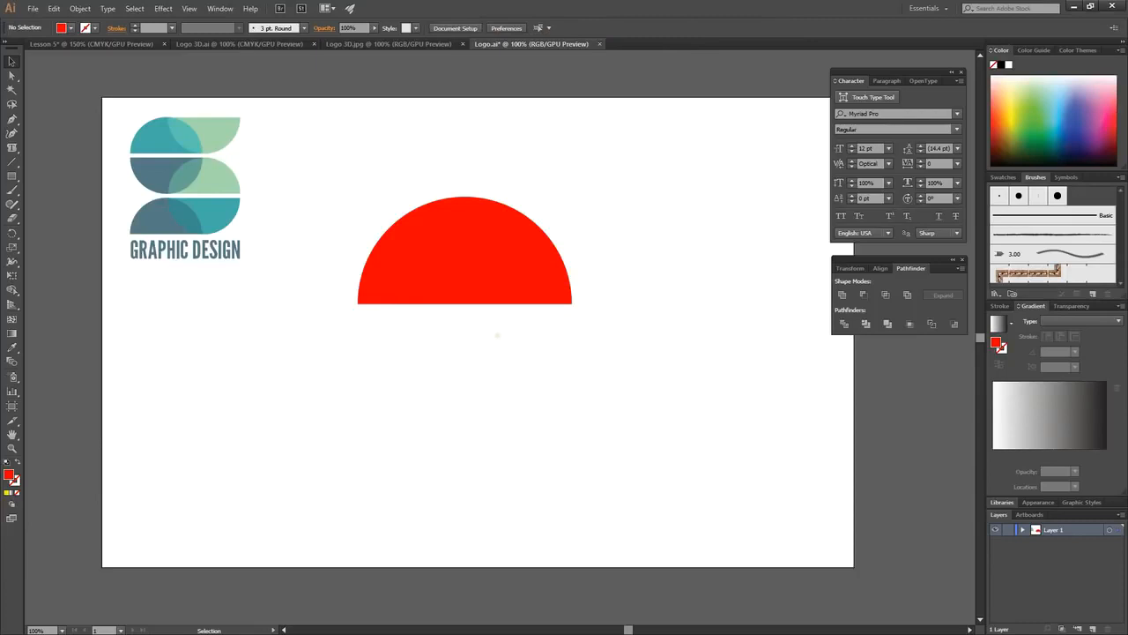
# Step: Add an upside-down copy of the red half circle, overlapping the original's right half at the same height
pyautogui.moveTo(426, 249); pyautogui.dragTo(565, 378)
pyautogui.click(461, 397)
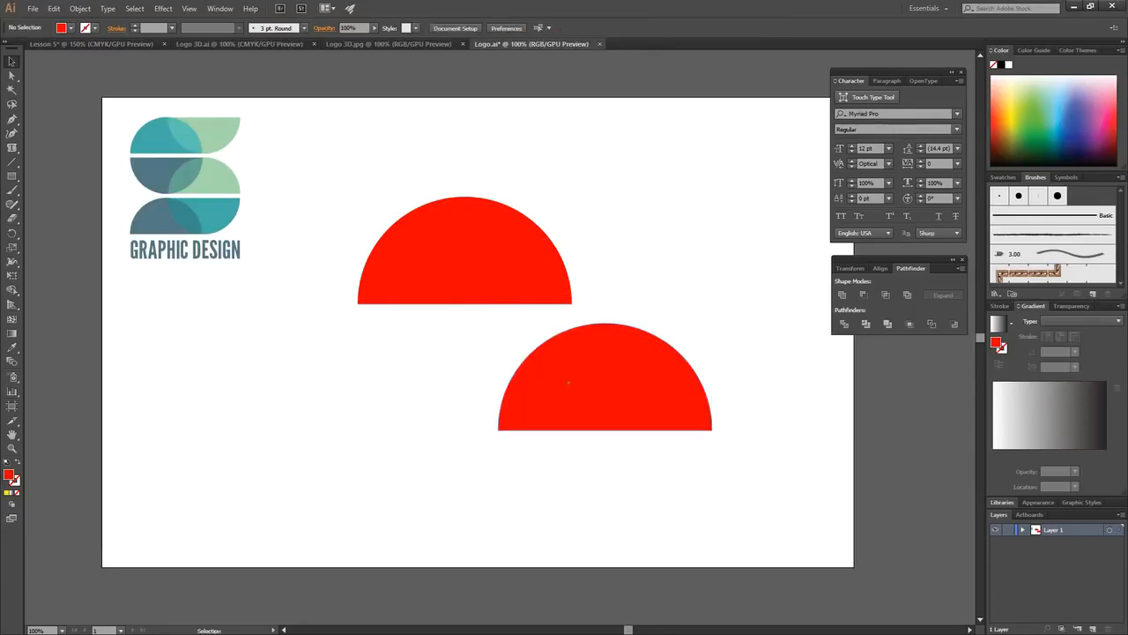
pyautogui.click(549, 385)
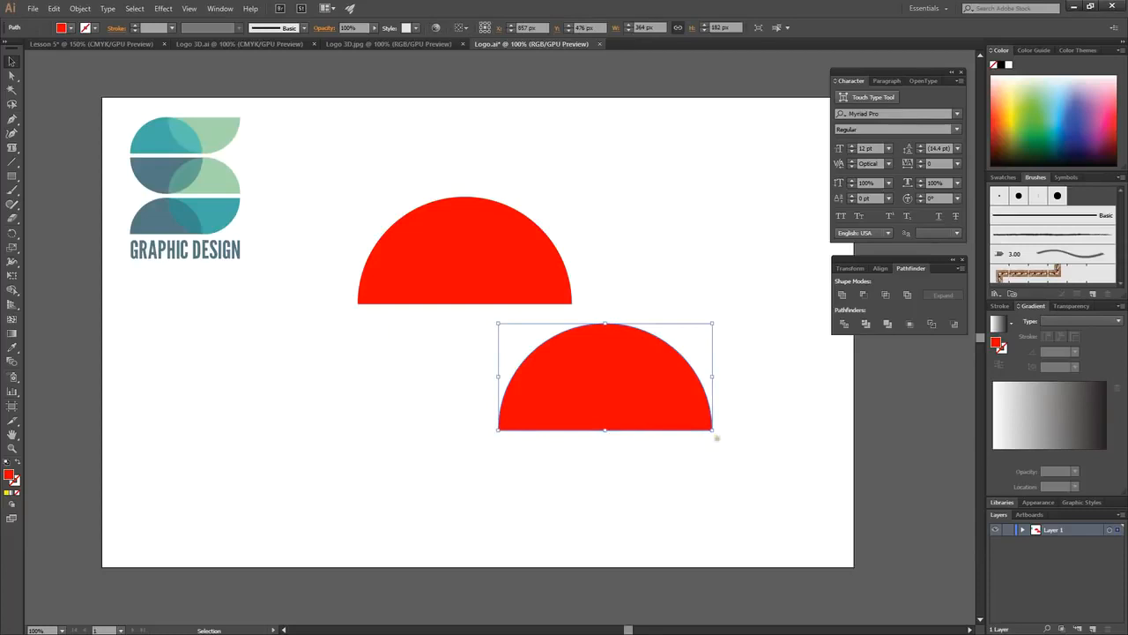
pyautogui.moveTo(715, 429); pyautogui.dragTo(530, 327)
pyautogui.click(642, 493)
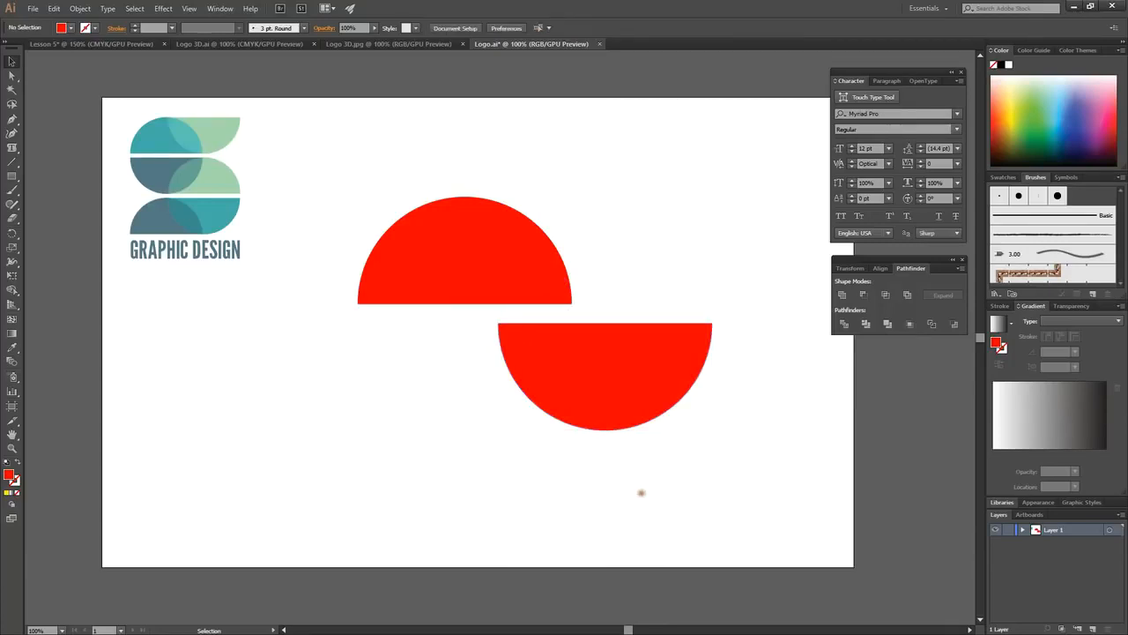
pyautogui.moveTo(612, 401); pyautogui.dragTo(576, 275)
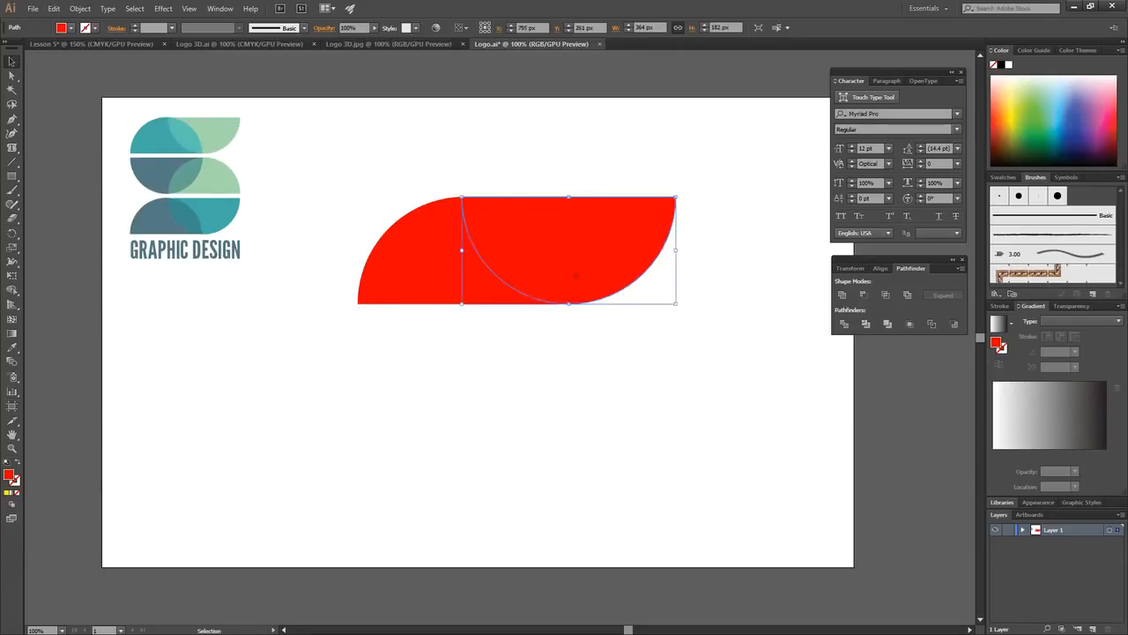
pyautogui.click(573, 428)
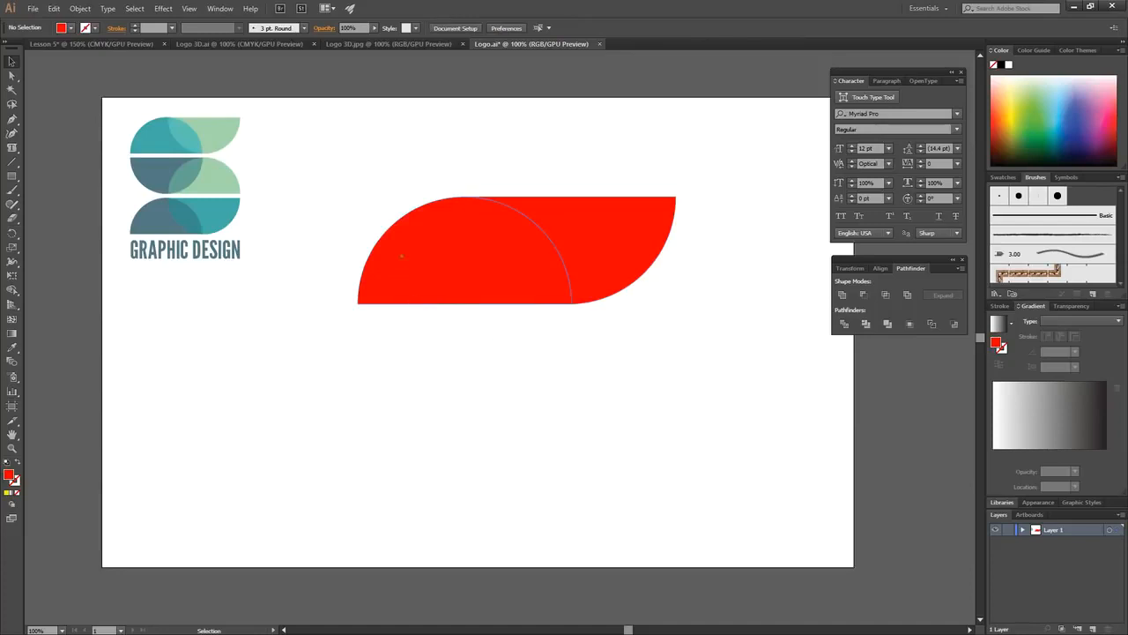
# Step: Duplicate the overlapping pair of half circles and place the copy just below the original pair
pyautogui.moveTo(342, 162); pyautogui.dragTo(684, 356)
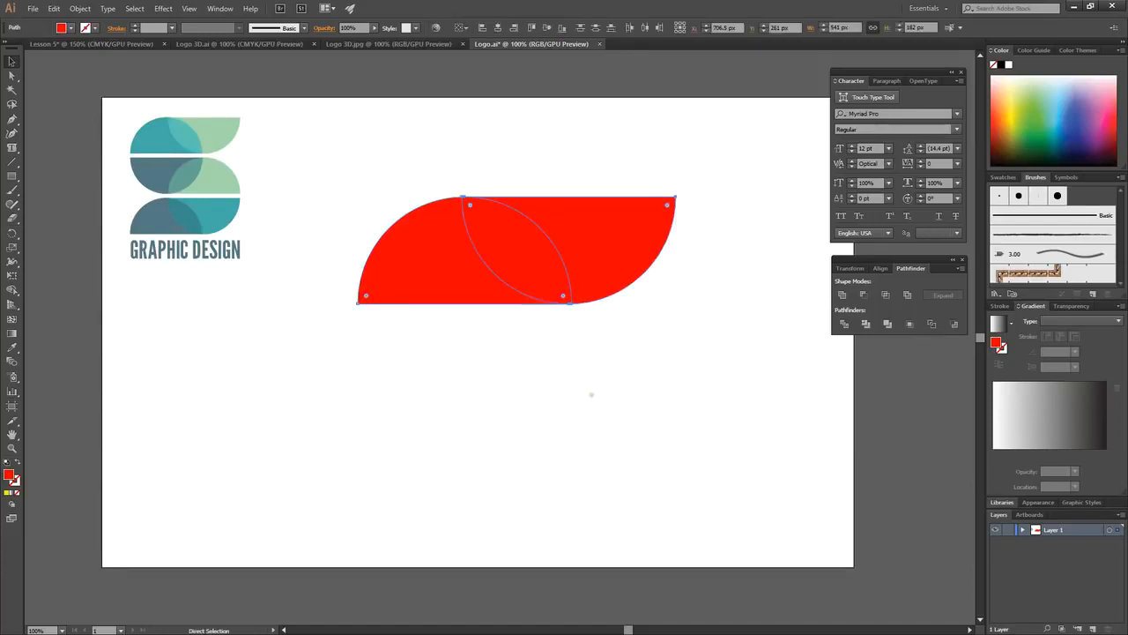
pyautogui.press('v')
pyautogui.moveTo(430, 298); pyautogui.dragTo(422, 414)
pyautogui.moveTo(665, 452); pyautogui.dragTo(396, 394)
pyautogui.moveTo(621, 392); pyautogui.dragTo(596, 366)
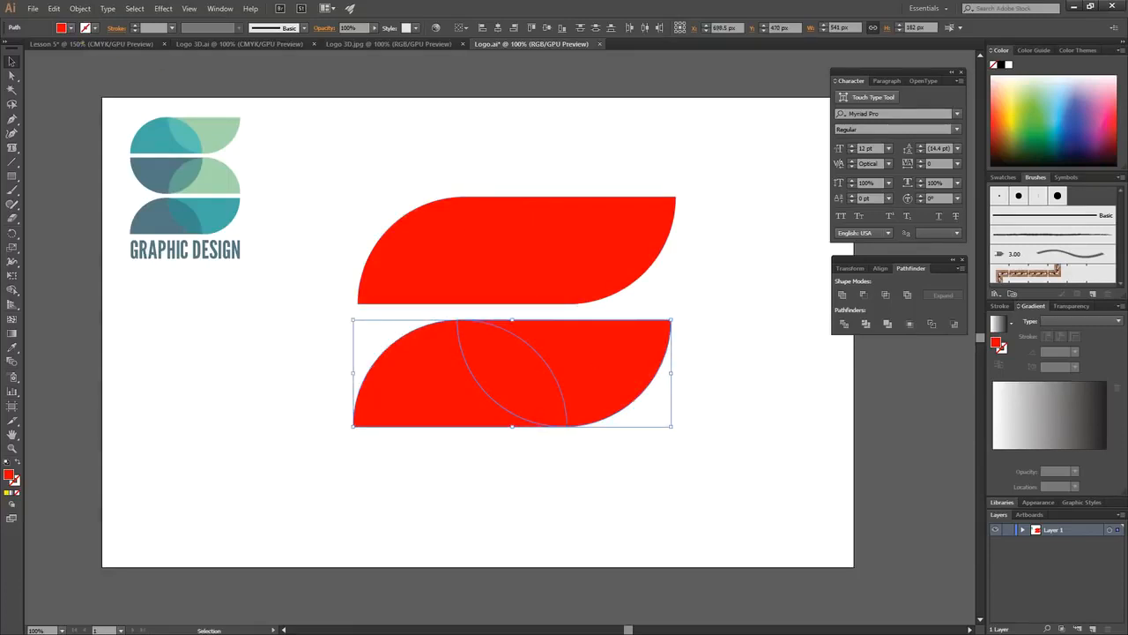
# Step: Reflect the lower pair of half circles across the vertical axis with the preview enabled
pyautogui.click(78, 8)
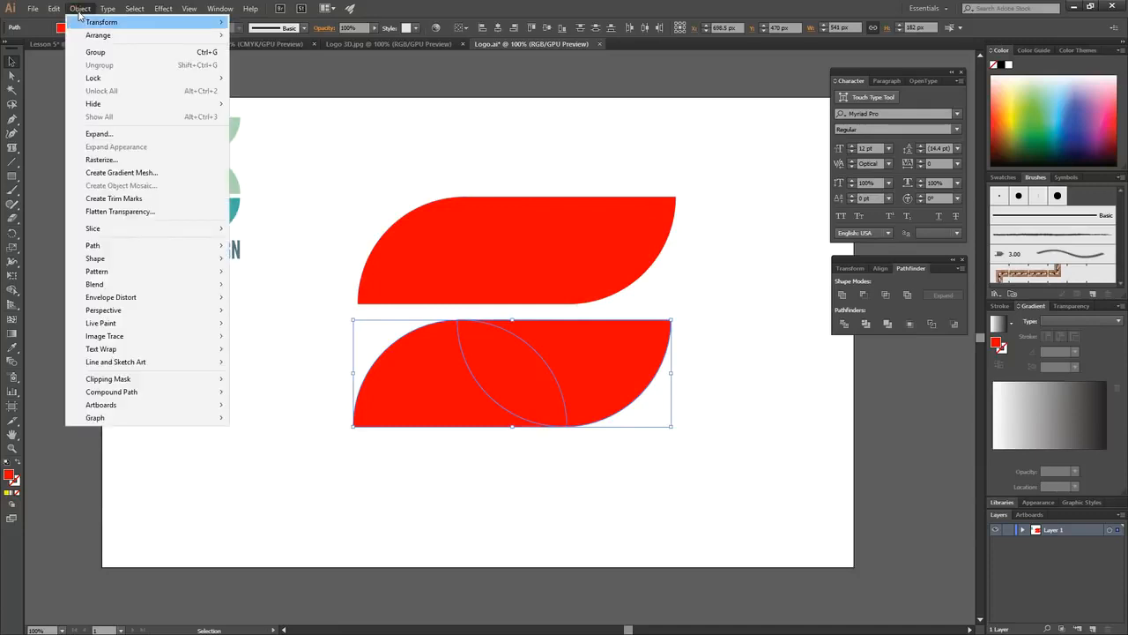
pyautogui.moveTo(94, 23)
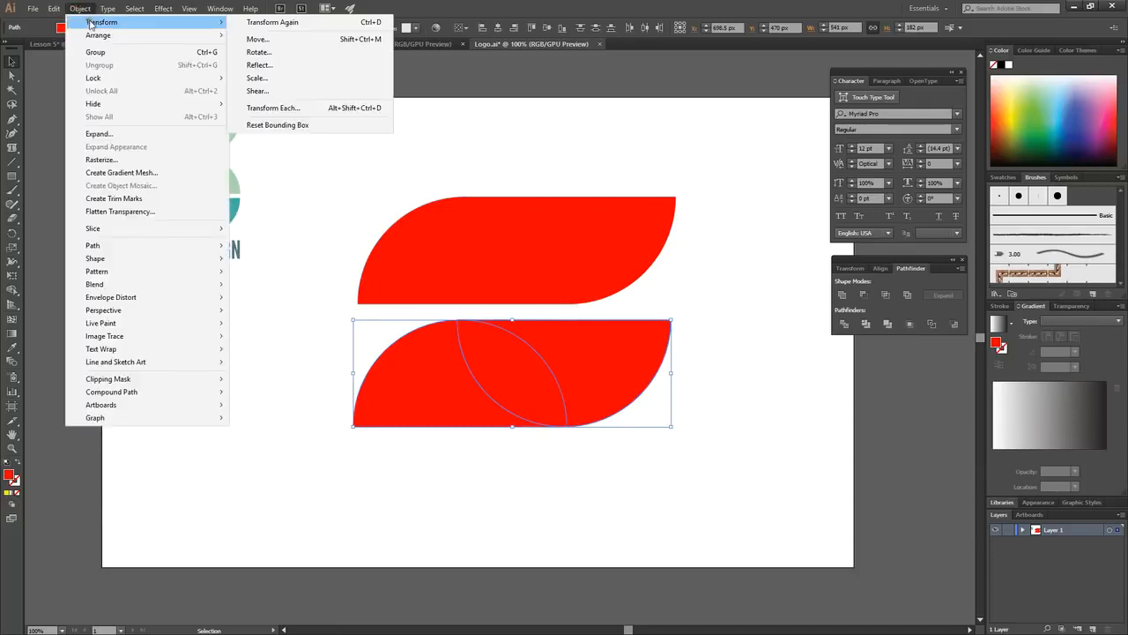
pyautogui.click(263, 66)
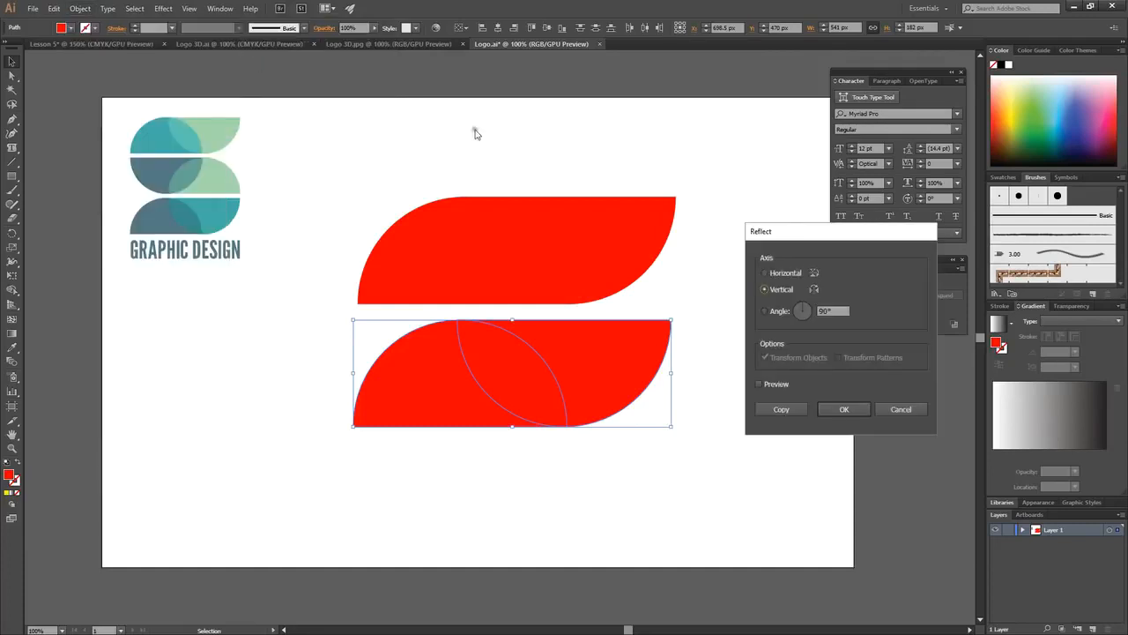
pyautogui.click(758, 384)
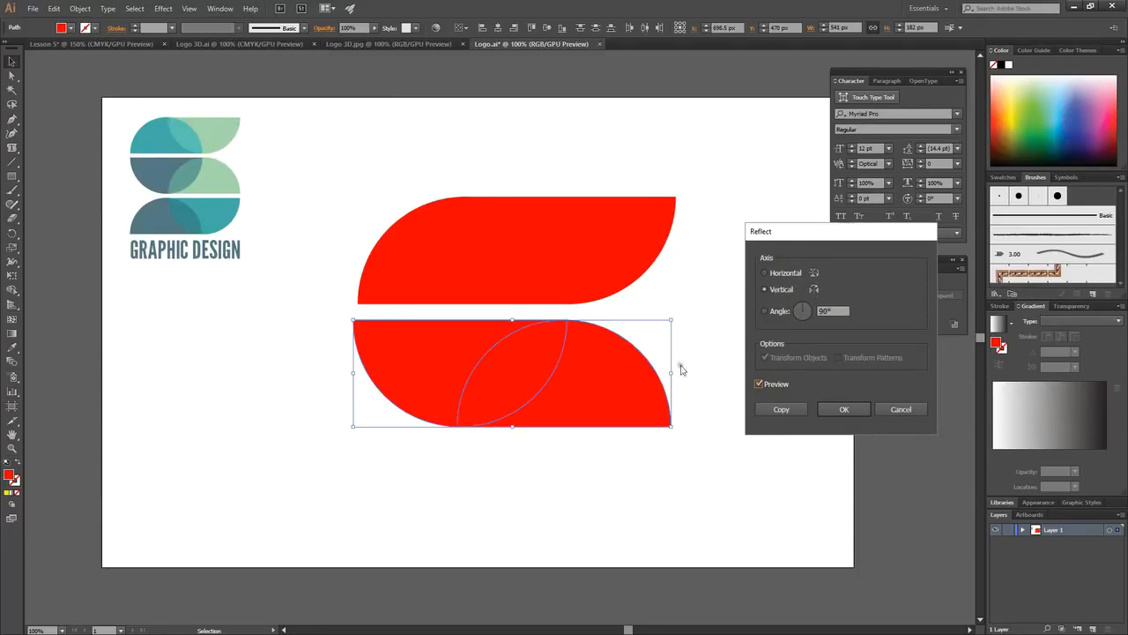
pyautogui.click(842, 409)
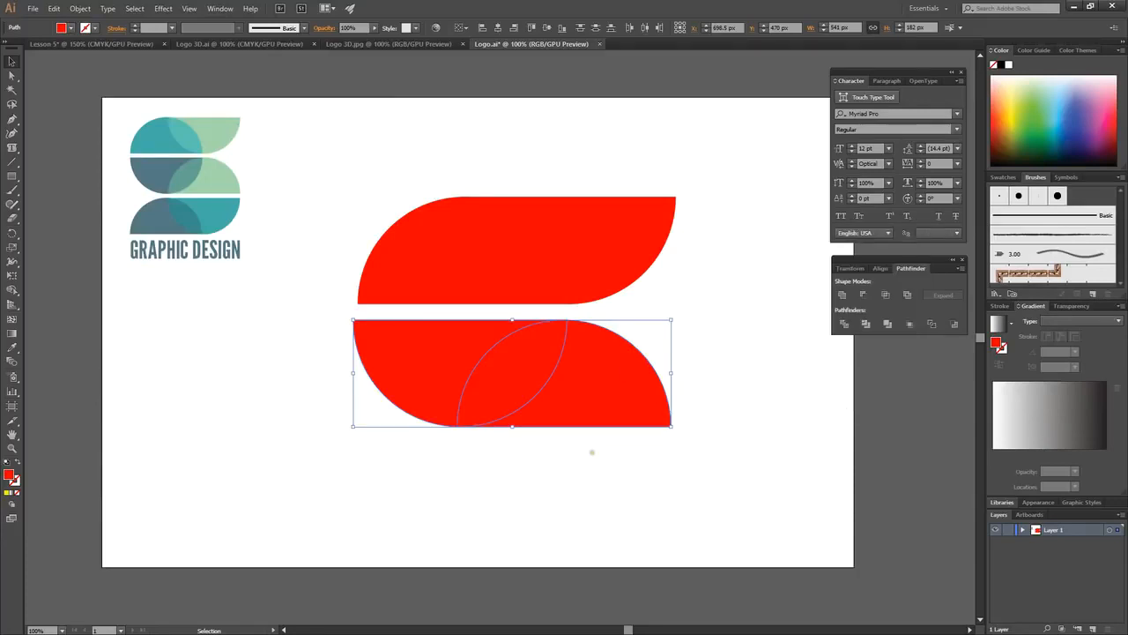
# Step: Snap the mirrored pair directly beneath the first pair and add an unmirrored copy of the first pair flush below it
pyautogui.moveTo(714, 479); pyautogui.dragTo(408, 331)
pyautogui.click(526, 495)
pyautogui.press('a')
pyautogui.click(588, 314)
pyautogui.moveTo(587, 314); pyautogui.dragTo(590, 439)
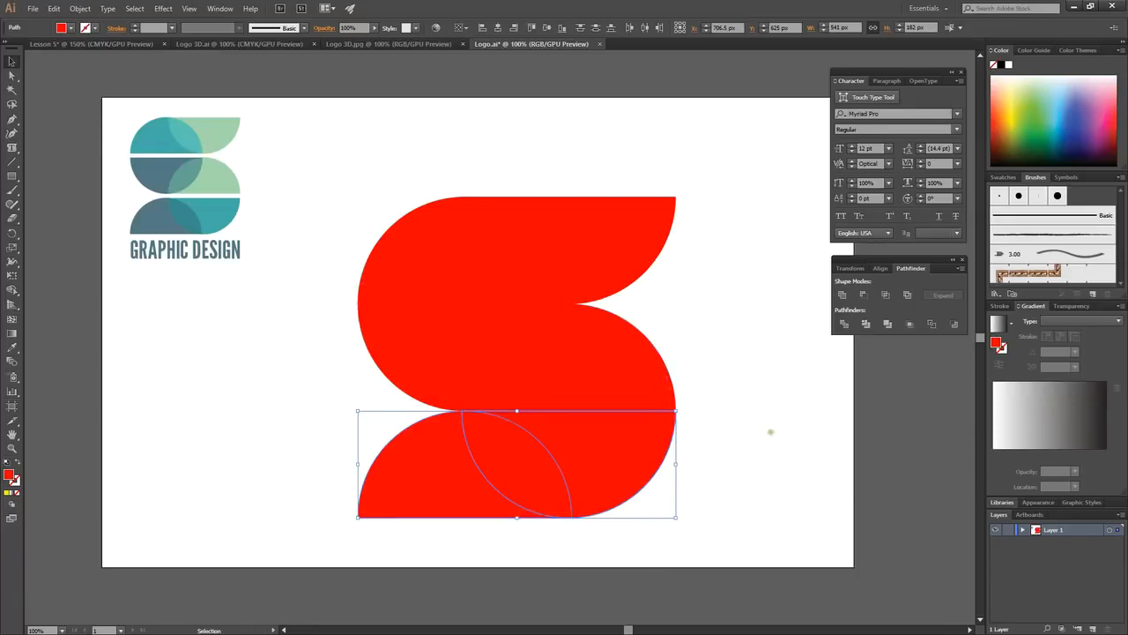
pyautogui.click(791, 423)
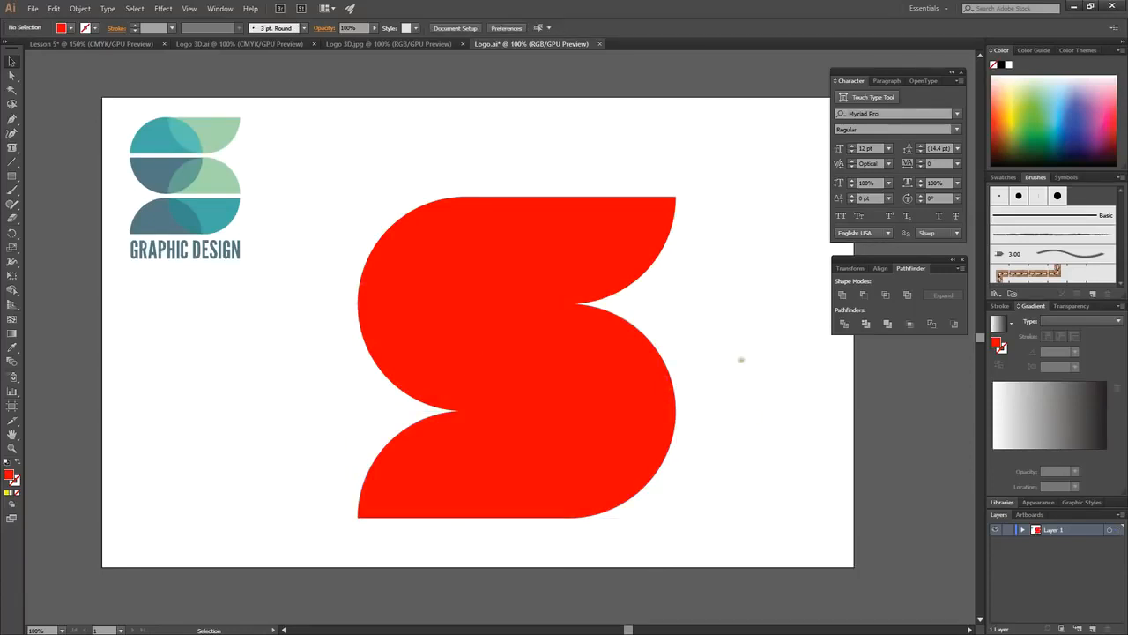
# Step: Nudge the top pair up 10 px and the bottom pair down 10 px to leave equal gaps between the three rows
pyautogui.moveTo(345, 185); pyautogui.dragTo(703, 259)
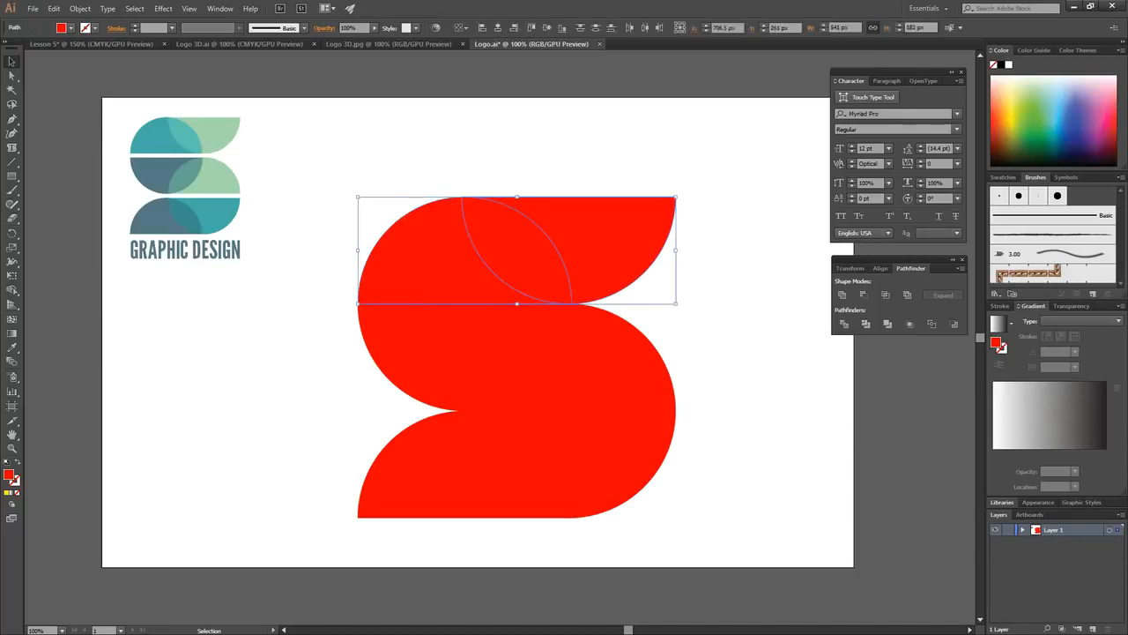
pyautogui.hotkey('shift', 'Up')
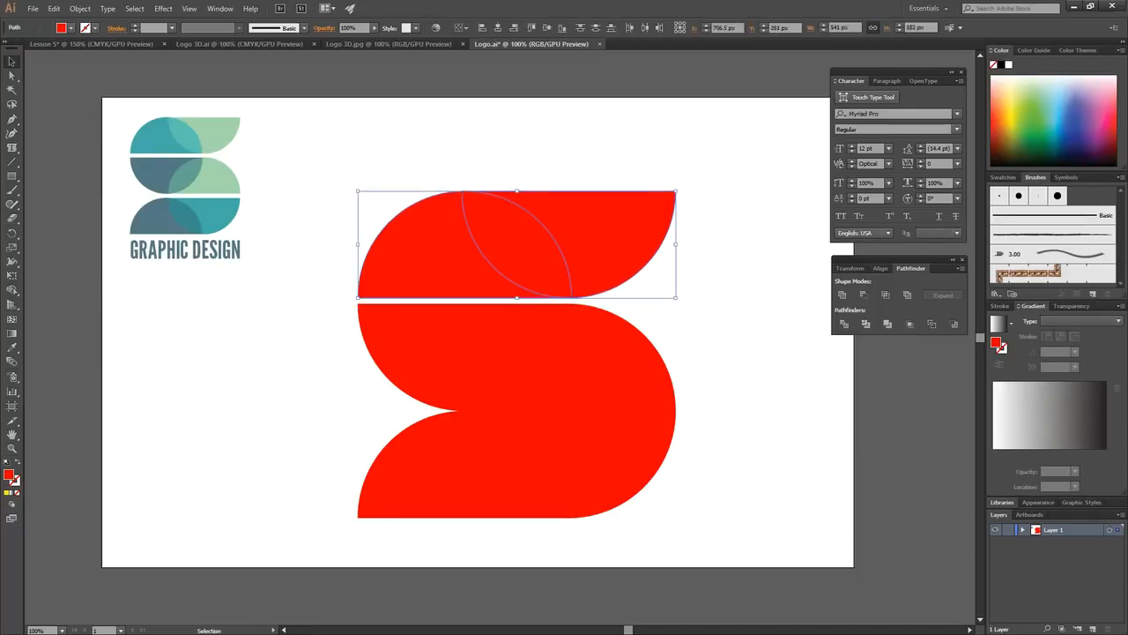
pyautogui.moveTo(738, 542); pyautogui.dragTo(307, 460)
pyautogui.hotkey('shift', 'Down')
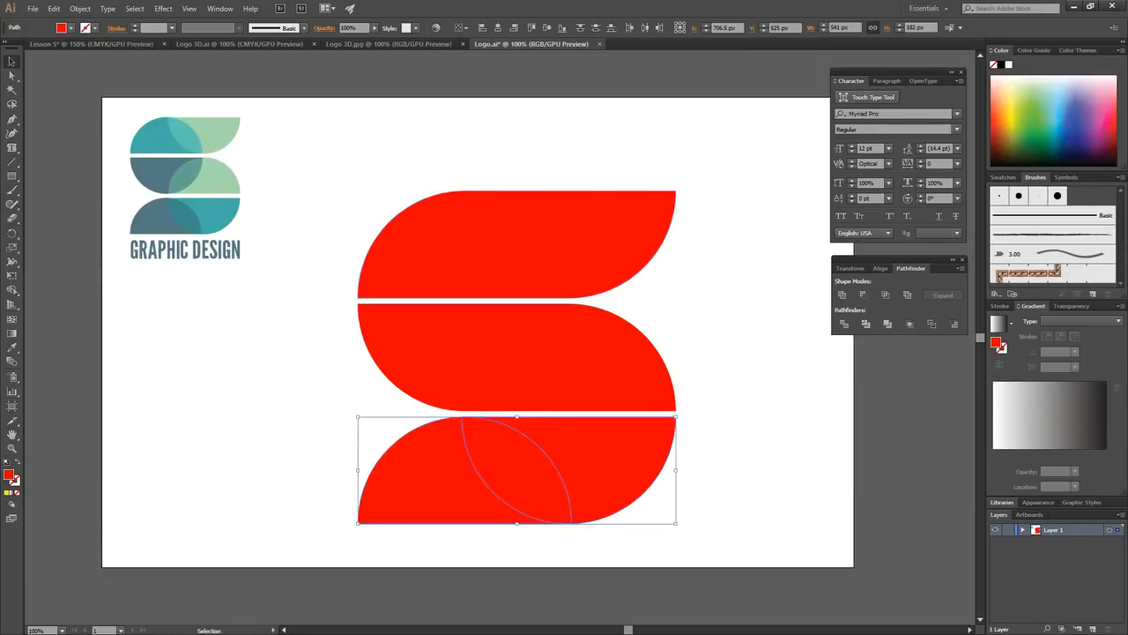
pyautogui.click(268, 433)
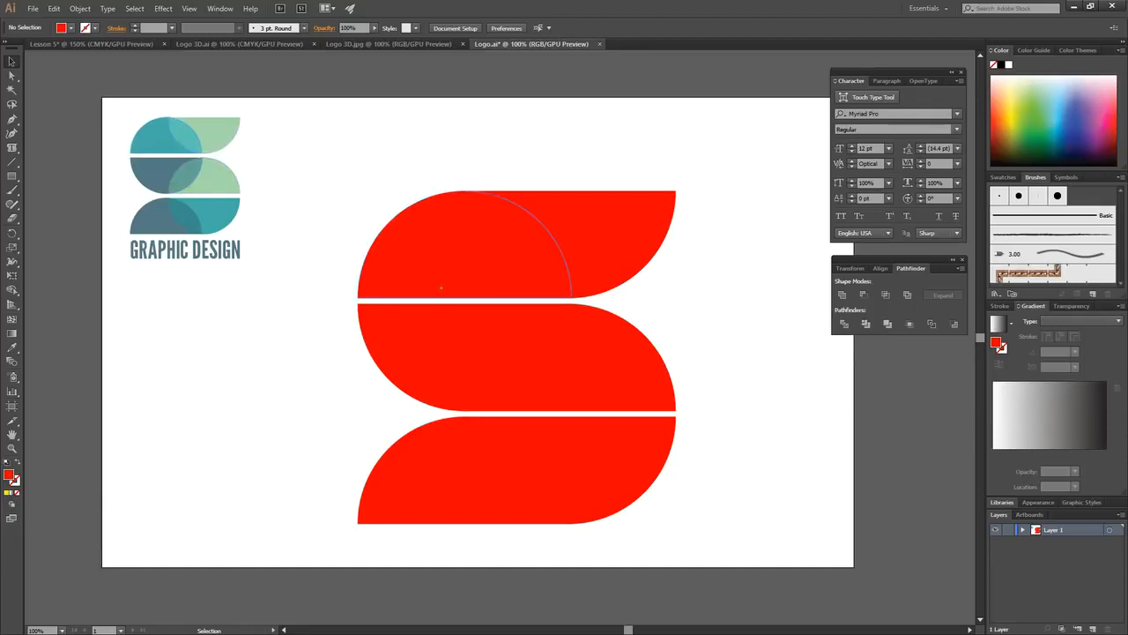
# Step: Split the overlap of the top row's two half circles into its own shape with the Shape Builder
pyautogui.moveTo(403, 262); pyautogui.dragTo(507, 263)
pyautogui.click(428, 139)
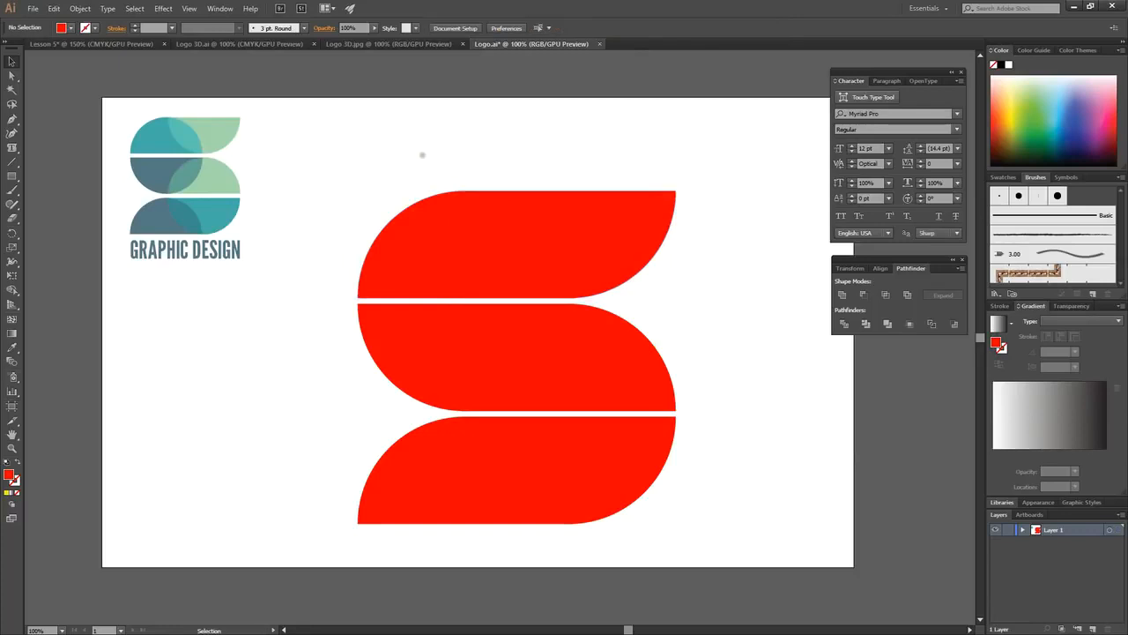
pyautogui.click(11, 293)
pyautogui.moveTo(347, 134); pyautogui.dragTo(706, 288)
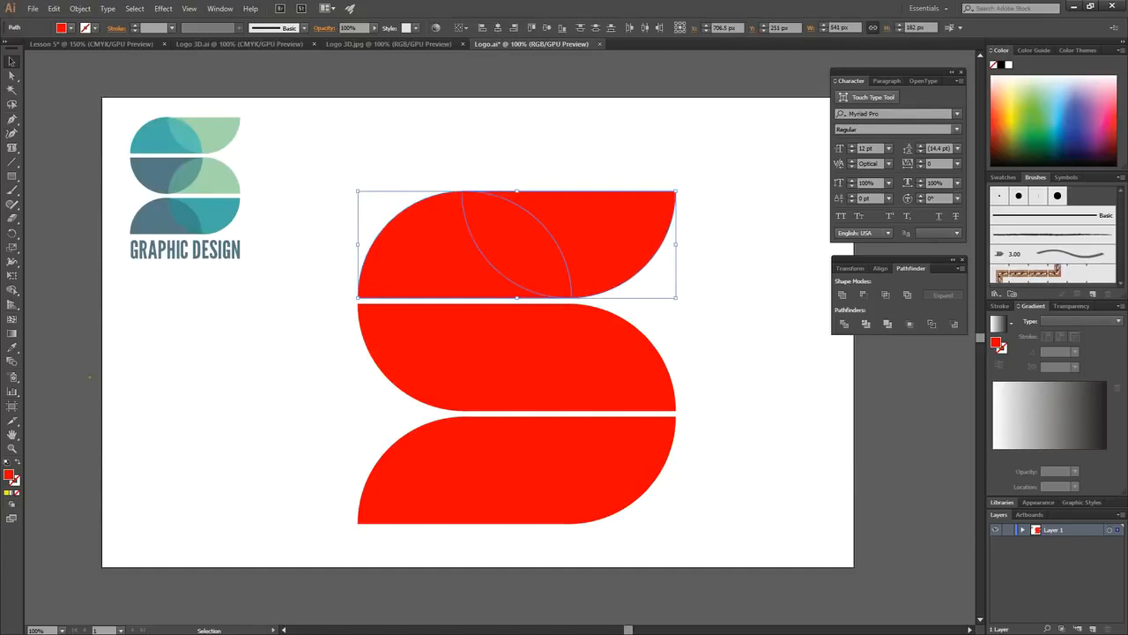
pyautogui.click(12, 291)
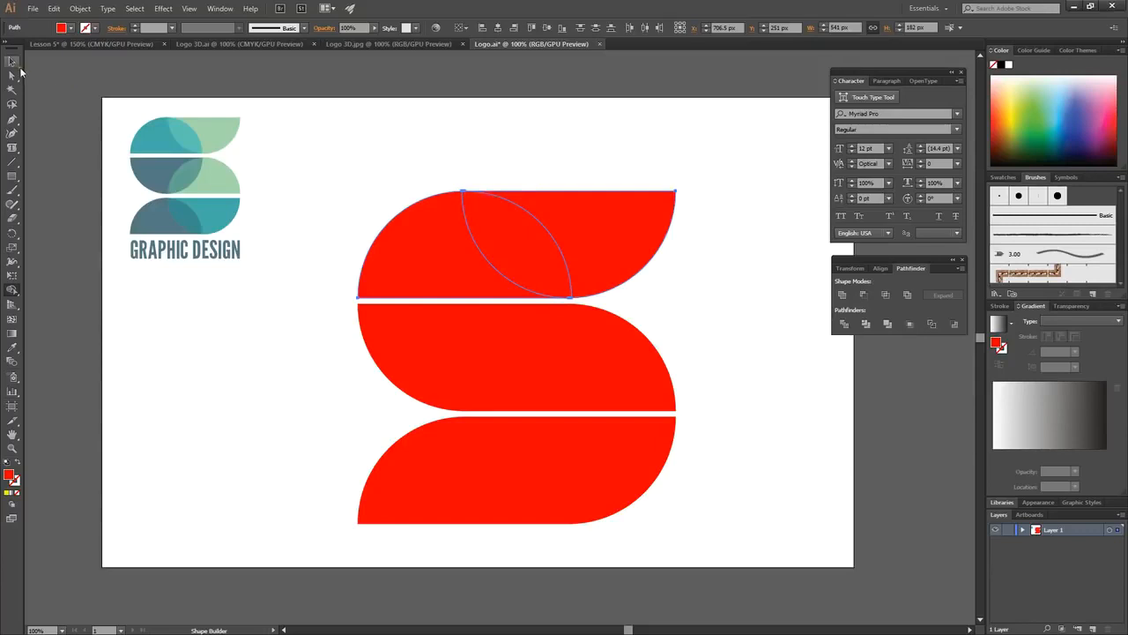
pyautogui.click(11, 61)
pyautogui.click(346, 150)
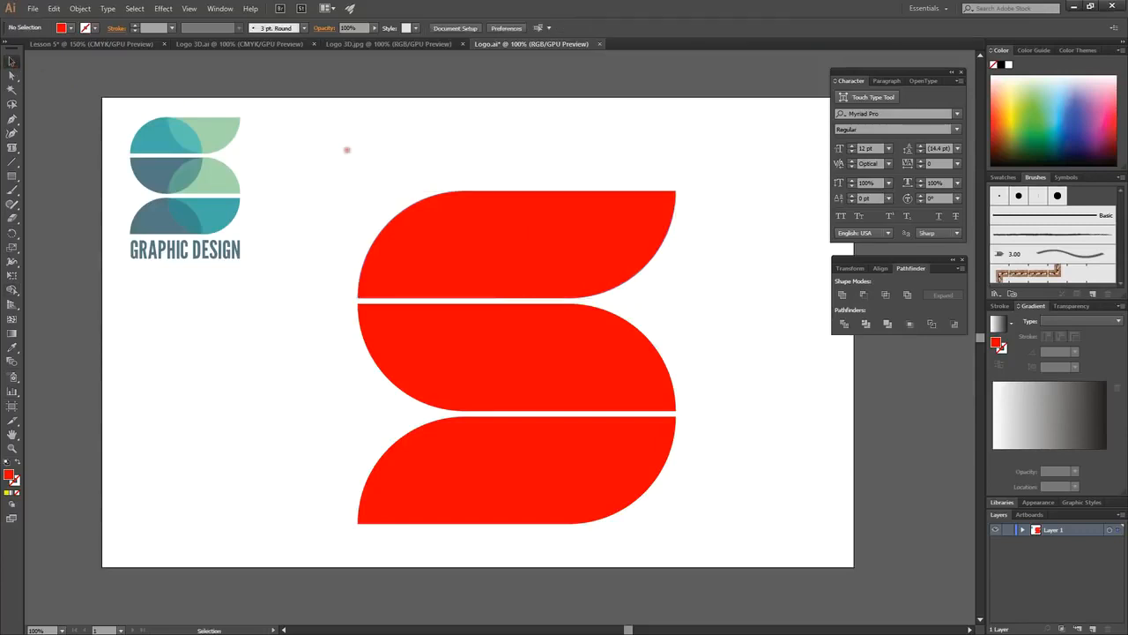
# Step: Fill the separated overlap shape in the top row with blue
pyautogui.click(504, 232)
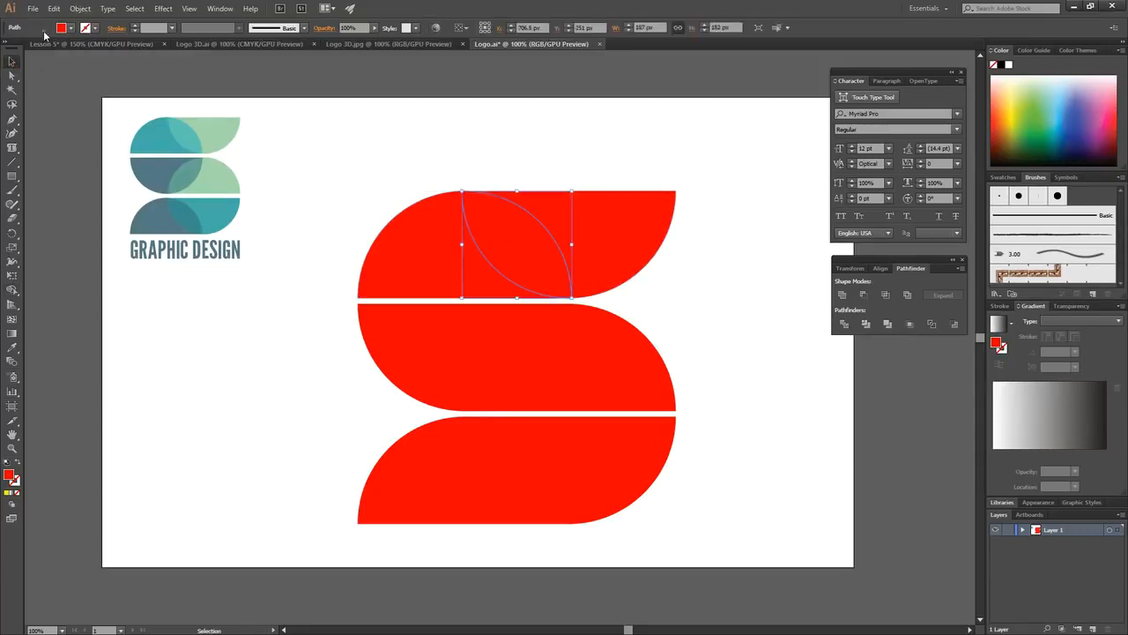
pyautogui.click(71, 28)
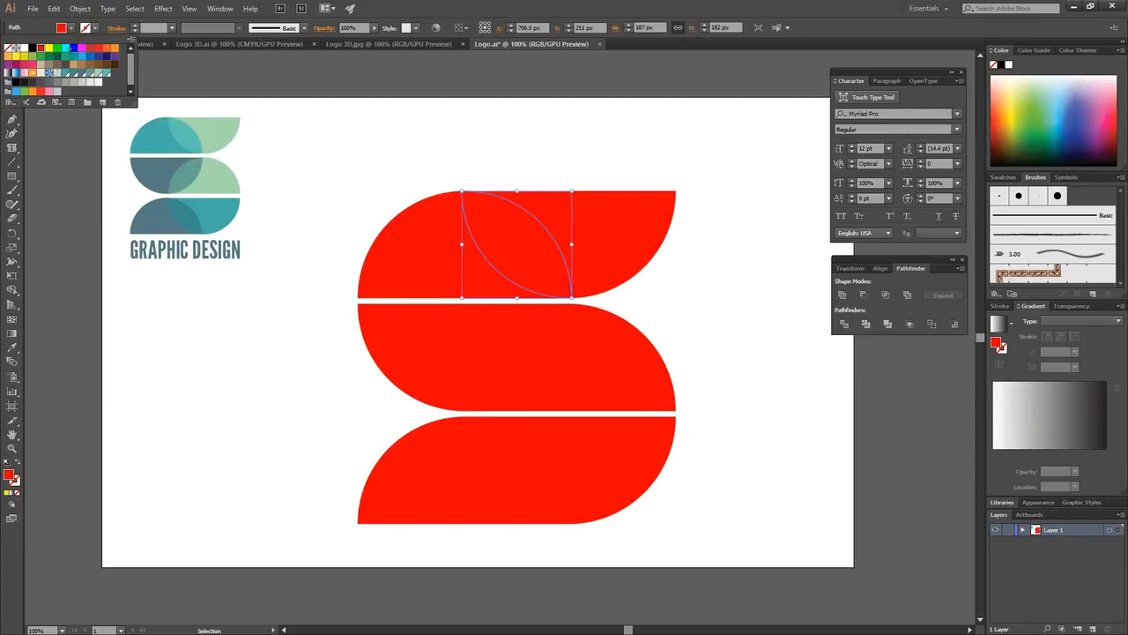
pyautogui.click(72, 47)
pyautogui.click(395, 143)
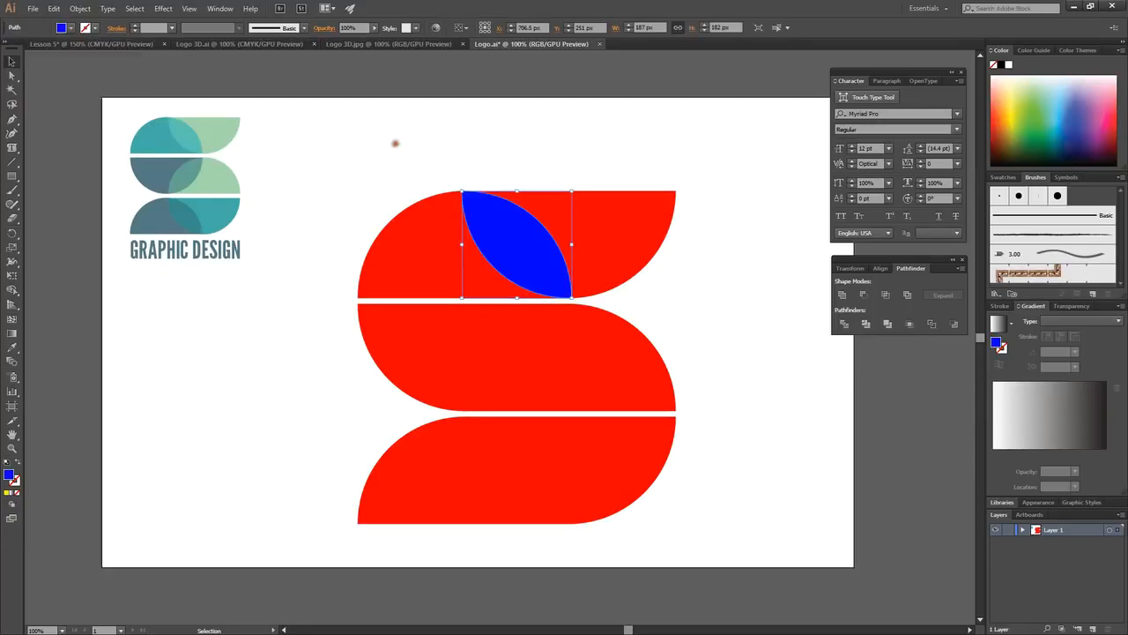
pyautogui.click(460, 138)
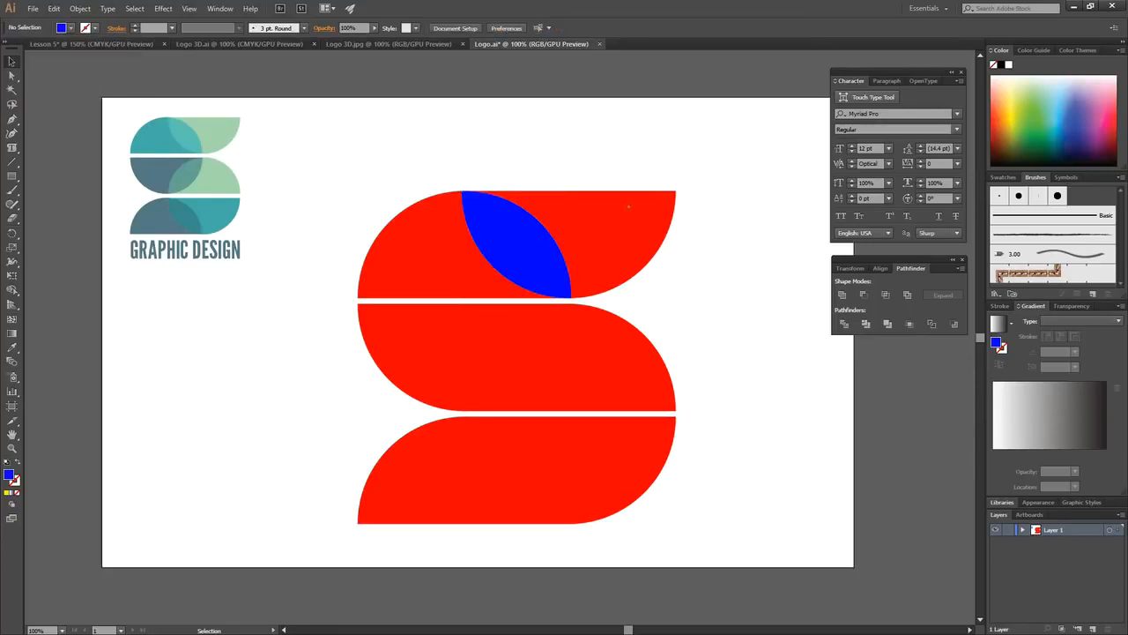
# Step: Split the overlap of the middle row's half circles into its own shape with the Shape Builder
pyautogui.moveTo(335, 311); pyautogui.dragTo(710, 399)
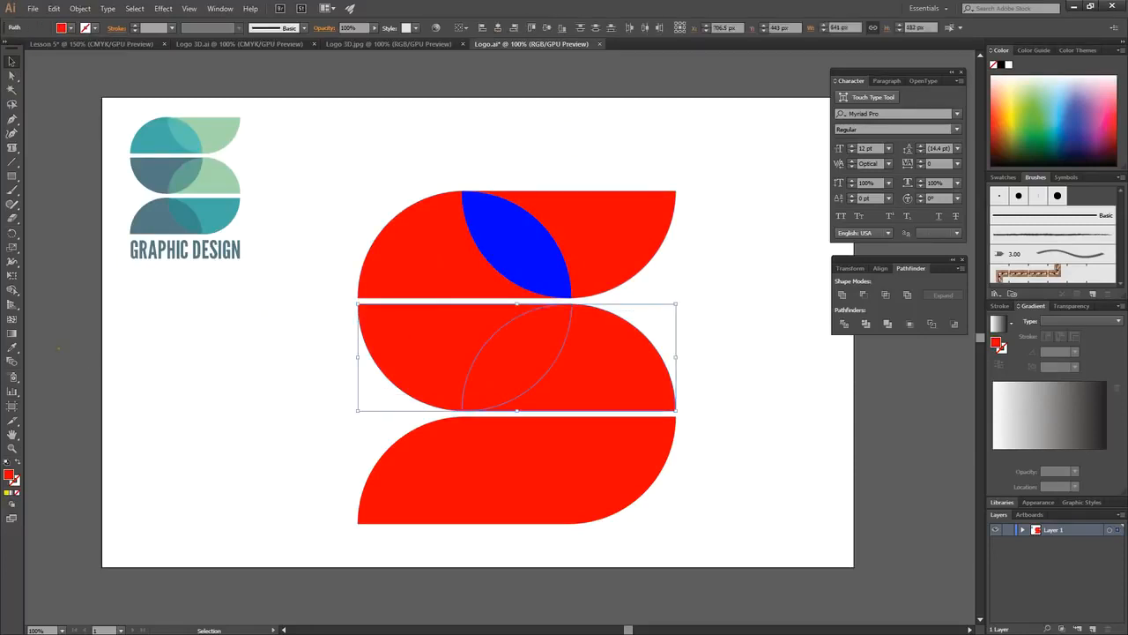
pyautogui.click(13, 292)
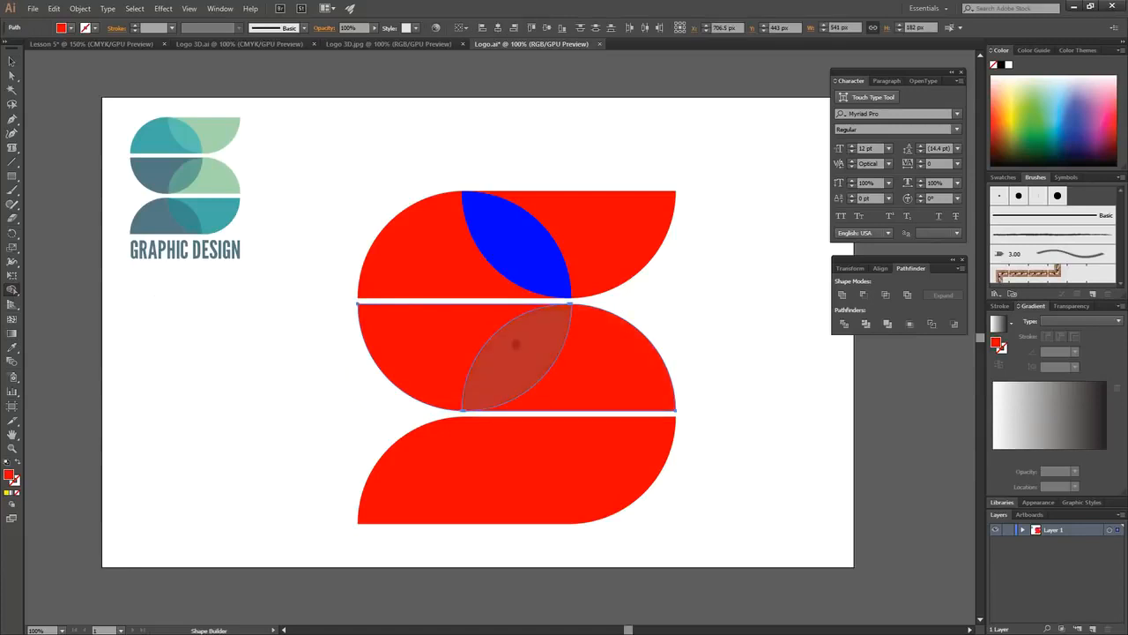
pyautogui.click(73, 29)
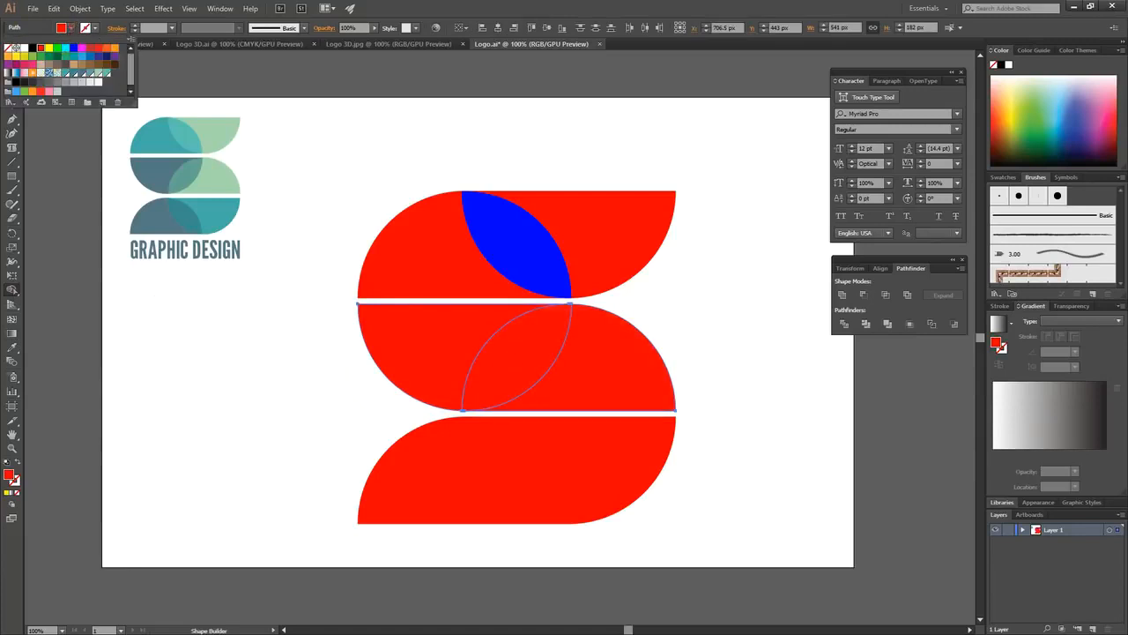
pyautogui.click(73, 48)
pyautogui.click(11, 59)
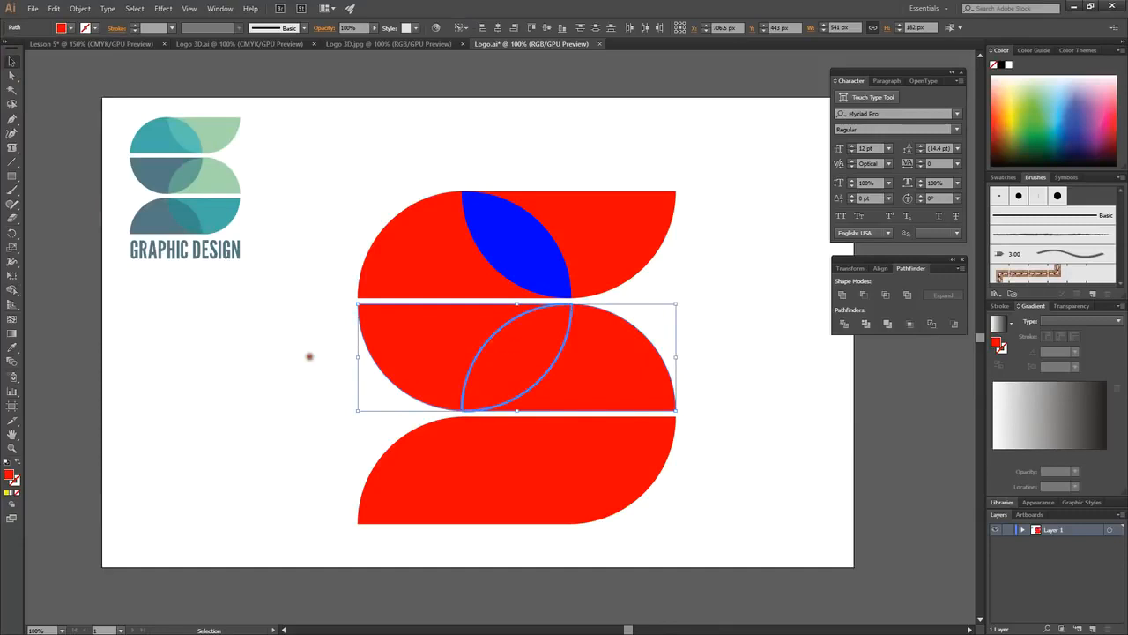
# Step: Fill the separated overlap shape in the middle row with blue
pyautogui.click(517, 357)
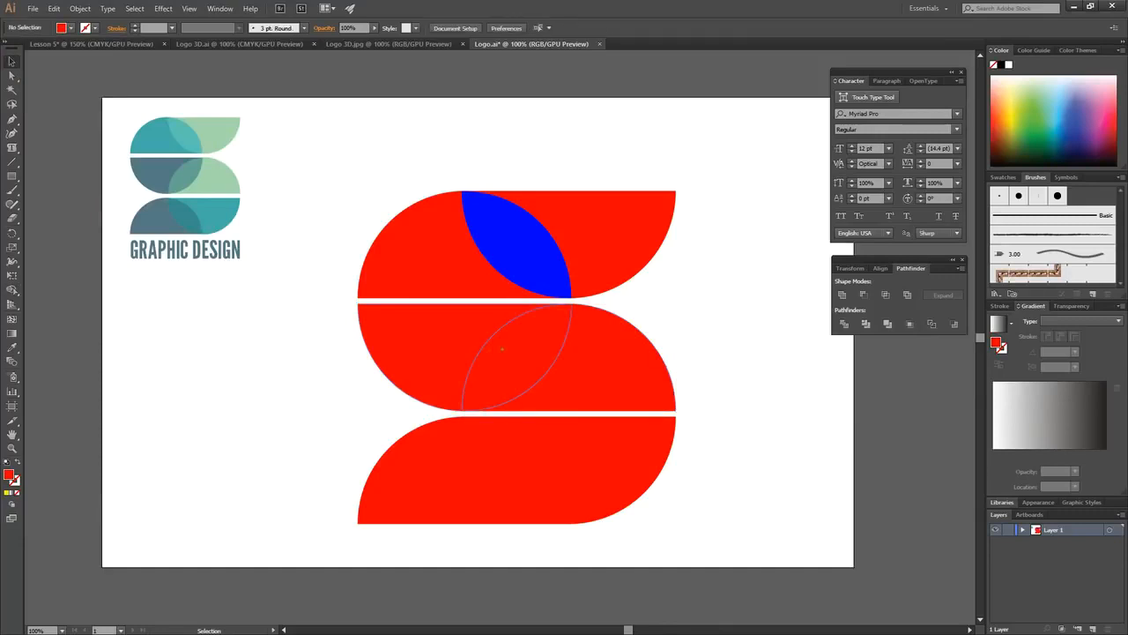
pyautogui.click(71, 29)
pyautogui.click(74, 48)
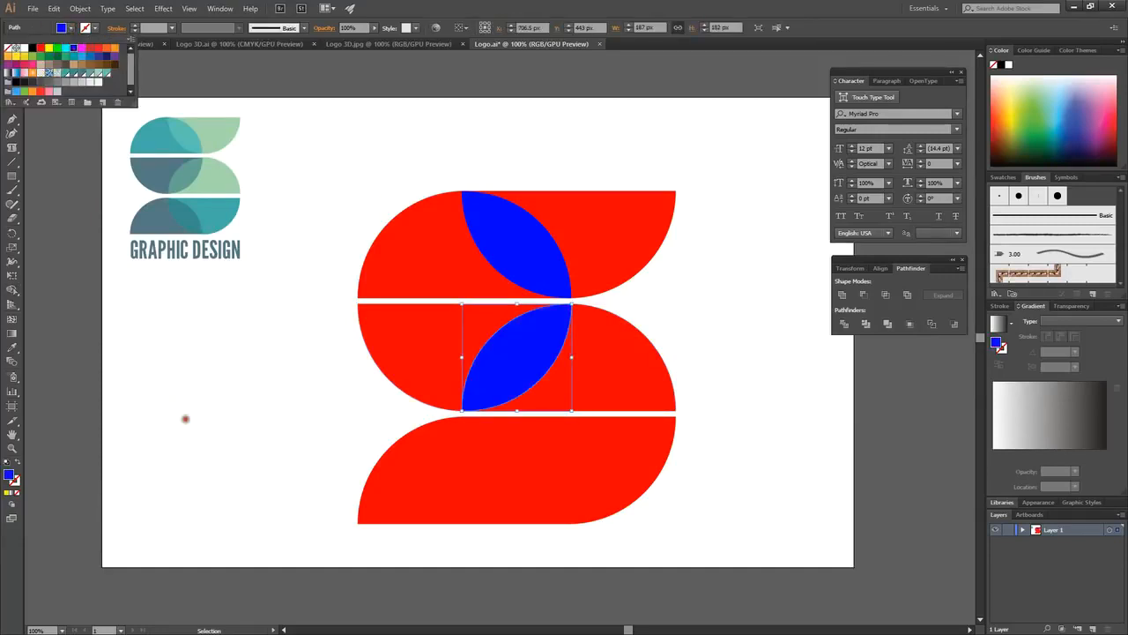
pyautogui.click(186, 417)
# Step: Split the overlap of the bottom row's half circles into its own shape with the Shape Builder
pyautogui.moveTo(696, 539); pyautogui.dragTo(337, 444)
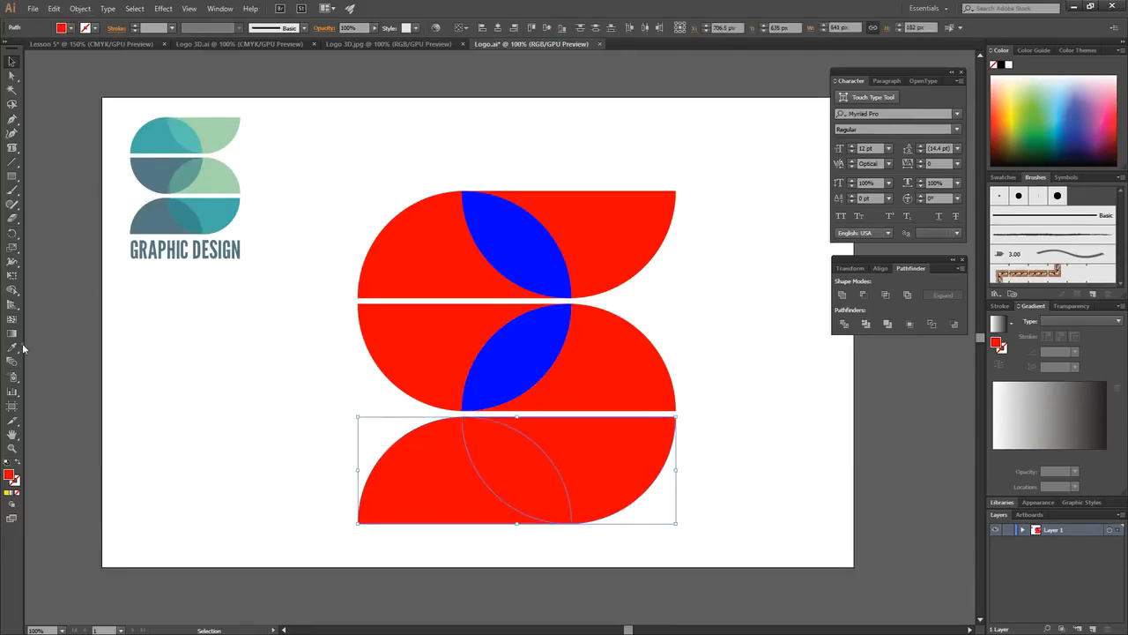
pyautogui.click(13, 290)
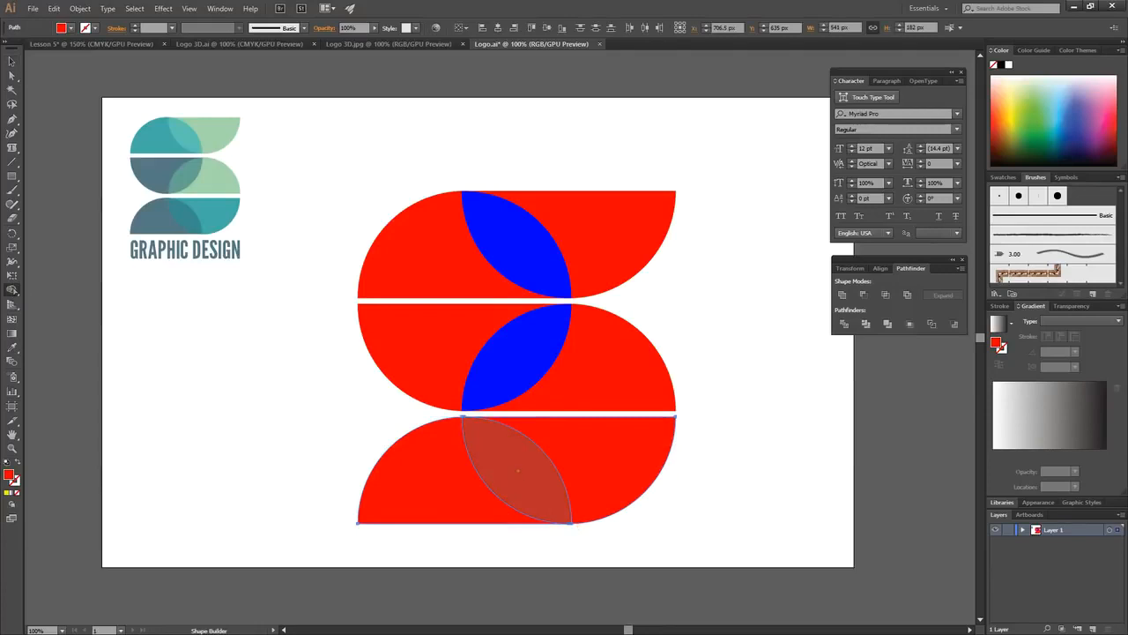
pyautogui.press('v')
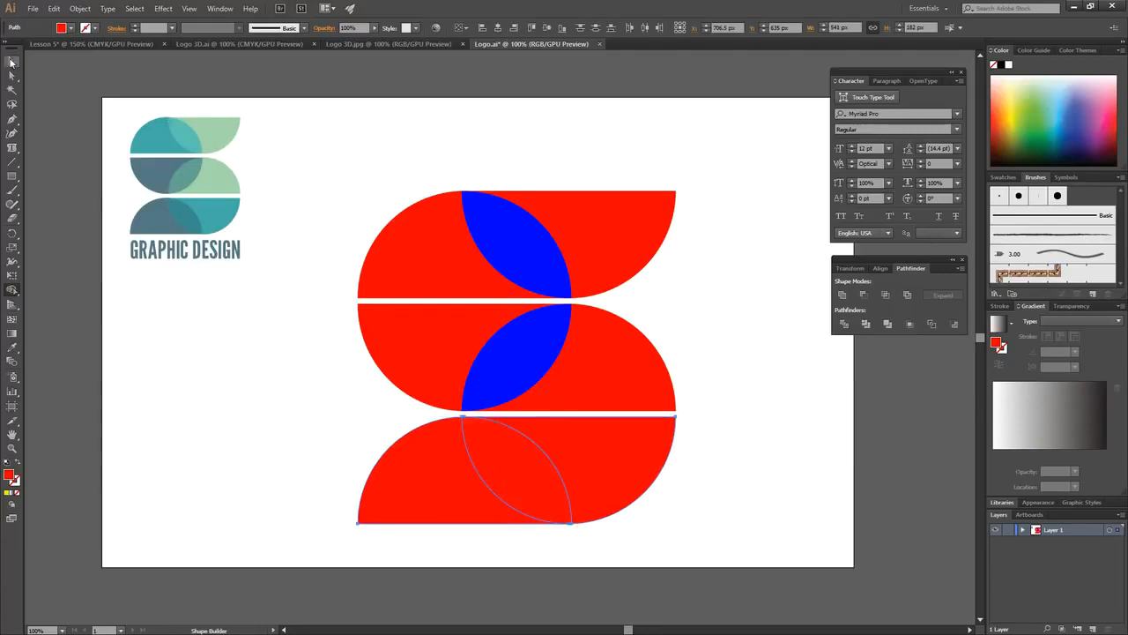
pyautogui.click(236, 405)
# Step: Fill the separated overlap shape in the bottom row with blue
pyautogui.click(503, 461)
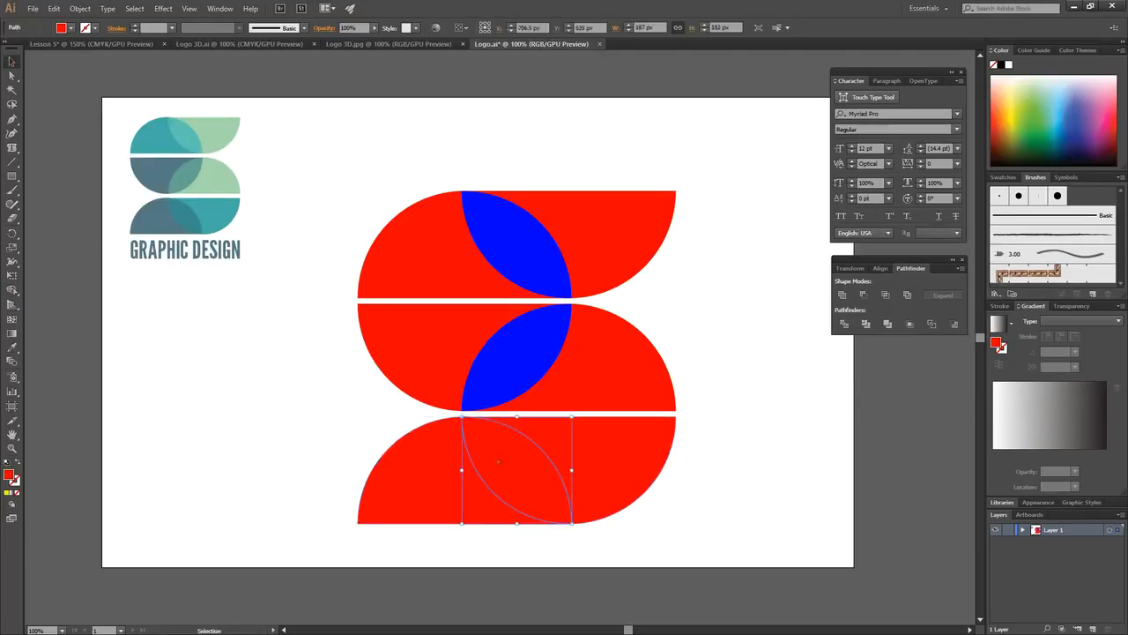
pyautogui.click(71, 28)
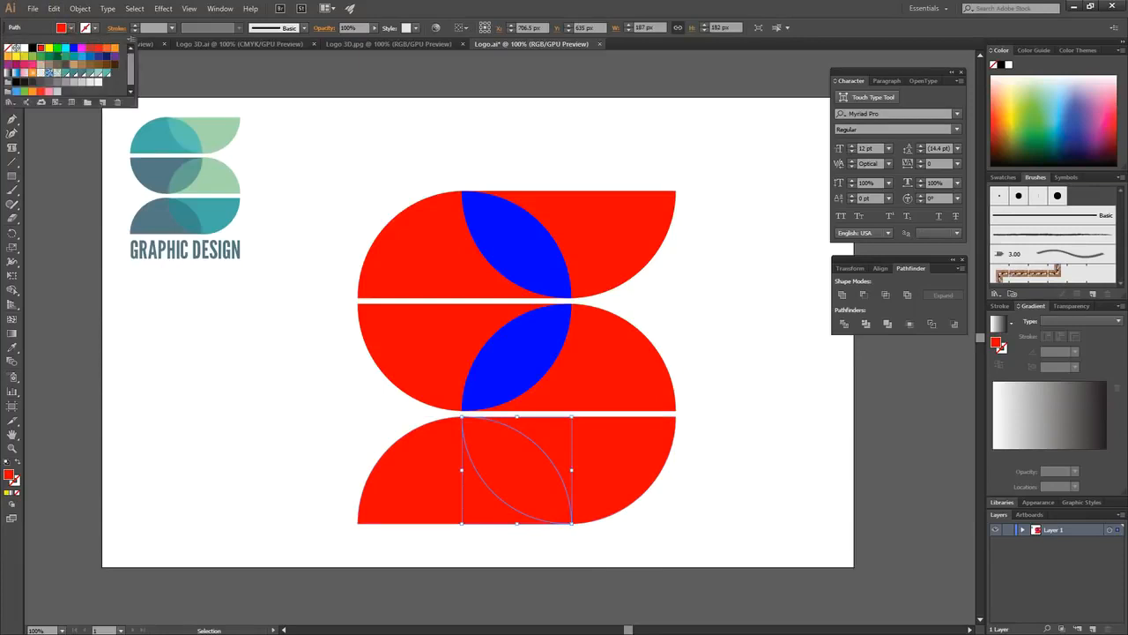
pyautogui.click(73, 49)
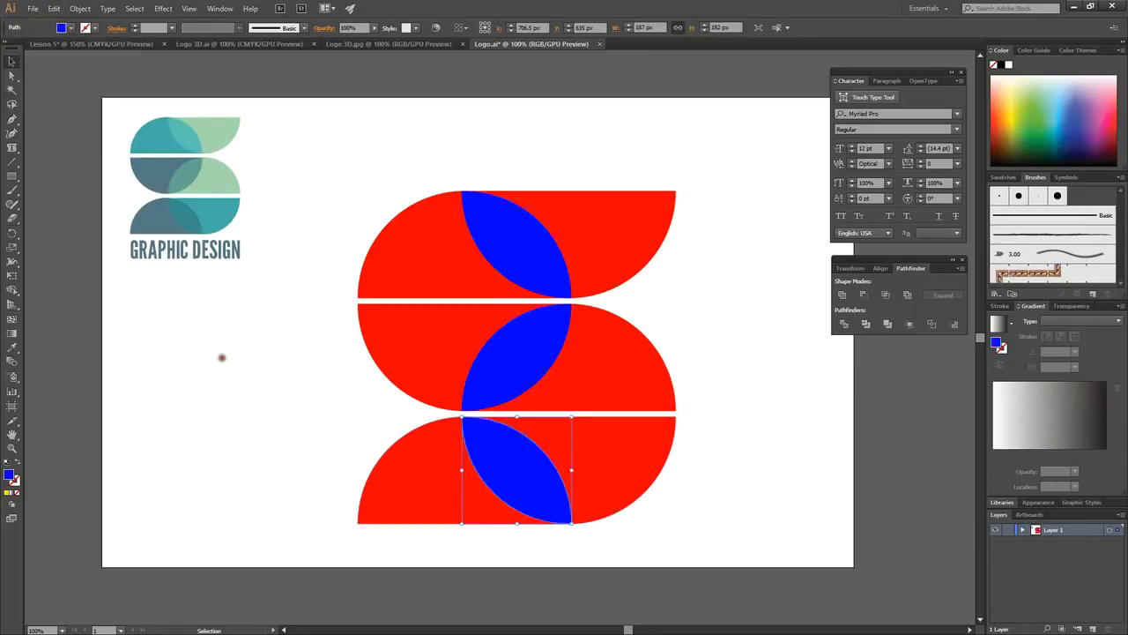
pyautogui.click(261, 352)
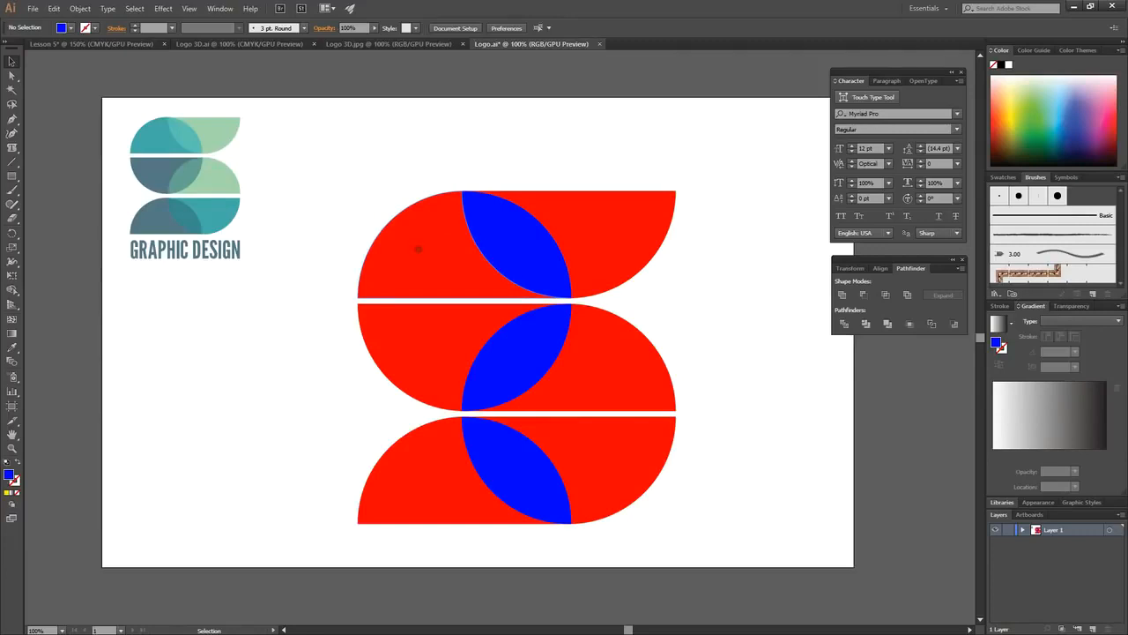
# Step: Recolor the top row's left half circle with the teal sampled from the matching shape in the reference logo
pyautogui.click(418, 250)
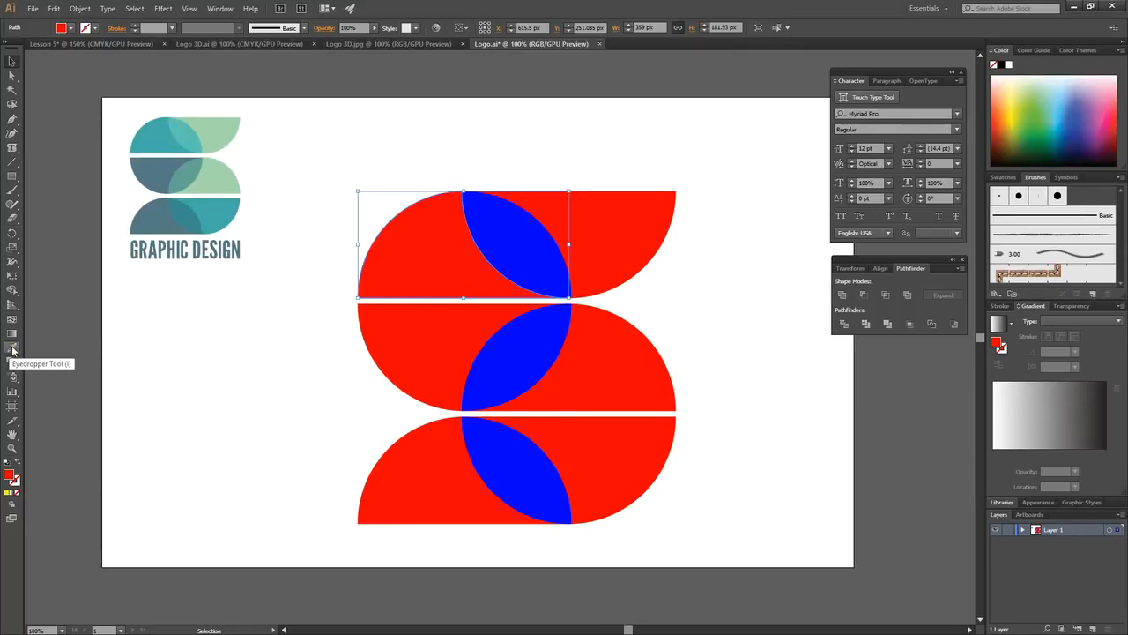
pyautogui.click(13, 348)
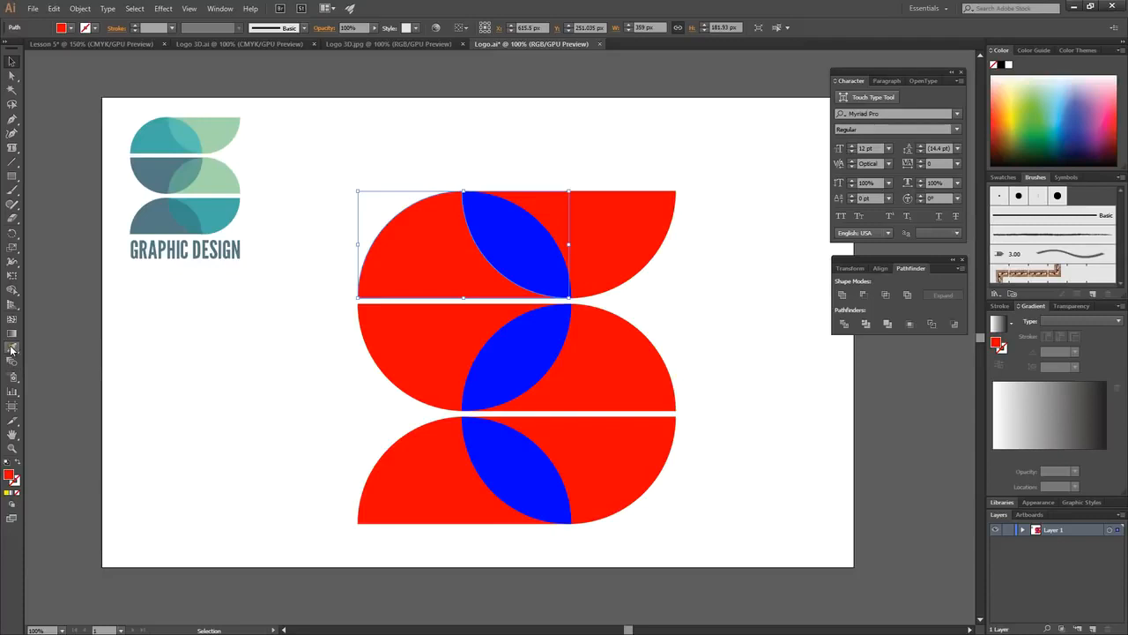
pyautogui.click(11, 348)
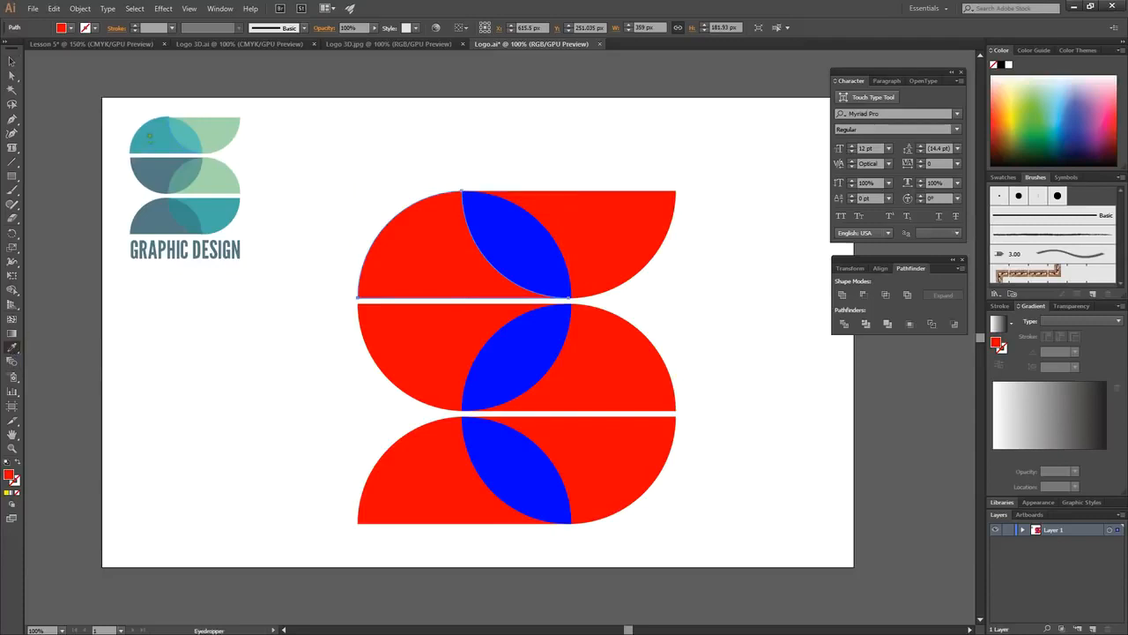
pyautogui.click(147, 134)
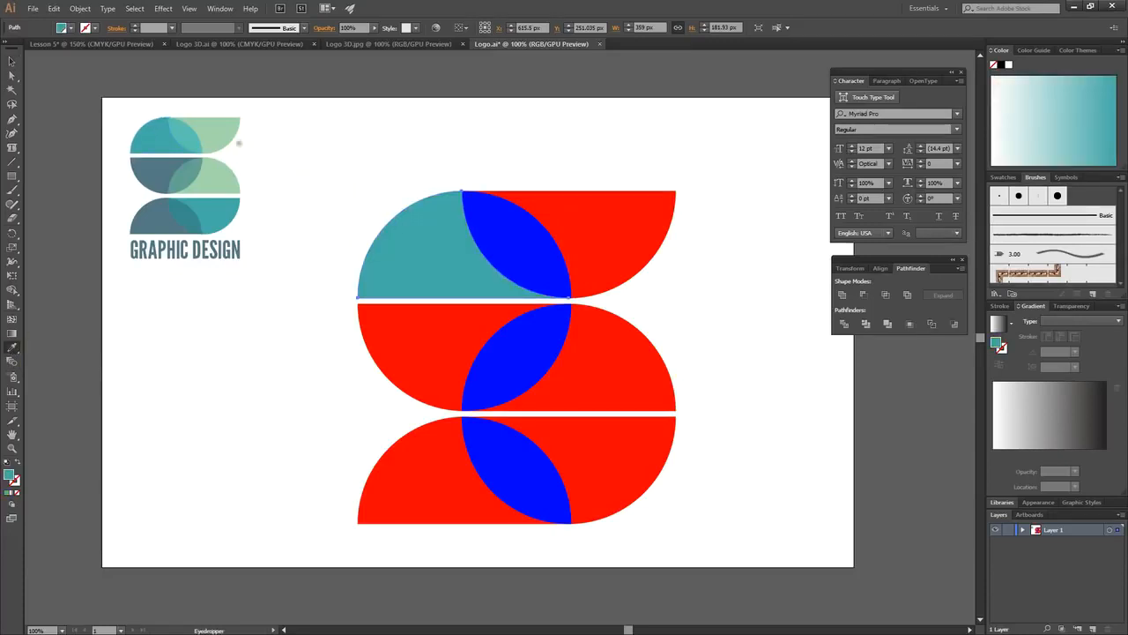
pyautogui.click(11, 60)
# Step: Recolor the top row's blue overlap with the light teal sampled from the same overlap in the reference logo
pyautogui.click(414, 247)
pyautogui.click(535, 236)
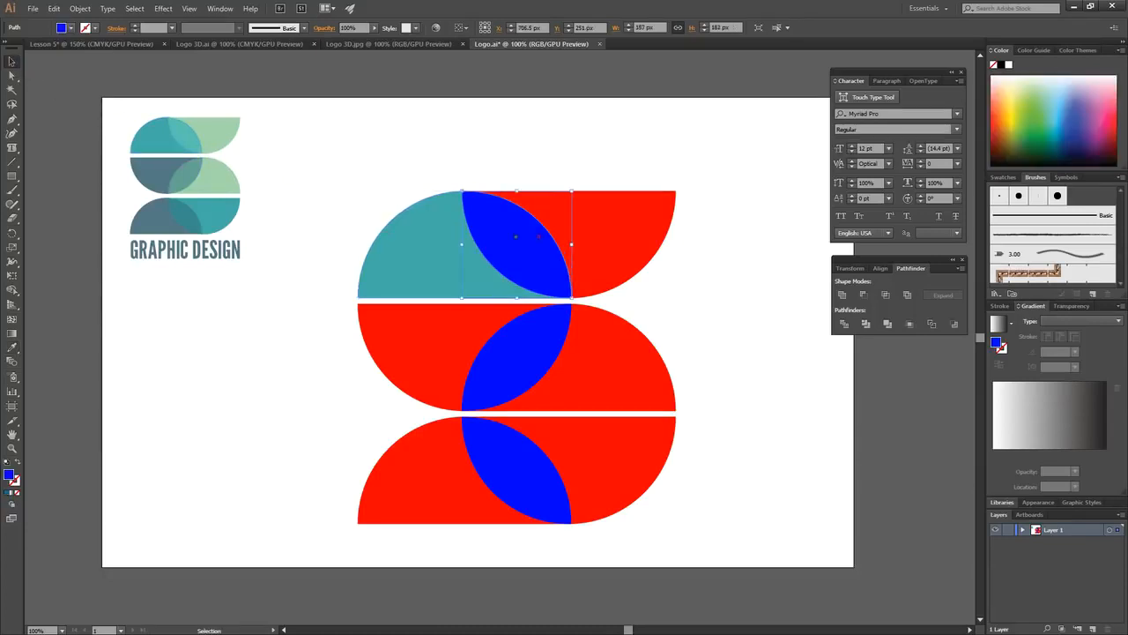
pyautogui.press('i')
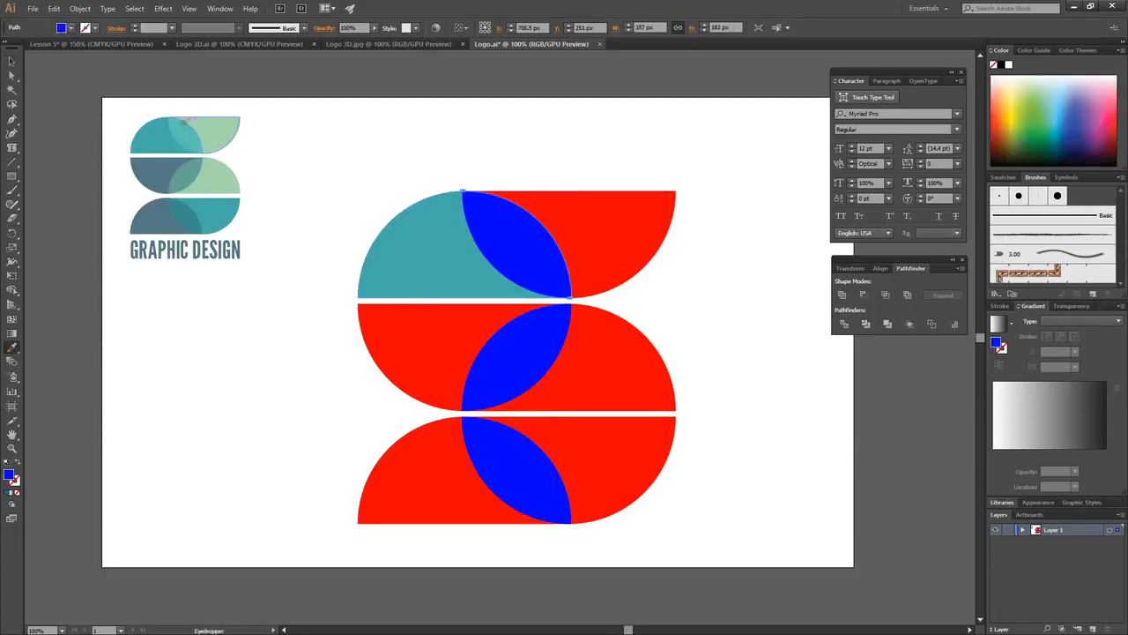
pyautogui.click(181, 123)
pyautogui.press('v')
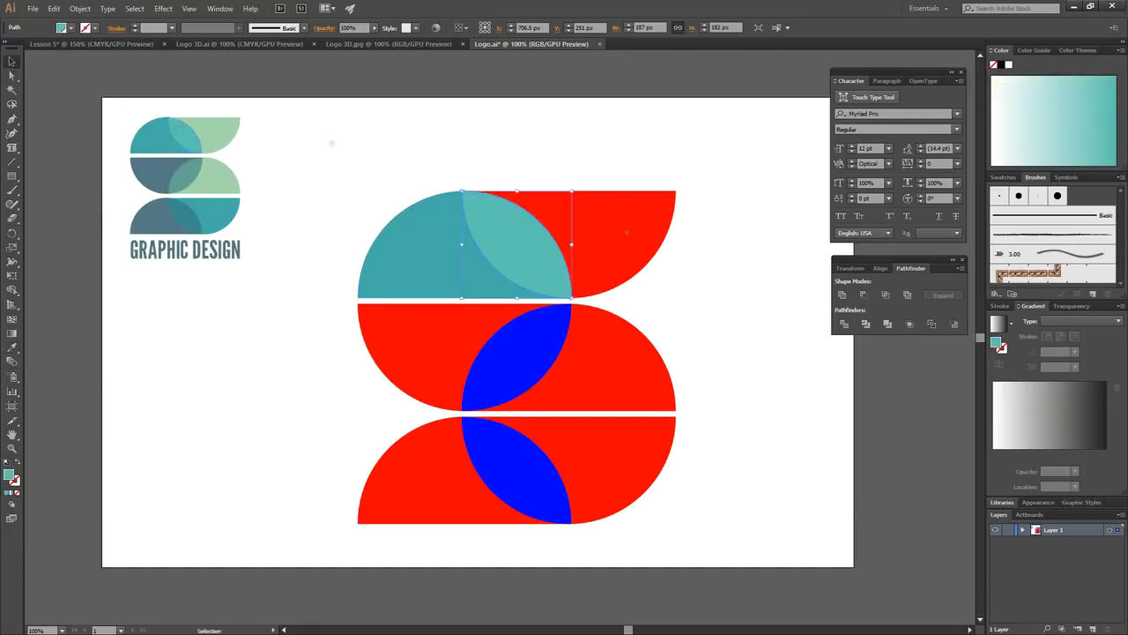
# Step: Recolor the top row's right half circle with the pale green sampled from the matching shape in the reference logo
pyautogui.click(621, 231)
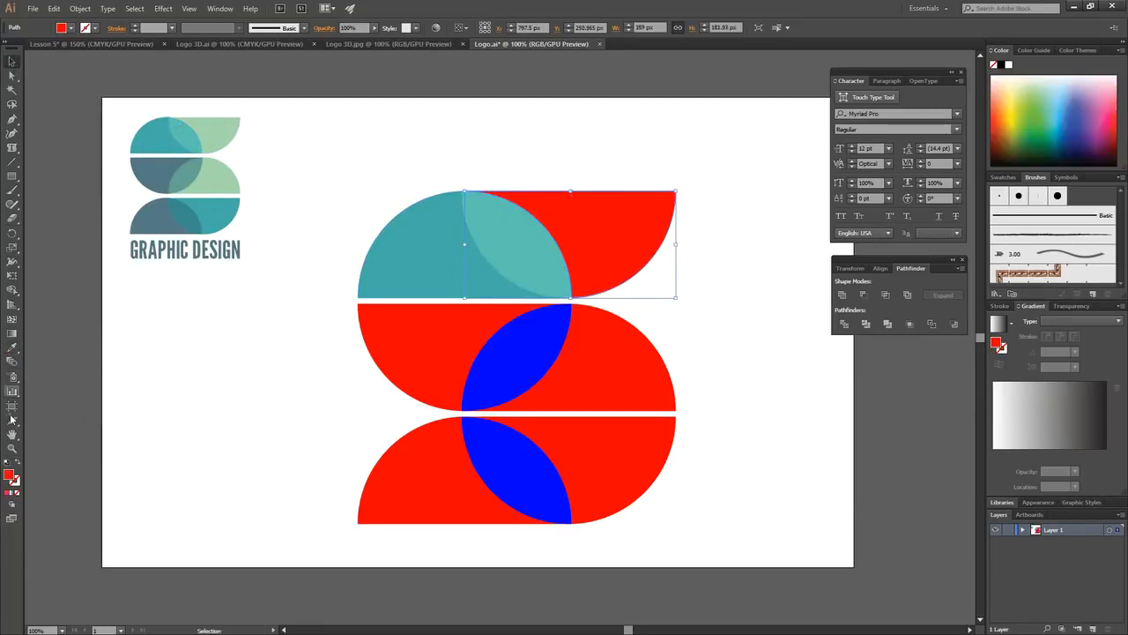
pyautogui.click(12, 349)
pyautogui.click(218, 134)
pyautogui.press('v')
# Step: Fill the middle row's left half circle with a bright green chosen in the Color Picker
pyautogui.click(396, 345)
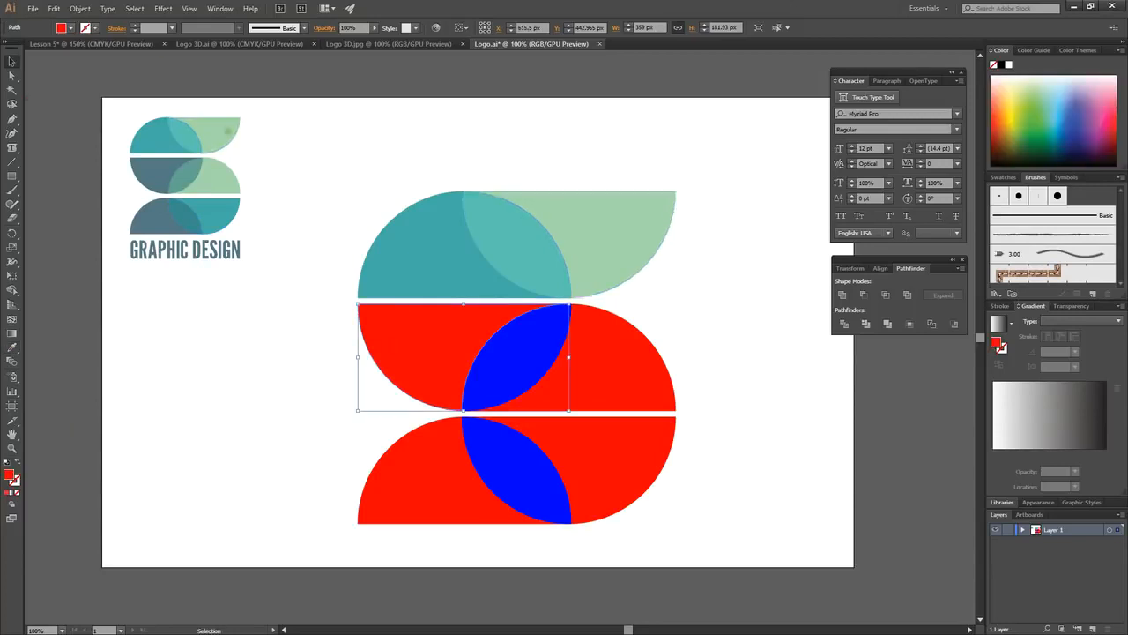
pyautogui.doubleClick(10, 477)
pyautogui.moveTo(768, 288); pyautogui.dragTo(758, 318)
pyautogui.moveTo(720, 272)
pyautogui.mouseDown()
pyautogui.moveTo(727, 347)
pyautogui.moveTo(727, 320)
pyautogui.moveTo(758, 328)
pyautogui.moveTo(723, 239)
pyautogui.mouseUp()
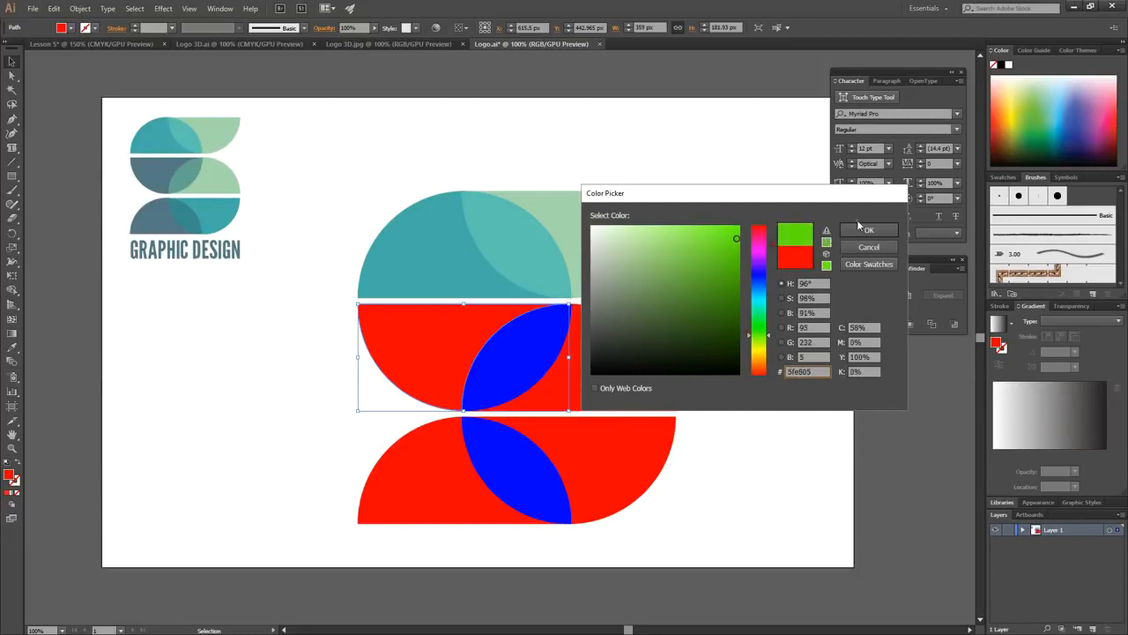
pyautogui.click(868, 246)
pyautogui.click(226, 418)
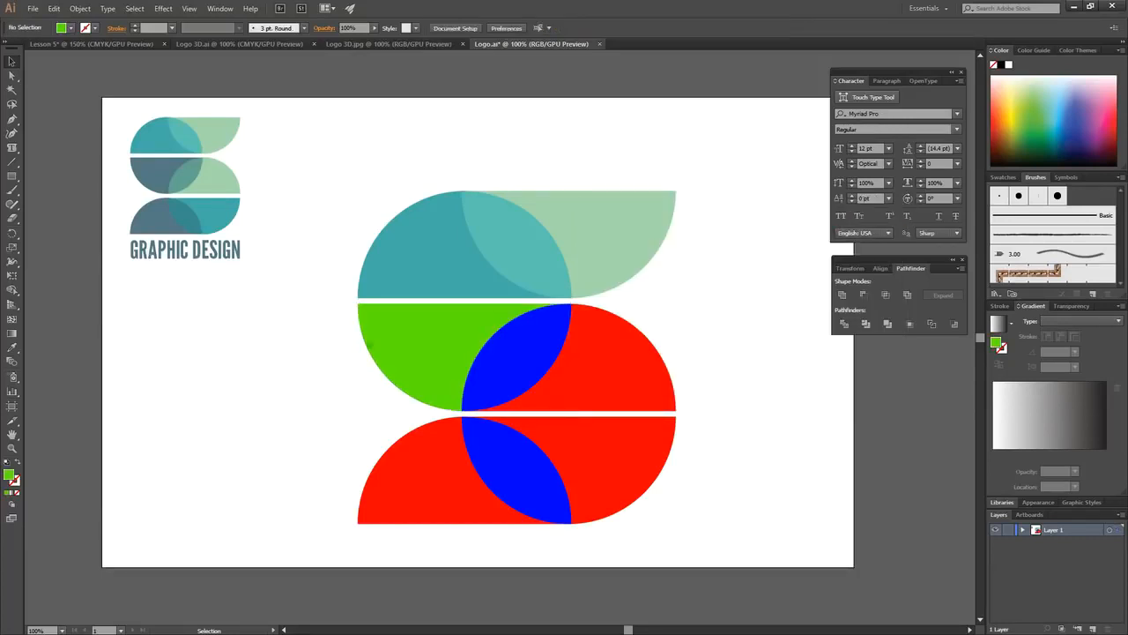
# Step: Recolor the middle row's left half circle with the slate blue sampled from the matching shape in the reference logo
pyautogui.click(416, 356)
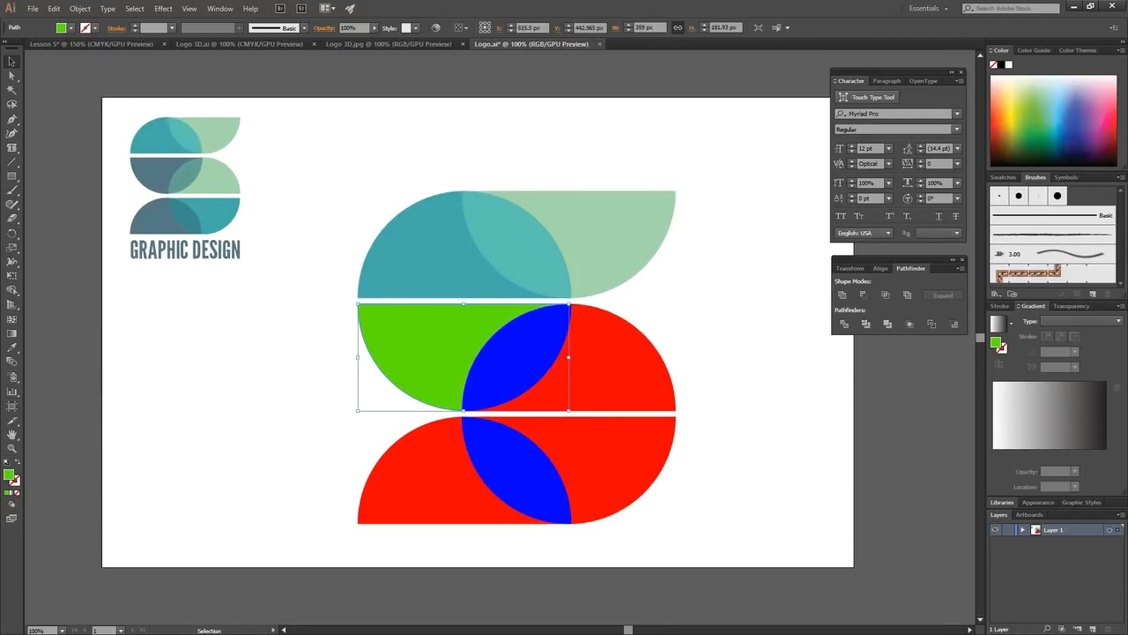
pyautogui.click(12, 347)
pyautogui.click(160, 169)
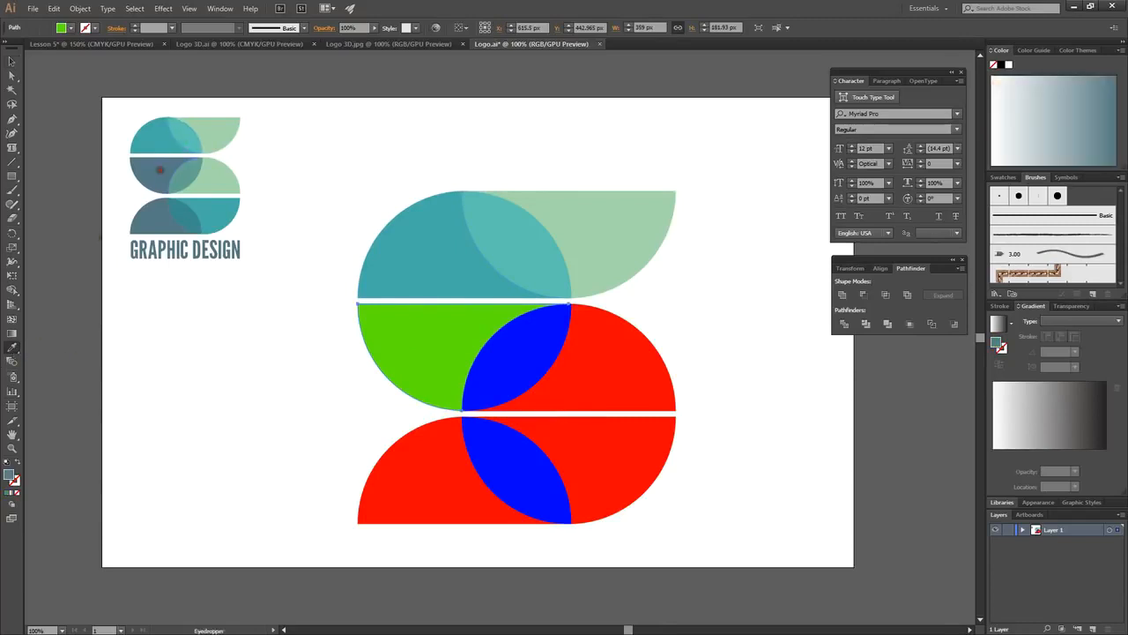
pyautogui.click(11, 61)
# Step: Recolor the middle row's blue overlap with the muted green-teal sampled from the same overlap in the reference logo
pyautogui.click(524, 342)
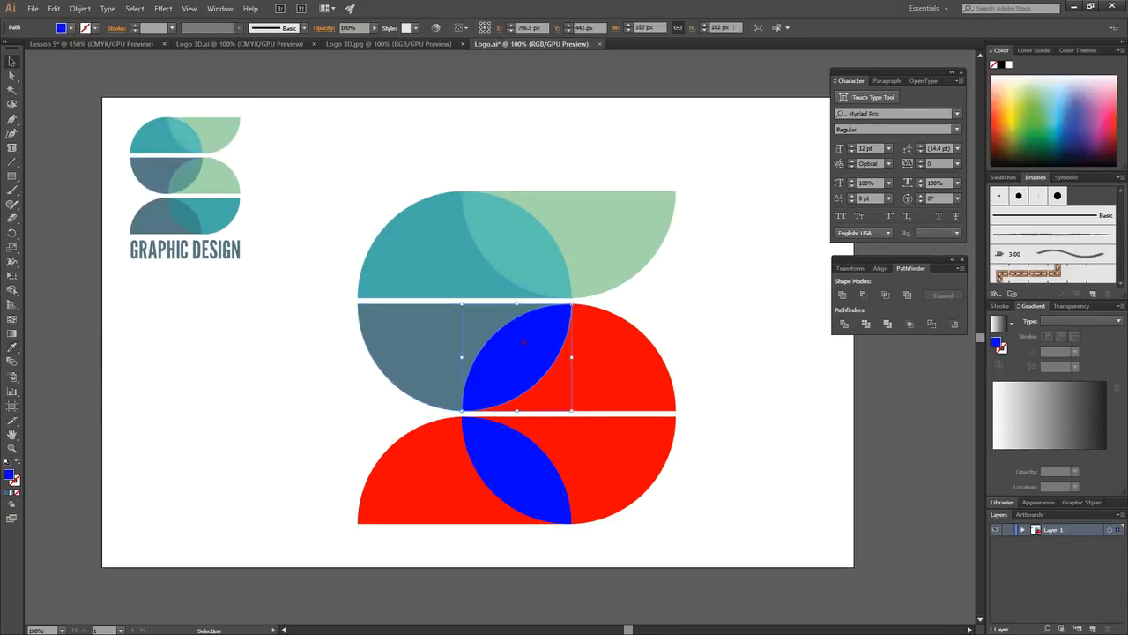
pyautogui.click(12, 347)
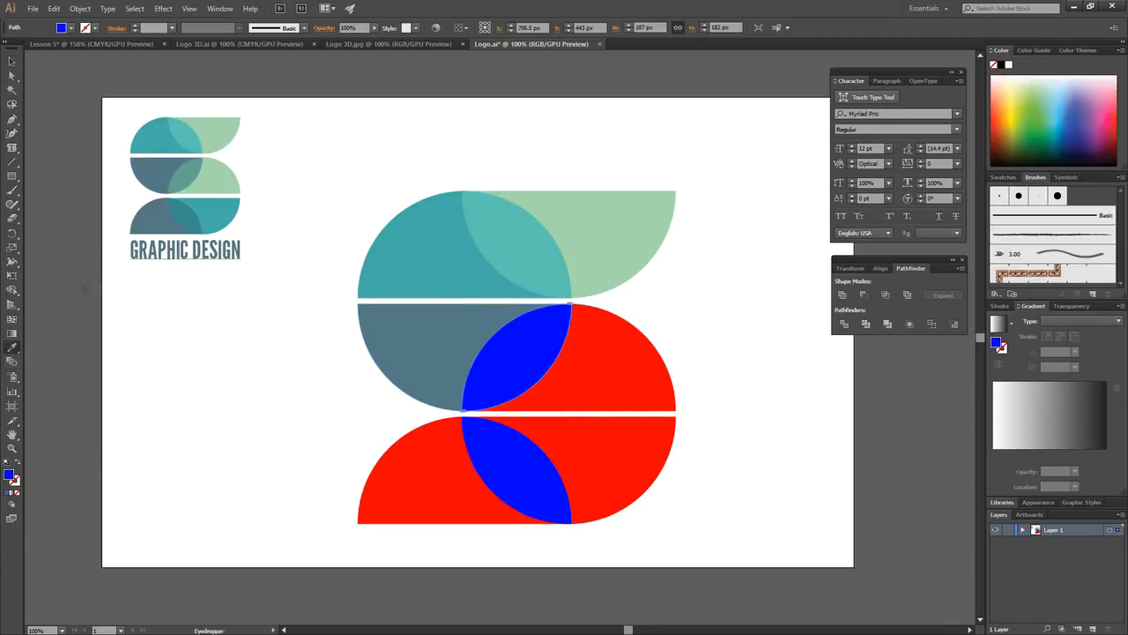
pyautogui.click(181, 174)
pyautogui.click(12, 61)
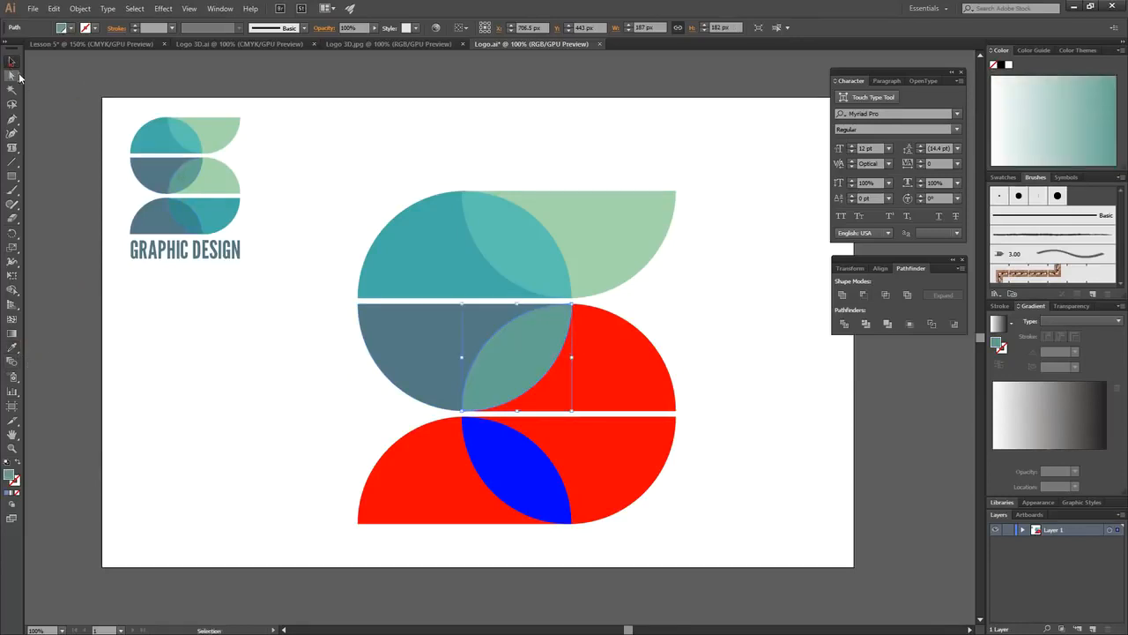
# Step: Recolor the middle row's right half circle with the pale green sampled from the matching shape in the reference logo
pyautogui.click(613, 361)
pyautogui.click(12, 347)
pyautogui.click(209, 176)
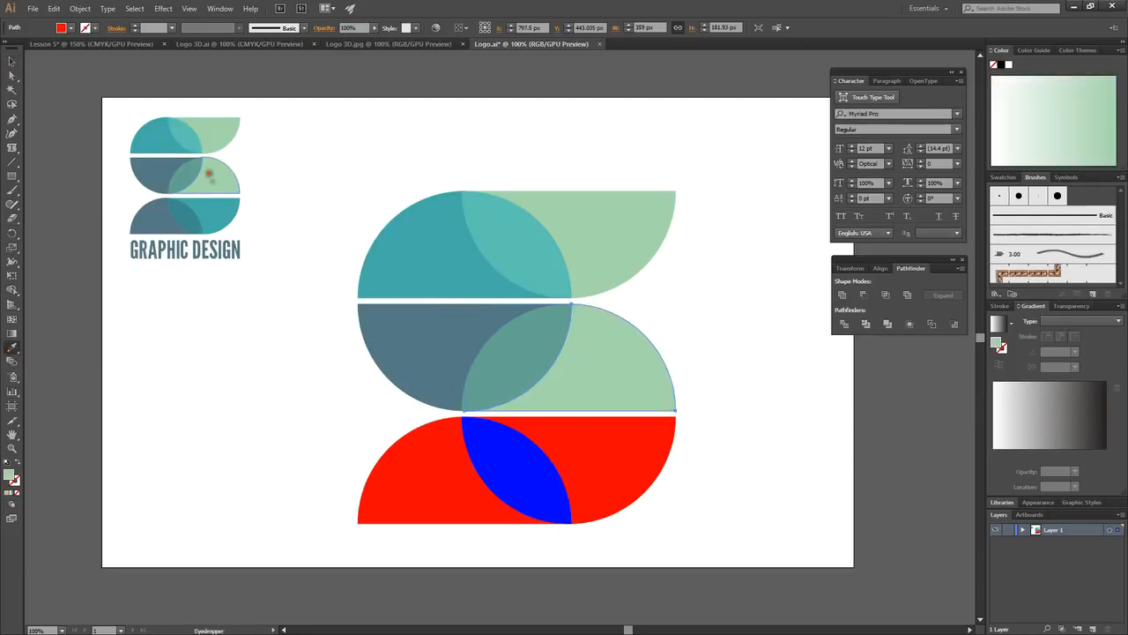
pyautogui.click(11, 60)
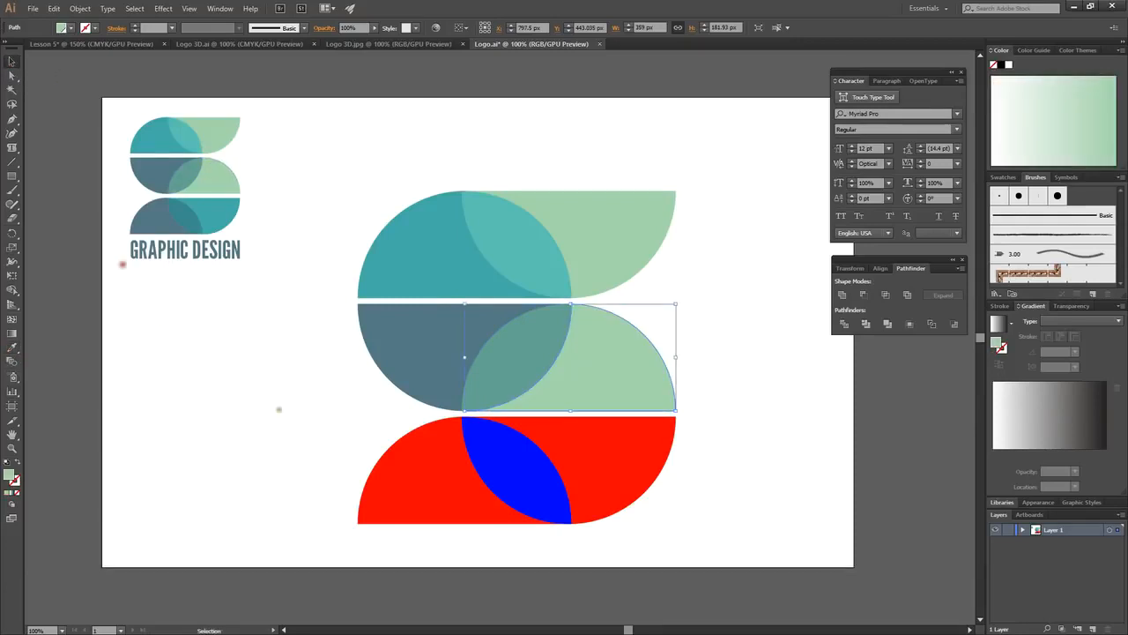
# Step: Recolor the bottom row's left half circle with the slate blue sampled from the matching shape in the reference logo
pyautogui.click(388, 475)
pyautogui.click(11, 347)
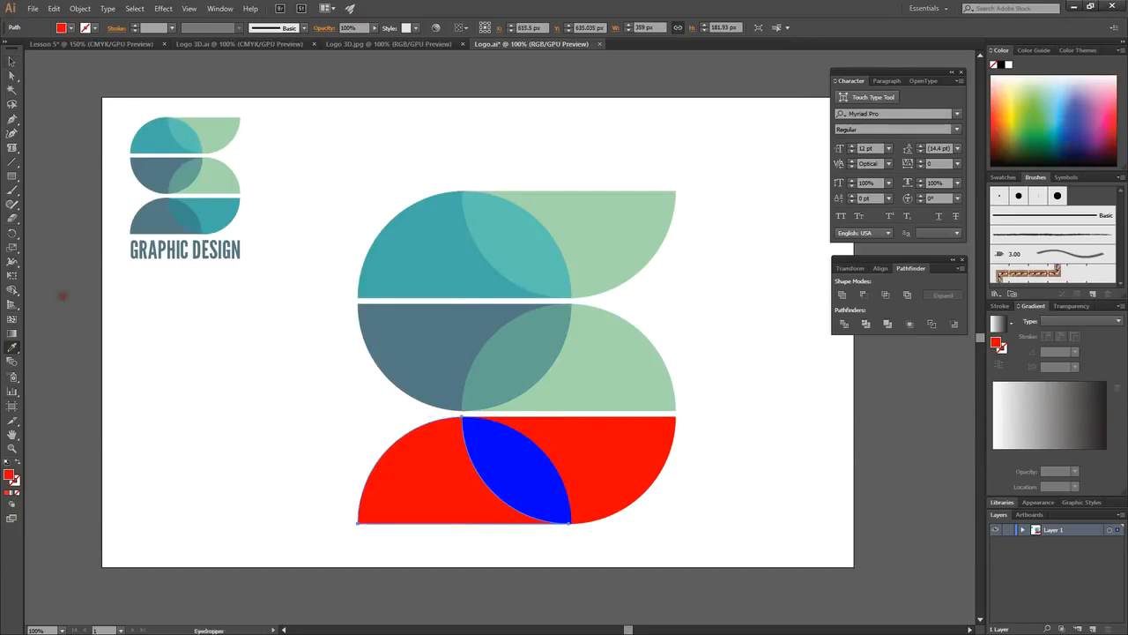
pyautogui.click(145, 216)
pyautogui.click(12, 61)
pyautogui.click(405, 468)
# Step: Recolor the bottom row's blue overlap with the dark teal sampled from the same overlap in the reference logo
pyautogui.click(516, 467)
pyautogui.click(12, 347)
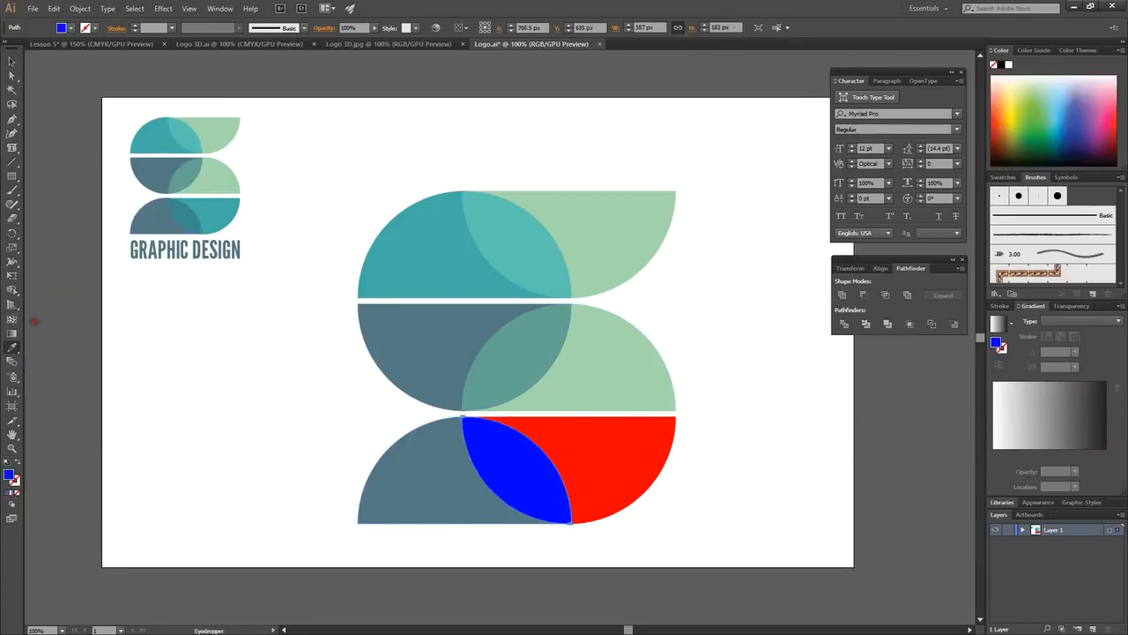
pyautogui.click(194, 219)
pyautogui.click(11, 61)
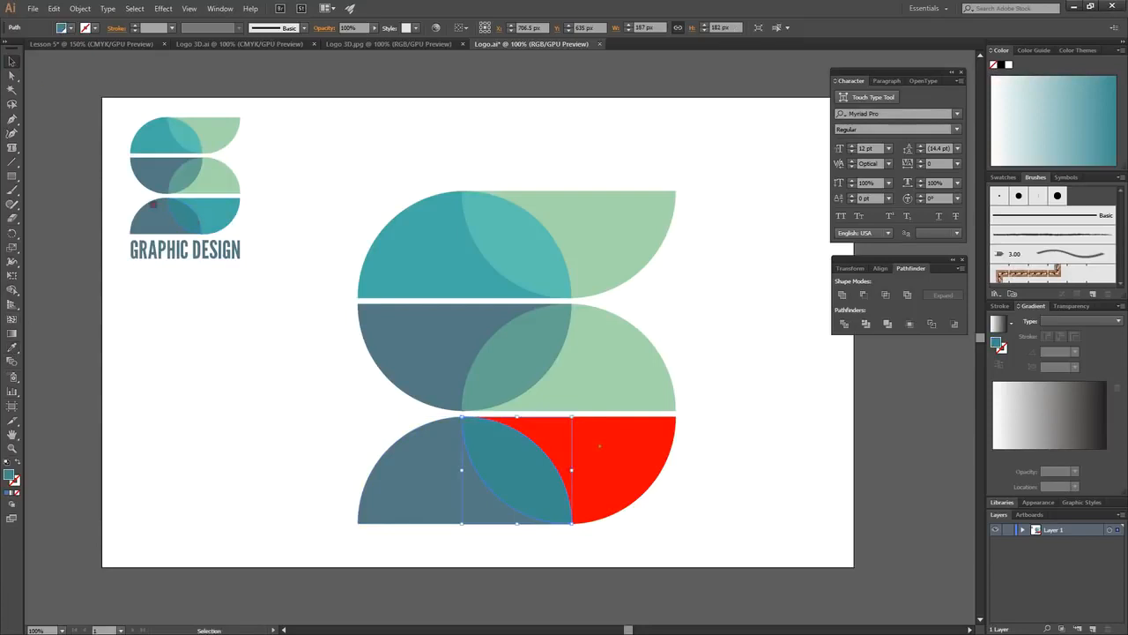
# Step: Recolor the bottom row's right half circle with the teal sampled from the matching shape in the reference logo
pyautogui.click(622, 454)
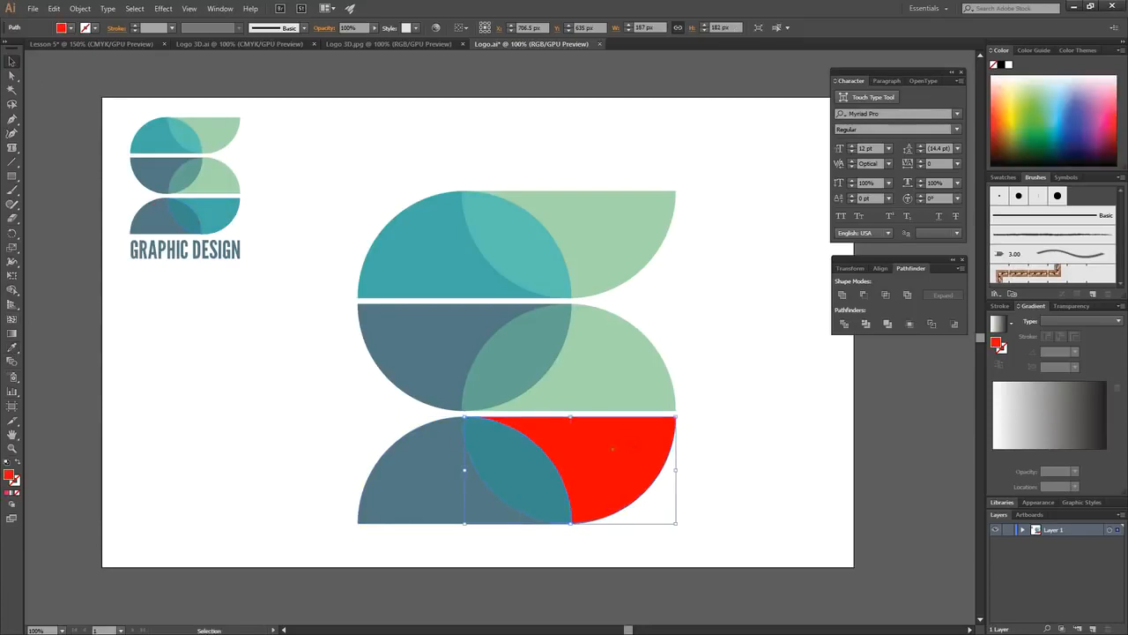
pyautogui.click(11, 347)
pyautogui.click(227, 208)
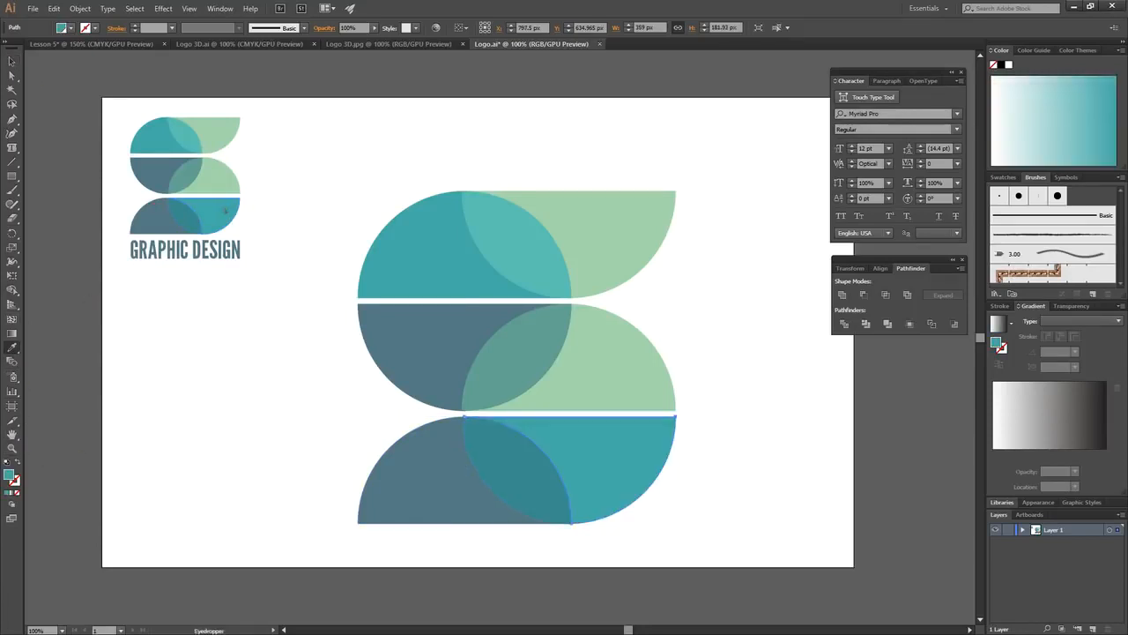
pyautogui.click(11, 61)
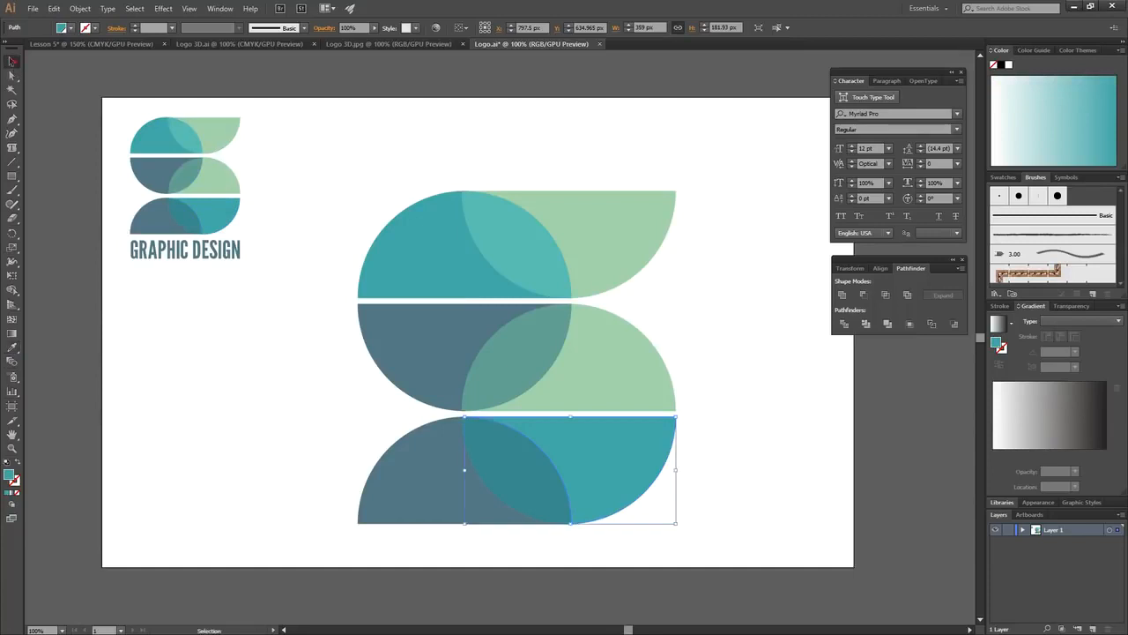
pyautogui.click(304, 430)
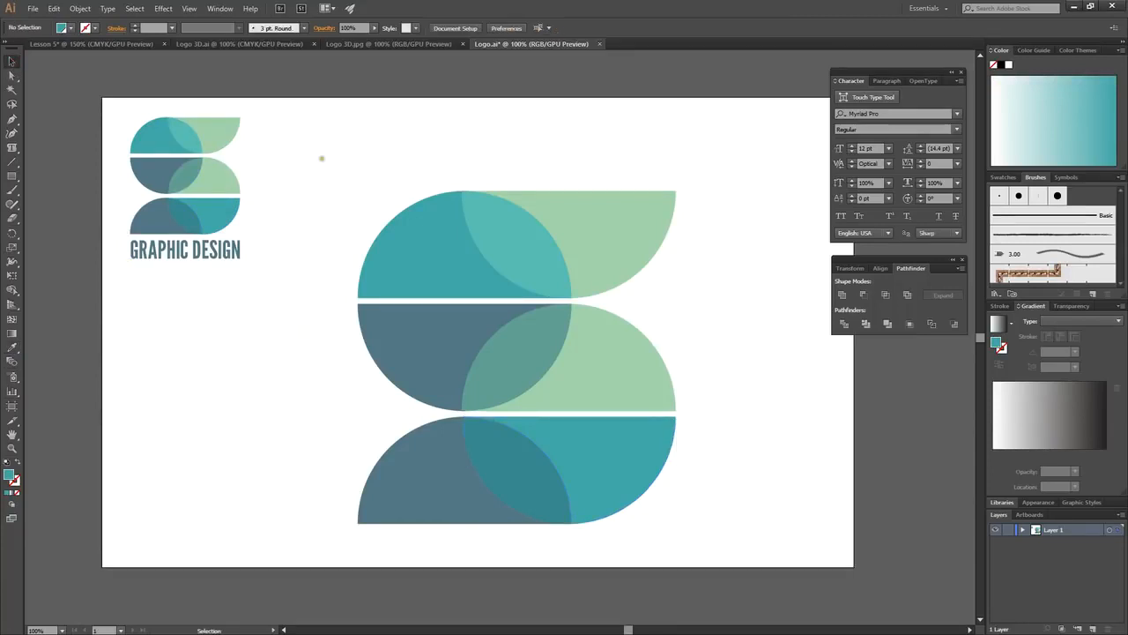
pyautogui.moveTo(345, 164); pyautogui.dragTo(704, 544)
pyautogui.click(344, 435)
pyautogui.moveTo(329, 168); pyautogui.dragTo(720, 533)
pyautogui.rightClick(519, 336)
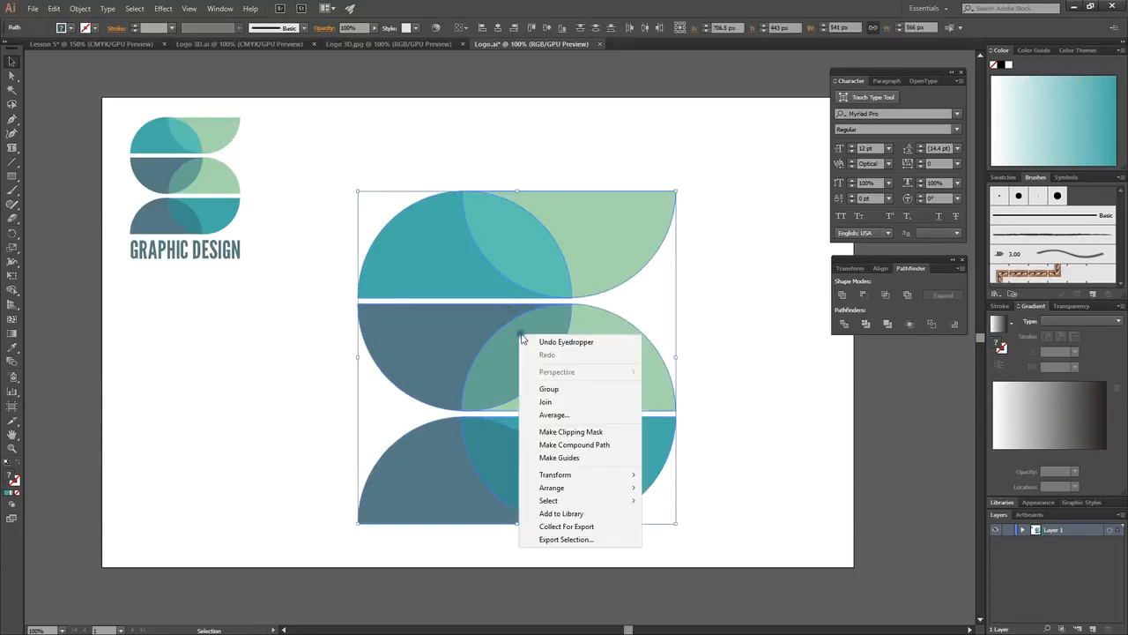
pyautogui.click(807, 382)
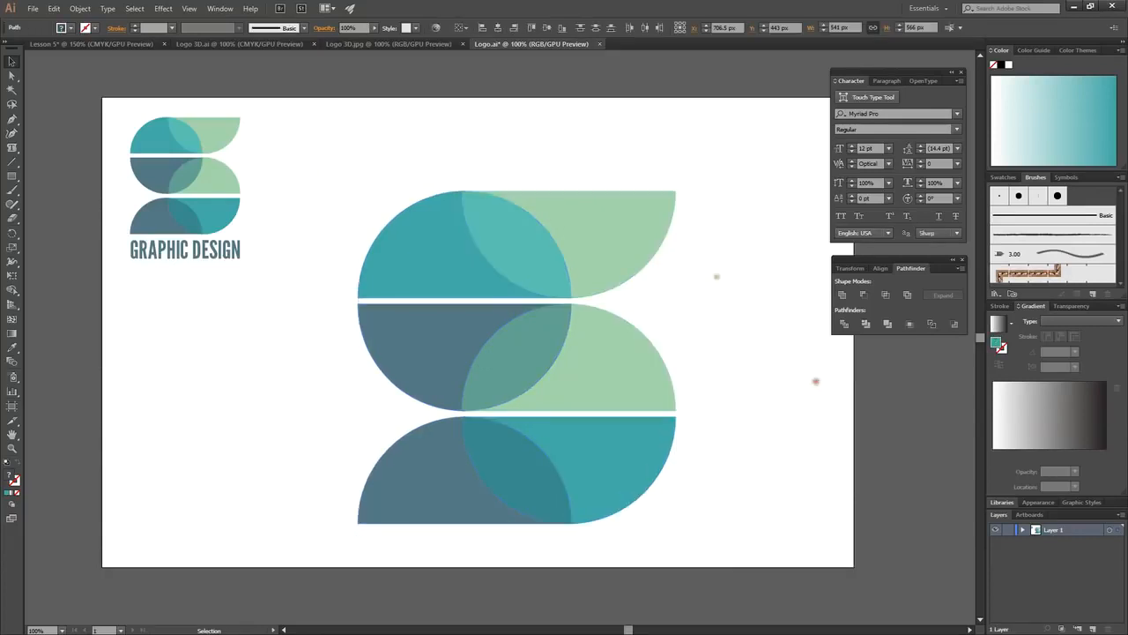
# Step: Pull the top row's pale green piece away from the logo and return it to its place
pyautogui.moveTo(616, 221); pyautogui.dragTo(691, 183)
pyautogui.moveTo(427, 278)
pyautogui.mouseDown()
pyautogui.moveTo(339, 229)
pyautogui.moveTo(382, 230)
pyautogui.moveTo(446, 267)
pyautogui.mouseUp()
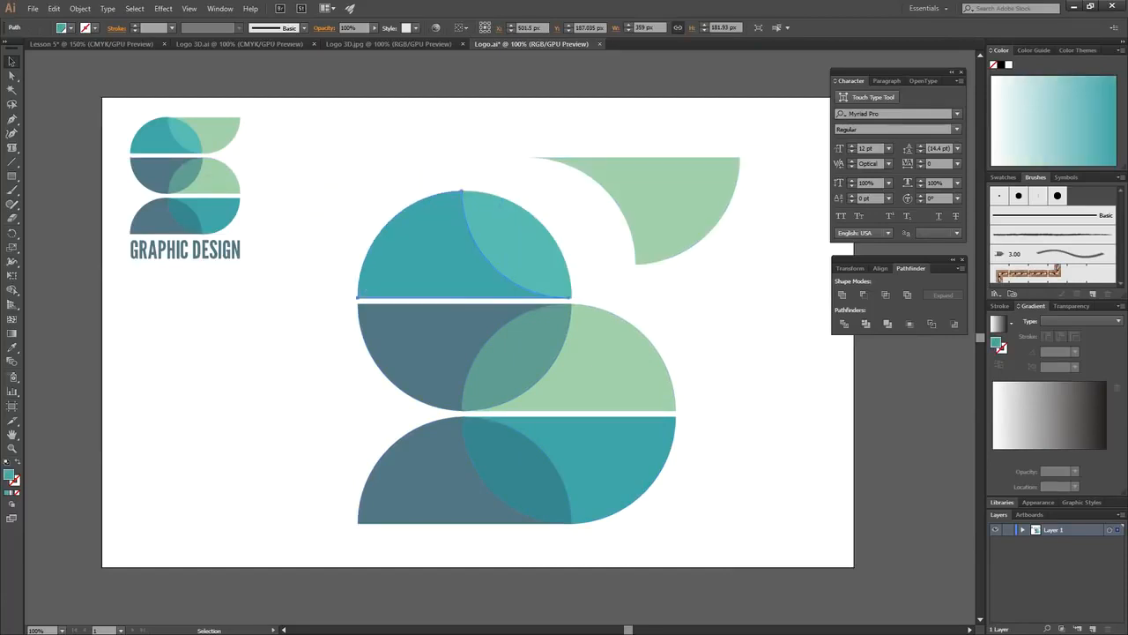
pyautogui.moveTo(670, 185); pyautogui.dragTo(605, 219)
# Step: Group all the shapes of the large logo and move the group up toward the artboard's upper edge
pyautogui.moveTo(337, 160); pyautogui.dragTo(731, 549)
pyautogui.rightClick(583, 375)
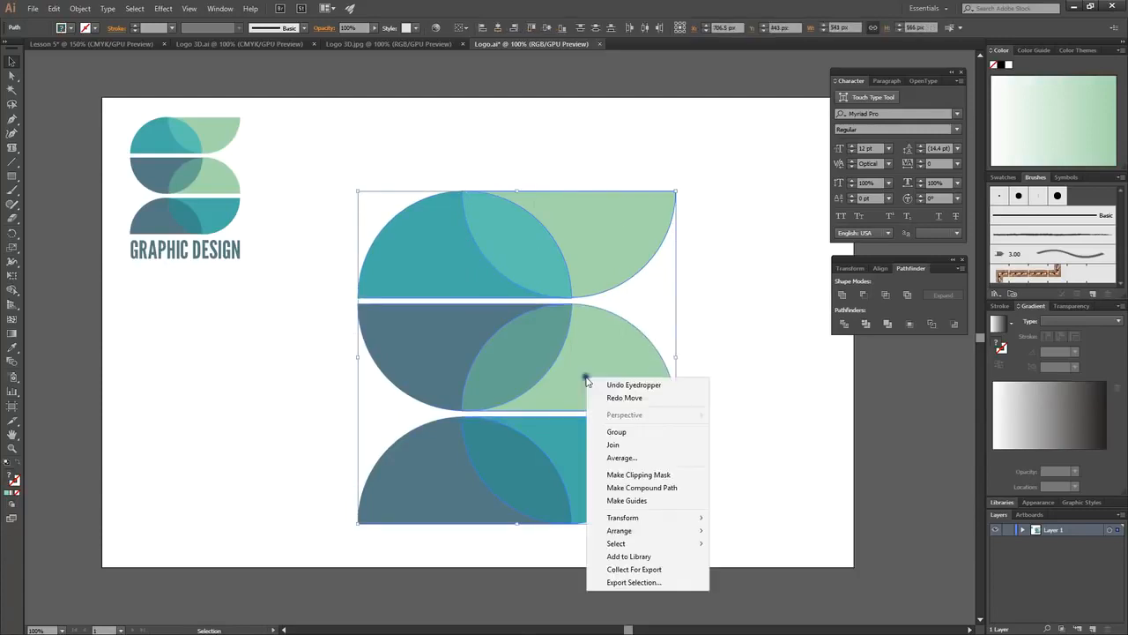
pyautogui.click(617, 430)
pyautogui.hotkey('ctrl', 'h')
pyautogui.click(767, 439)
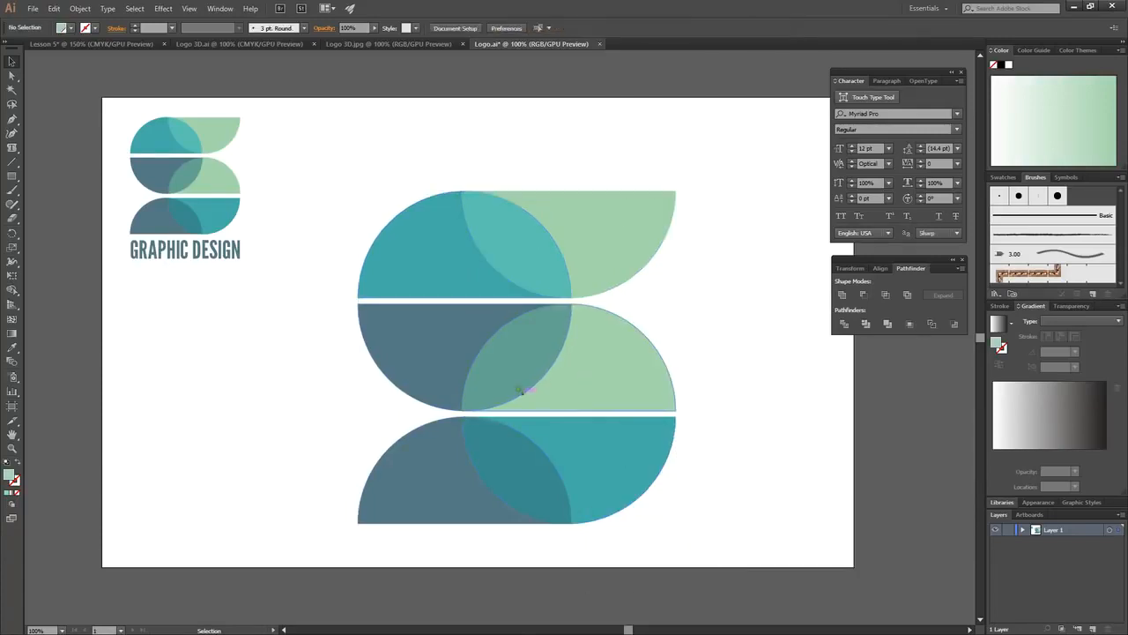
pyautogui.moveTo(494, 383); pyautogui.dragTo(485, 320)
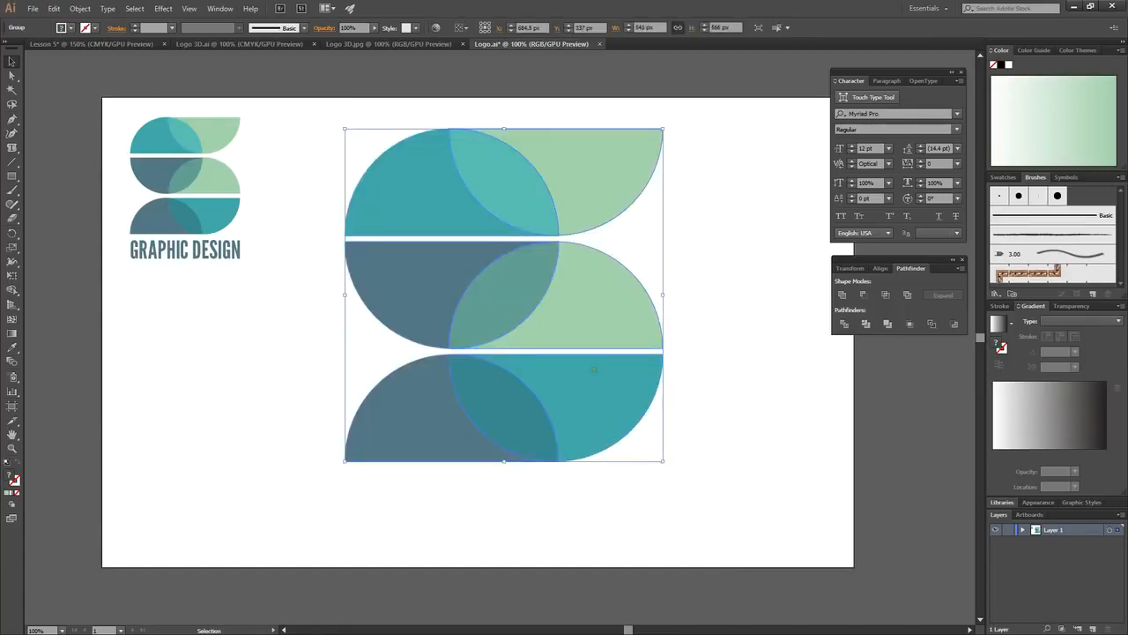
pyautogui.click(761, 433)
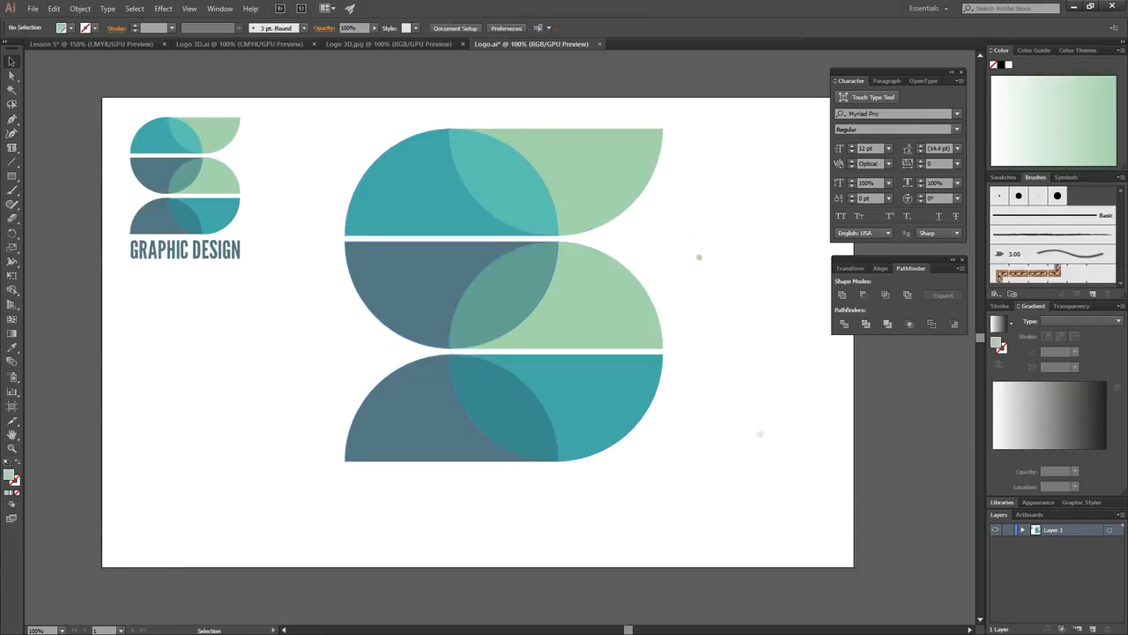
pyautogui.click(219, 8)
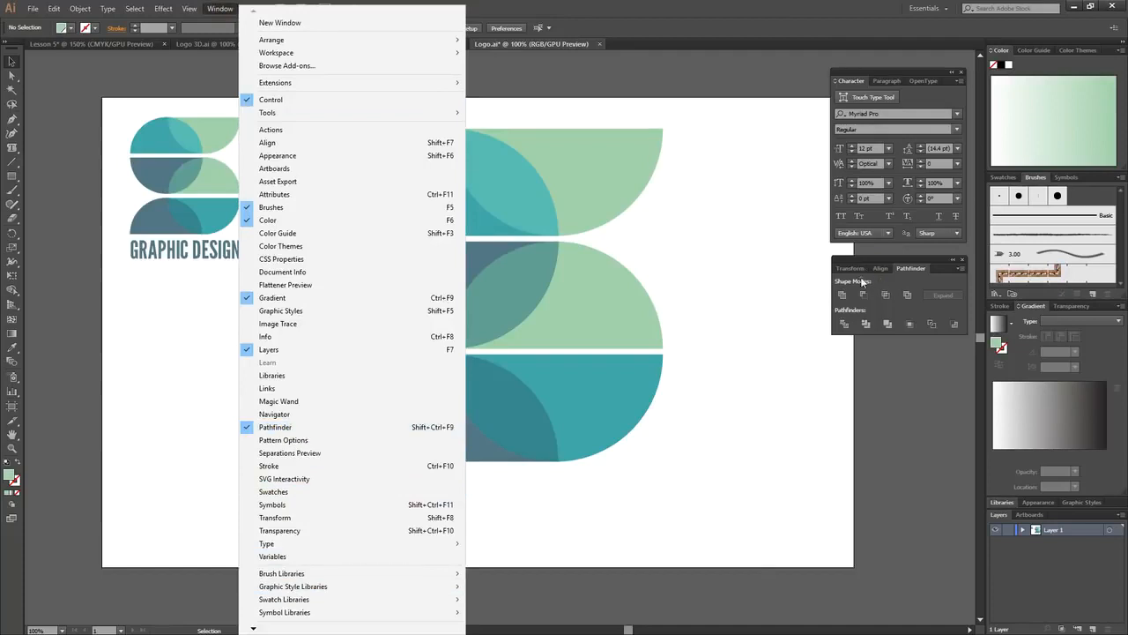
pyautogui.click(762, 345)
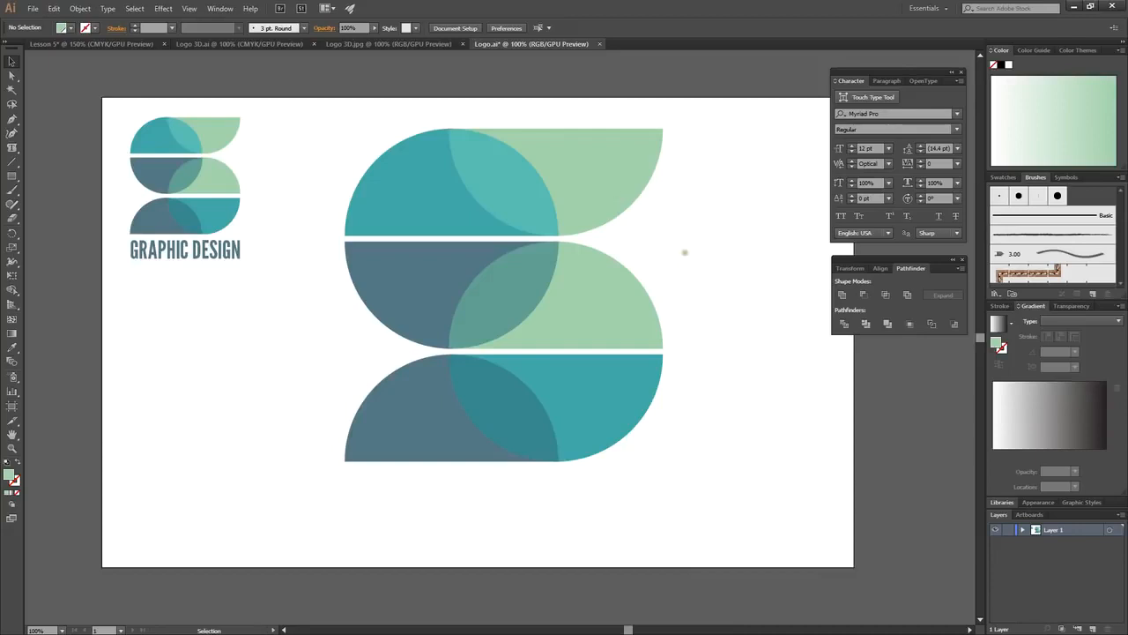
pyautogui.click(574, 169)
pyautogui.click(256, 350)
# Step: Ungroup the shapes of the large logo and deselect them
pyautogui.rightClick(365, 220)
pyautogui.click(392, 288)
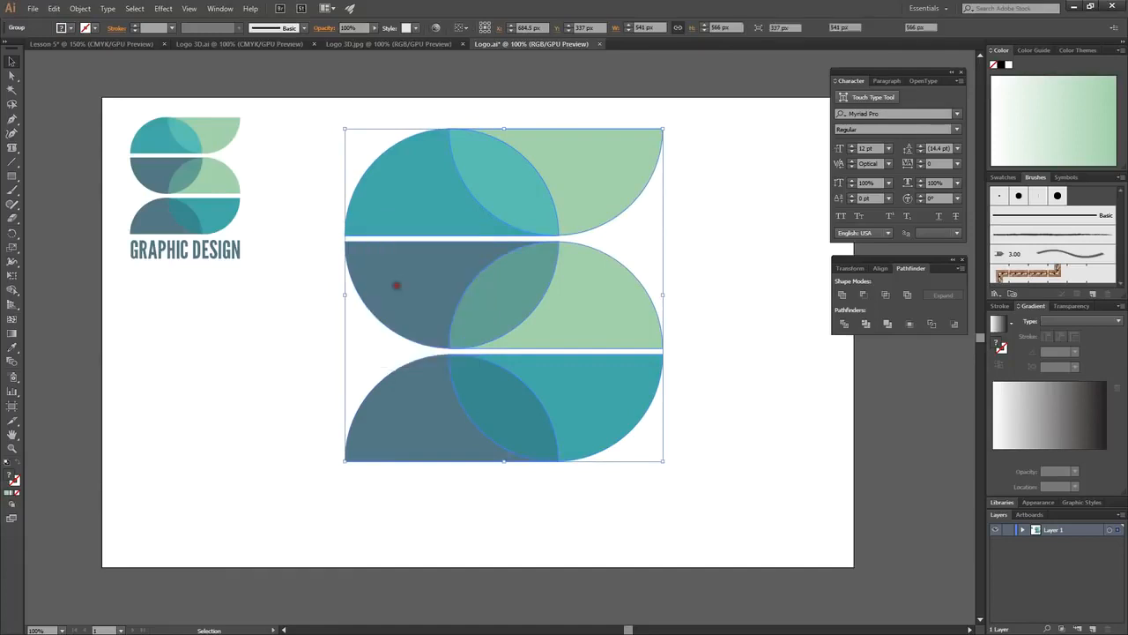
pyautogui.click(224, 378)
# Step: Try a near-black fill on the middle row's left half circle in the Color Picker and undo it
pyautogui.click(373, 285)
pyautogui.doubleClick(9, 475)
pyautogui.write('0b101c')
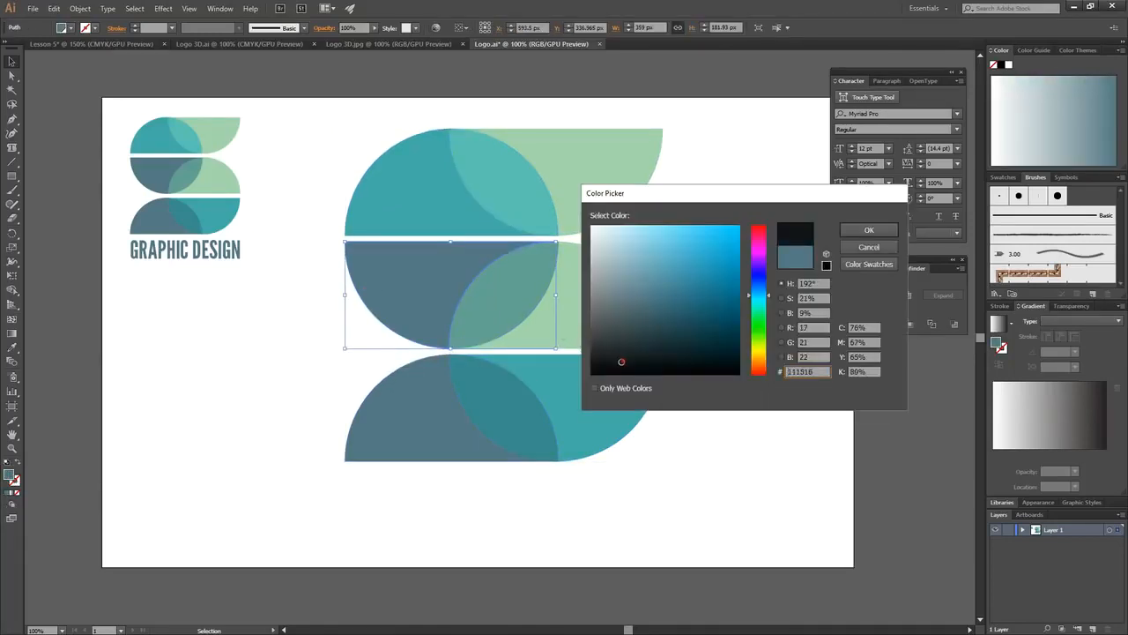
pyautogui.click(870, 231)
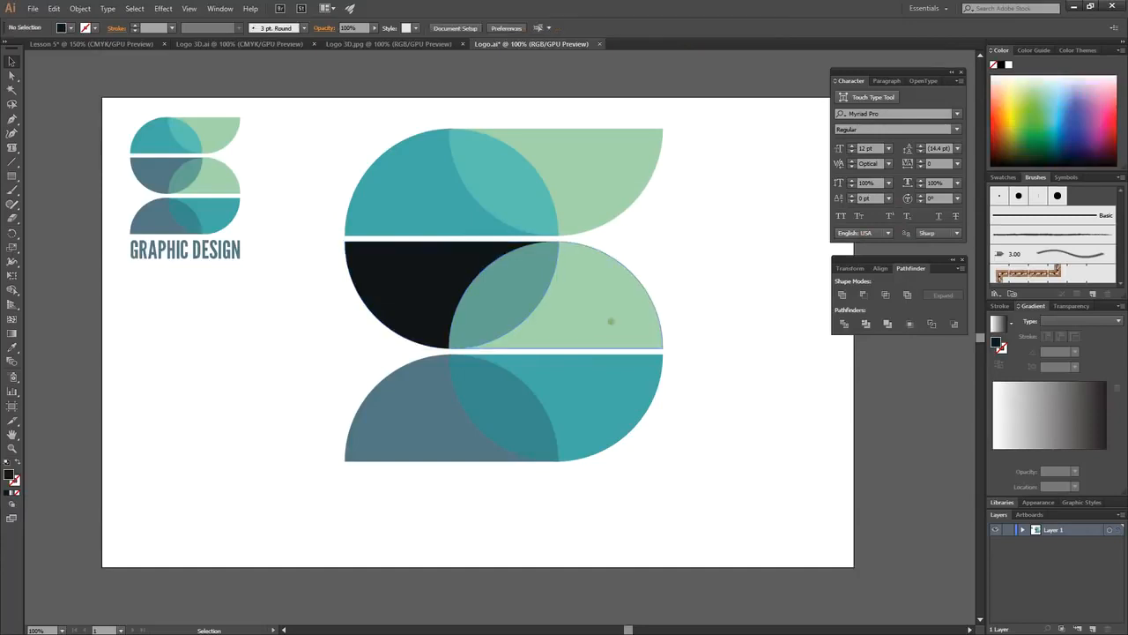
pyautogui.hotkey('ctrl', 'z')
pyautogui.click(315, 142)
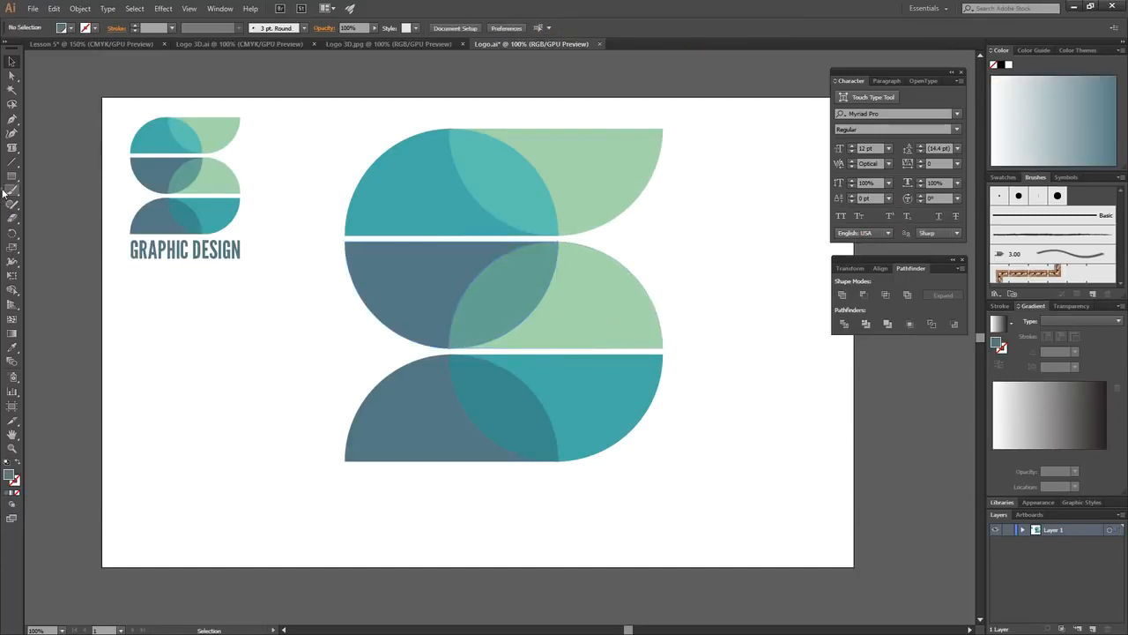
# Step: Choose ITC Avant Garde Gothic Medium as the font for the Type tool
pyautogui.click(17, 149)
pyautogui.moveTo(17, 149); pyautogui.dragTo(41, 145)
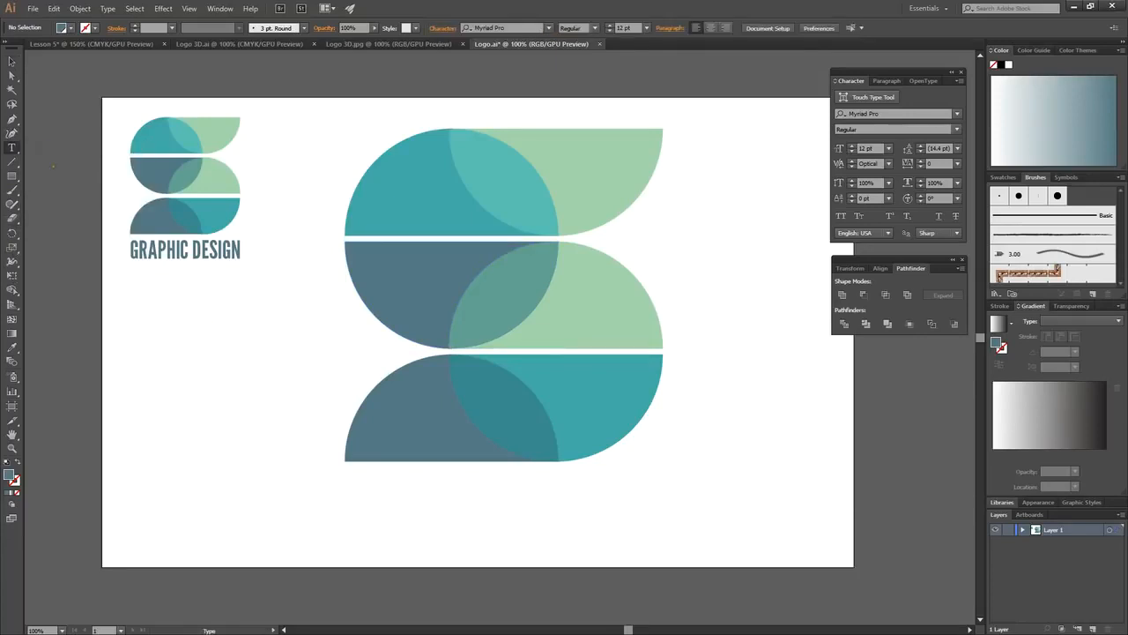
pyautogui.click(513, 28)
pyautogui.write('Gothi')
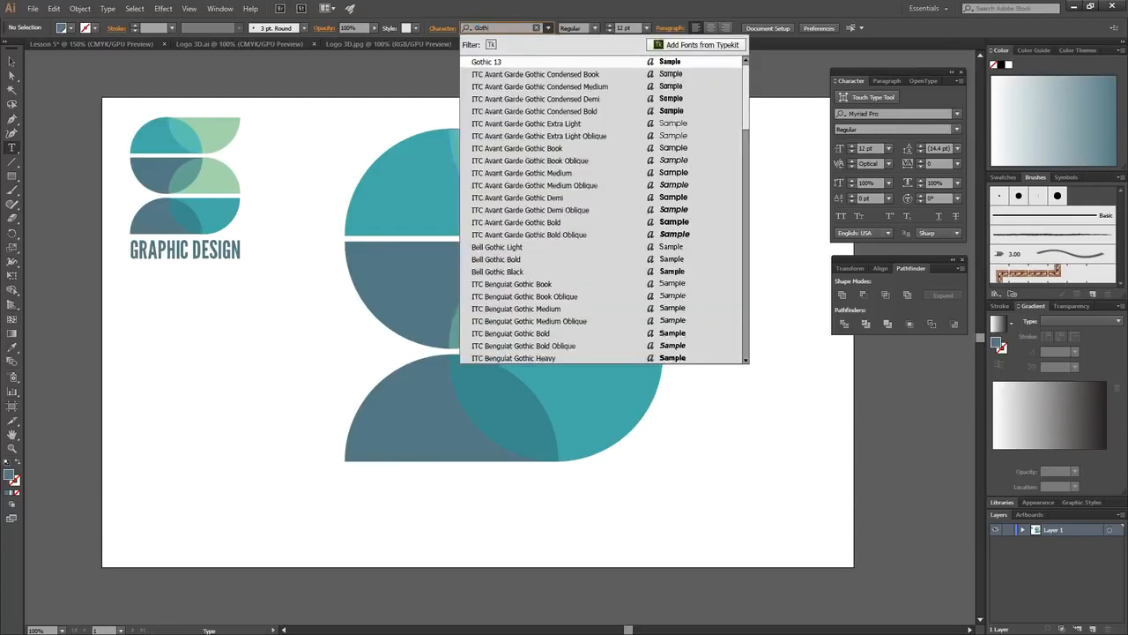
pyautogui.click(539, 175)
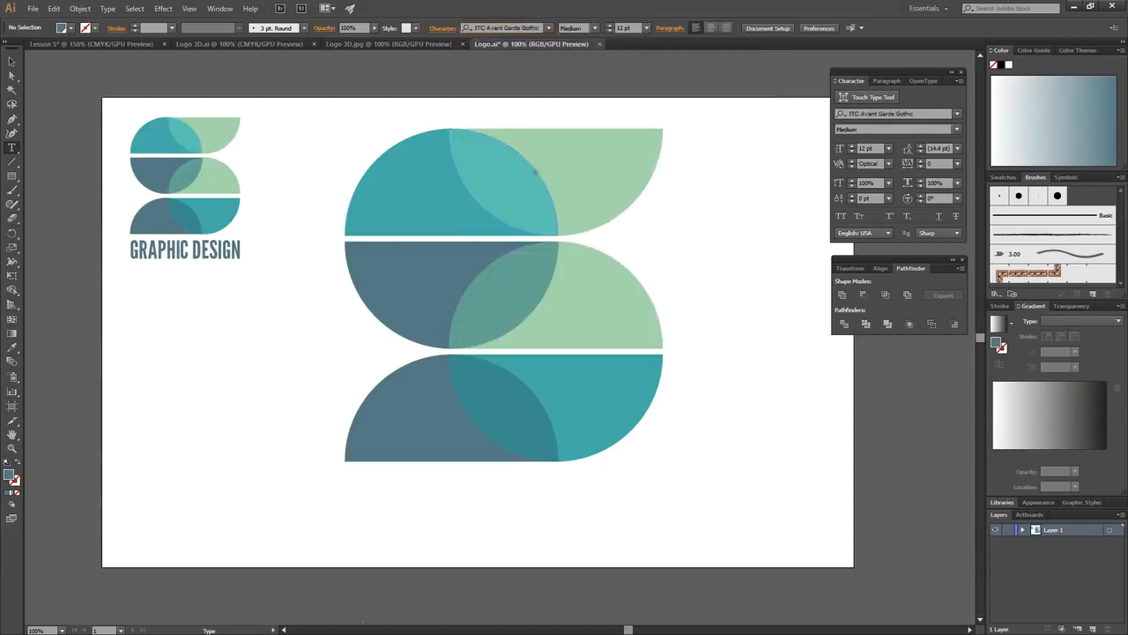
# Step: Add the text GRAPHIC DESIGN below the large logo and set its size to 72 pt
pyautogui.click(341, 481)
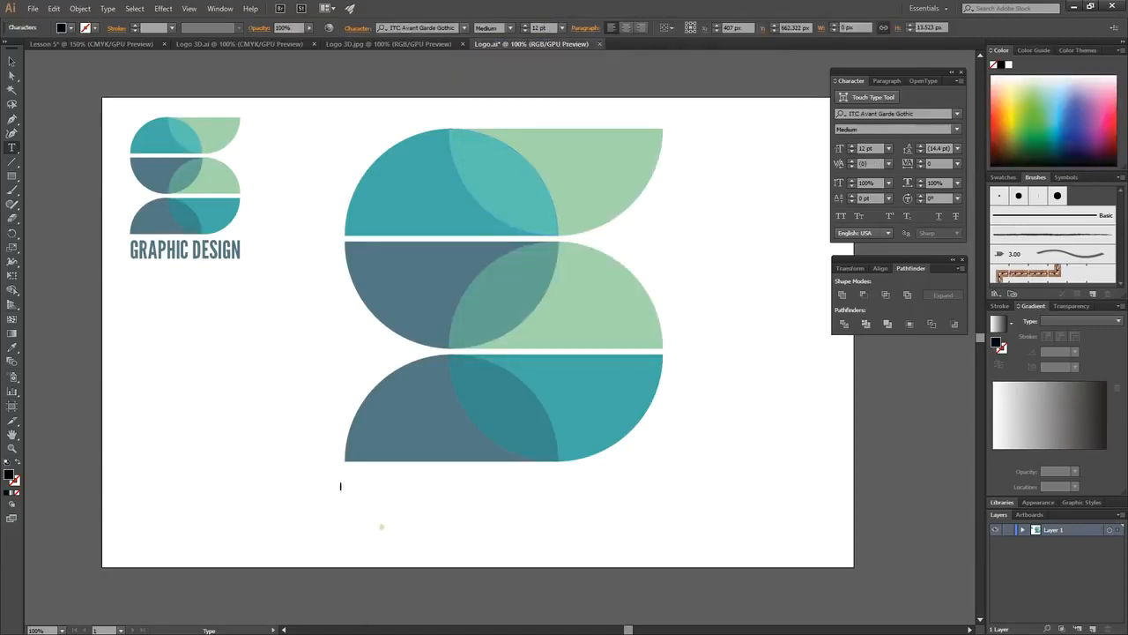
pyautogui.write('GRAPHIC DESIGN')
pyautogui.hotkey('ctrl', 'a')
pyautogui.click(562, 28)
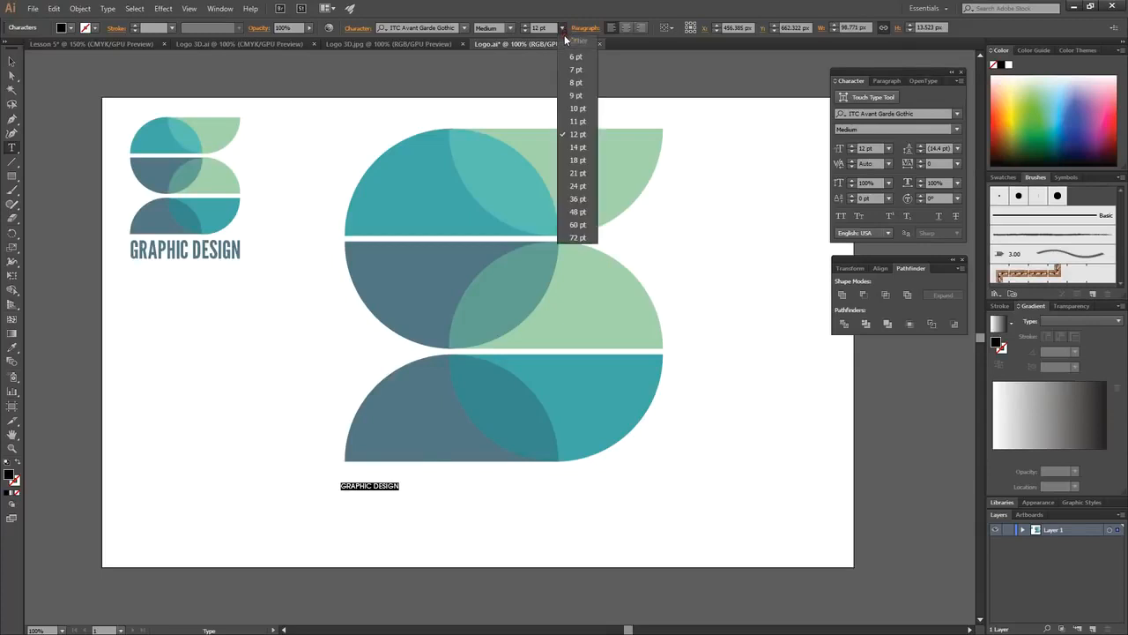
pyautogui.click(575, 238)
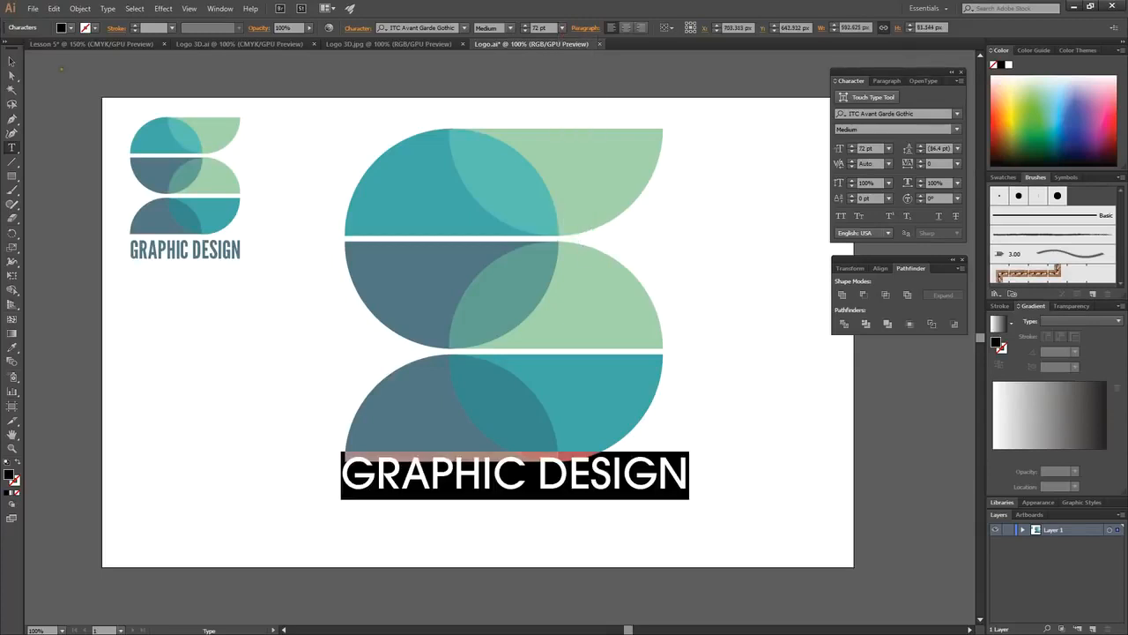
# Step: Move the GRAPHIC DESIGN text down so it sits clear of the logo's bottom row
pyautogui.click(12, 60)
pyautogui.hotkey('ctrl', 'shift', 'a')
pyautogui.moveTo(386, 476); pyautogui.dragTo(382, 517)
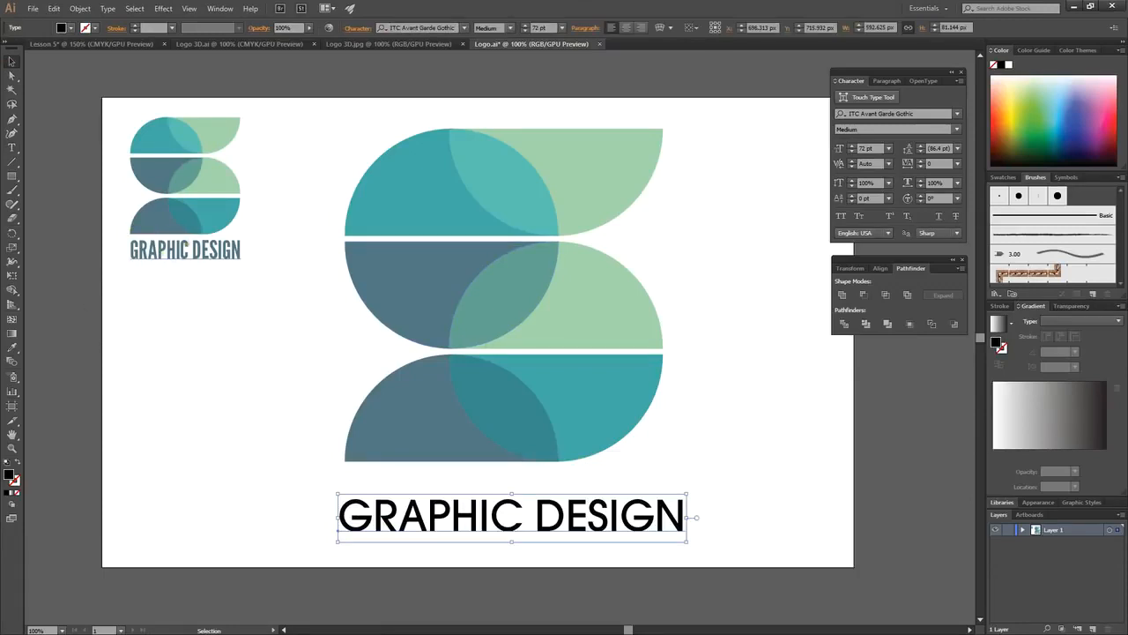
# Step: Ungroup the small reference logo, then select the GRAPHIC DESIGN text below the large logo
pyautogui.click(169, 251)
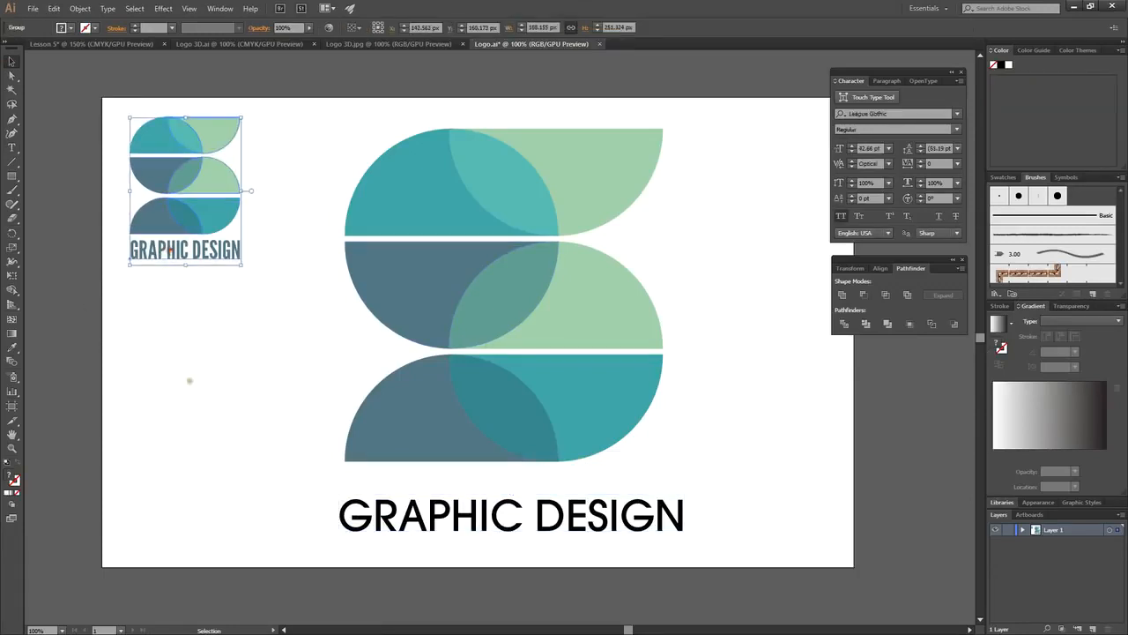
pyautogui.rightClick(181, 227)
pyautogui.click(216, 296)
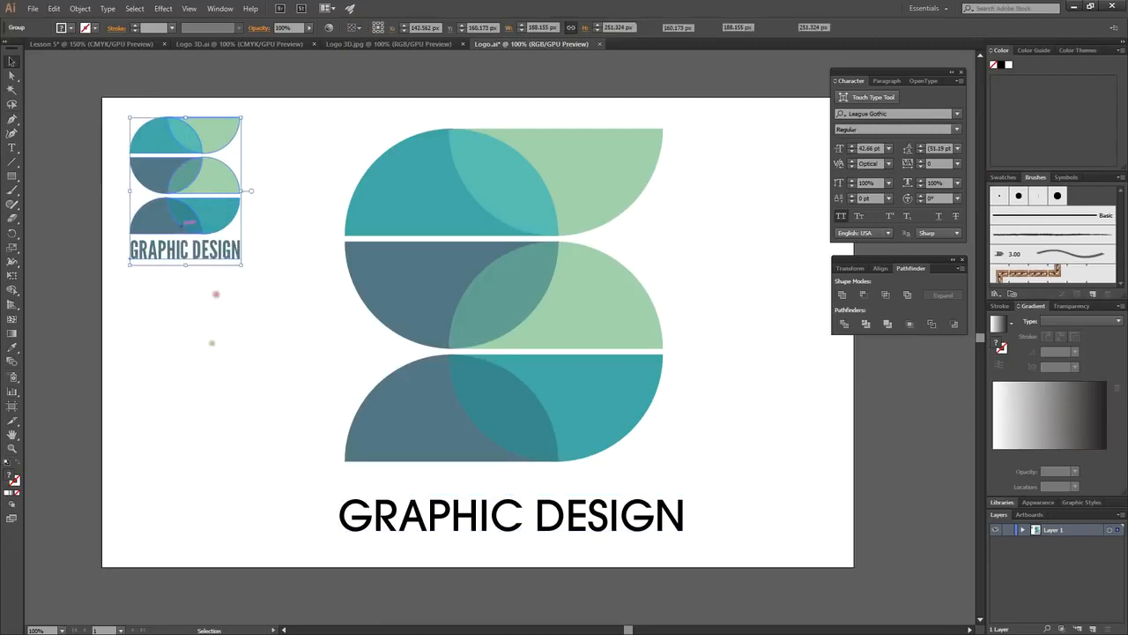
pyautogui.click(209, 341)
pyautogui.click(386, 516)
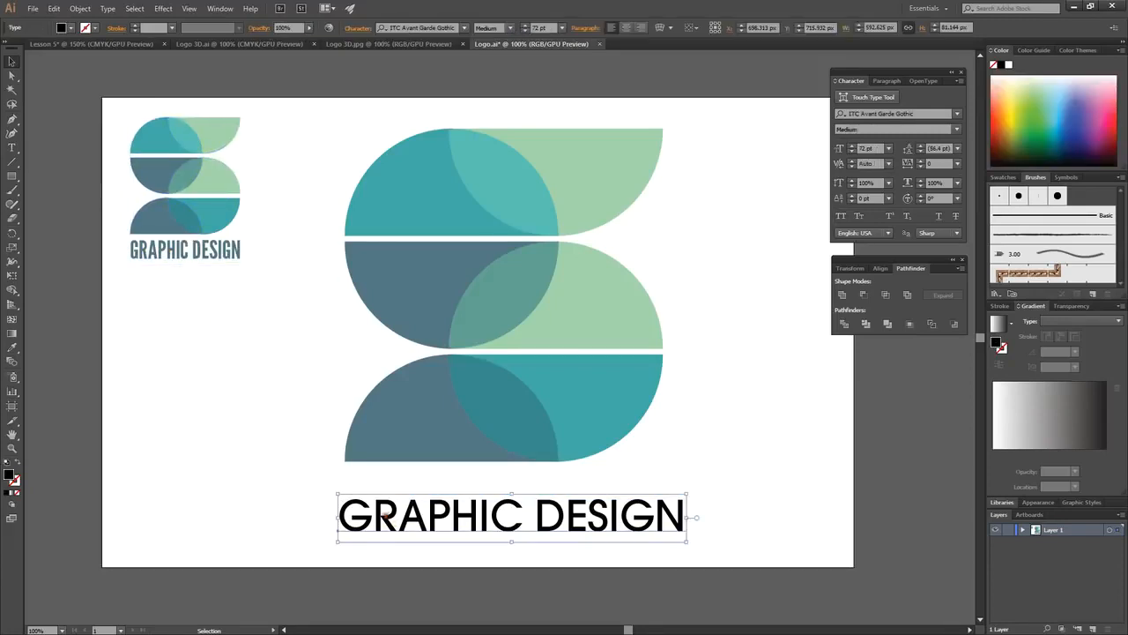
# Step: Copy the reference lettering's style onto the large GRAPHIC DESIGN text with the Eyedropper and scale it to the logo's width, about 125.68 pt
pyautogui.click(11, 348)
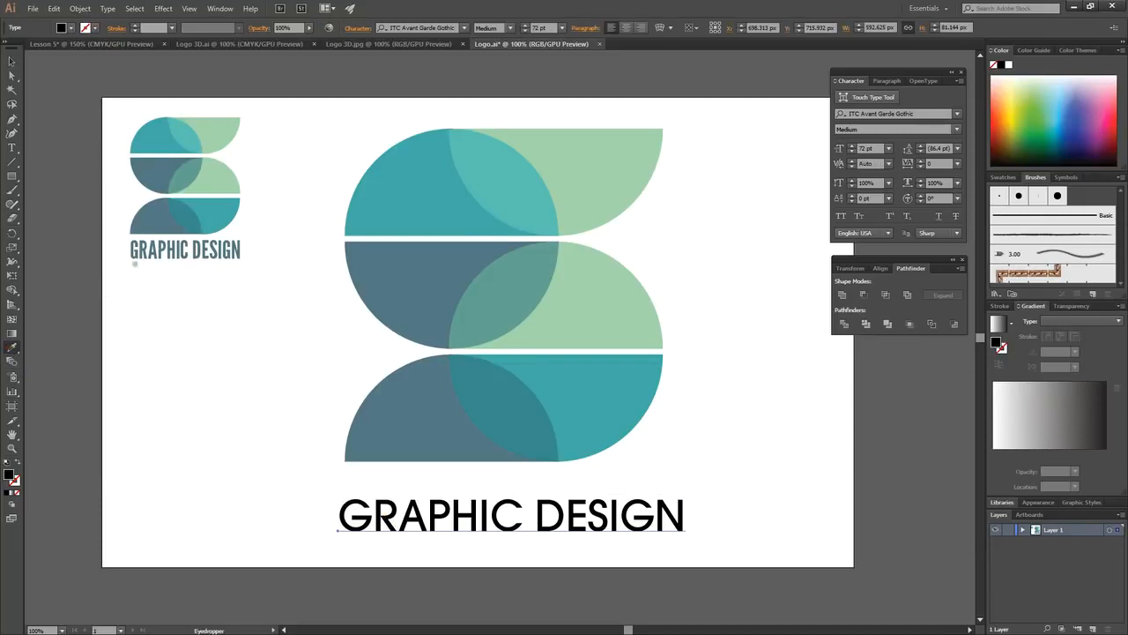
pyautogui.click(139, 248)
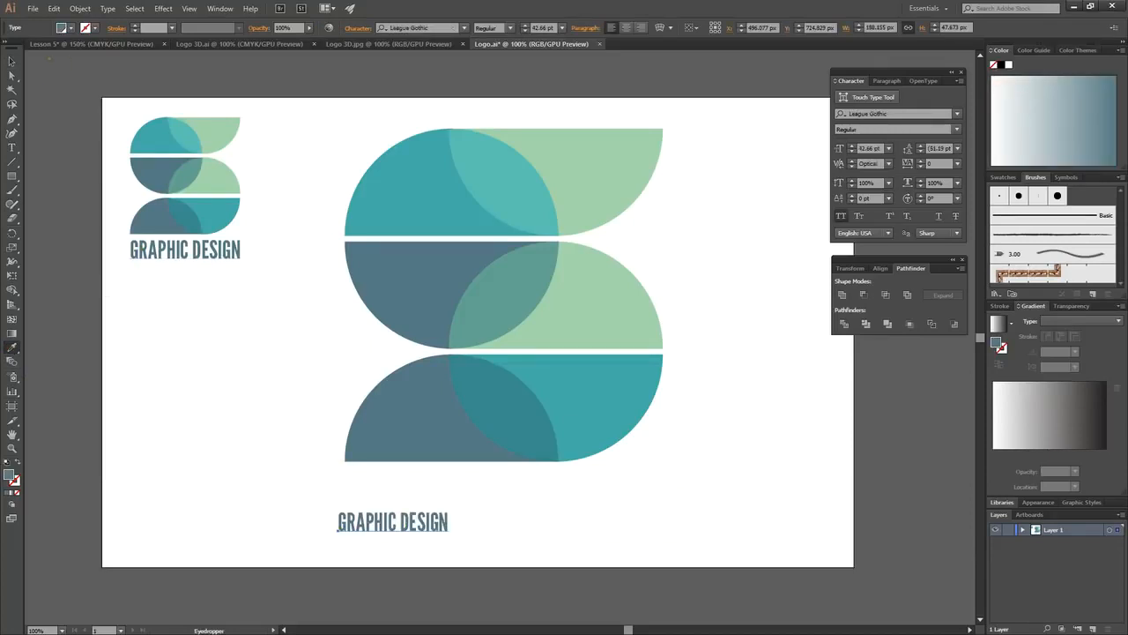
pyautogui.click(11, 61)
pyautogui.moveTo(392, 522); pyautogui.dragTo(663, 594)
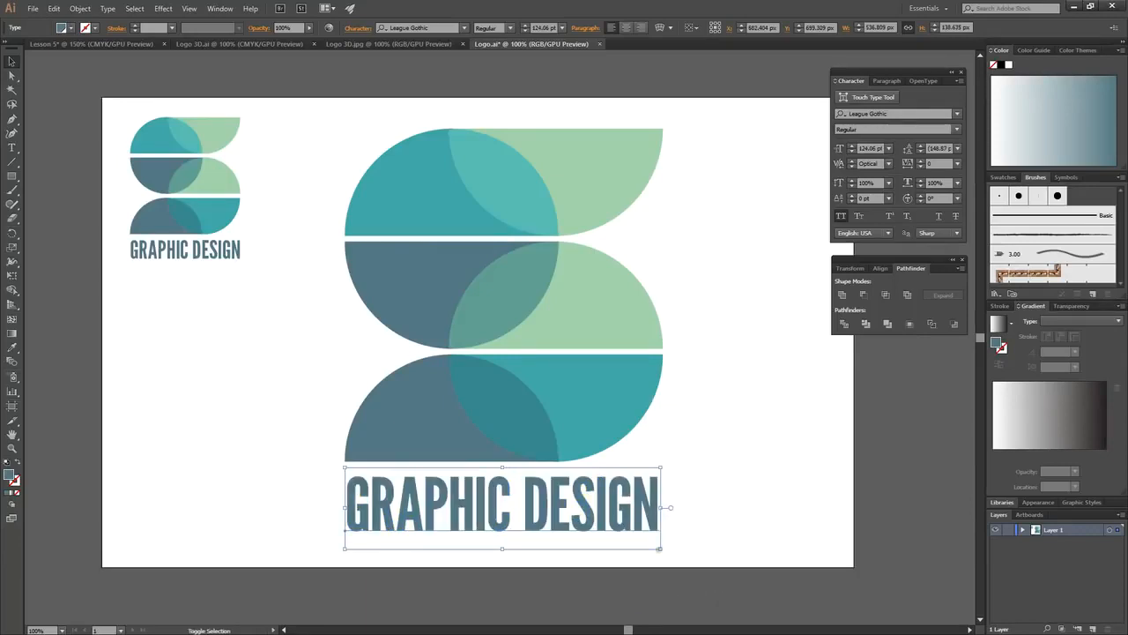
pyautogui.moveTo(660, 549); pyautogui.dragTo(661, 548)
pyautogui.click(733, 433)
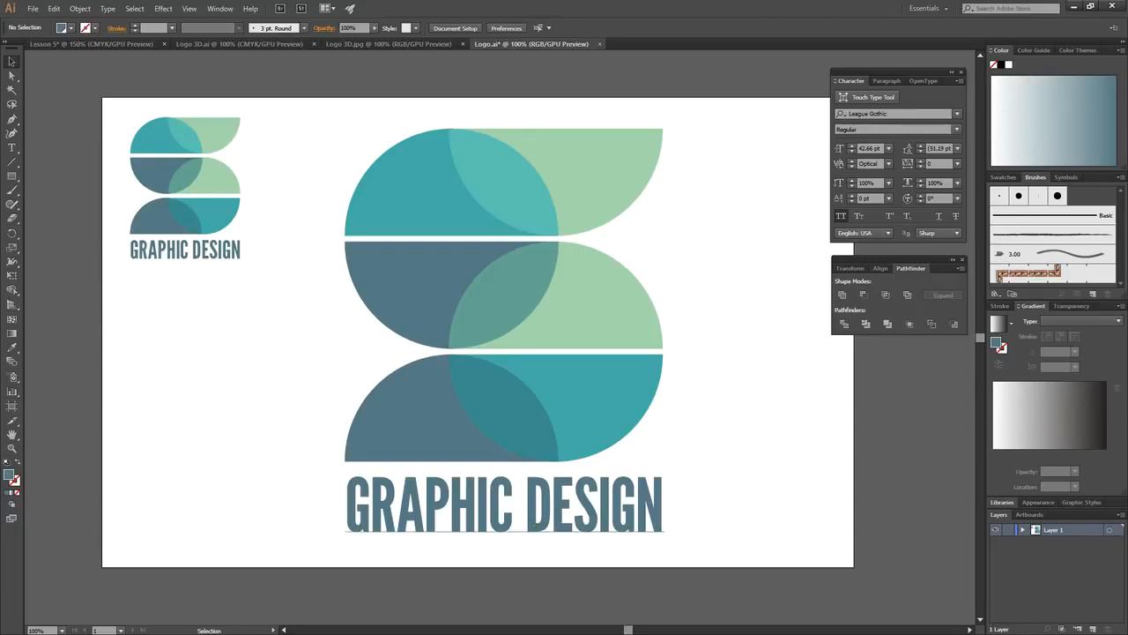
# Step: Try inserting HELLO in the middle of the large GRAPHIC DESIGN text, then undo the insertion and deselect the text
pyautogui.click(533, 526)
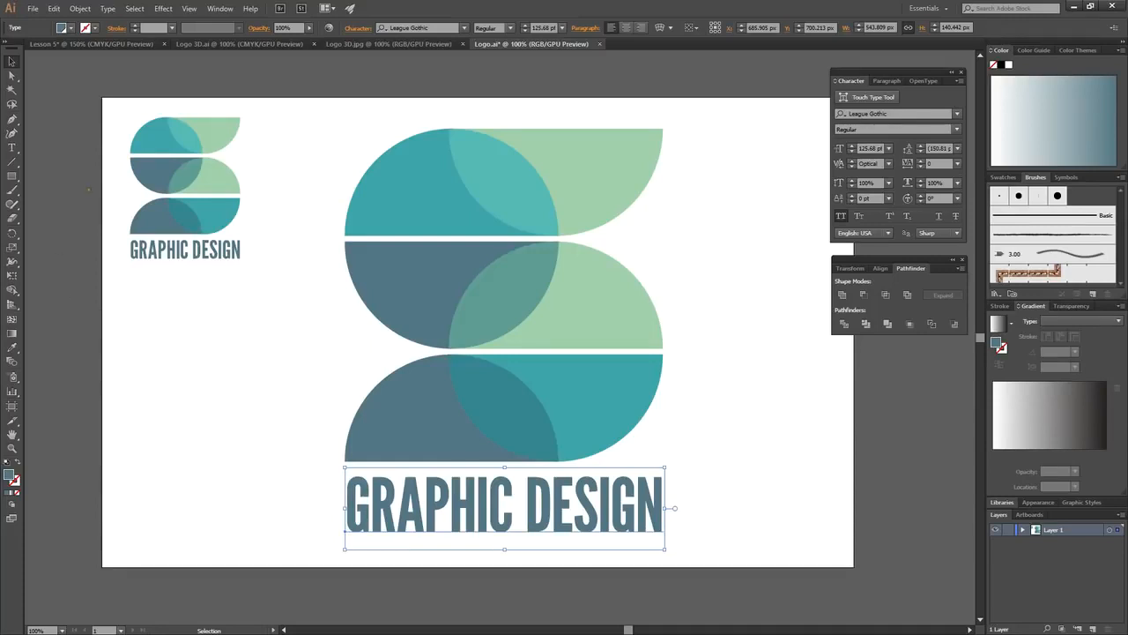
pyautogui.click(11, 147)
pyautogui.click(477, 507)
pyautogui.write('HELL')
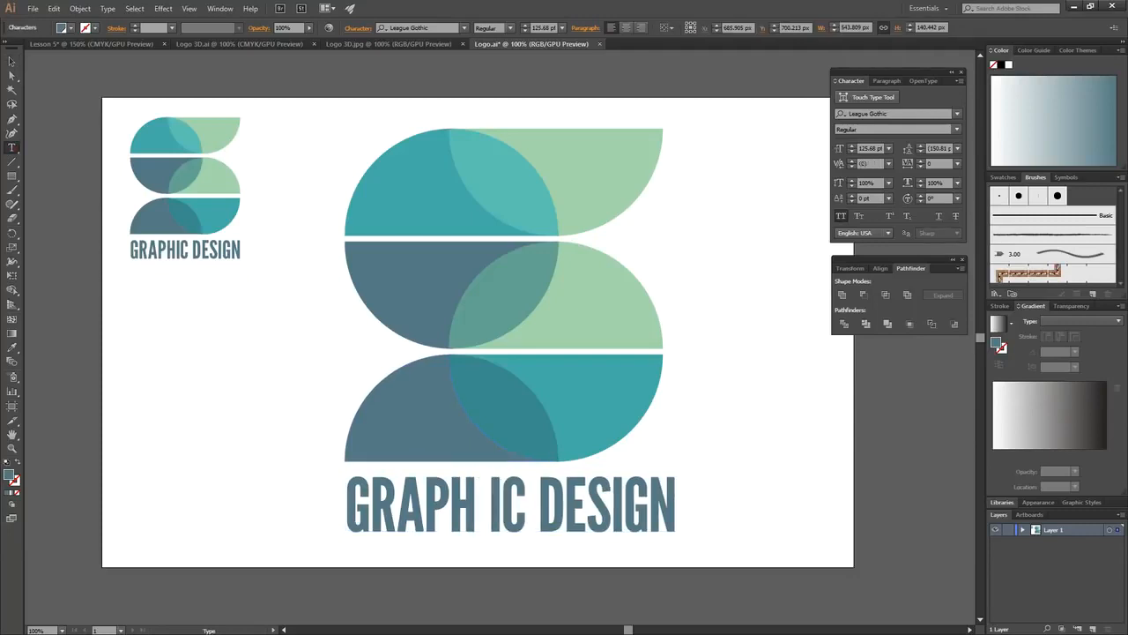
pyautogui.write('O')
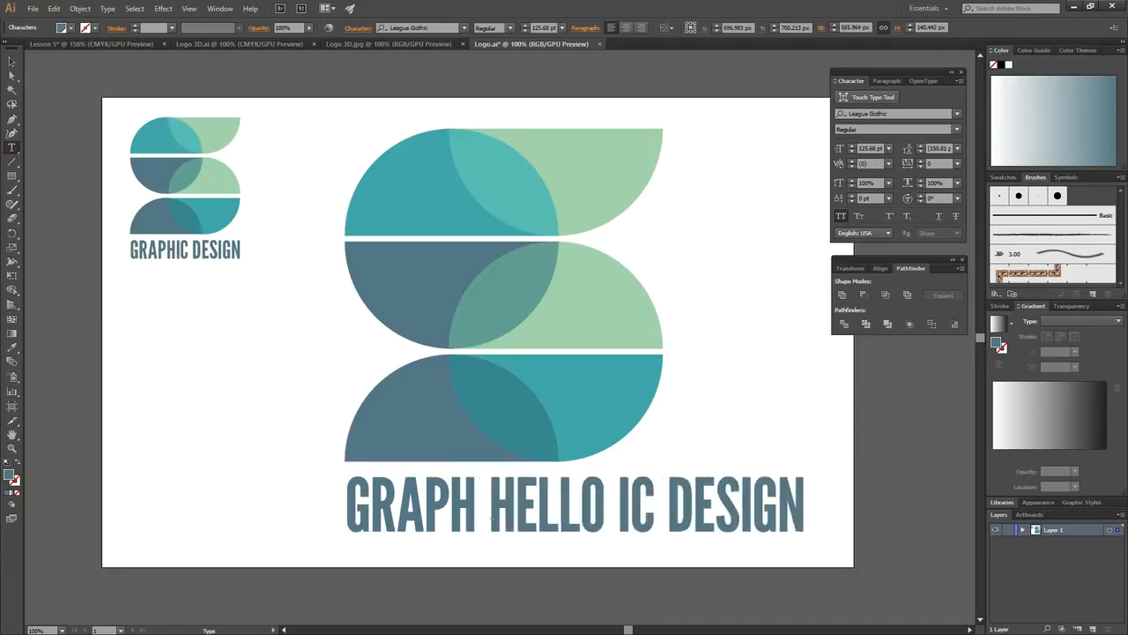
pyautogui.press('Escape')
pyautogui.hotkey('ctrl', 'z')
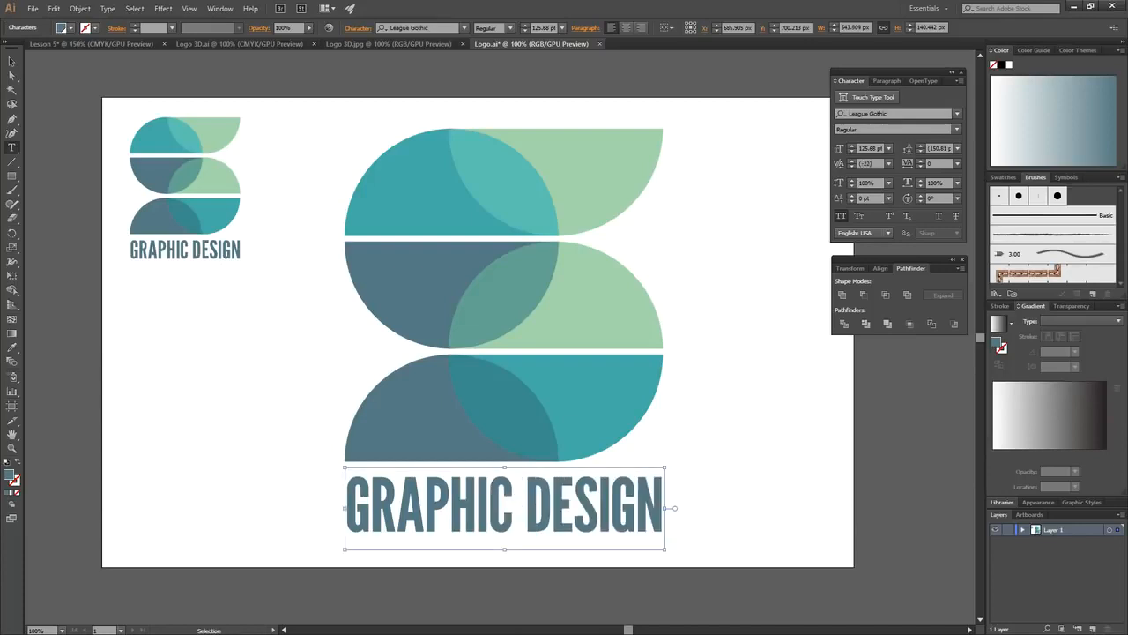
pyautogui.click(12, 62)
pyautogui.click(320, 488)
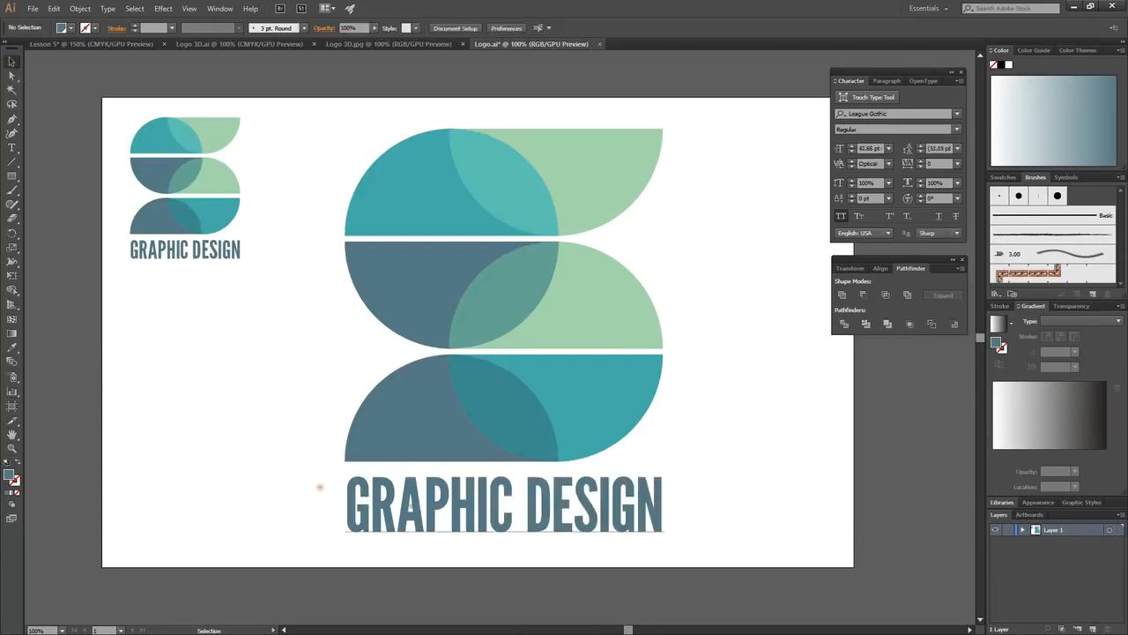
# Step: Convert the GRAPHIC DESIGN text below the large logo to outlines, check the resulting group, and deselect it
pyautogui.click(392, 500)
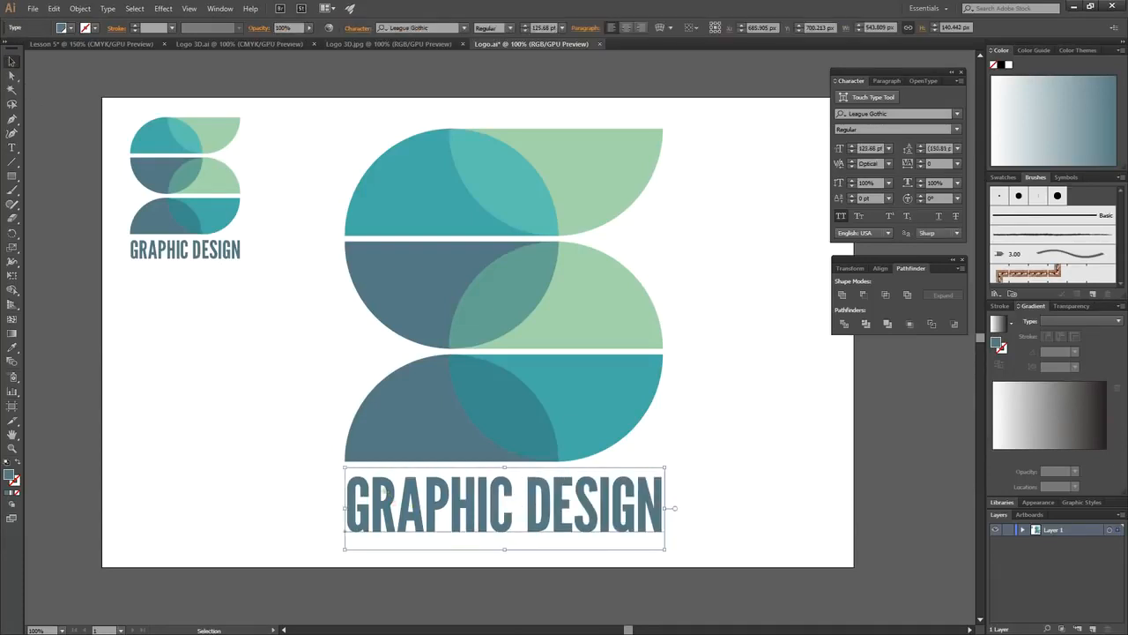
pyautogui.rightClick(388, 499)
pyautogui.click(426, 402)
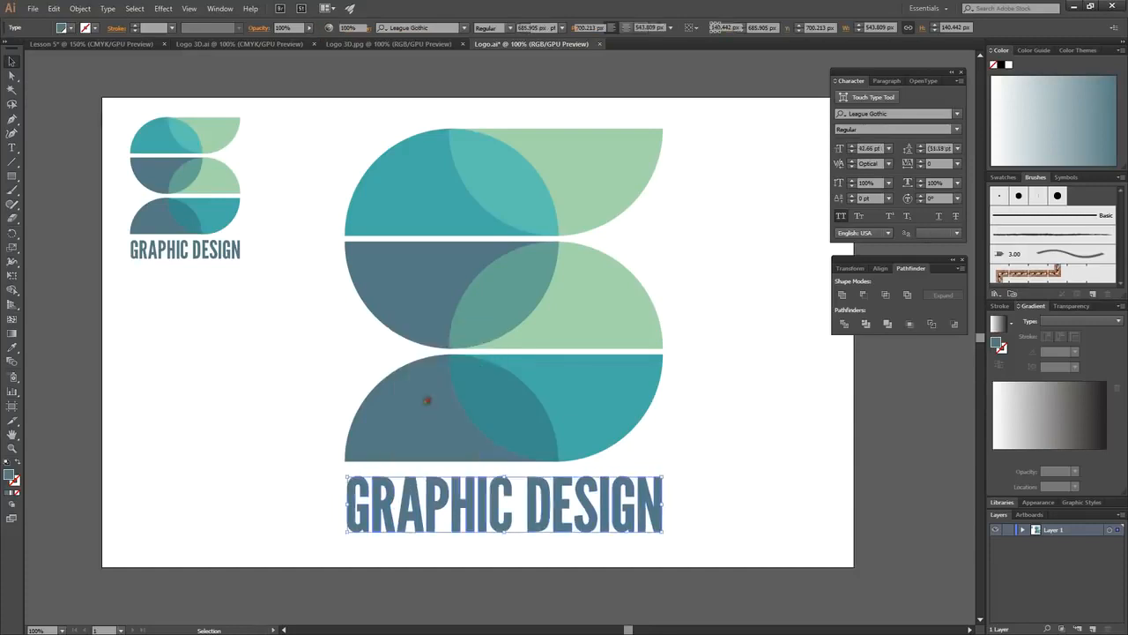
pyautogui.click(315, 500)
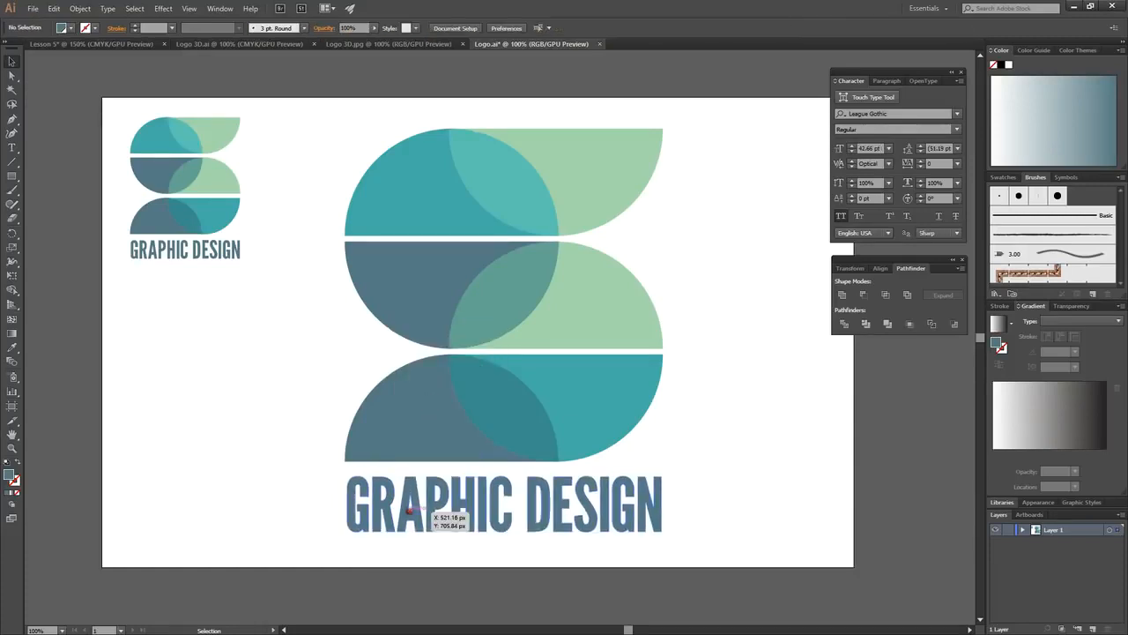
pyautogui.click(409, 509)
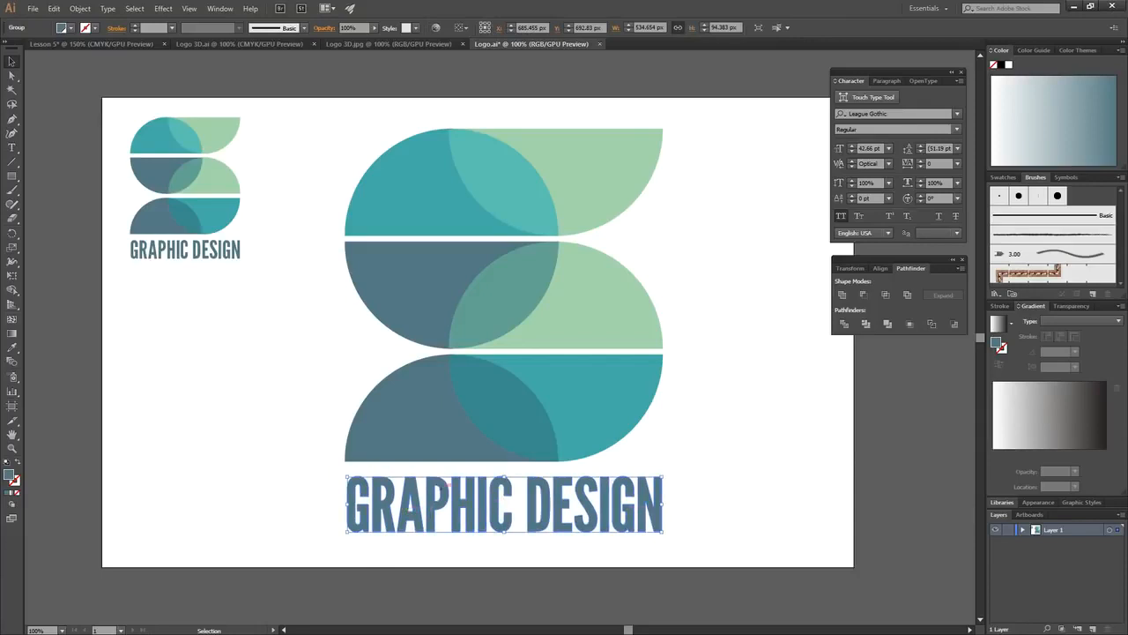
pyautogui.click(735, 491)
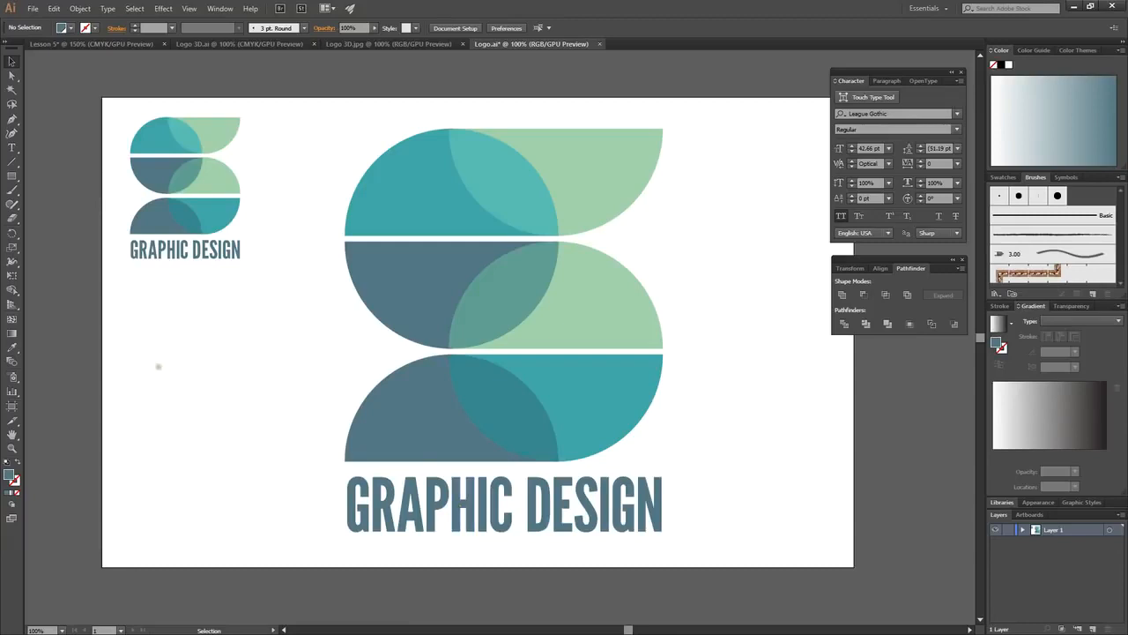
# Step: Check with the Type tool whether the small reference logo's GRAPHIC DESIGN text is editable, then return to the Selection tool
pyautogui.click(11, 146)
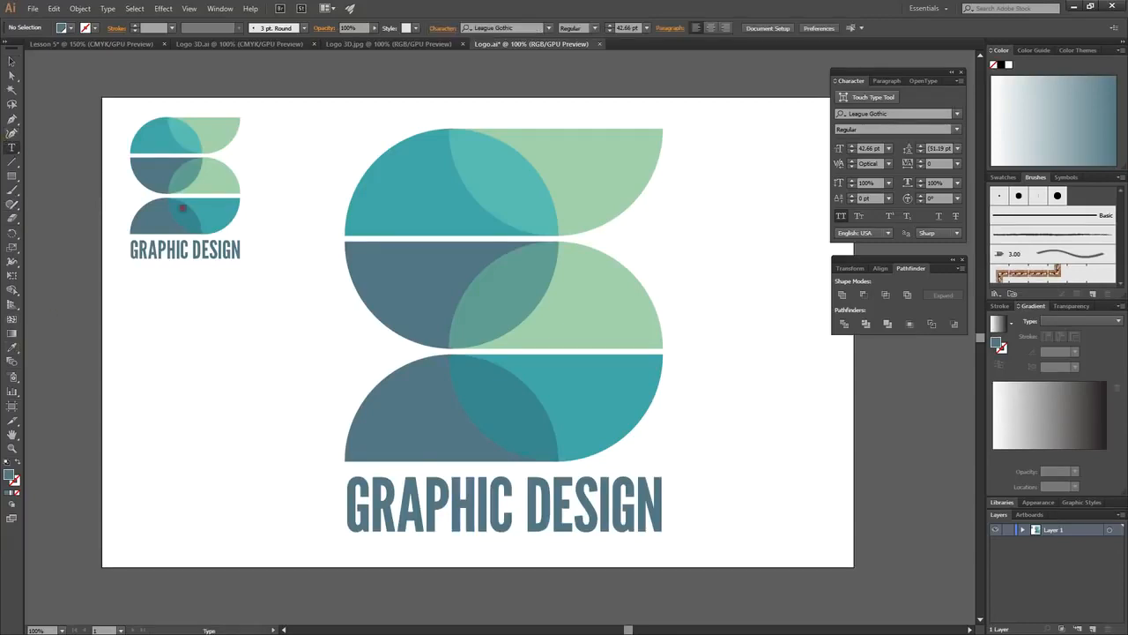
pyautogui.click(175, 251)
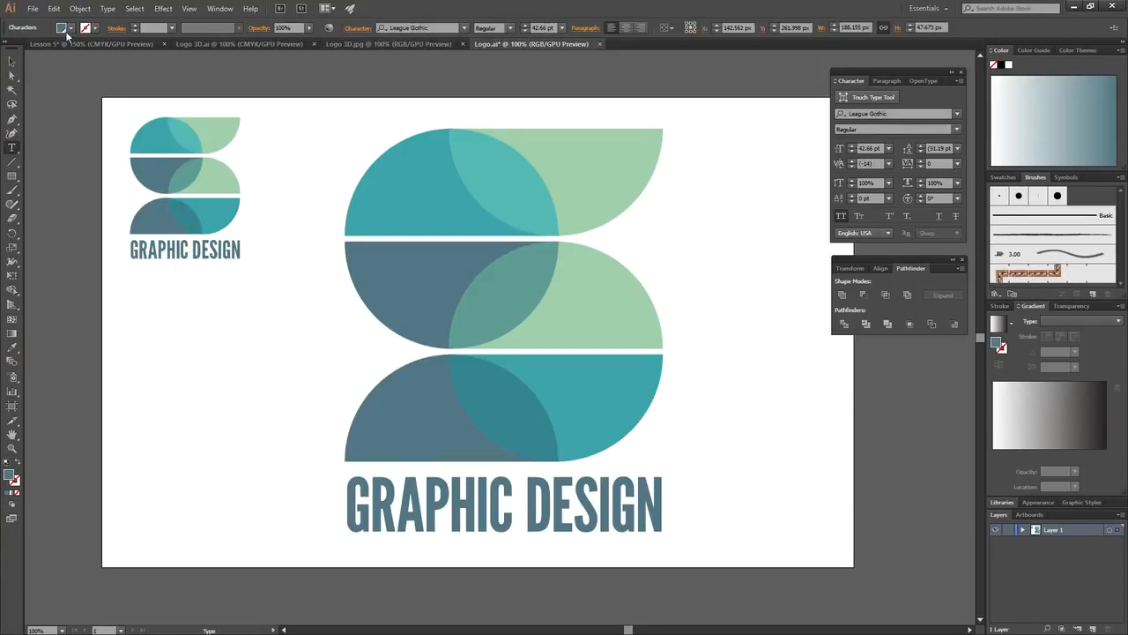
pyautogui.click(12, 62)
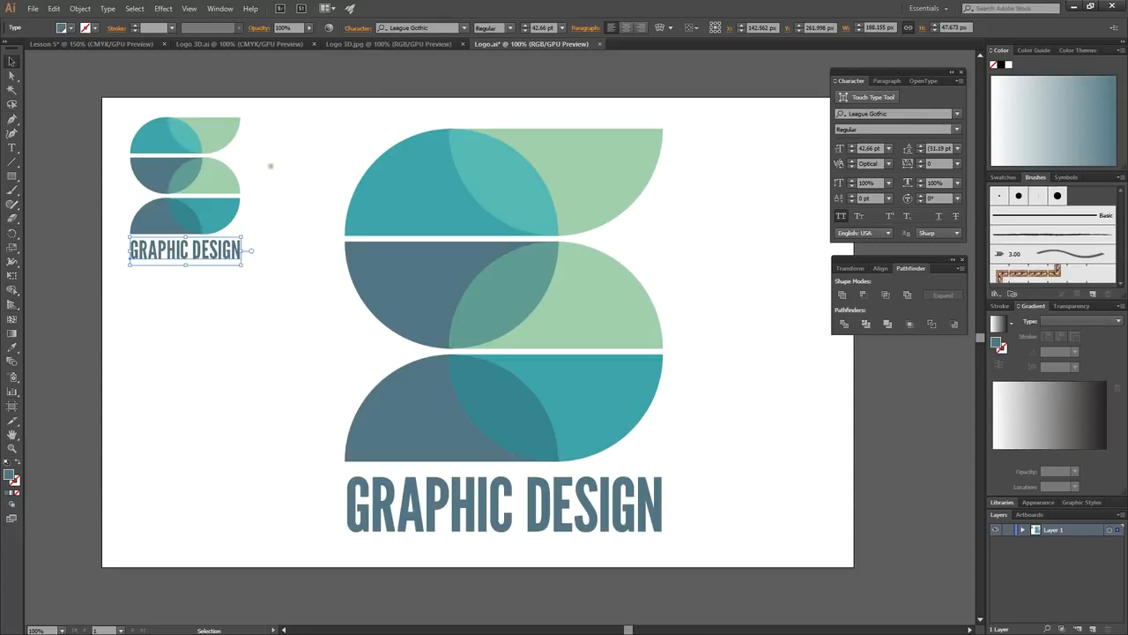
# Step: Switch past the Logo 3D.ai document to the Logo 3D.jpg document
pyautogui.click(231, 44)
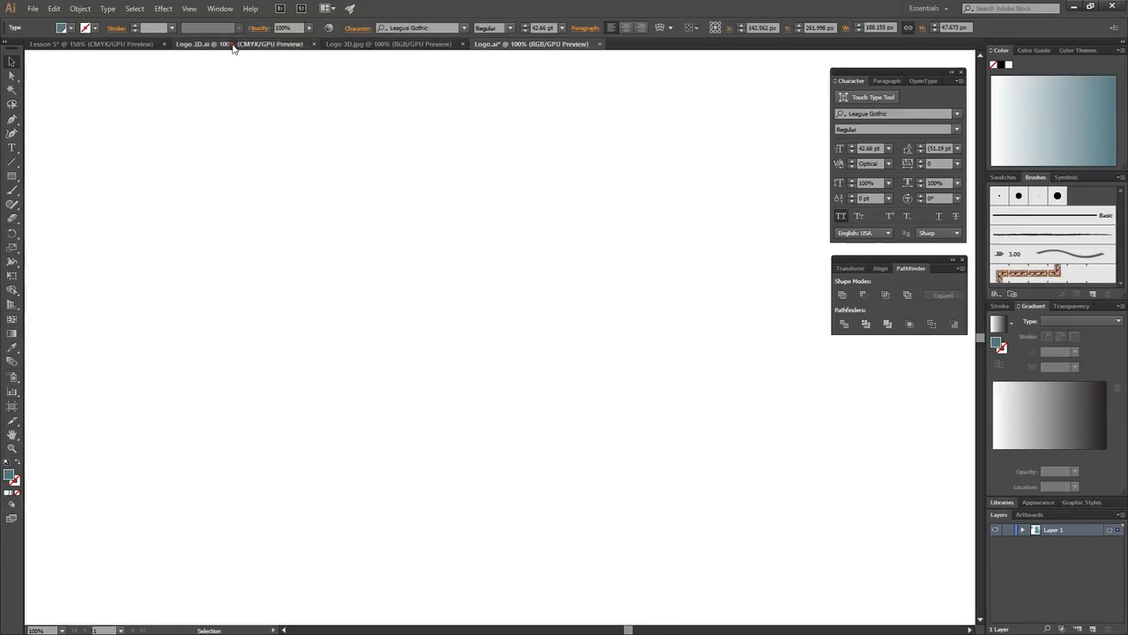
pyautogui.click(388, 44)
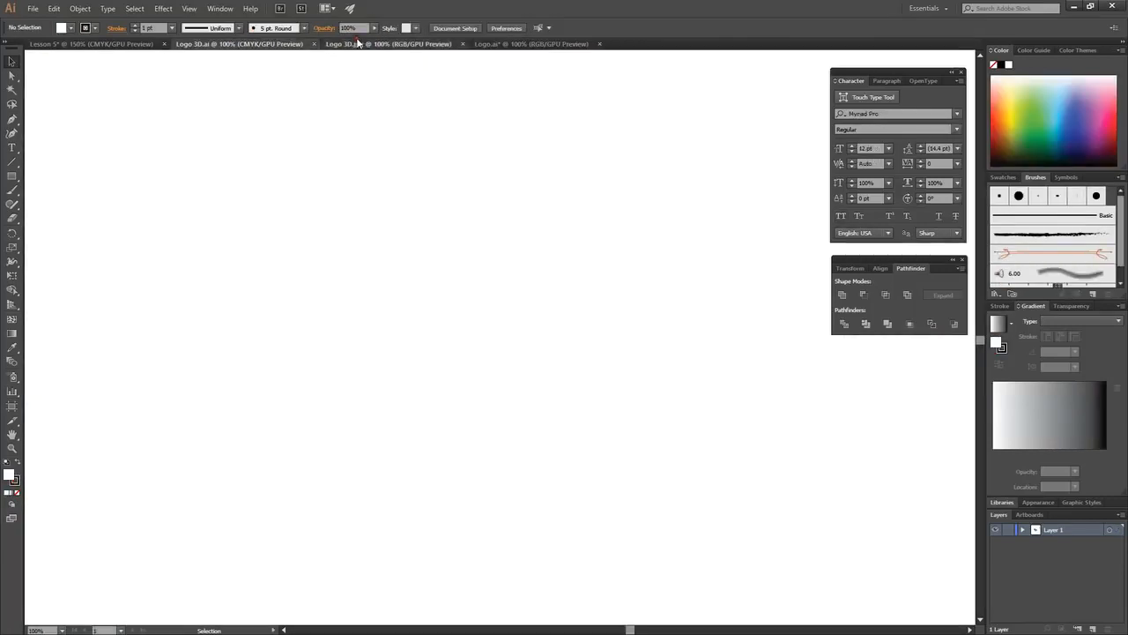